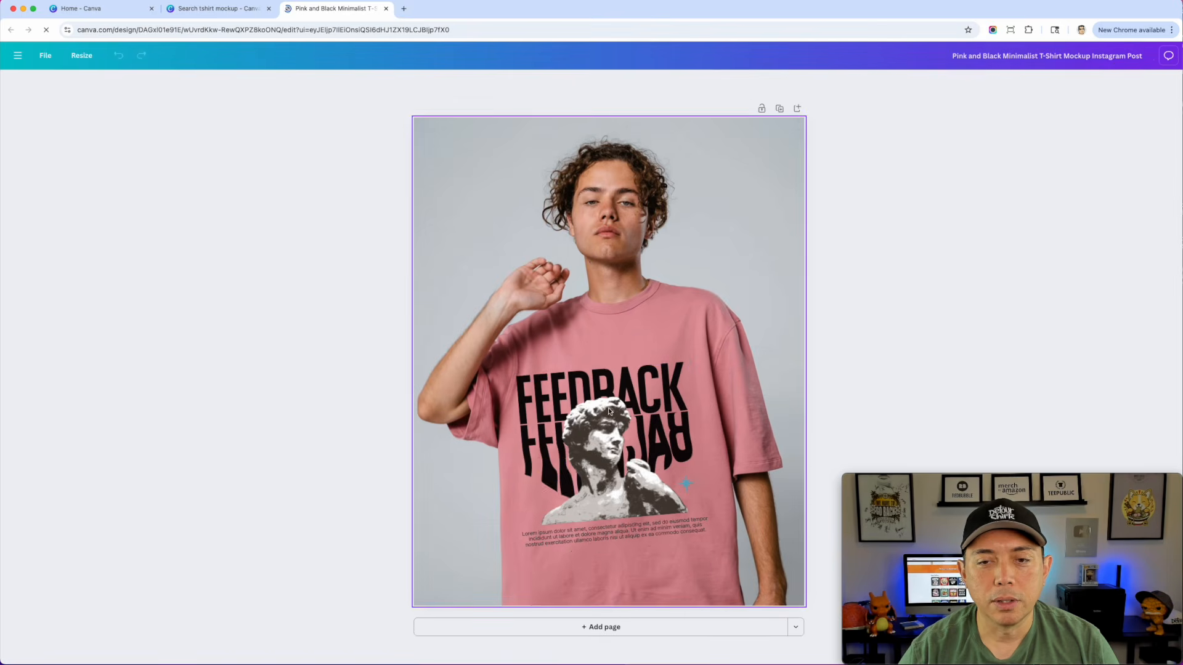
# - Delete all the sample artwork from the pink shirt: the FEEDBACK lettering, body text, statue image and small star ornaments
pyautogui.click(632, 406)
pyautogui.keyDown('shift'); pyautogui.click(620, 538); pyautogui.keyUp('shift')
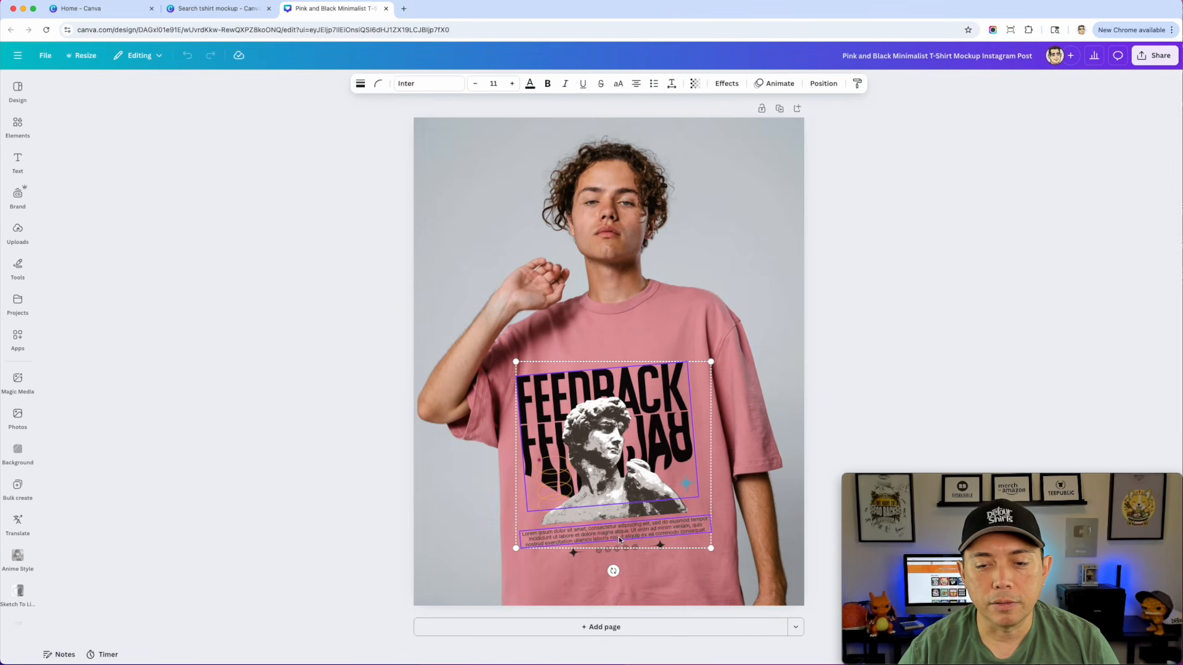
pyautogui.press('Delete')
pyautogui.click(626, 517)
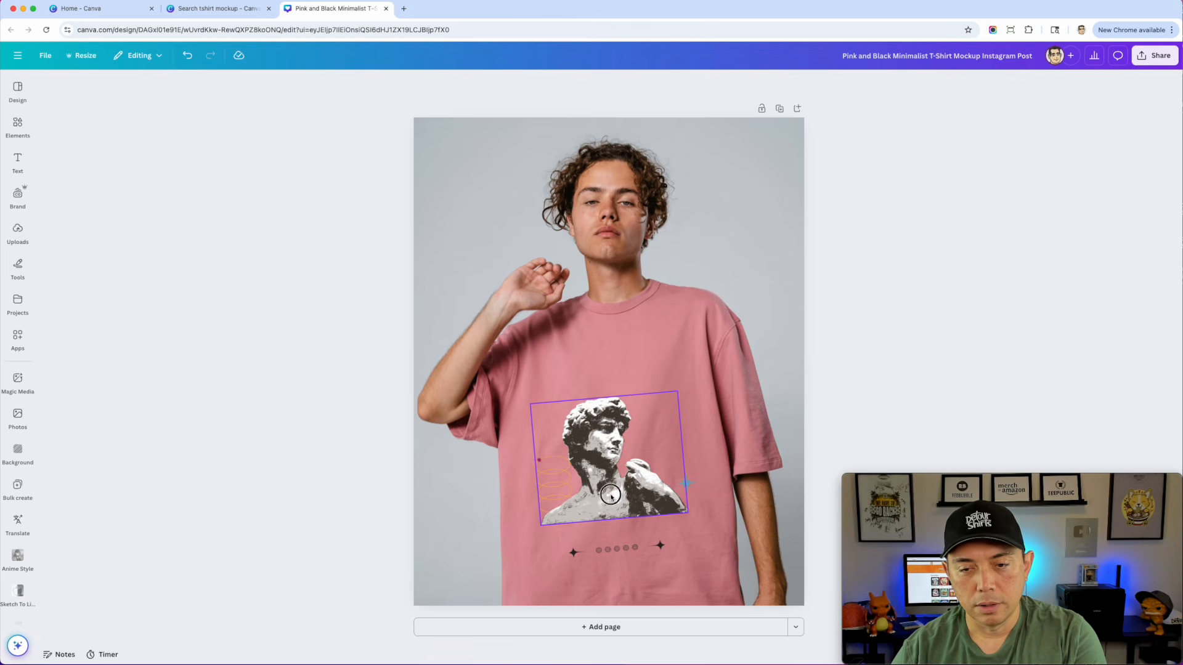
pyautogui.press('Delete')
pyautogui.click(597, 536)
pyautogui.moveTo(374, 406); pyautogui.dragTo(729, 572)
pyautogui.press('Delete')
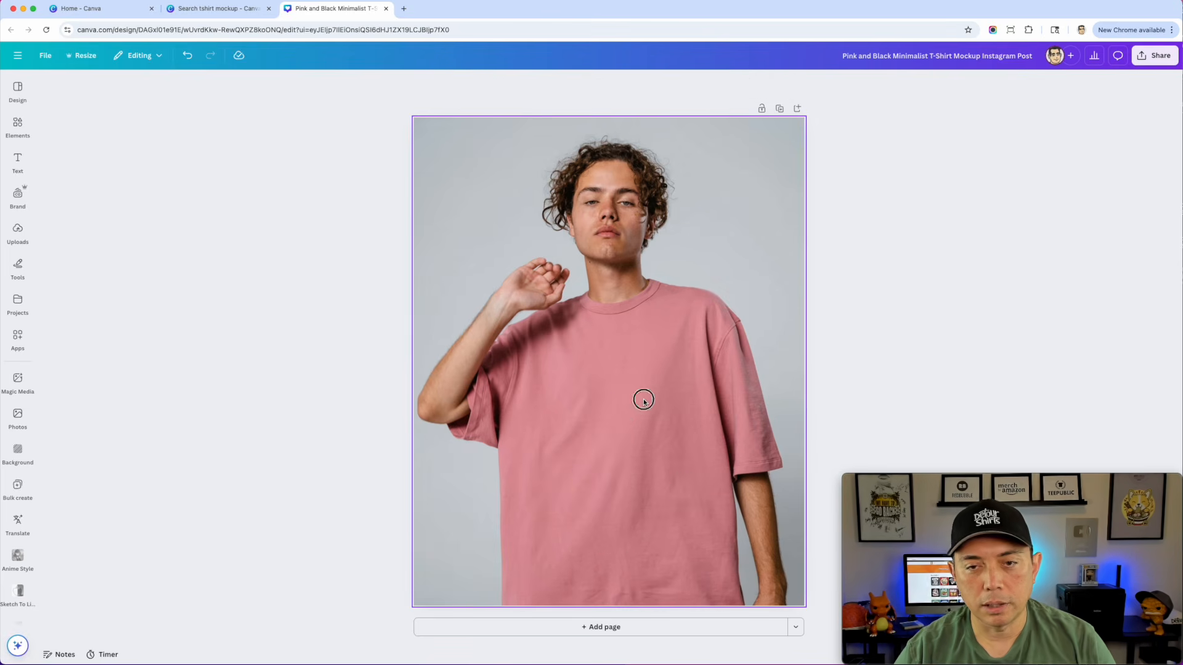
# - Paste the copied Trick or Treat design onto the mockup, shrink it to about half size and group its elements
pyautogui.click(643, 399)
pyautogui.press('super+v')
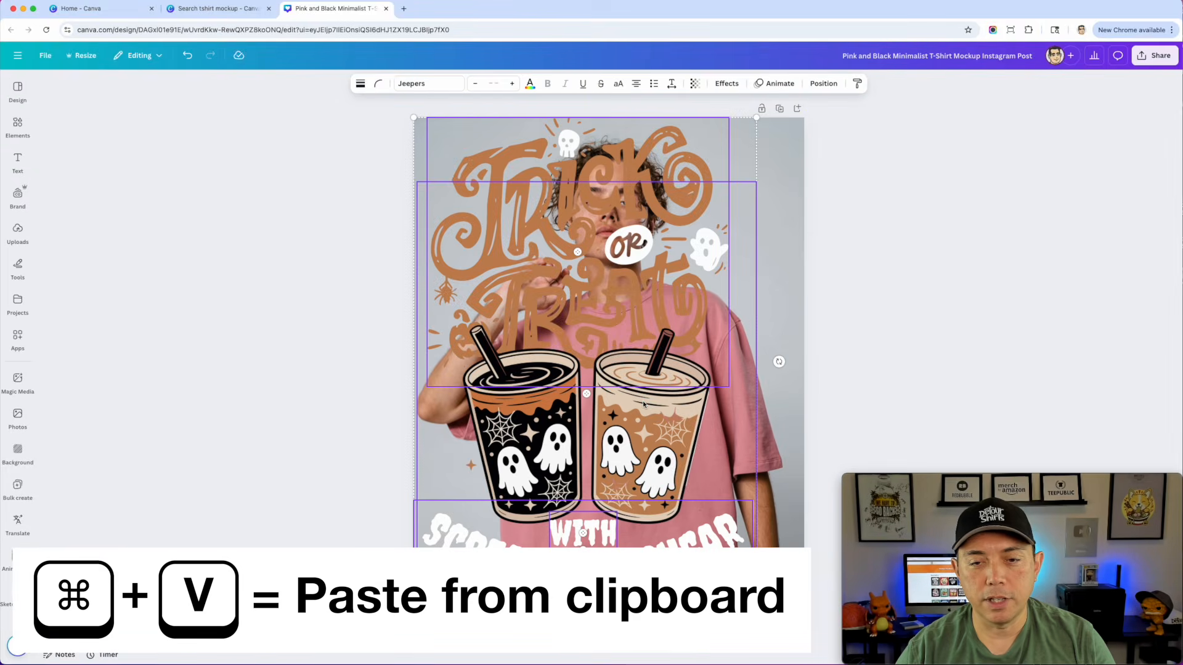
pyautogui.moveTo(756, 606); pyautogui.dragTo(593, 373)
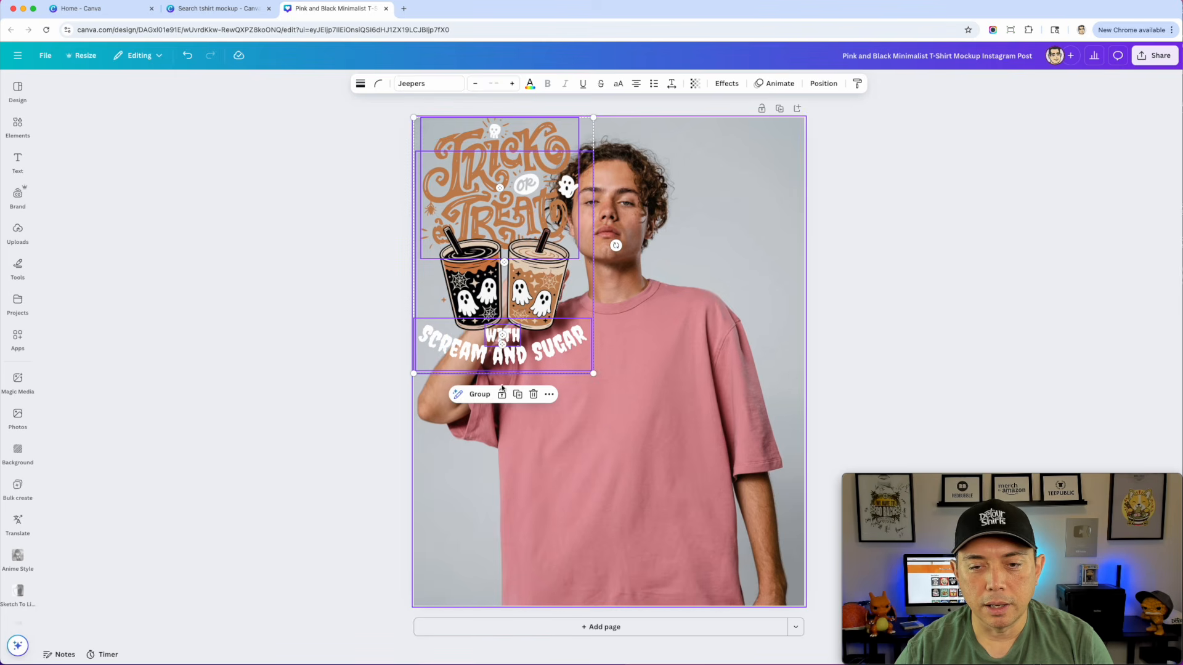
pyautogui.click(480, 395)
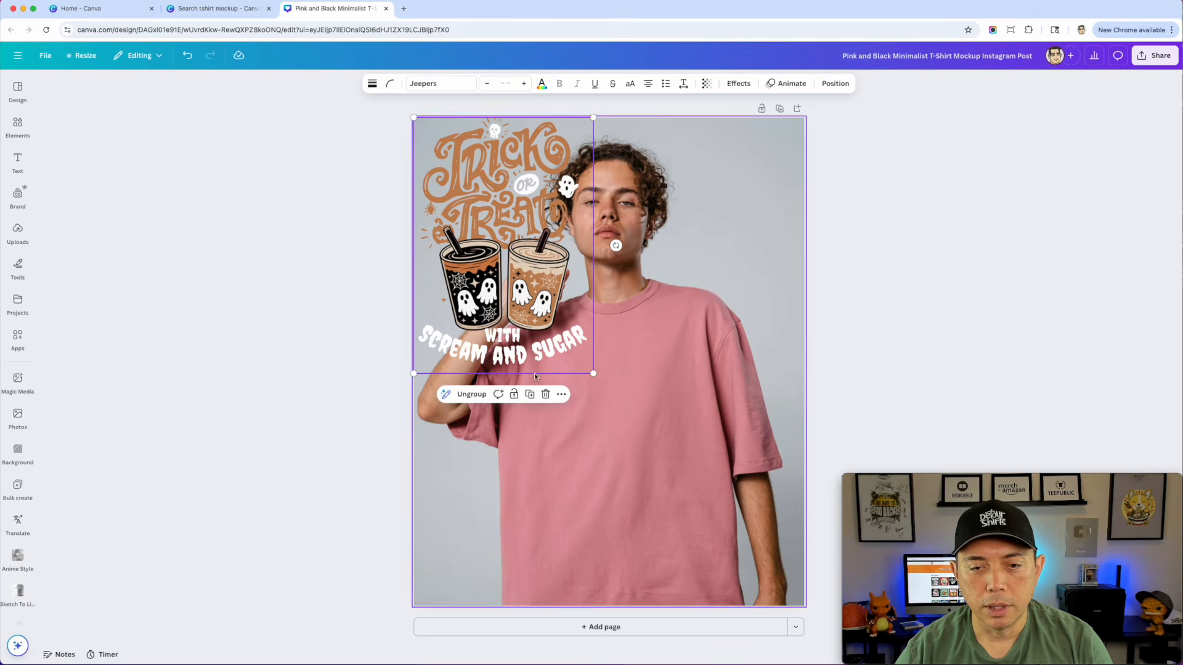
# - Move the grouped Trick or Treat design onto the front of the pink shirt and adjust its size to fit
pyautogui.moveTo(528, 212); pyautogui.dragTo(622, 356)
pyautogui.moveTo(597, 540); pyautogui.dragTo(602, 540)
pyautogui.moveTo(630, 418); pyautogui.dragTo(647, 490)
# - Examine the full list of photo filters available for the pink shirt background image
pyautogui.click(712, 310)
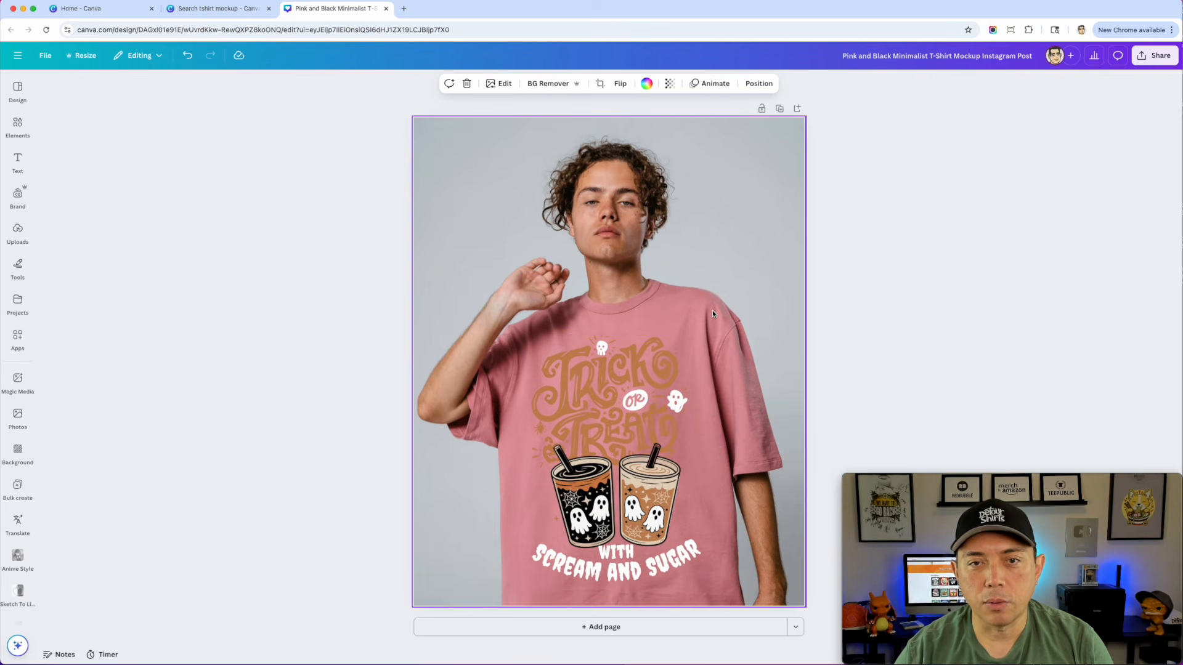
pyautogui.click(498, 84)
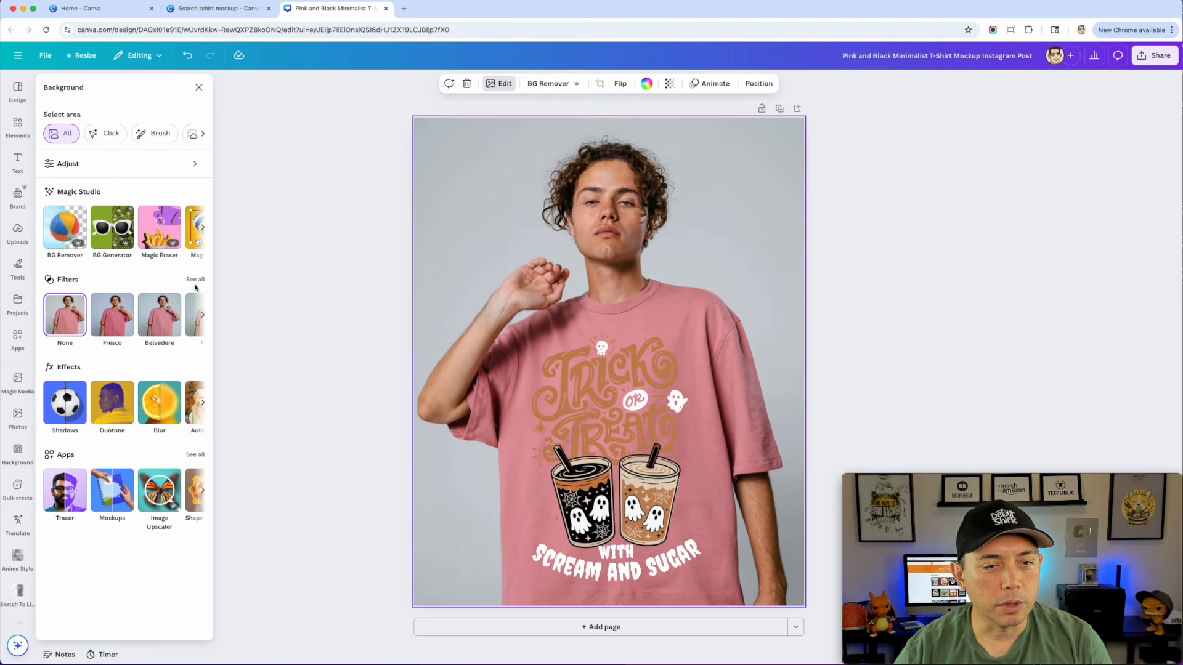
pyautogui.click(196, 279)
pyautogui.scroll(-10, 163, 476)
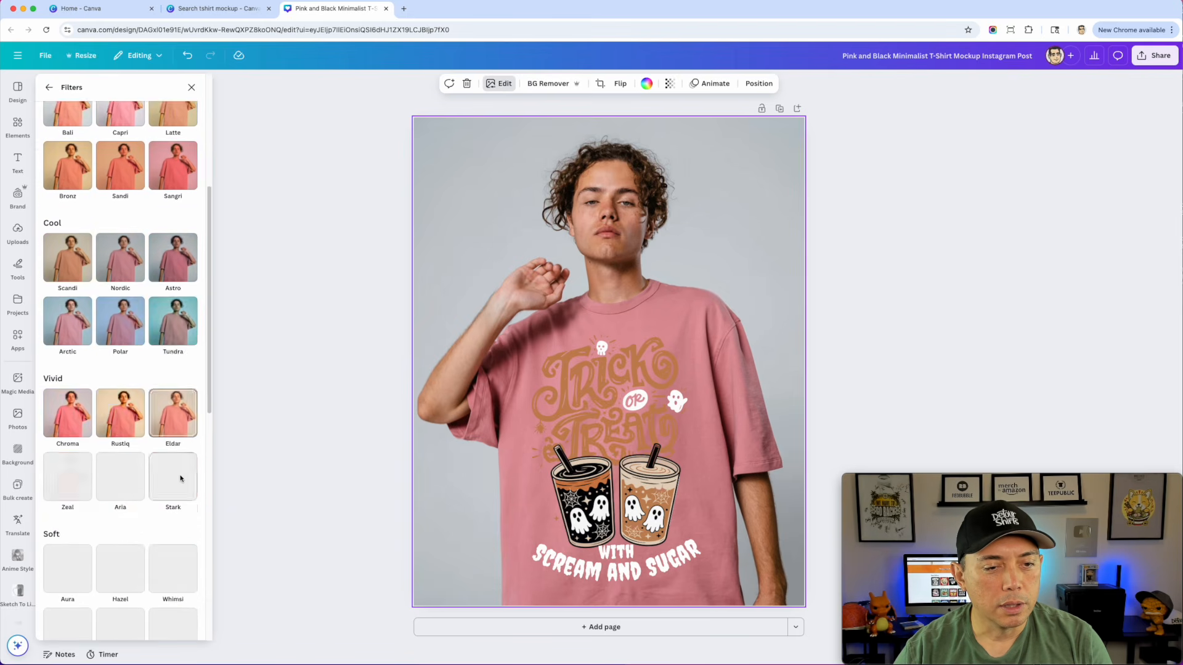
pyautogui.scroll(-5, 164, 475)
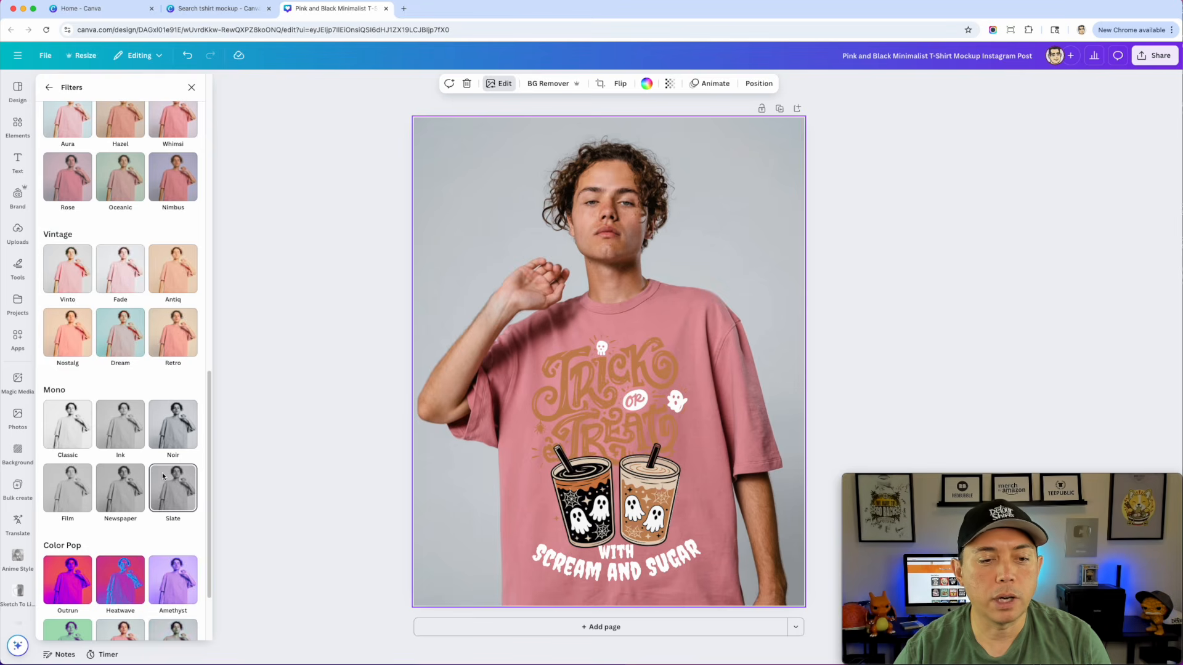
pyautogui.scroll(12, 163, 476)
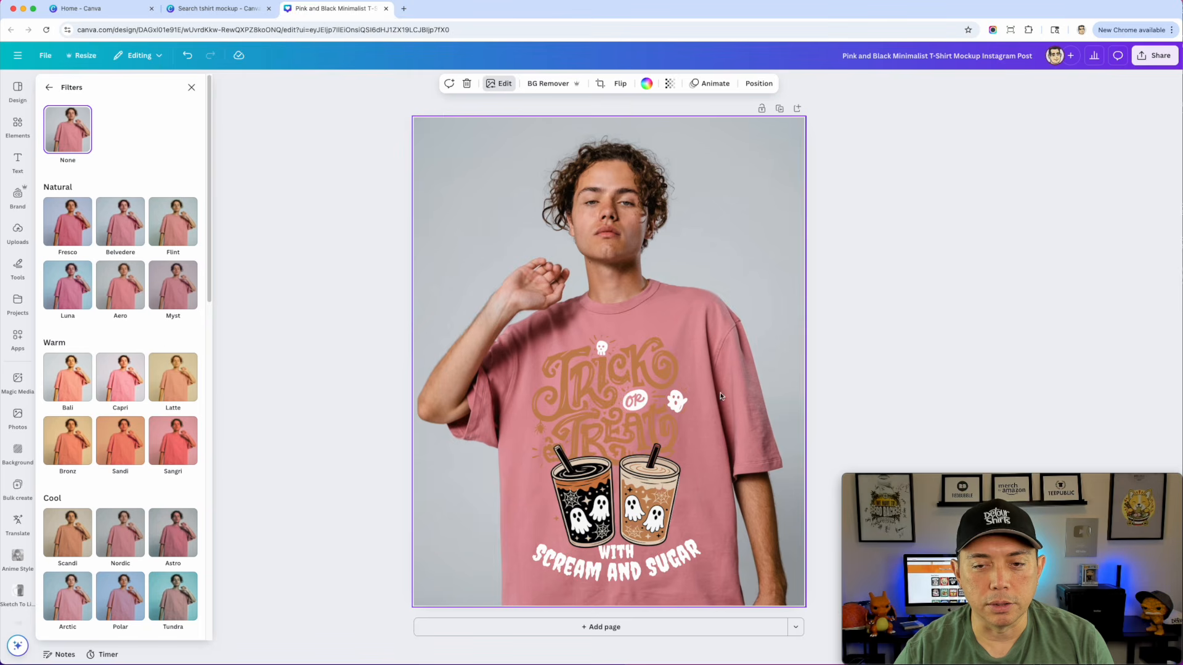
# - Close the pink shirt mockup and open the Black and Grey Modern T-shirt Mockup Instagram Post template for editing
pyautogui.click(385, 9)
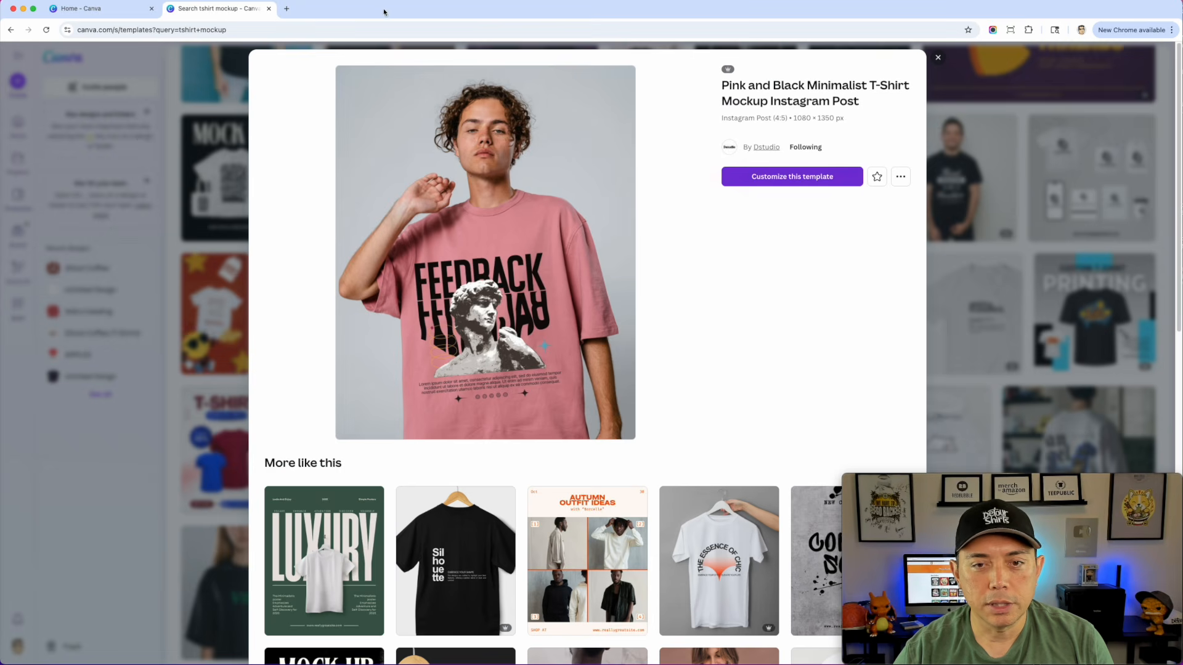
pyautogui.click(976, 243)
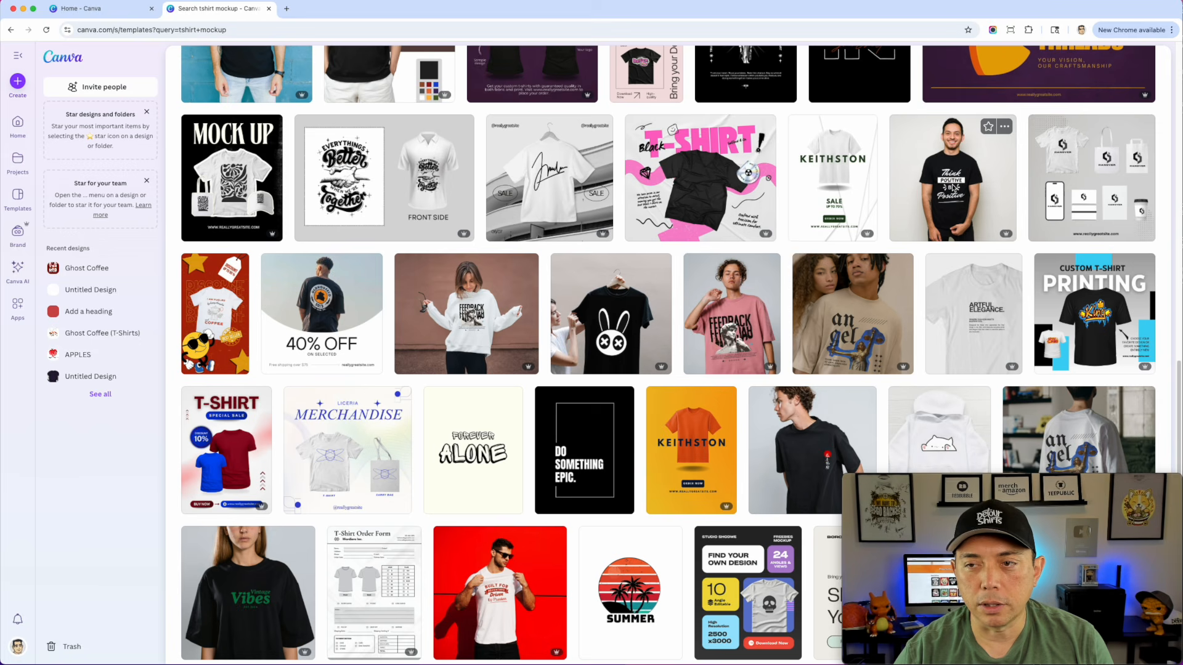
pyautogui.click(953, 186)
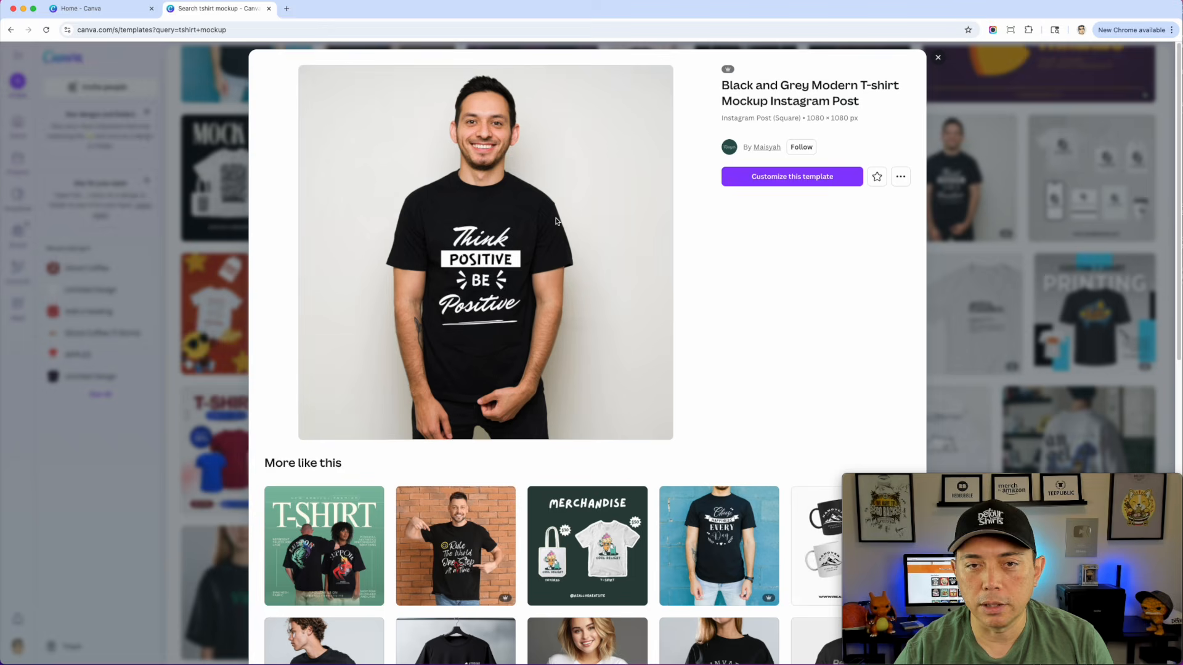
pyautogui.click(733, 184)
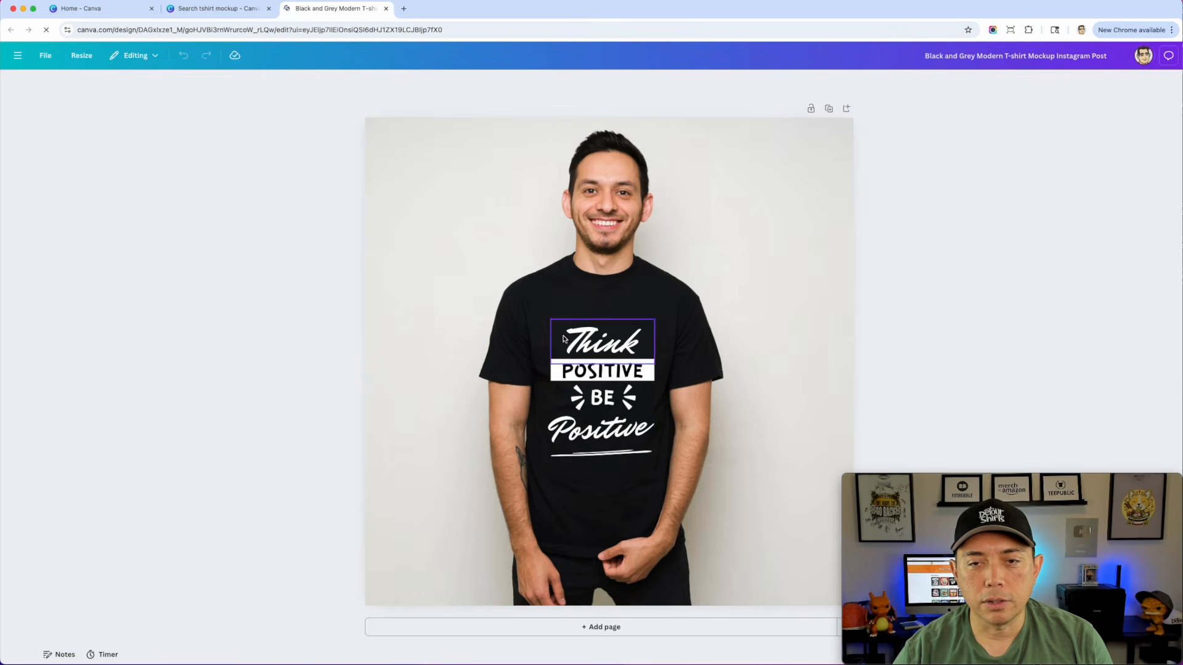
# - Replace the black shirt's Think Positive Be Positive slogan with the copied Trick or Treat design and group the pasted elements
pyautogui.moveTo(452, 312); pyautogui.dragTo(716, 520)
pyautogui.press('Delete')
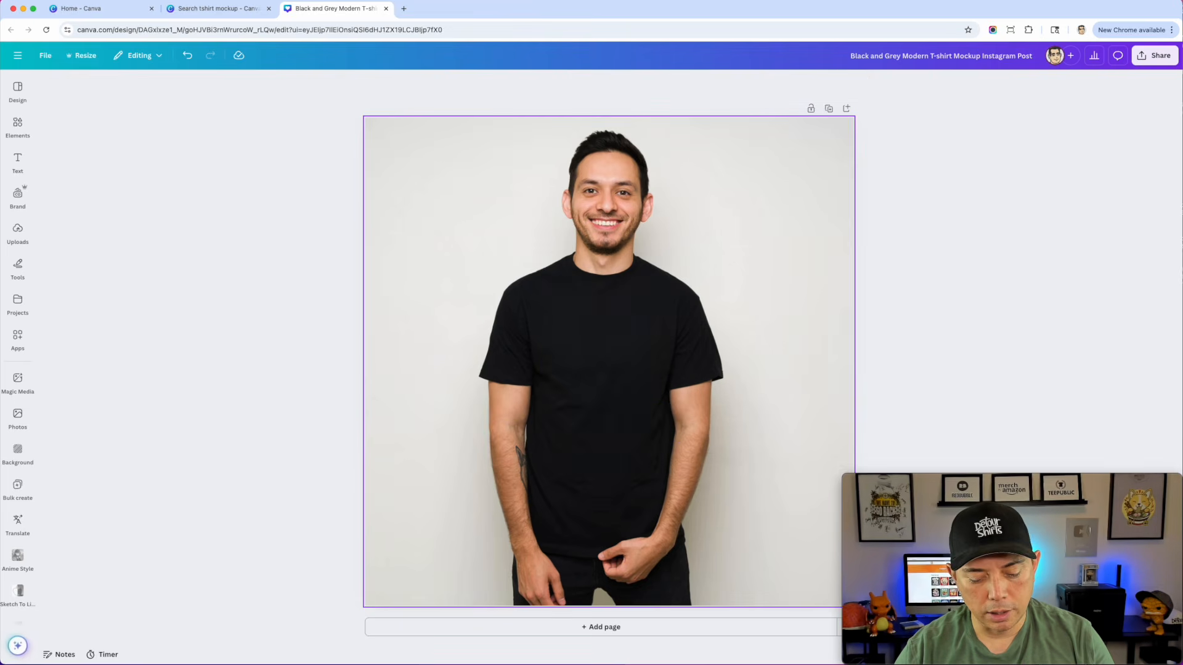
pyautogui.press('super+v')
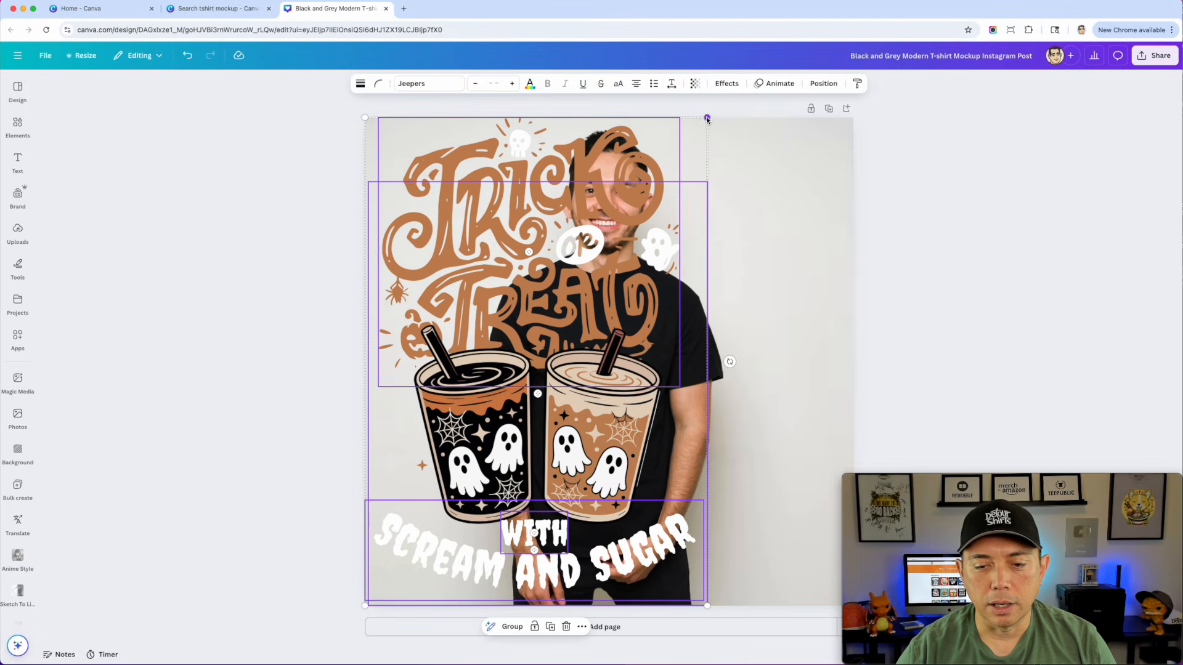
pyautogui.click(513, 628)
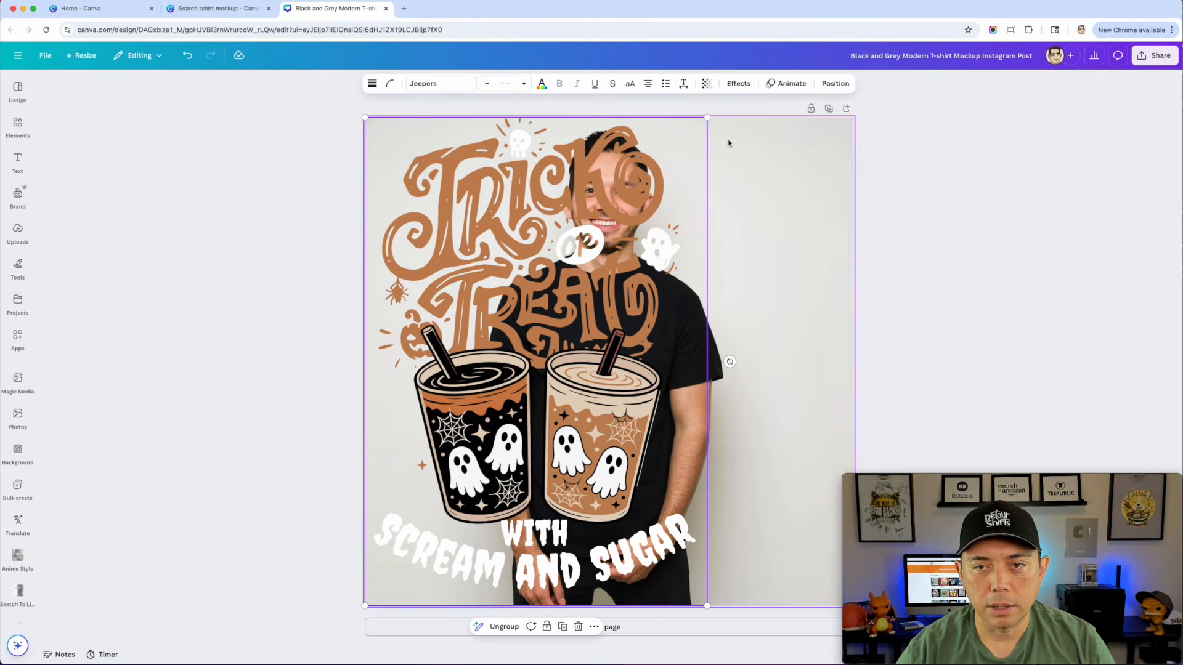
# - Scale down the grouped Trick or Treat design and center it on the chest of the black shirt
pyautogui.moveTo(707, 117); pyautogui.dragTo(630, 309)
pyautogui.moveTo(683, 516); pyautogui.dragTo(653, 470)
pyautogui.moveTo(567, 356); pyautogui.dragTo(580, 353)
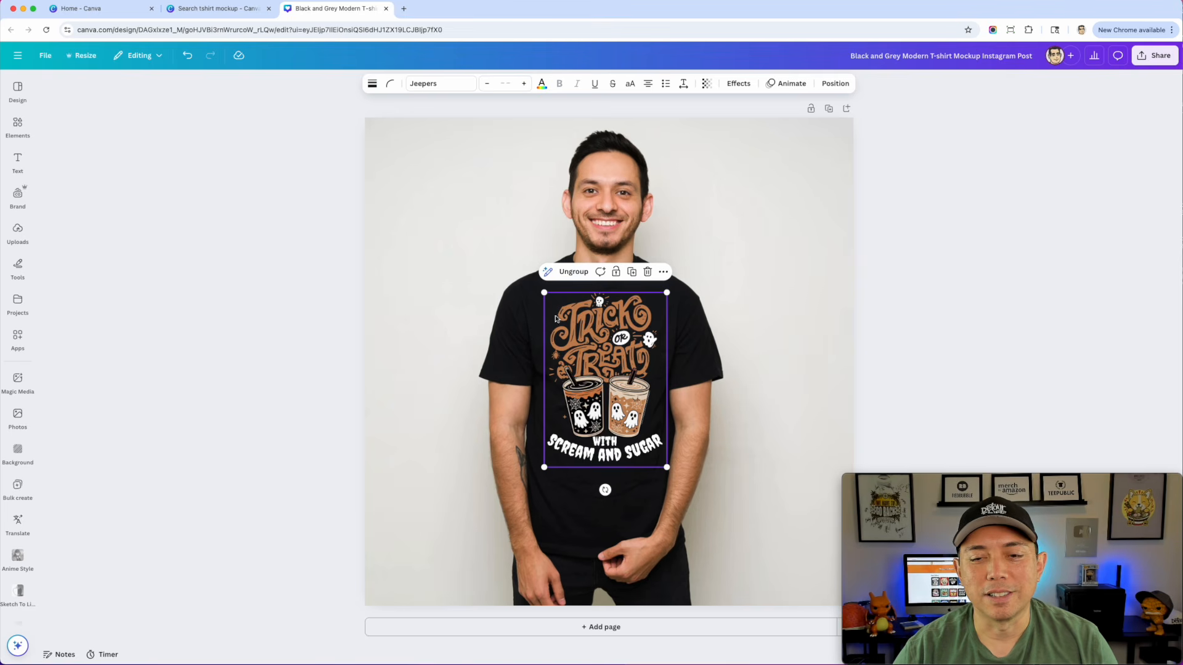
# - Close the black shirt mockup and its template preview, and look through the other tshirt mockup templates
pyautogui.click(386, 8)
pyautogui.click(937, 58)
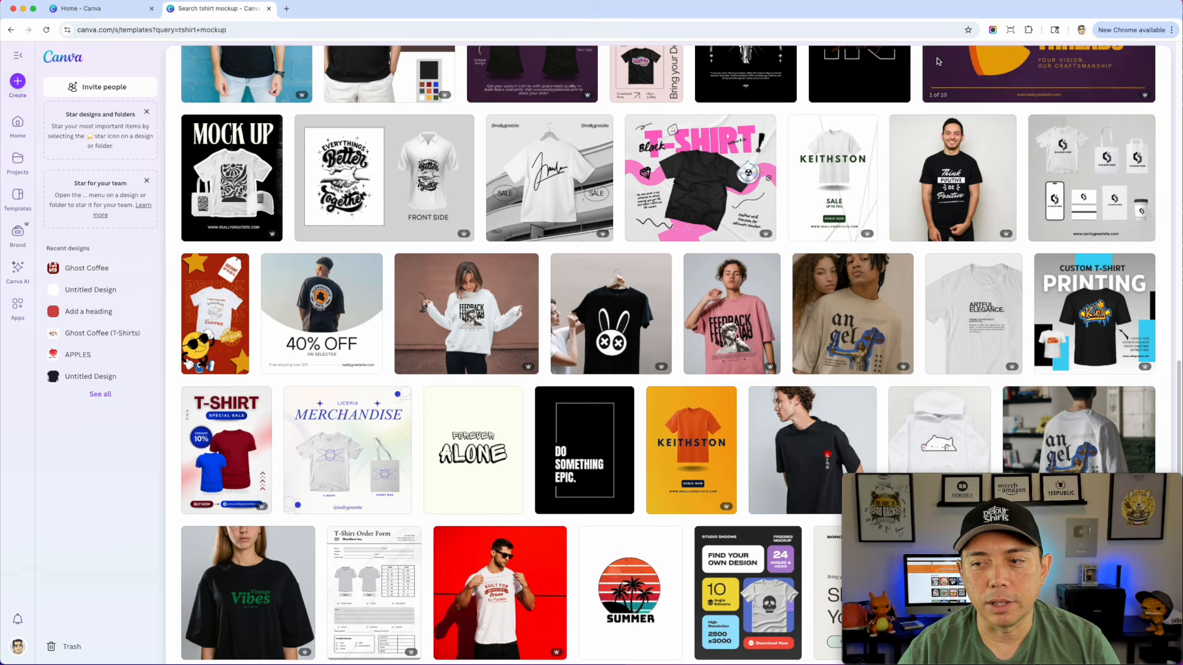
pyautogui.scroll(-2, 444, 300)
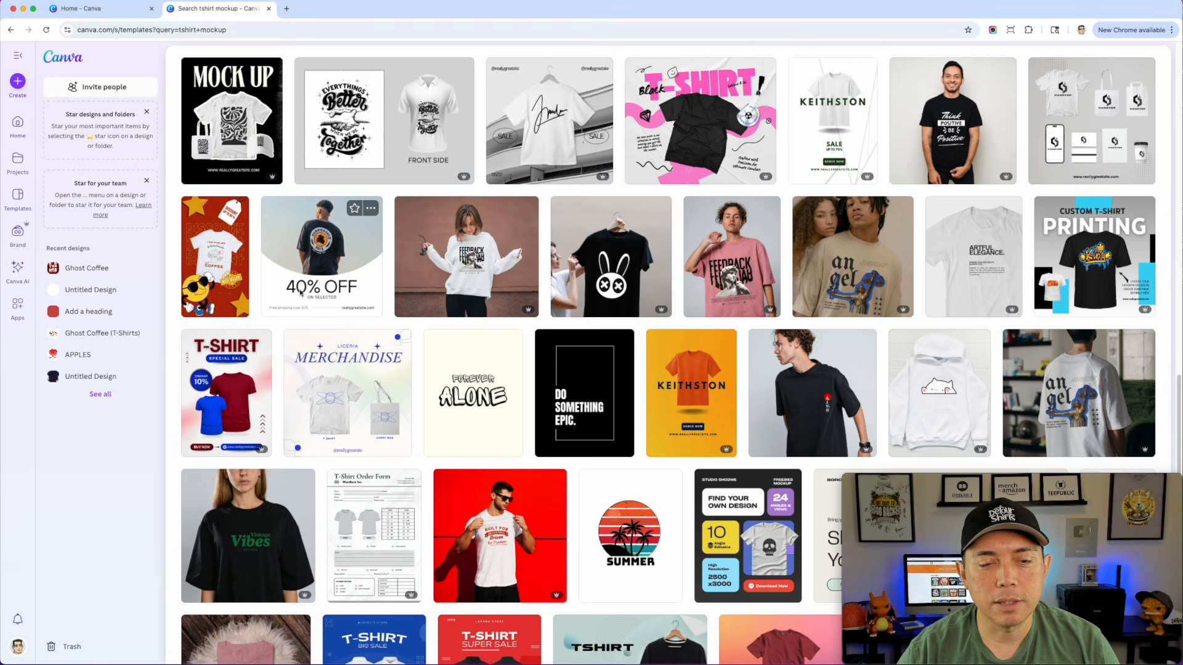
pyautogui.scroll(-4, 287, 120)
pyautogui.scroll(-3, 284, 137)
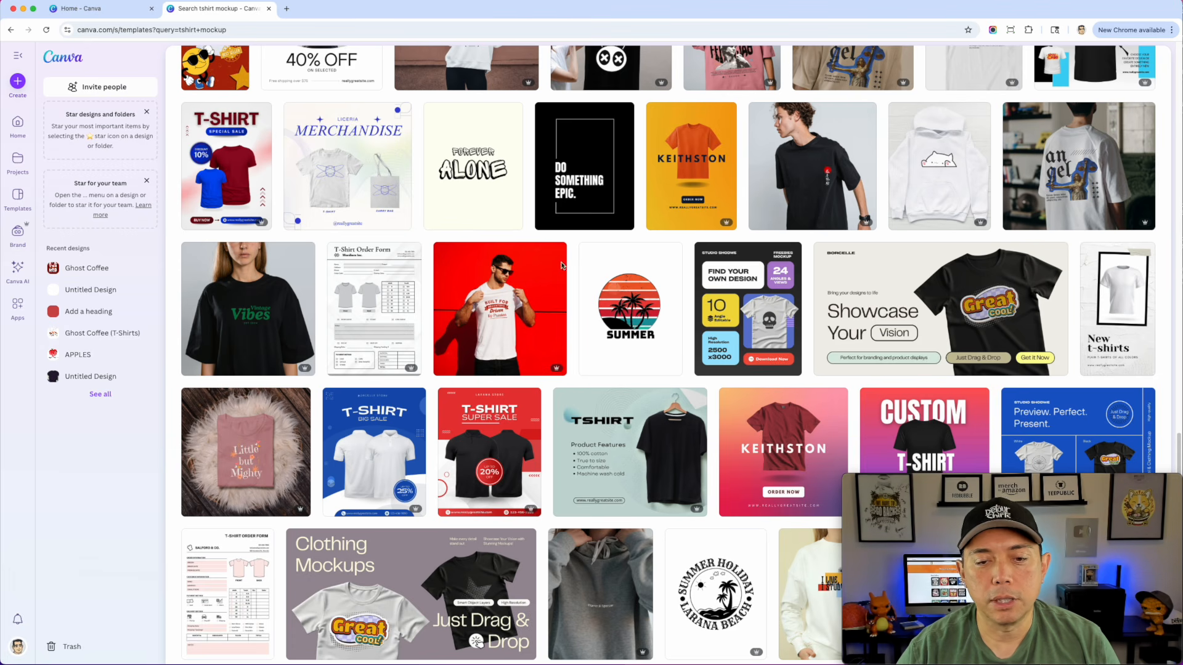
pyautogui.scroll(-15, 566, 359)
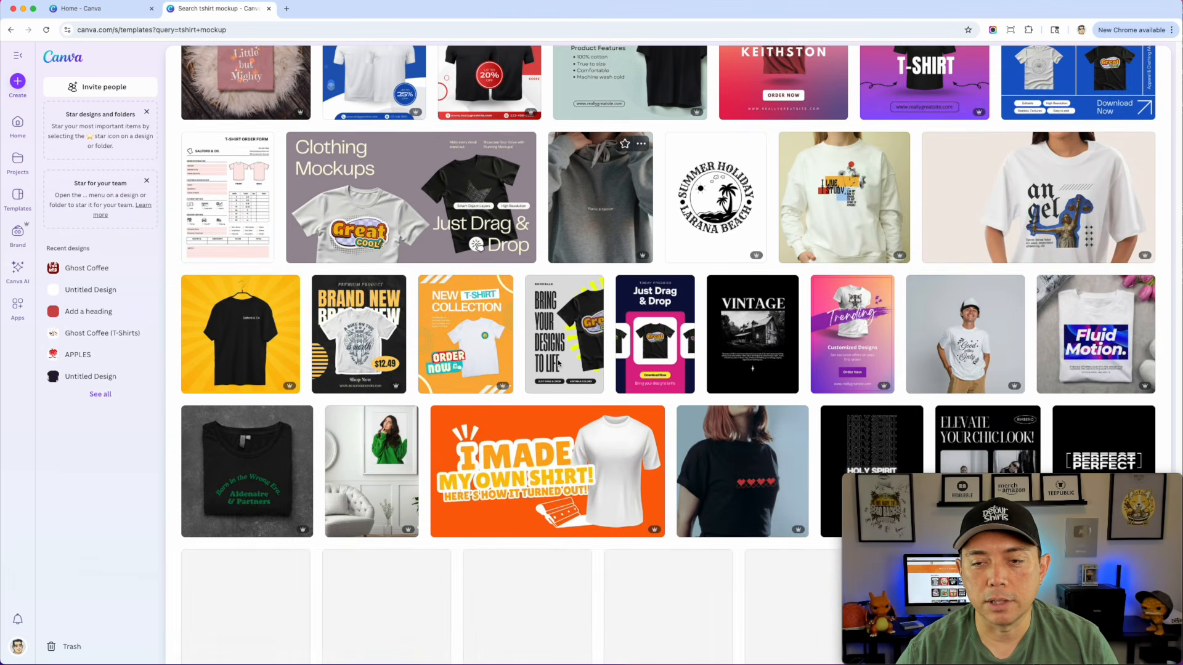
pyautogui.scroll(-1, 559, 362)
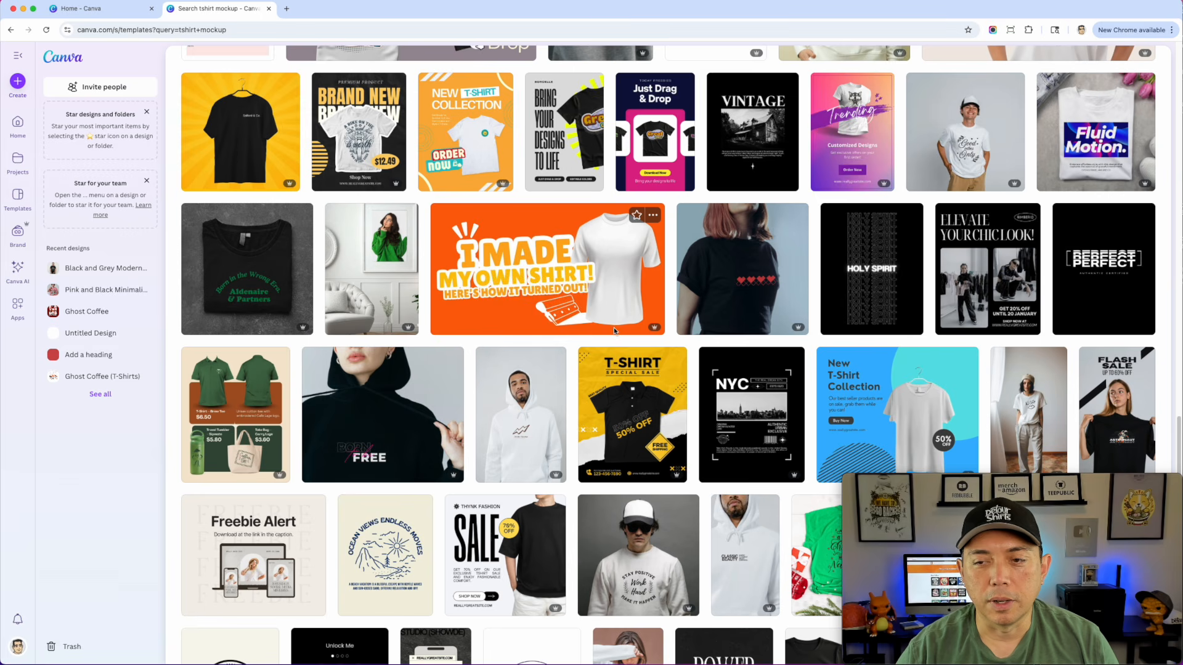
pyautogui.scroll(-3, 580, 331)
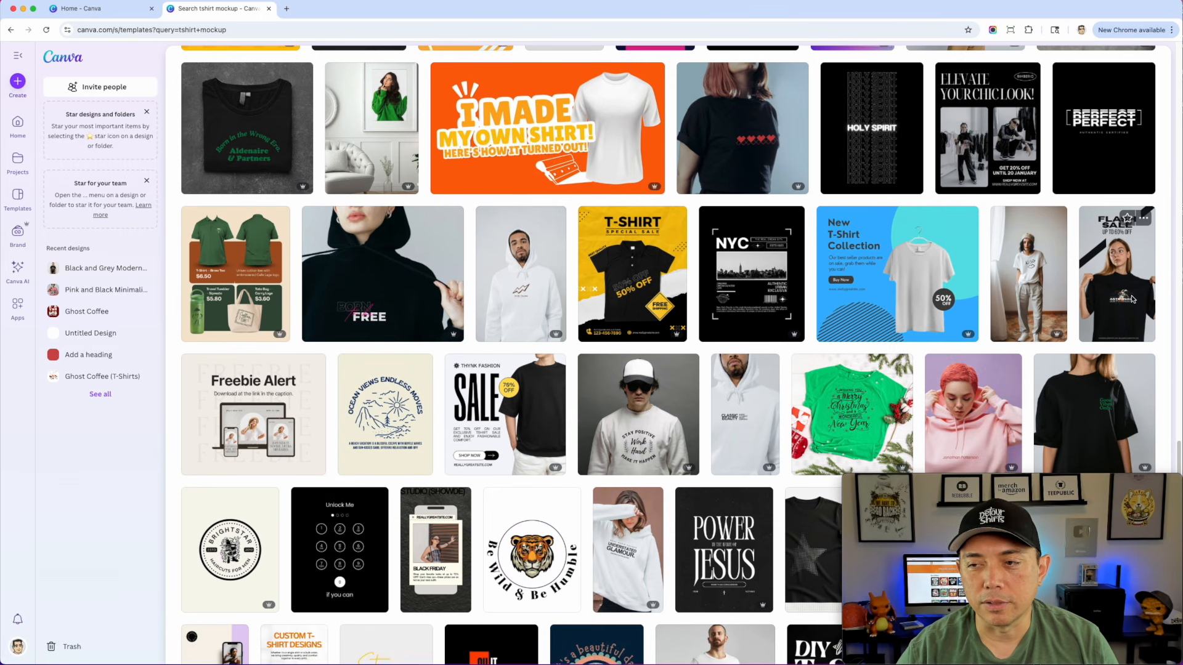
pyautogui.scroll(-10, 643, 382)
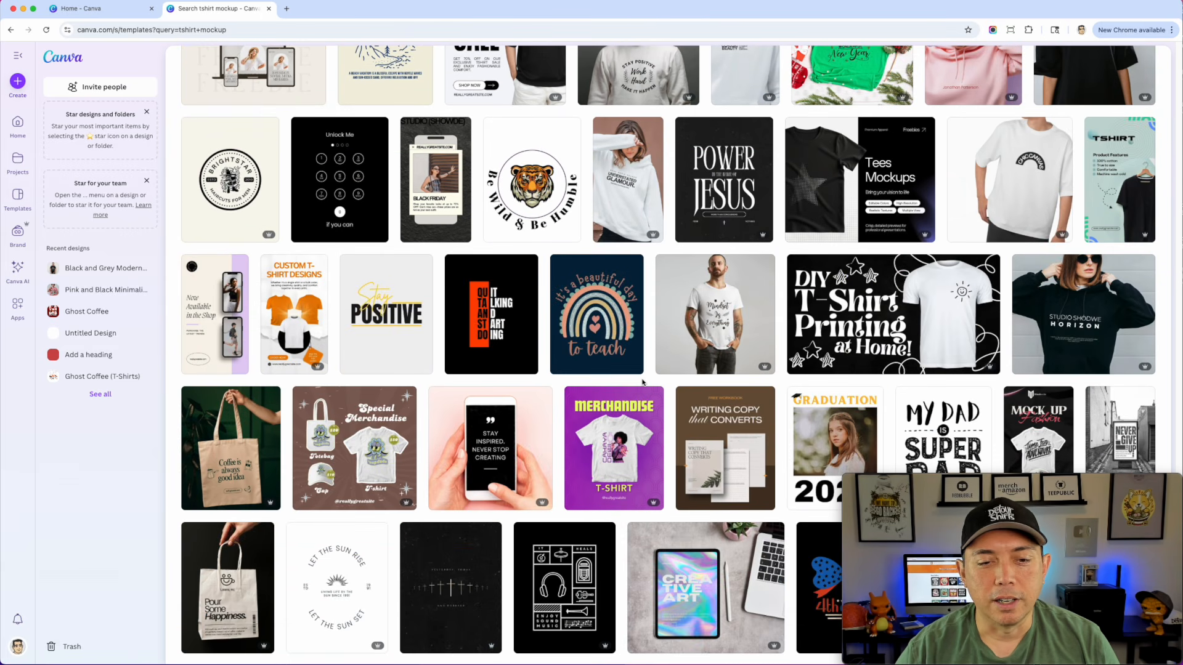
pyautogui.scroll(15, 642, 381)
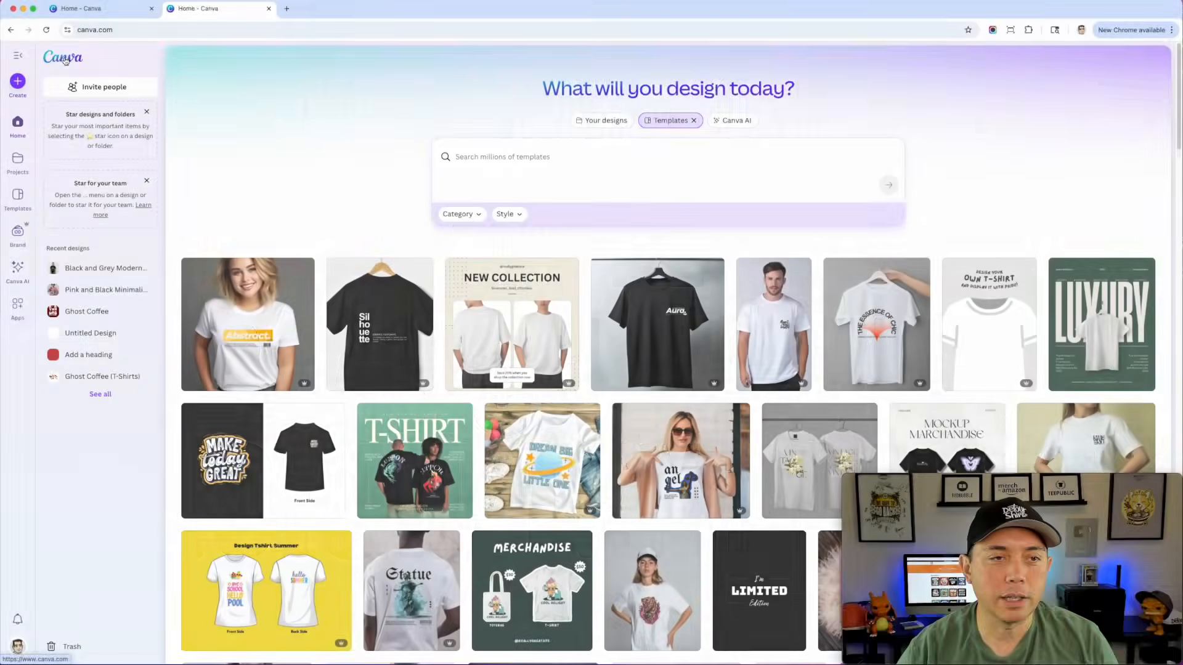
# - Return to the home page and create a blank custom-size design 3000 px wide and 2250 px high
pyautogui.click(65, 59)
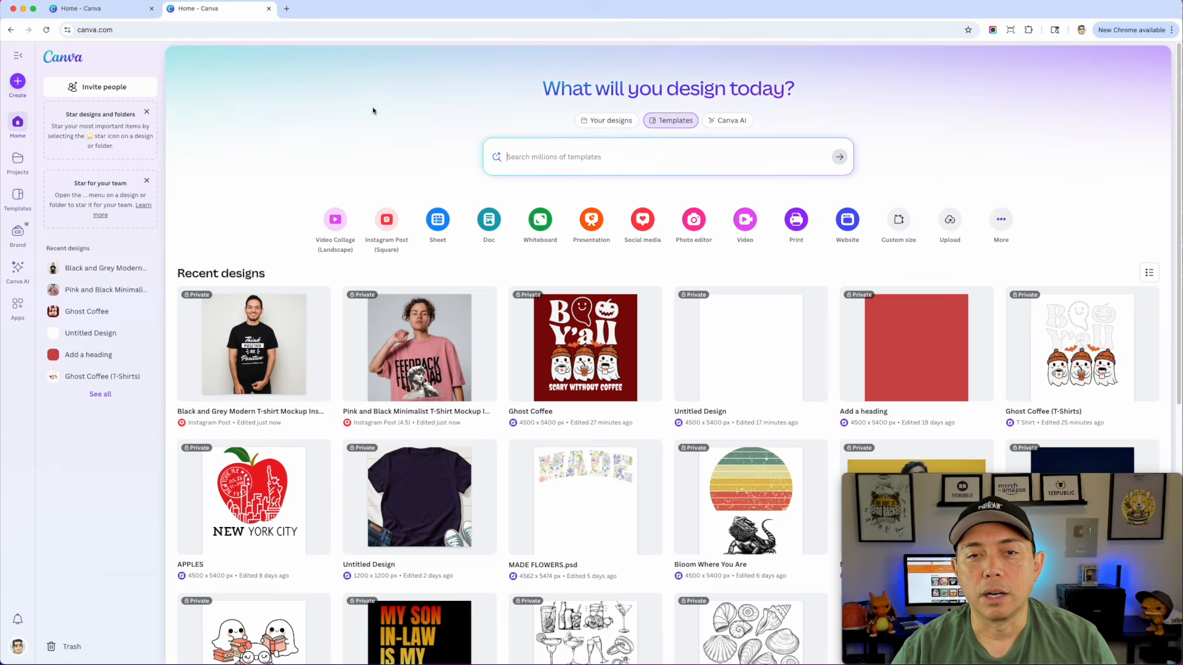
pyautogui.click(17, 81)
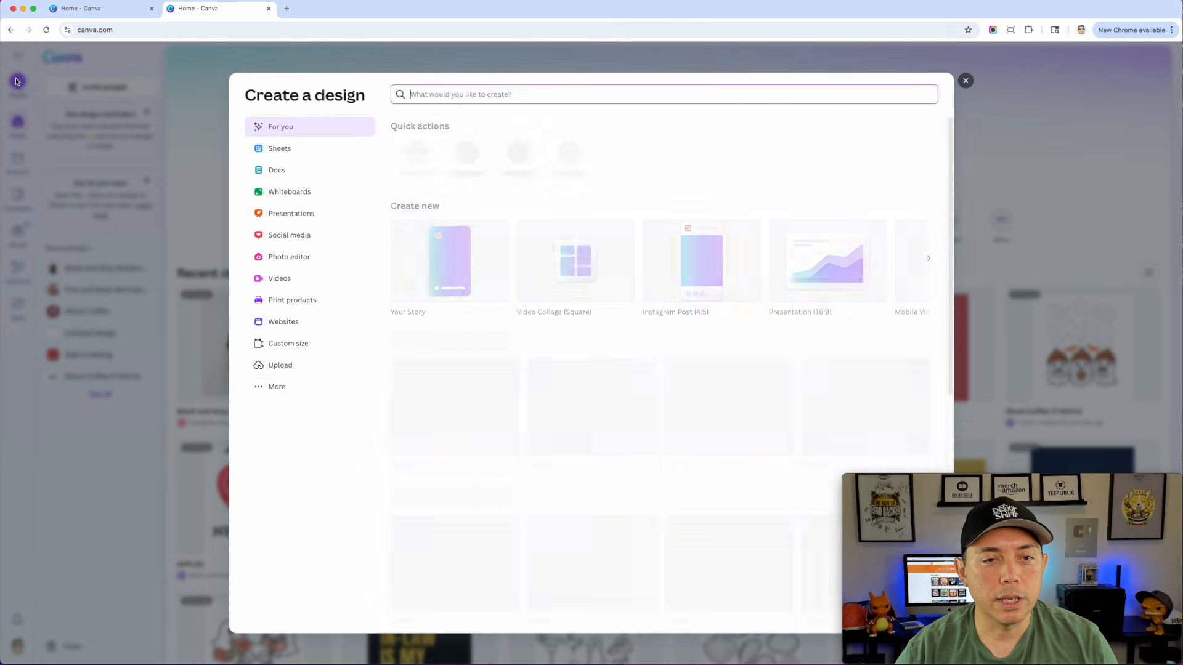
pyautogui.click(275, 342)
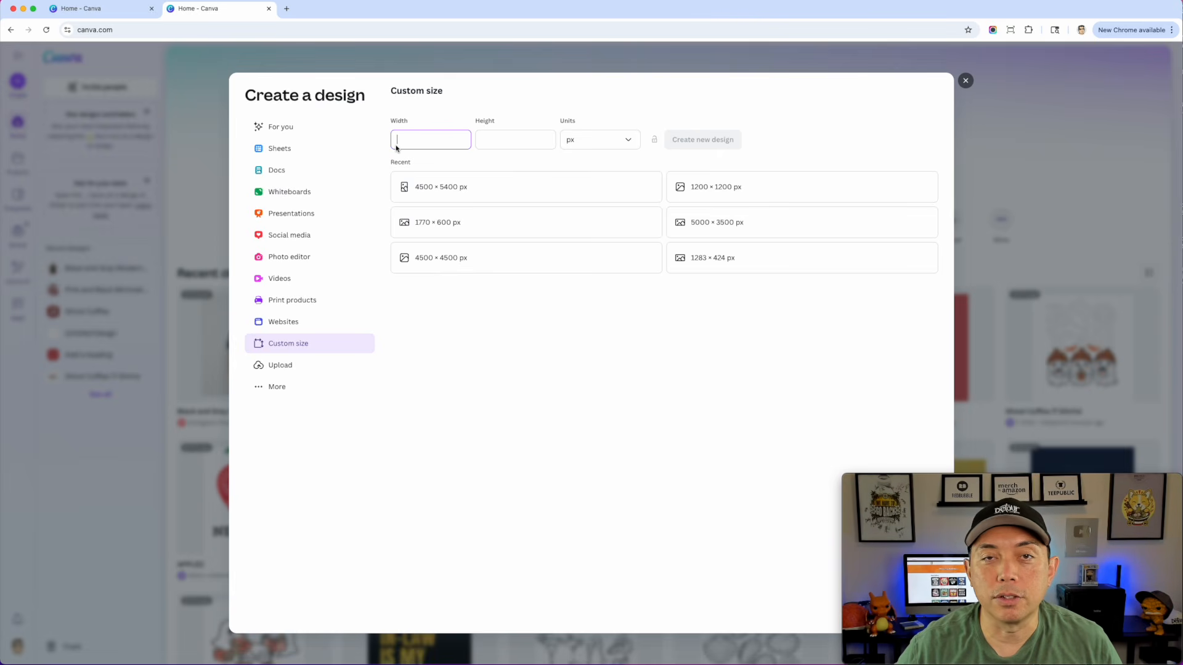
pyautogui.write('3000')
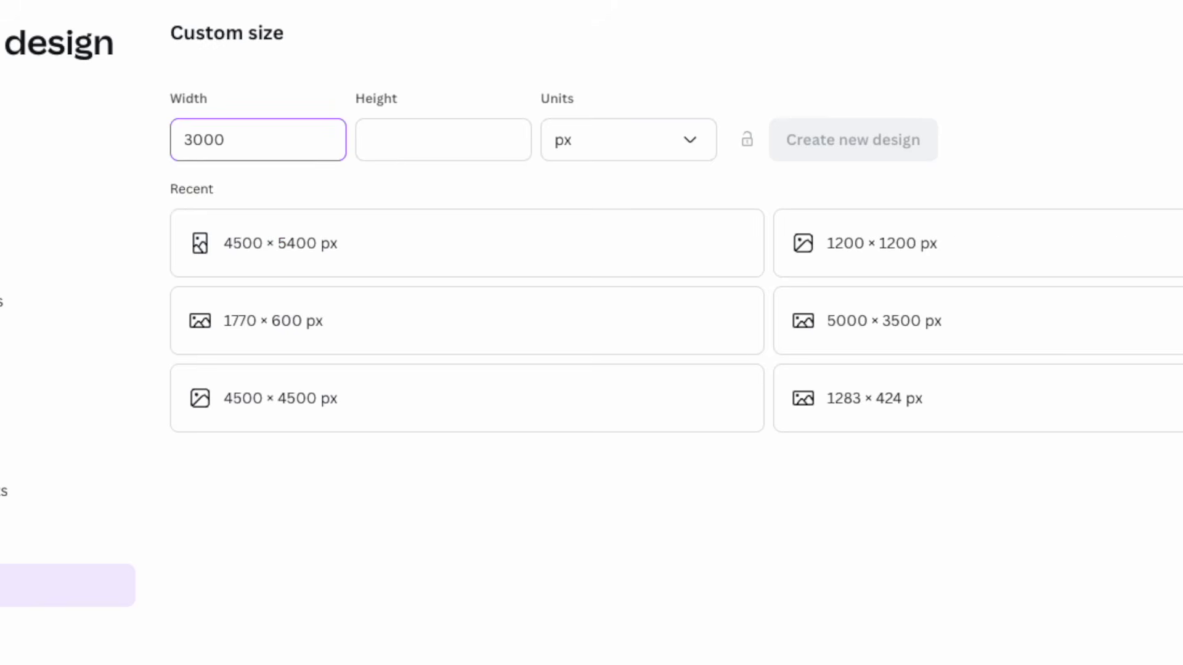
pyautogui.click(421, 141)
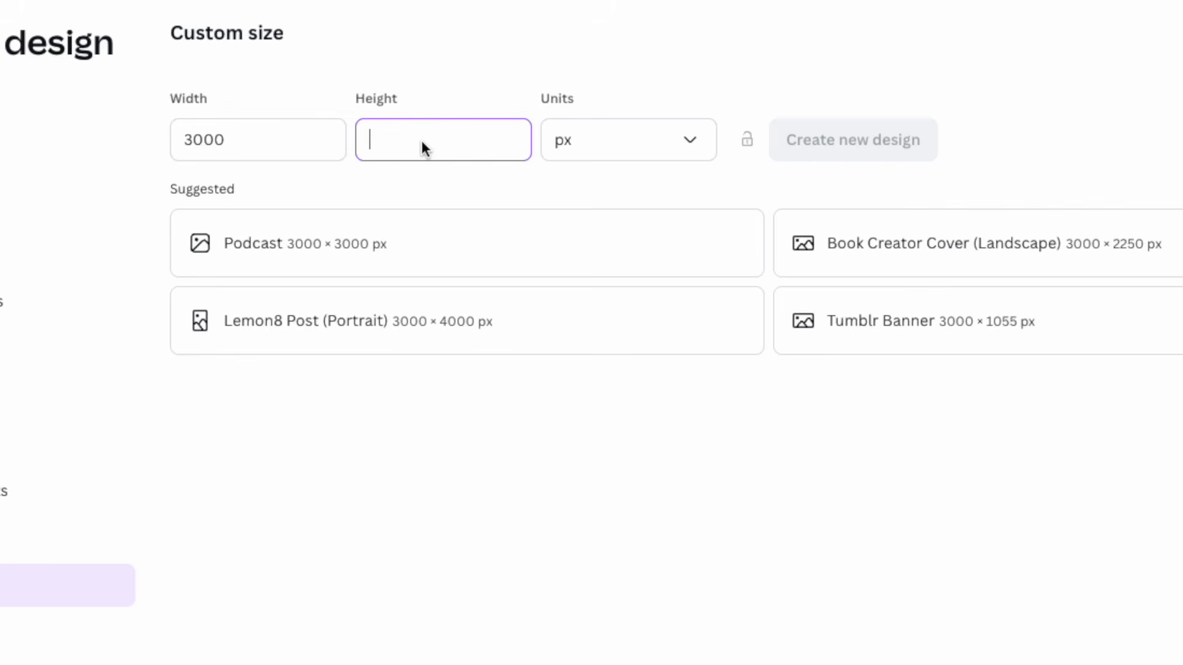
pyautogui.write('2250')
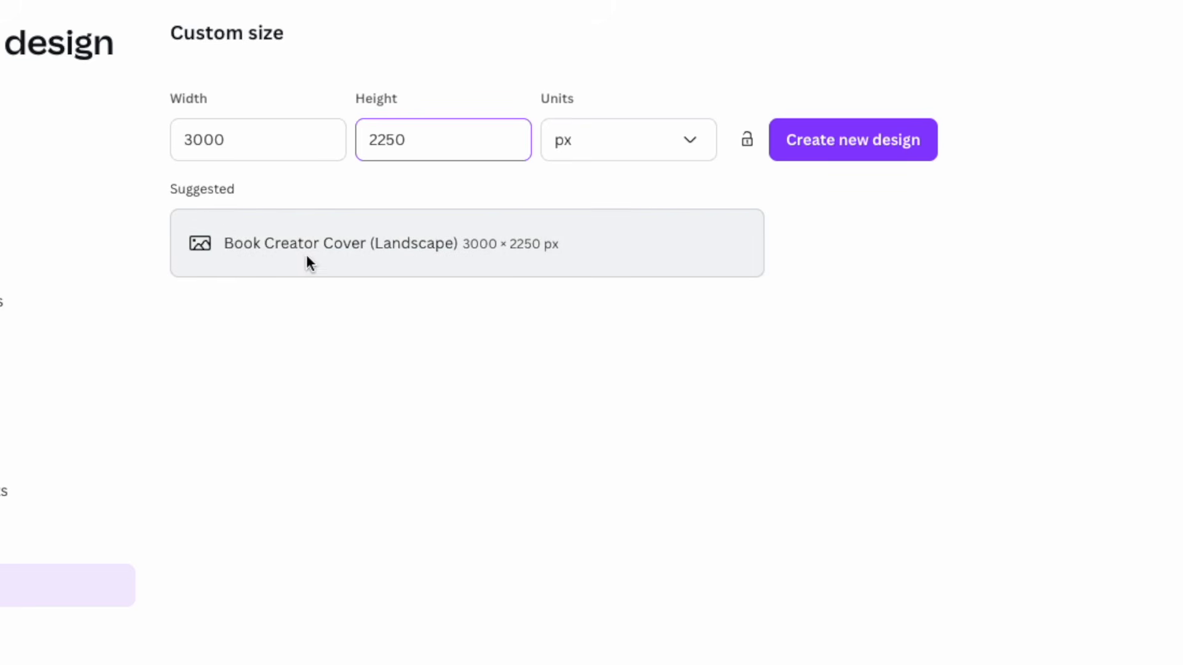
pyautogui.click(868, 144)
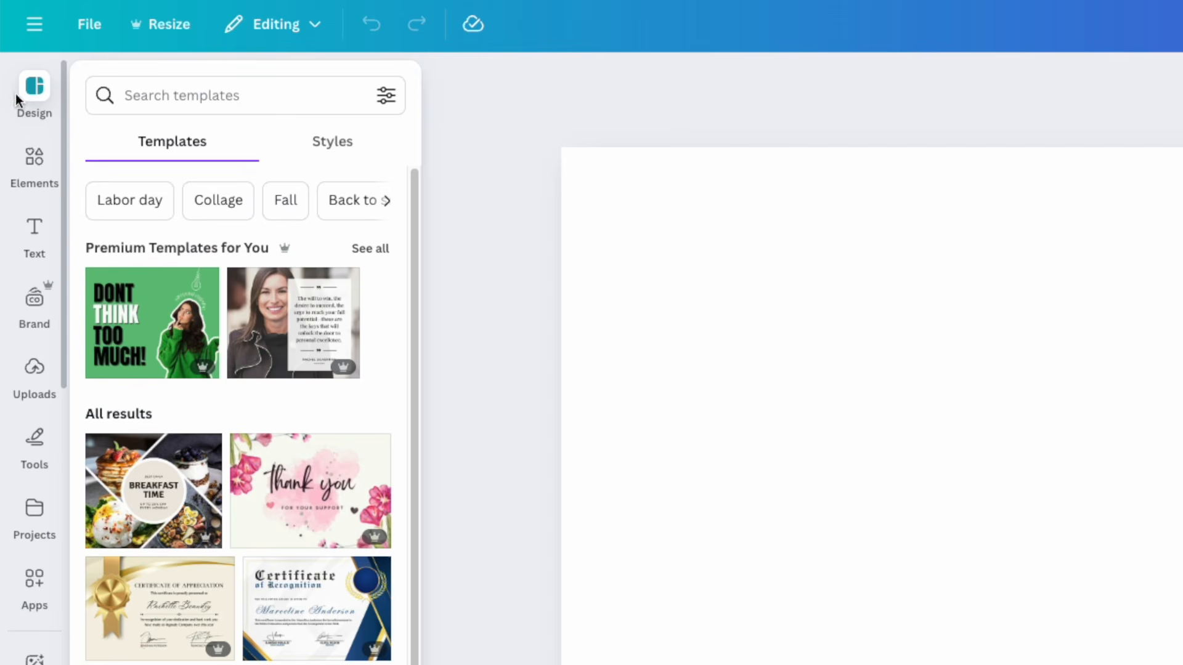
# - Search the templates for "tshirt mockup", apply the black hoodie mockup with the woman in sunglasses, and make its photo fill the page
pyautogui.click(174, 98)
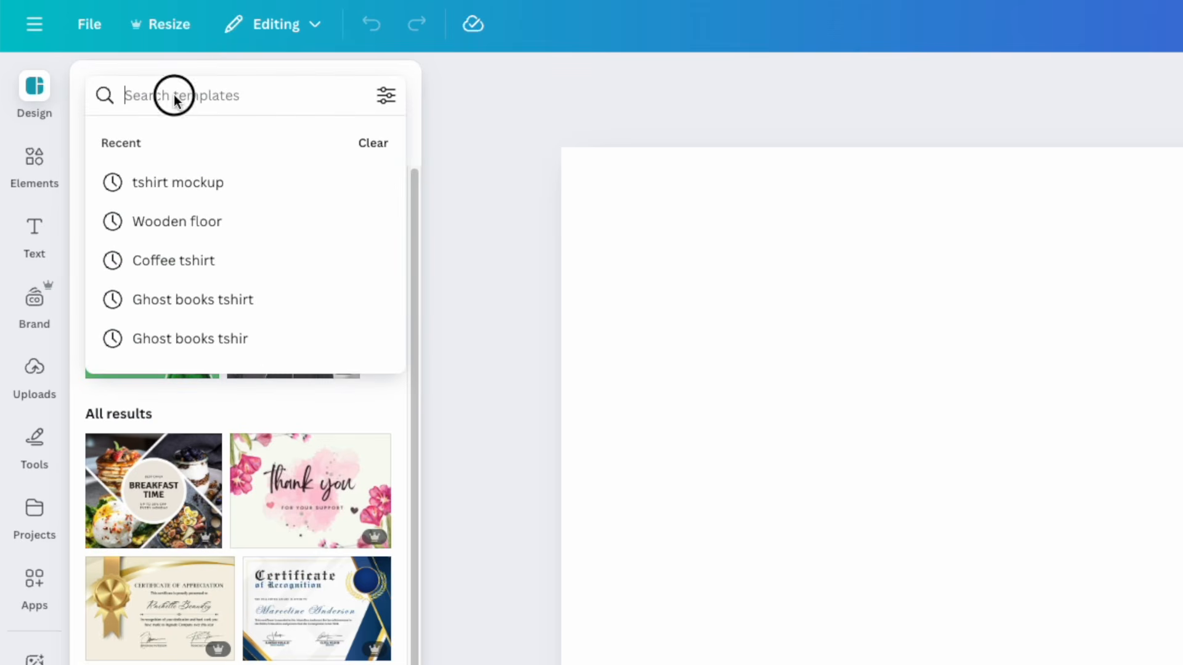
pyautogui.write('tshirt mockup')
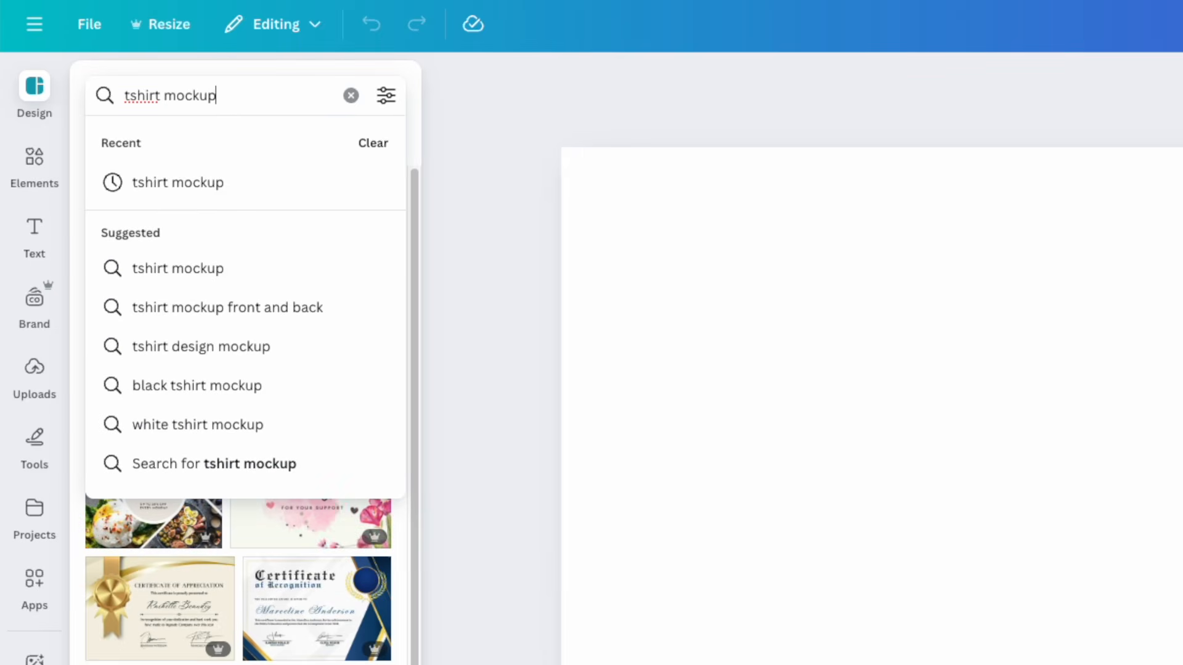
pyautogui.press('Return')
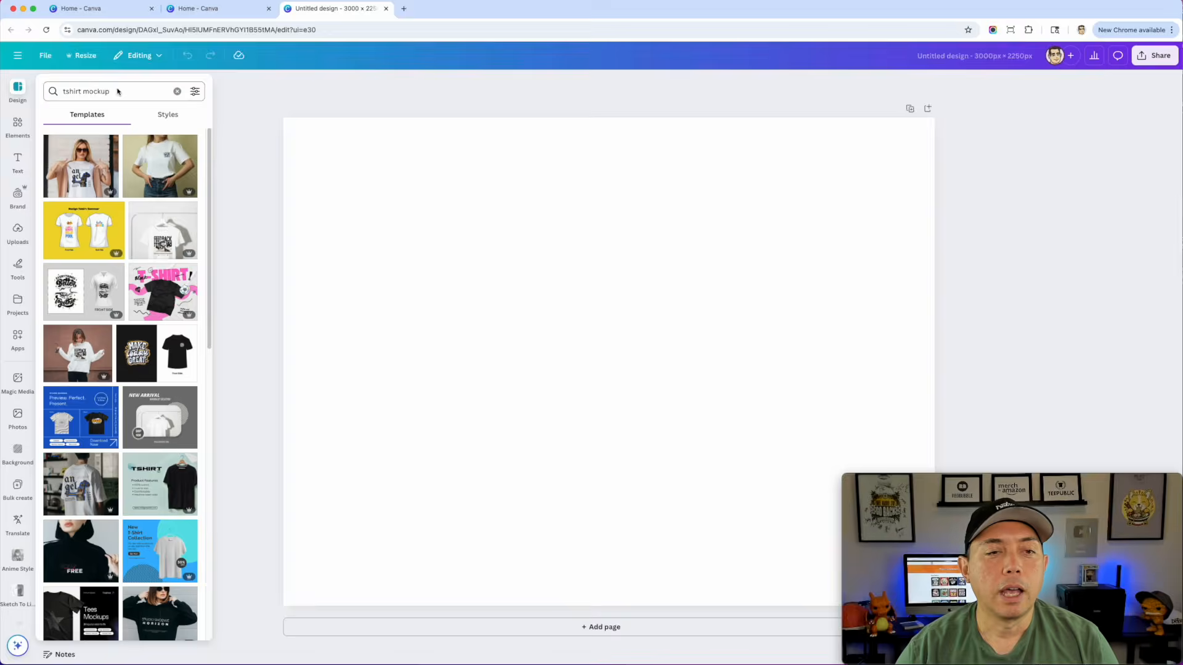
pyautogui.scroll(-5, 160, 451)
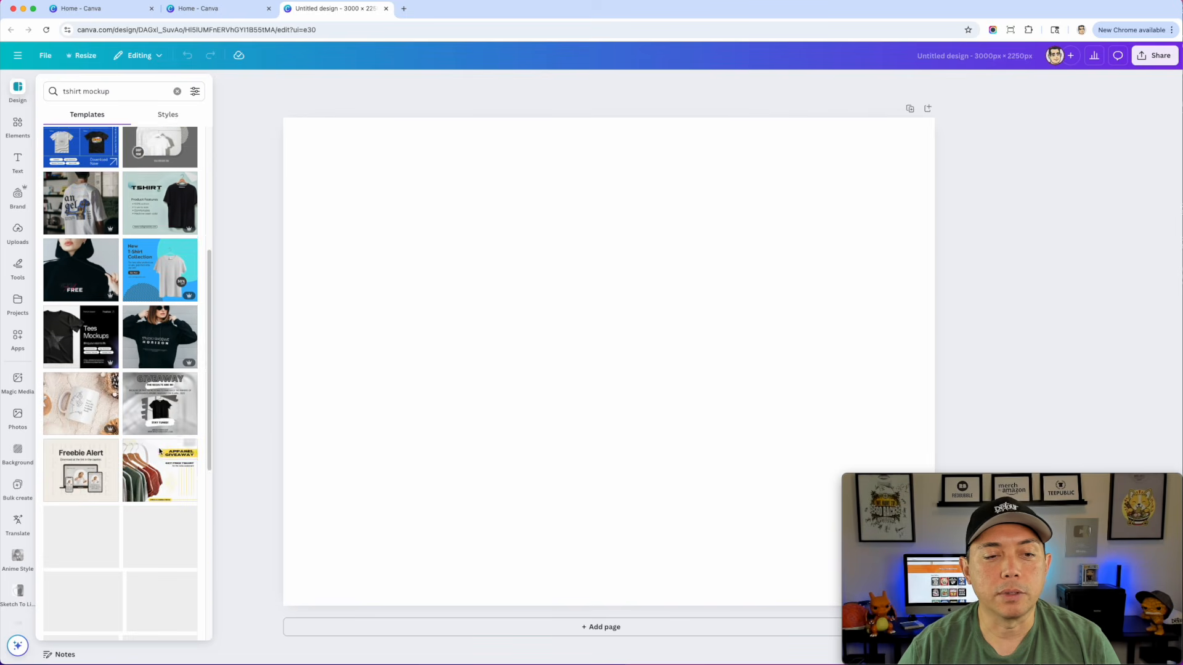
pyautogui.scroll(4, 159, 451)
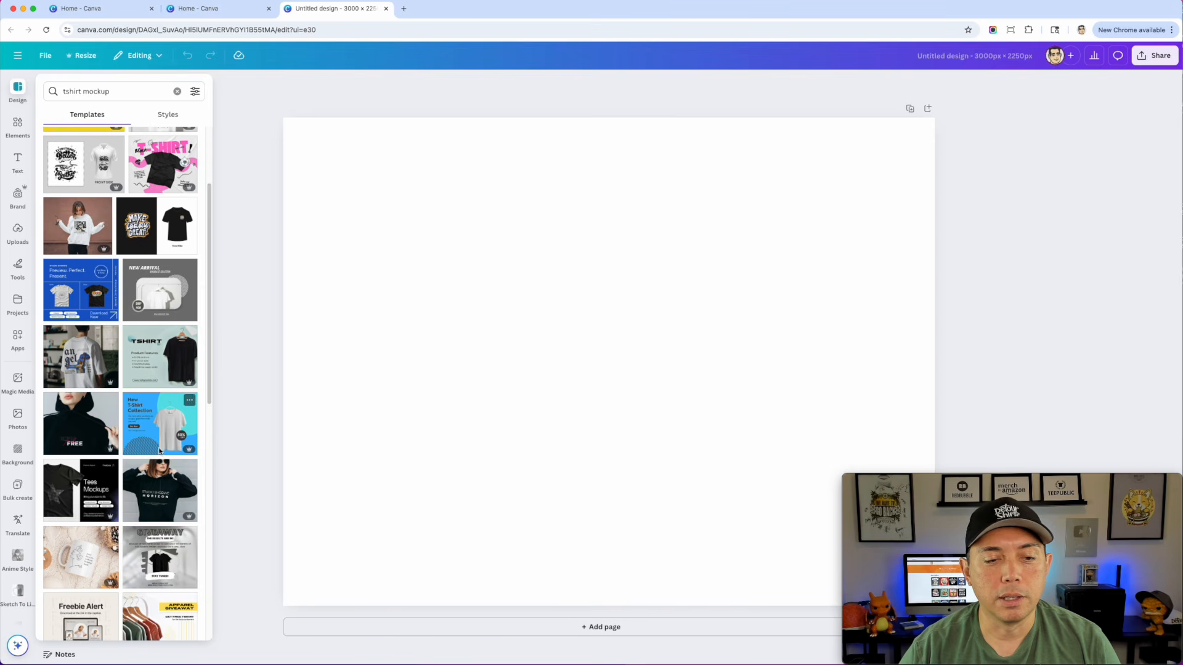
pyautogui.click(153, 485)
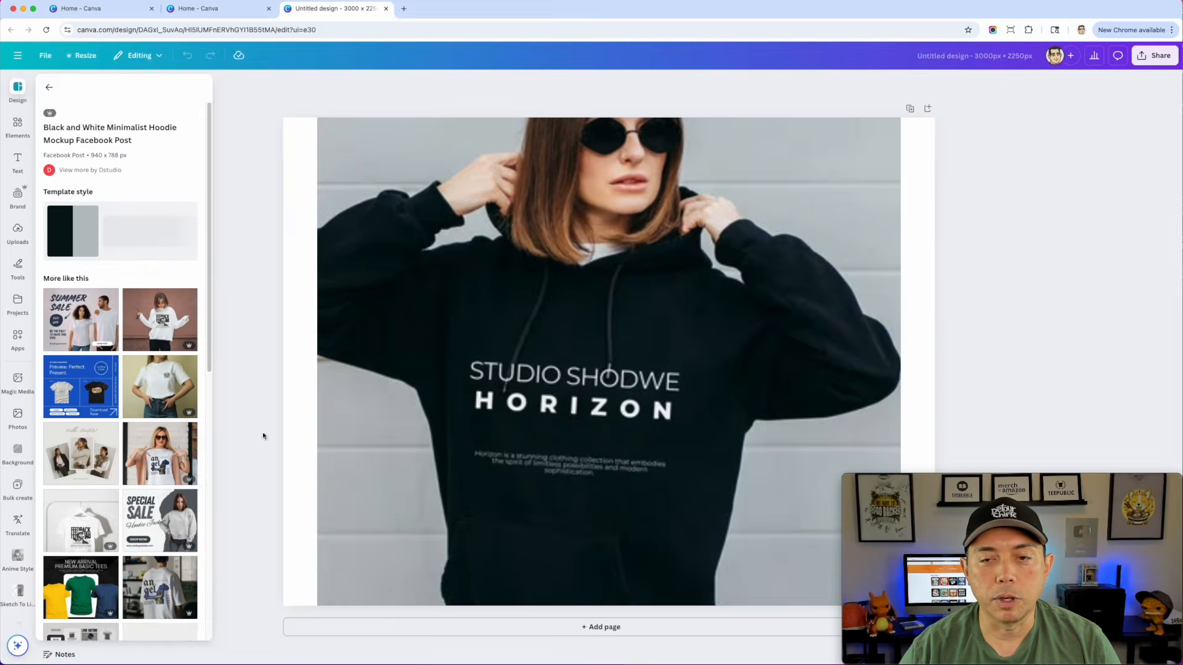
pyautogui.click(572, 311)
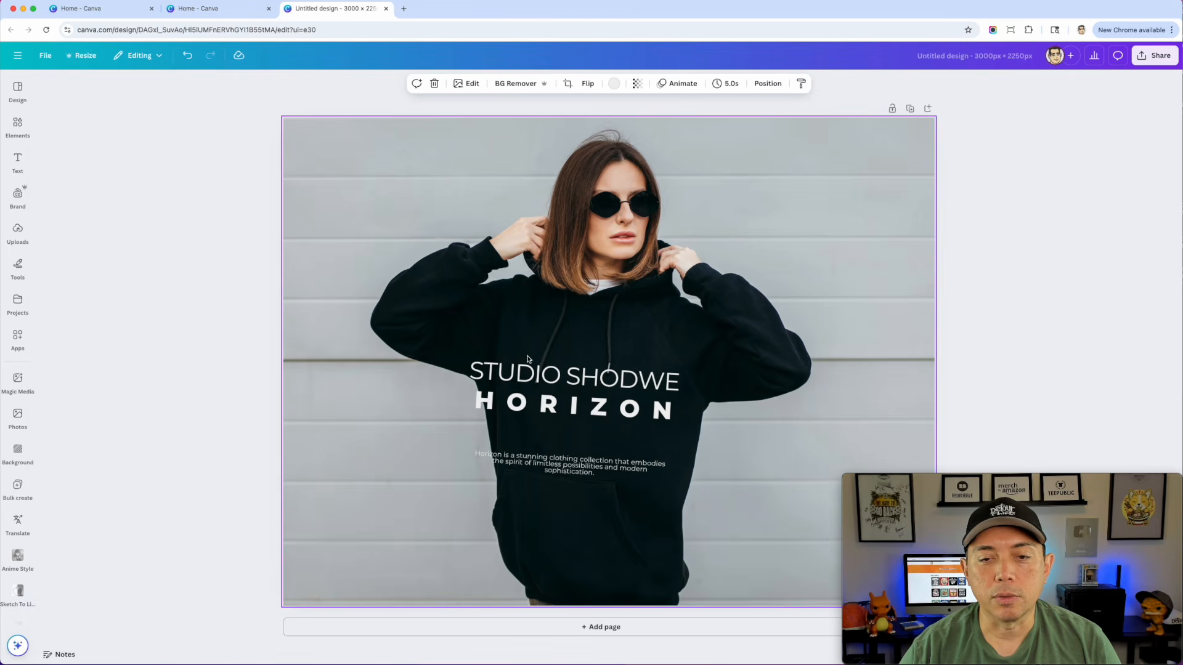
# - Delete the Studio Shodwe Horizon title and the small description text from the black hoodie
pyautogui.click(527, 359)
pyautogui.press('Delete')
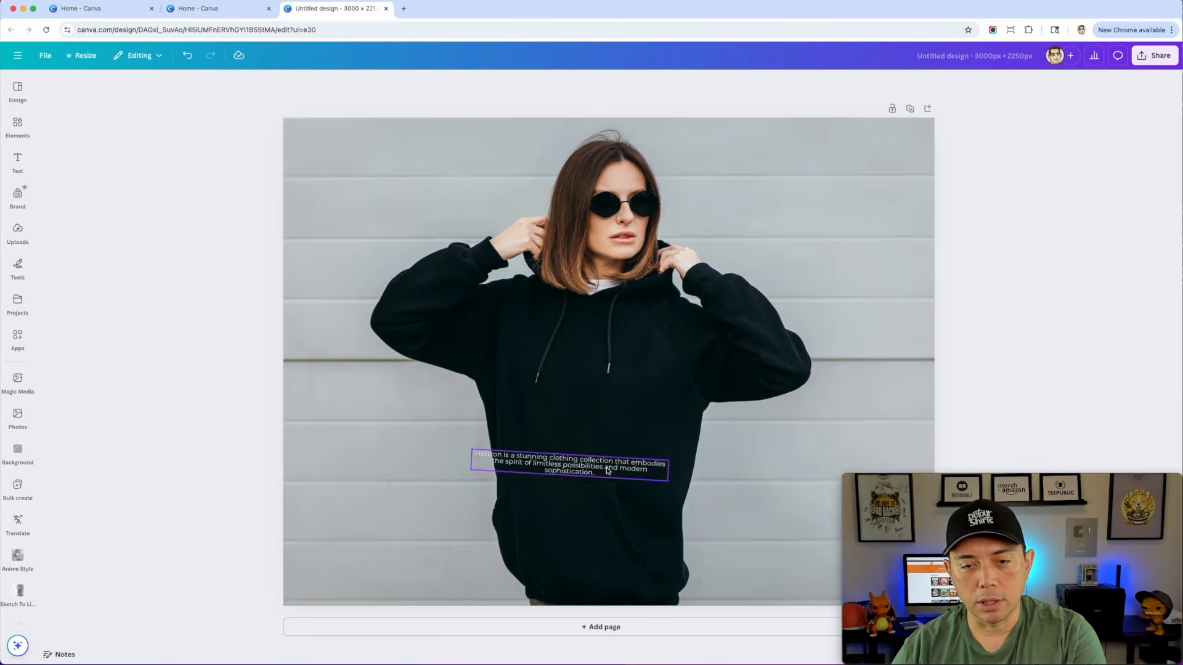
pyautogui.click(608, 471)
pyautogui.press('Delete')
pyautogui.click(393, 177)
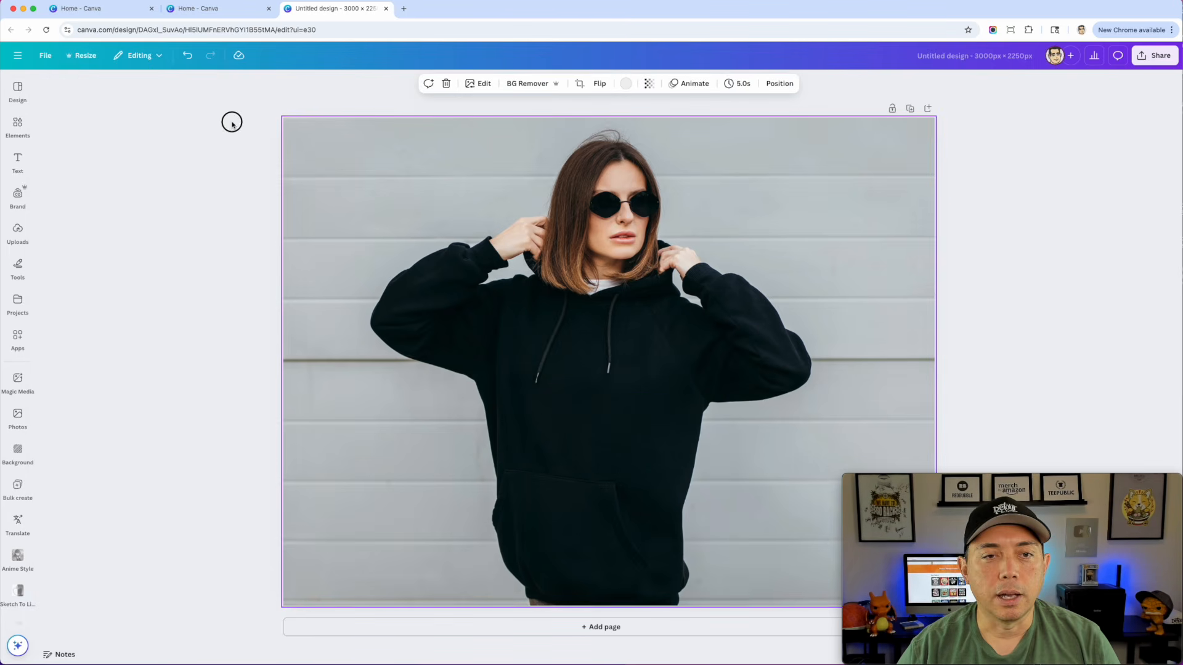
pyautogui.moveTo(461, 213); pyautogui.dragTo(390, 177)
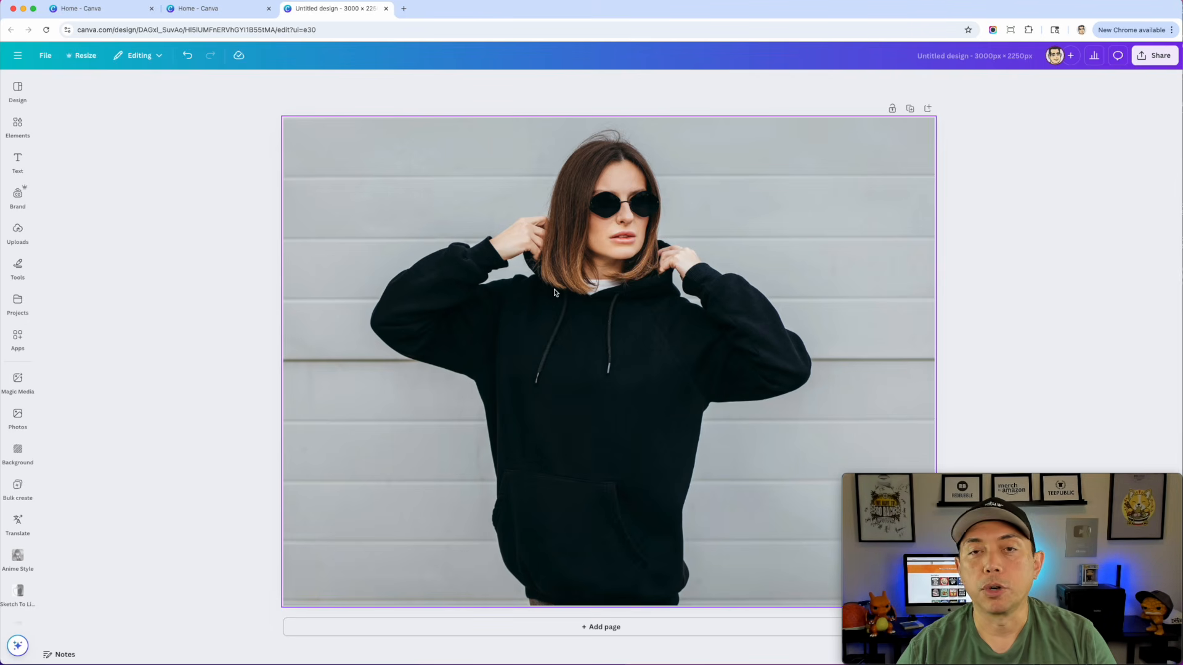
# - Paste the copied Trick or Treat design, group its elements, and scale it down onto the front of the hoodie
pyautogui.press('cmd+v')
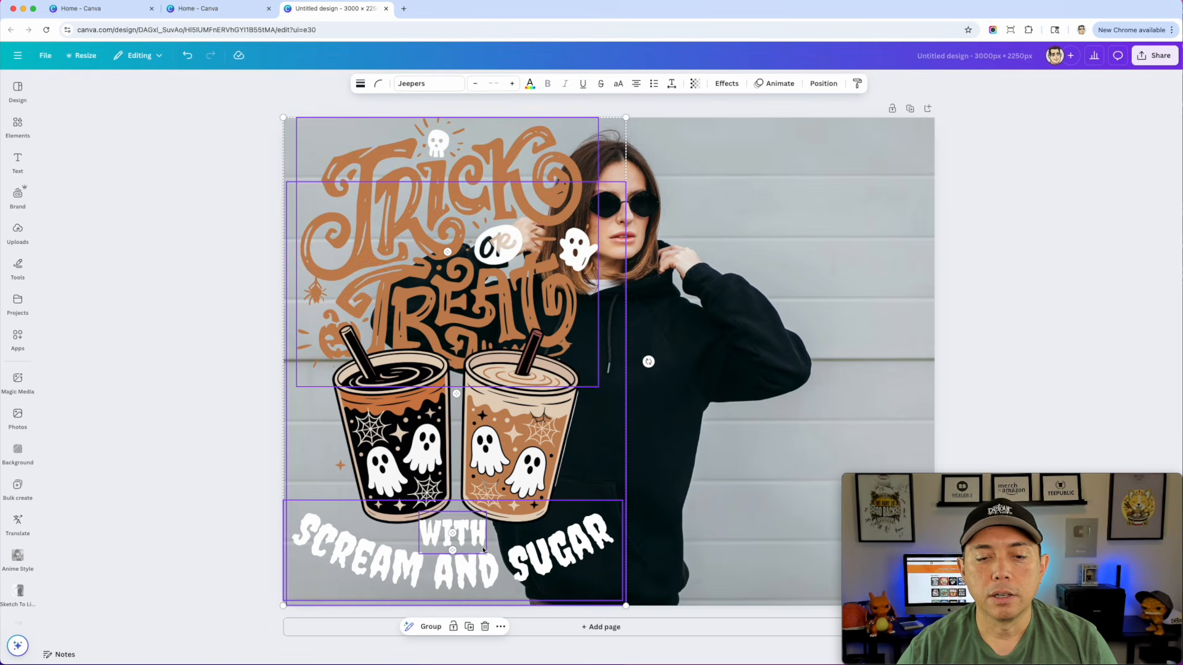
pyautogui.click(429, 627)
pyautogui.moveTo(626, 606); pyautogui.dragTo(455, 360)
pyautogui.moveTo(442, 315); pyautogui.dragTo(665, 512)
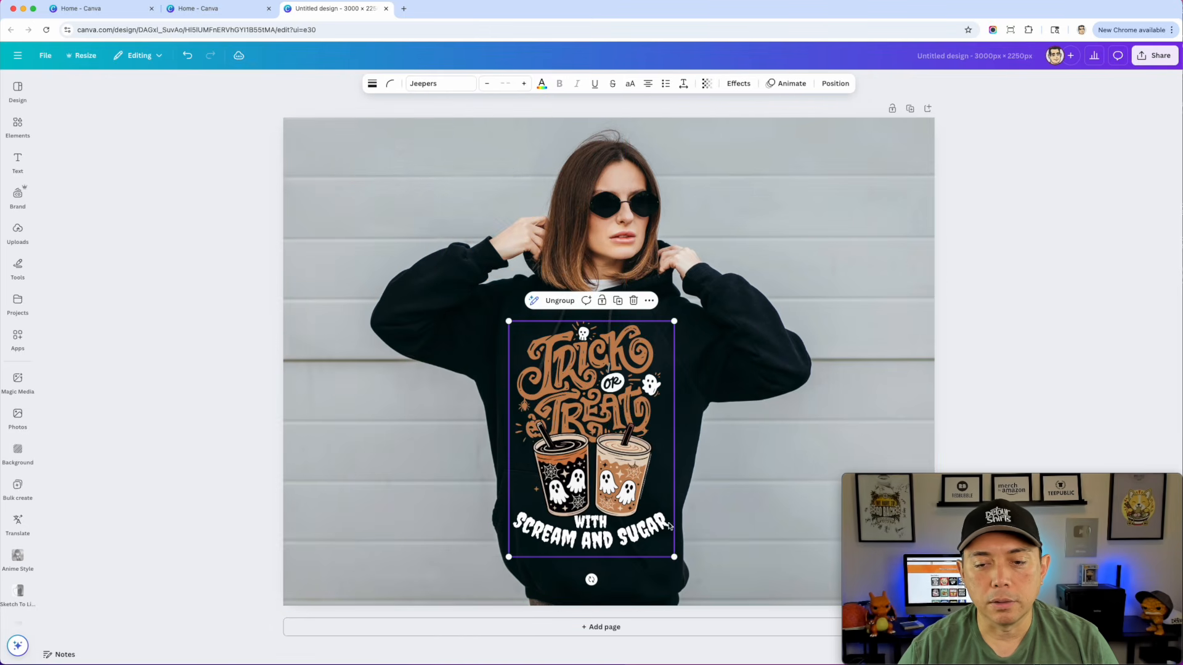
# - Rotate the grouped design slightly clockwise to match the hoodie's tilt, shrink it further, and center it below the drawstrings
pyautogui.moveTo(591, 580); pyautogui.dragTo(585, 582)
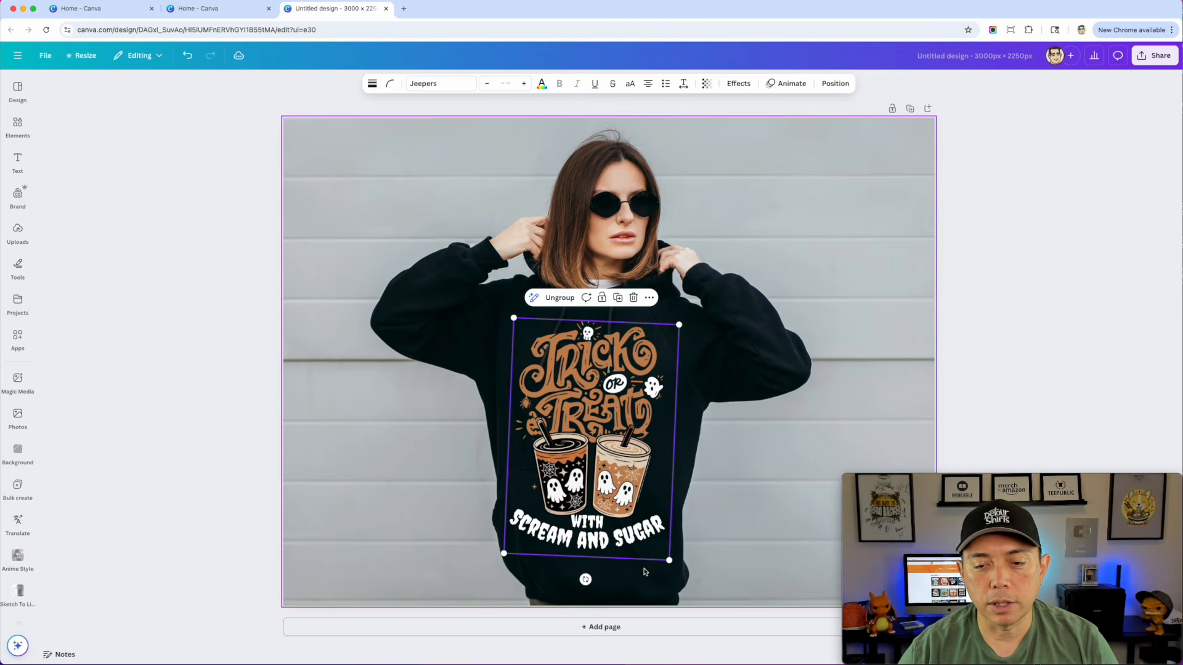
pyautogui.moveTo(672, 562); pyautogui.dragTo(655, 530)
pyautogui.click(897, 358)
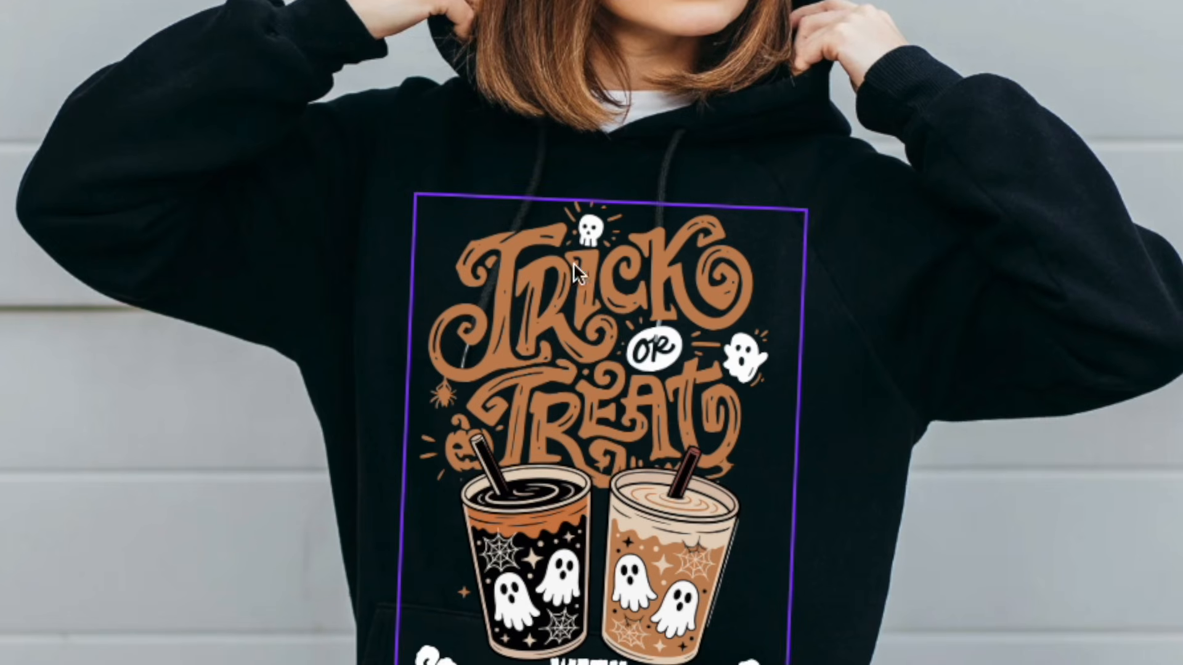
pyautogui.click(737, 281)
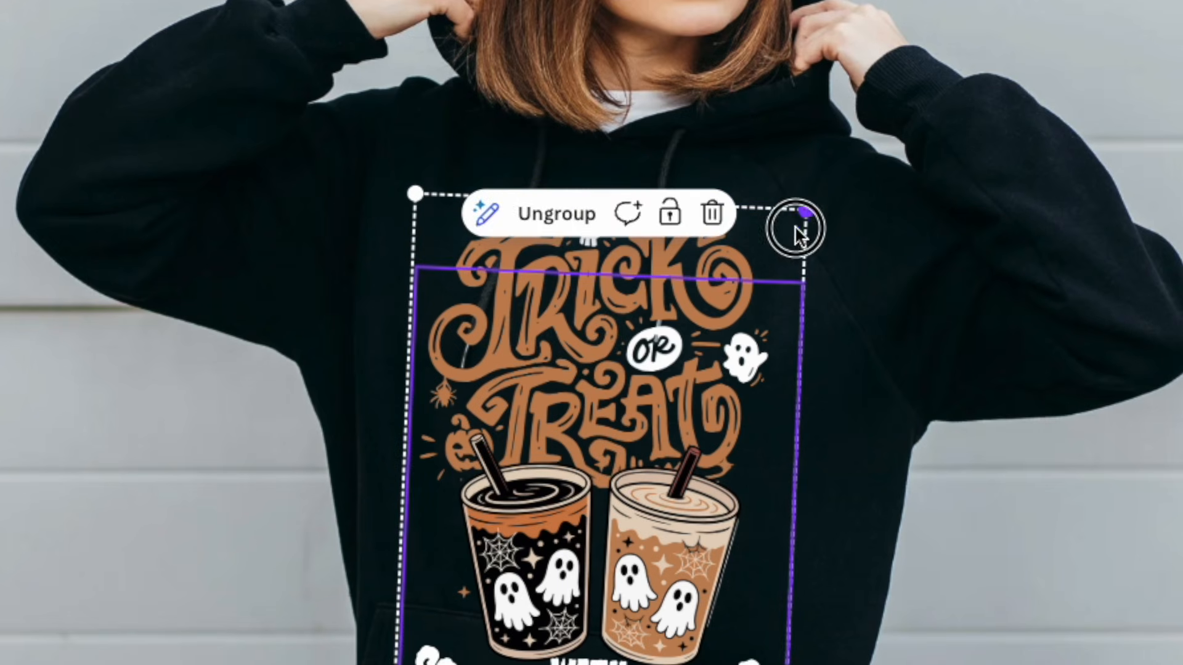
pyautogui.moveTo(810, 210); pyautogui.dragTo(776, 252)
pyautogui.moveTo(625, 383)
pyautogui.mouseDown()
pyautogui.moveTo(639, 555)
pyautogui.moveTo(652, 355)
pyautogui.moveTo(605, 382)
pyautogui.mouseUp()
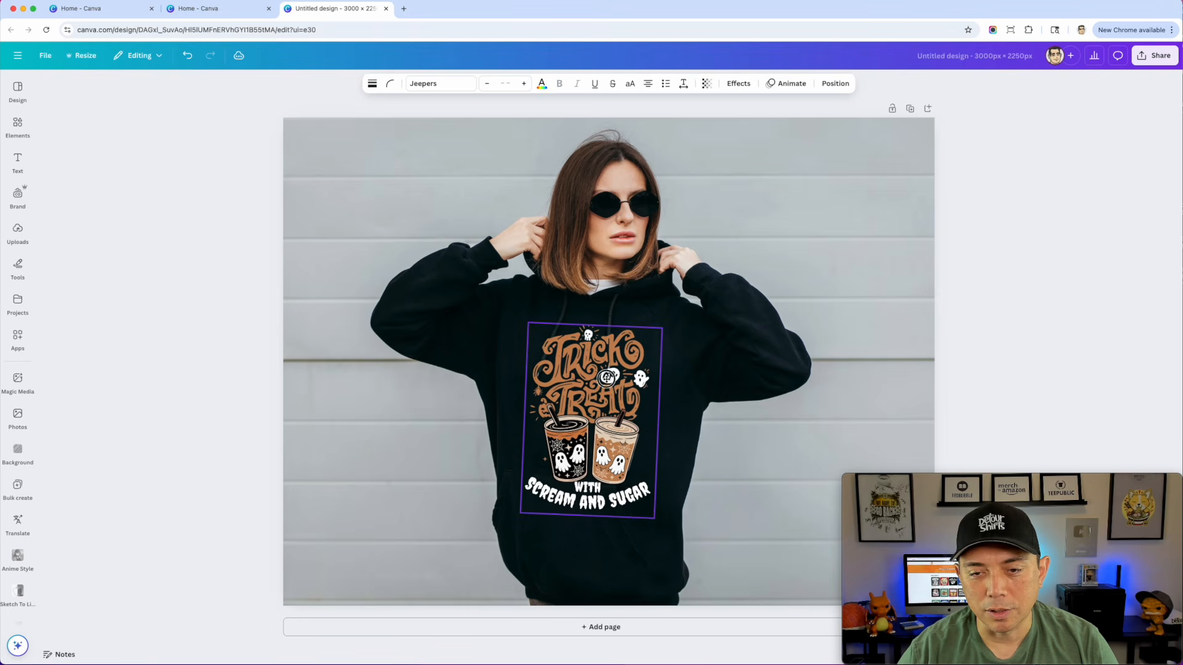
pyautogui.click(733, 430)
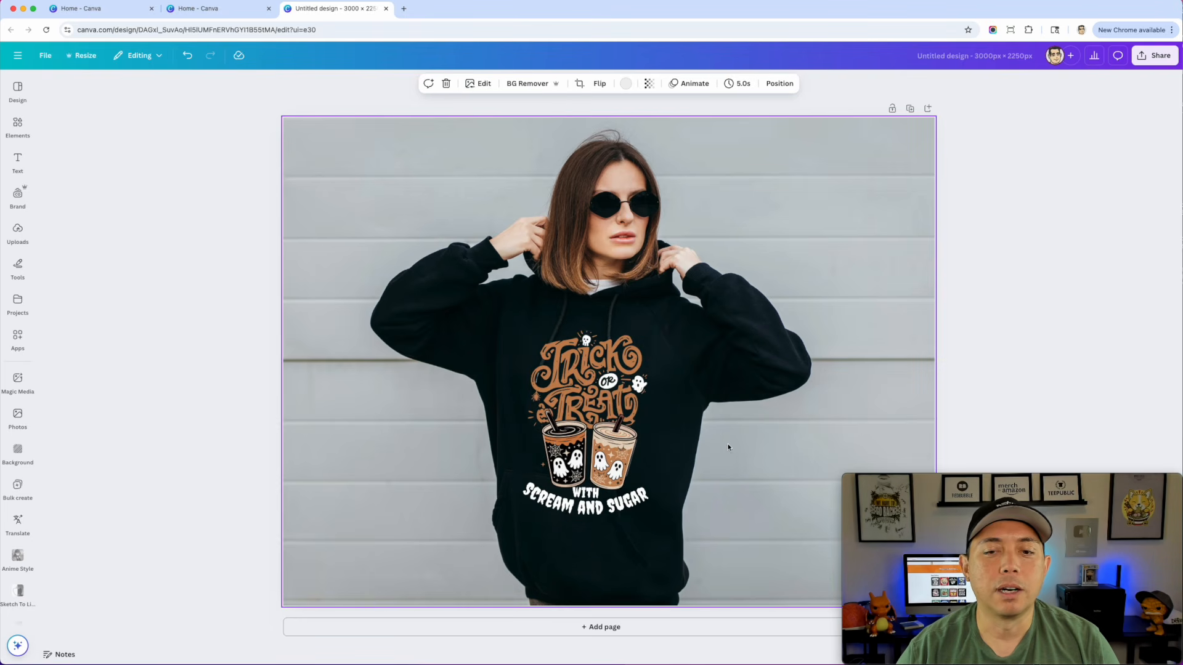
# - Delete the two drink cups from the grouped design on the hoodie
pyautogui.click(620, 396)
pyautogui.press('Delete')
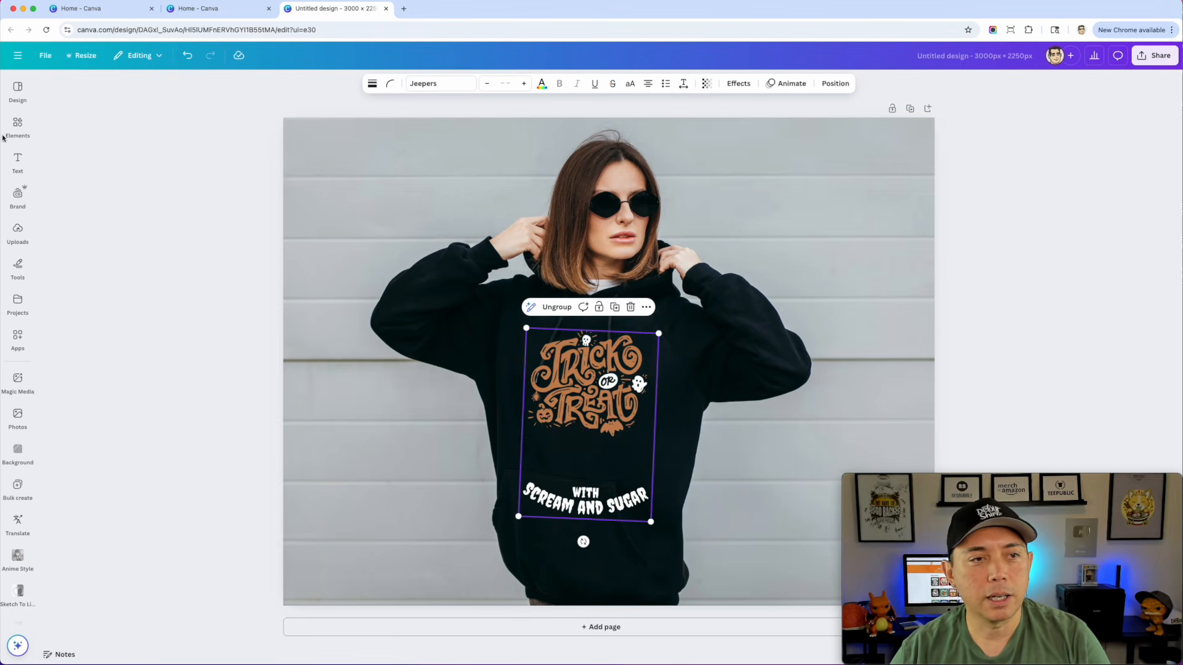
# - Leave the hoodie template's details and search the templates again for "tshirt mockup"
pyautogui.click(17, 89)
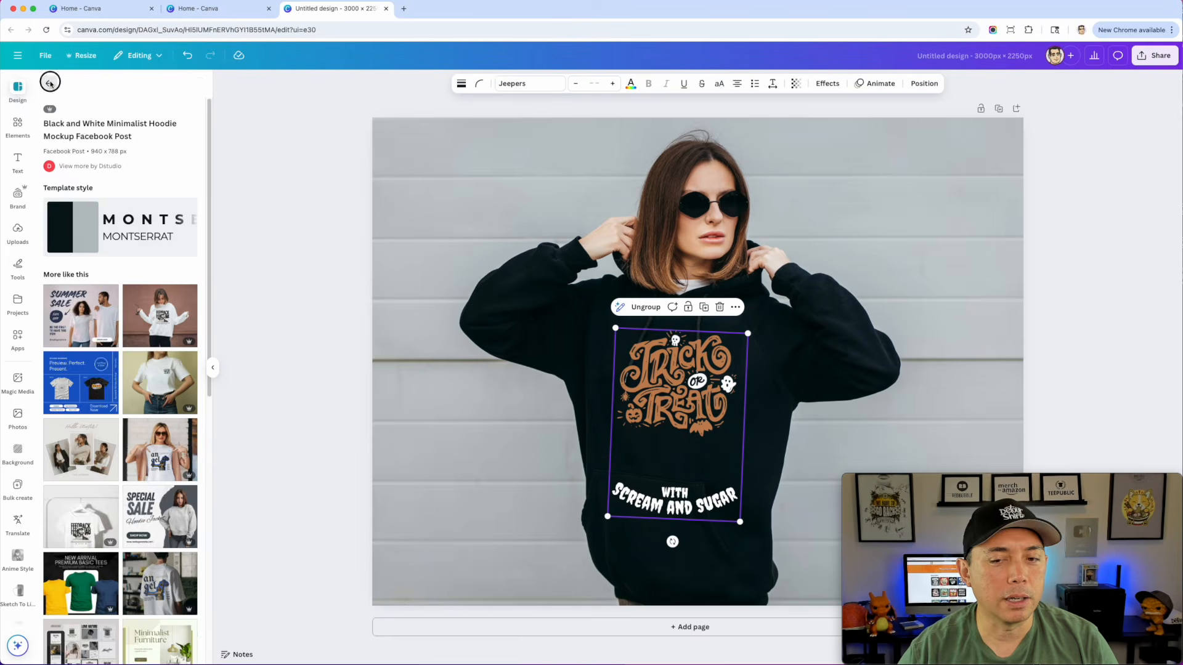
pyautogui.click(49, 82)
pyautogui.click(69, 87)
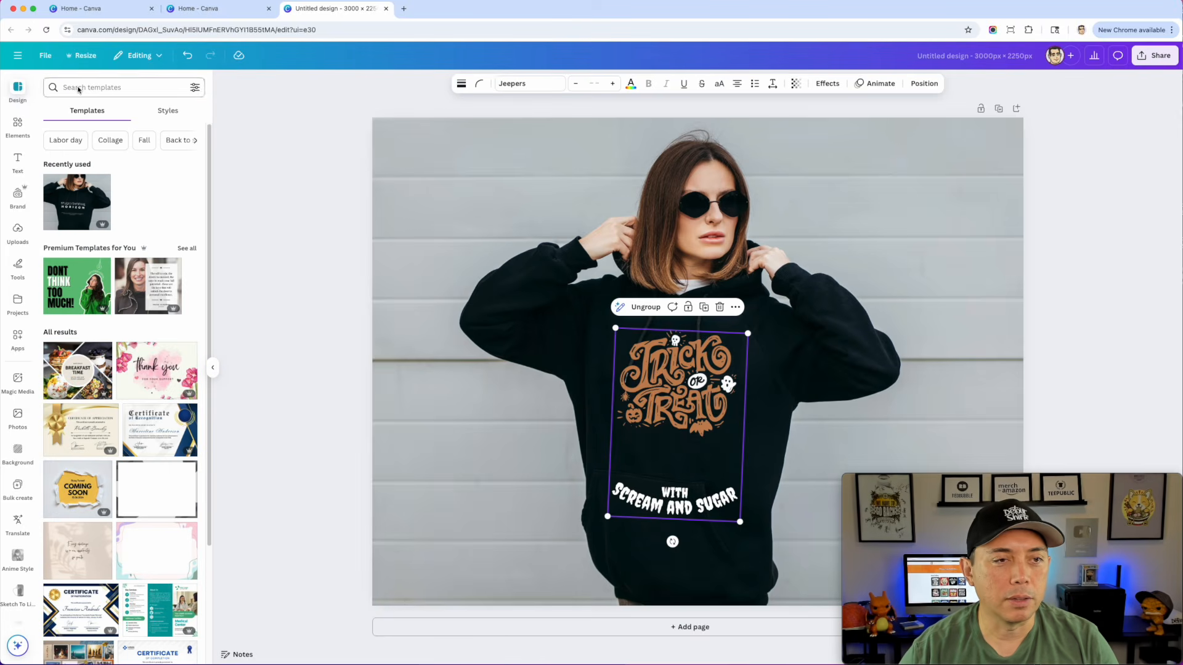
pyautogui.write('tshir')
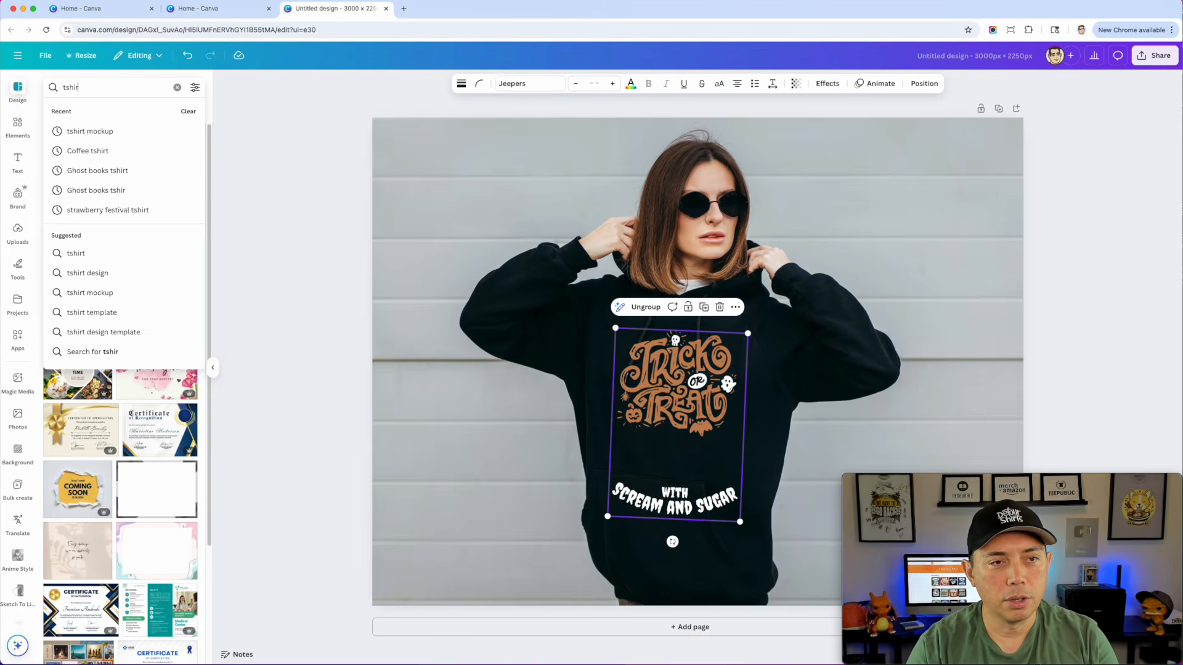
pyautogui.write('t mockup')
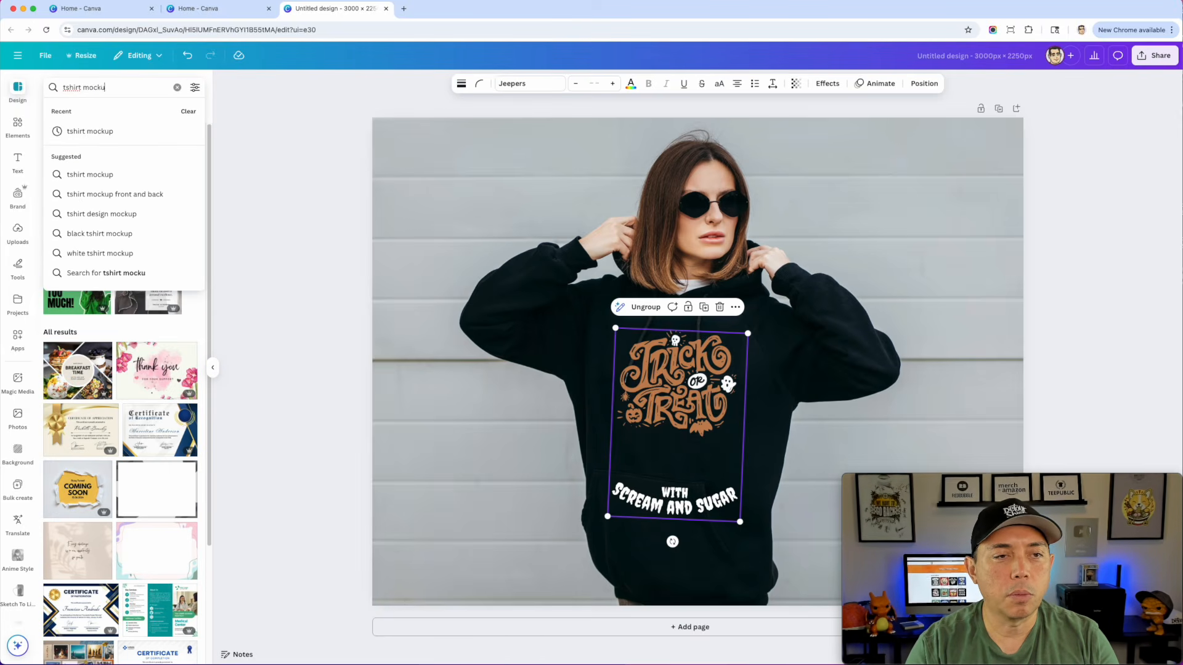
pyautogui.press('Return')
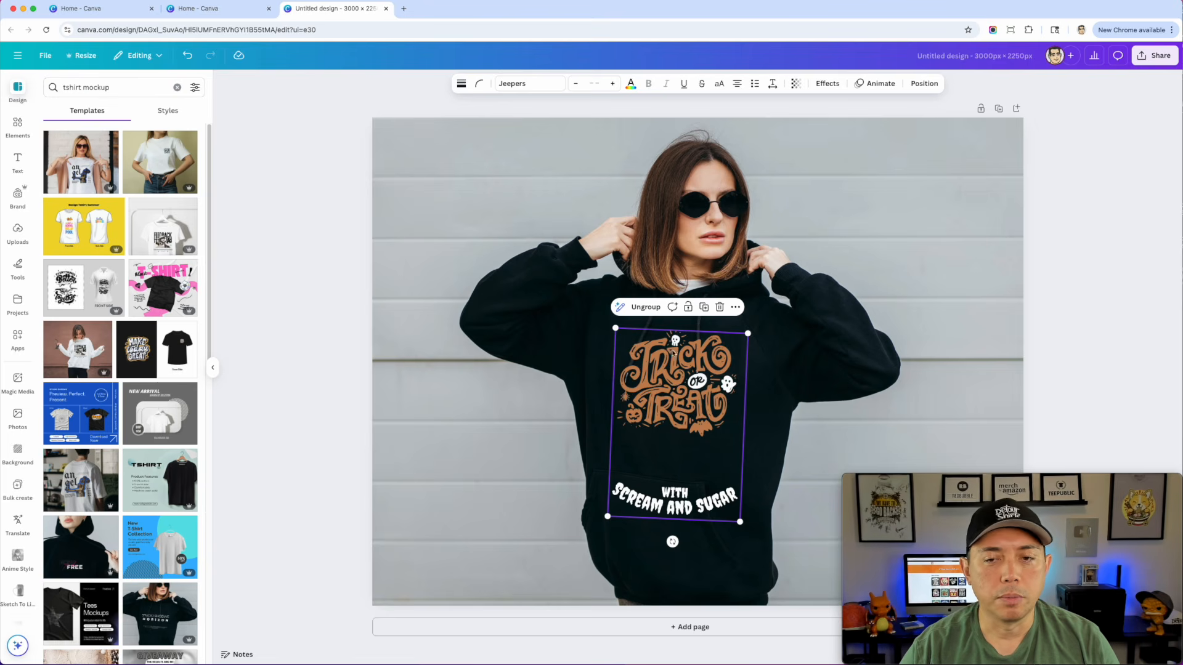
# - Delete the Trick or Treat lettering and the With Scream and Sugar text from the hoodie
pyautogui.click(677, 388)
pyautogui.press('Delete')
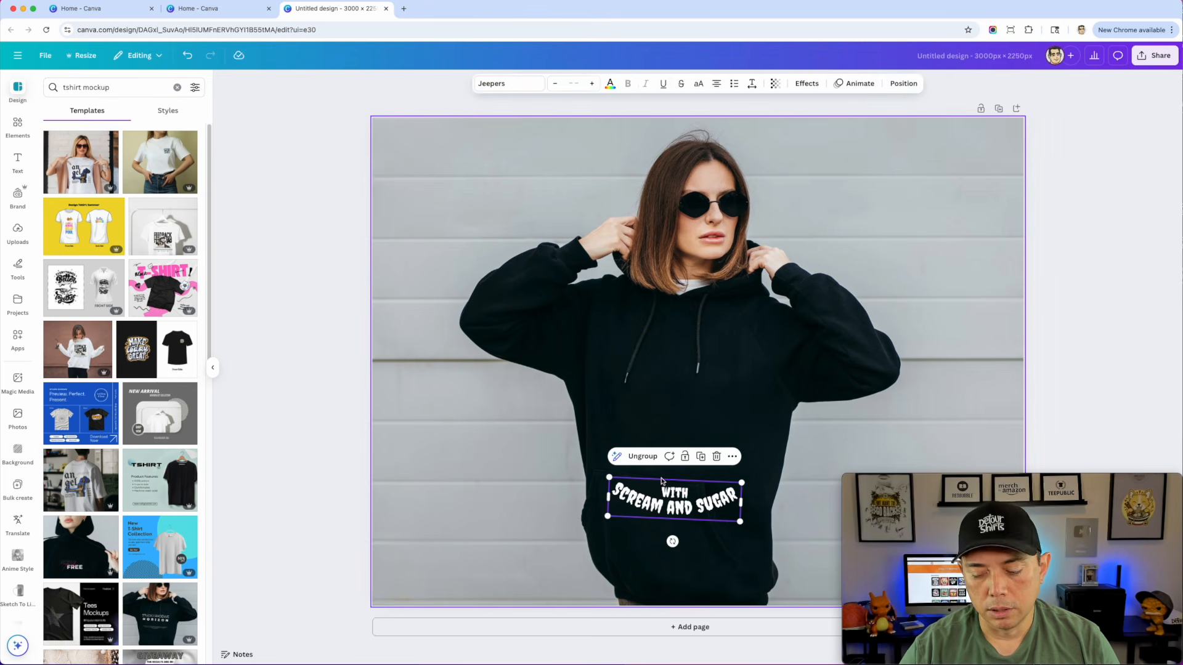
pyautogui.press('Delete')
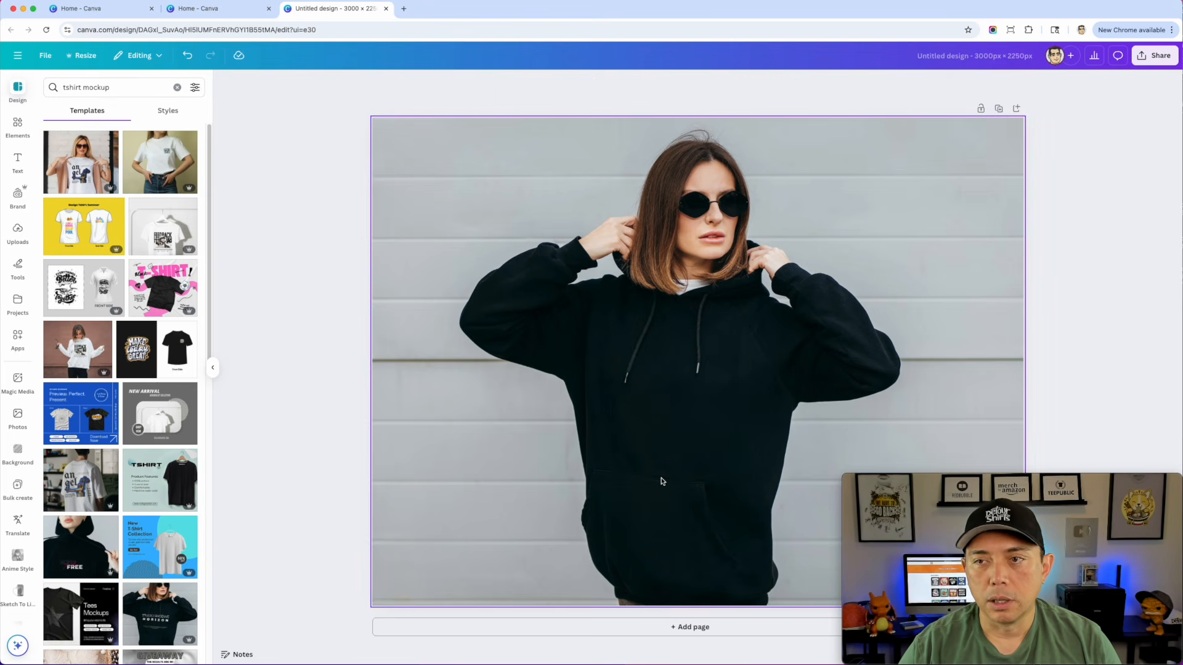
# - Duplicate the blank hoodie page and delete the photo from the copy to leave an empty second page
pyautogui.click(999, 109)
pyautogui.click(813, 216)
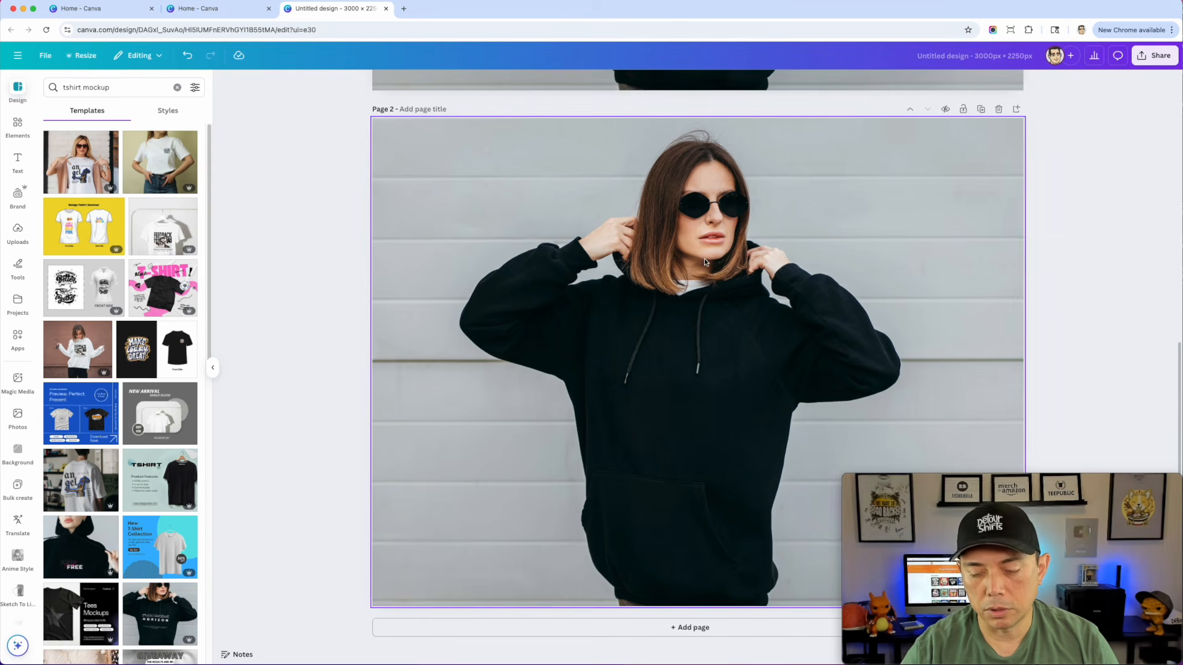
pyautogui.press('Delete')
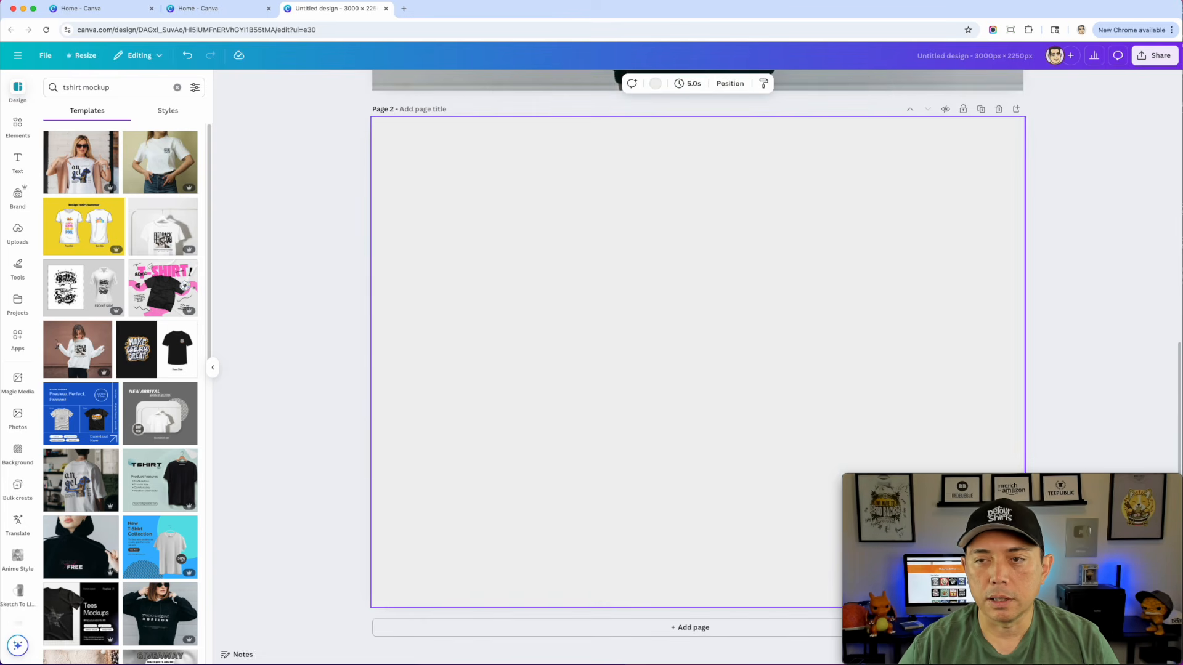
# - Look through the "tshirt mockup" templates and refine the template search to "black tshirt mockup"
pyautogui.scroll(-6, 190, 179)
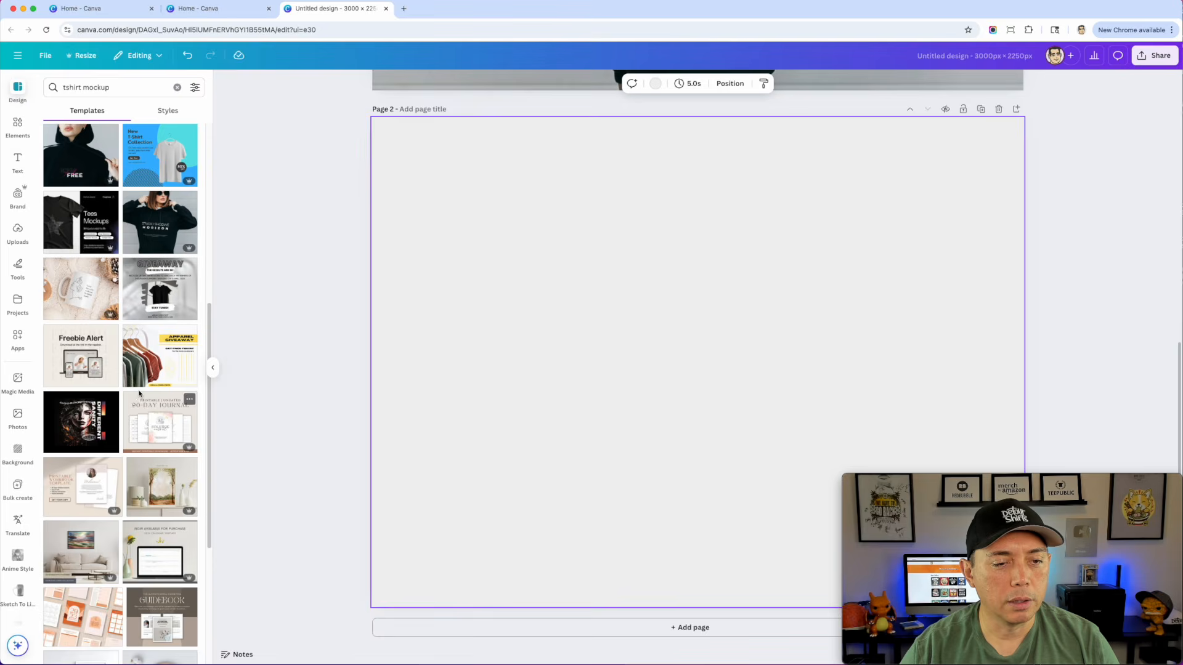
pyautogui.scroll(-10, 123, 370)
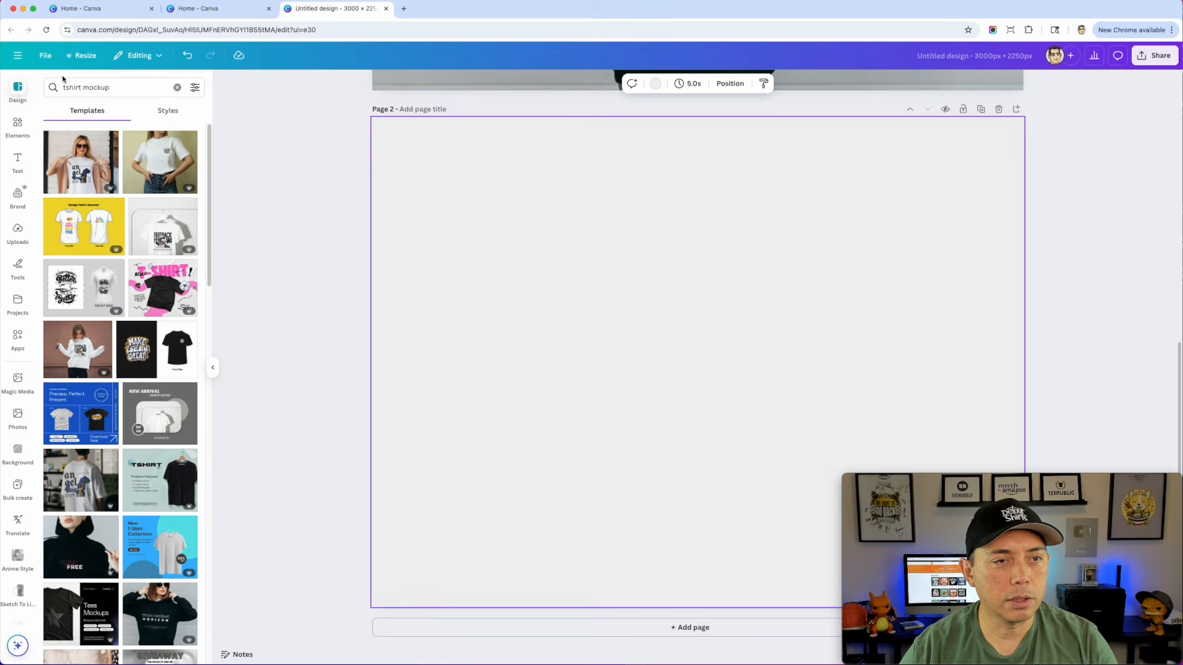
pyautogui.click(63, 89)
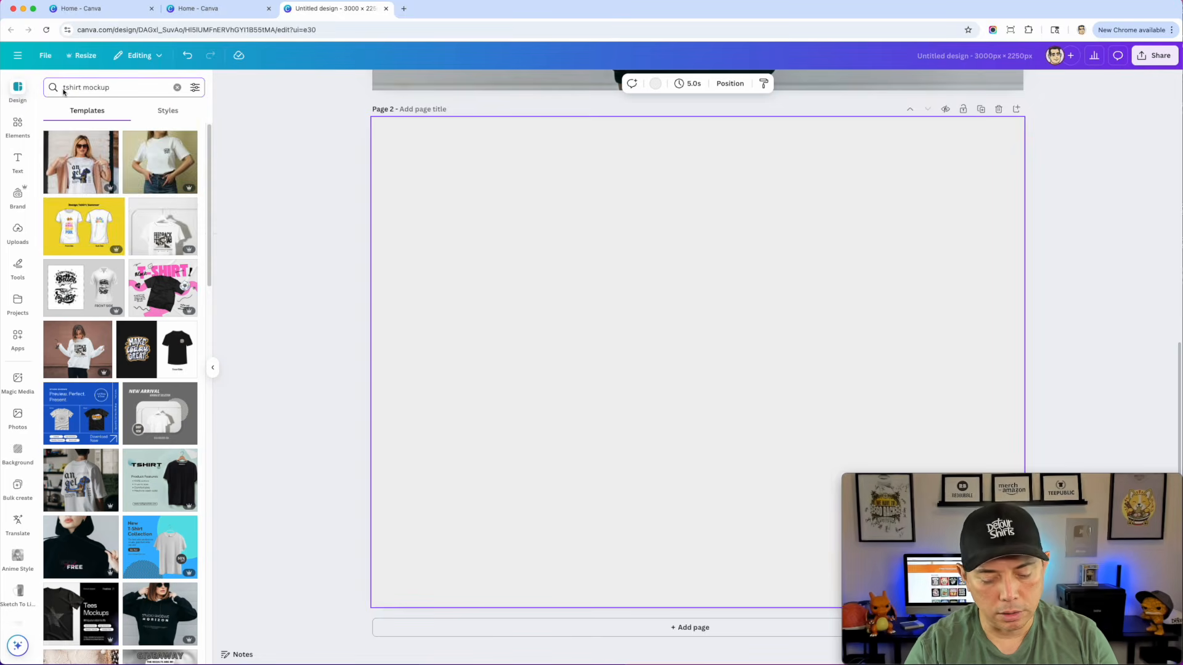
pyautogui.write('black')
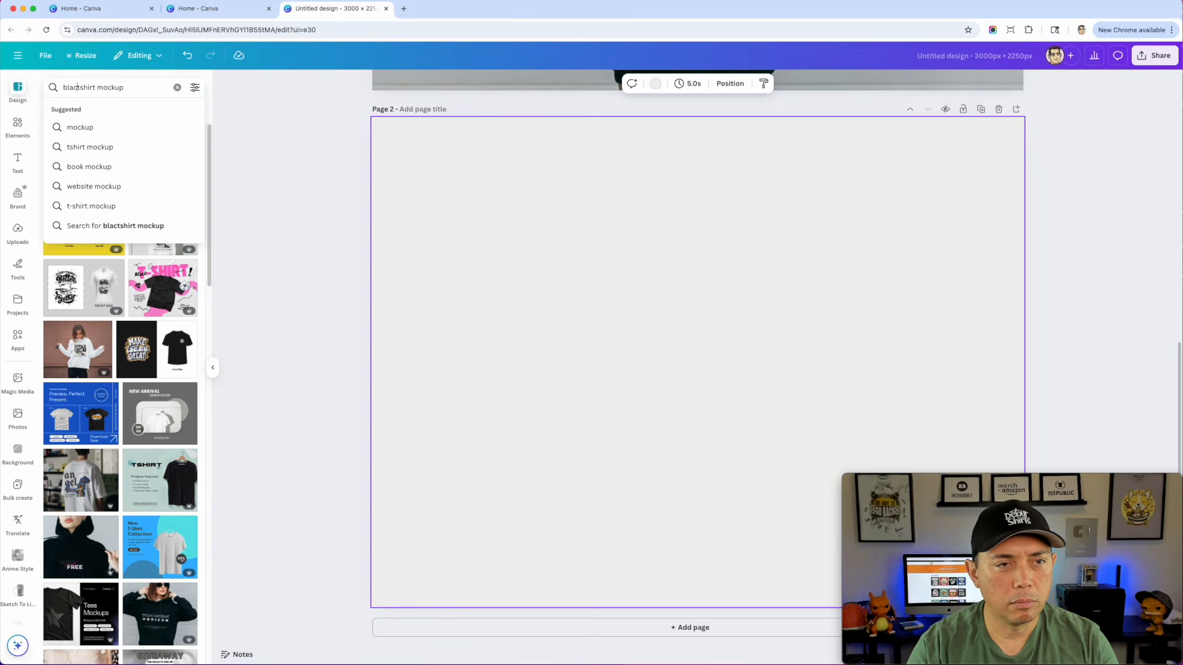
pyautogui.press('Return')
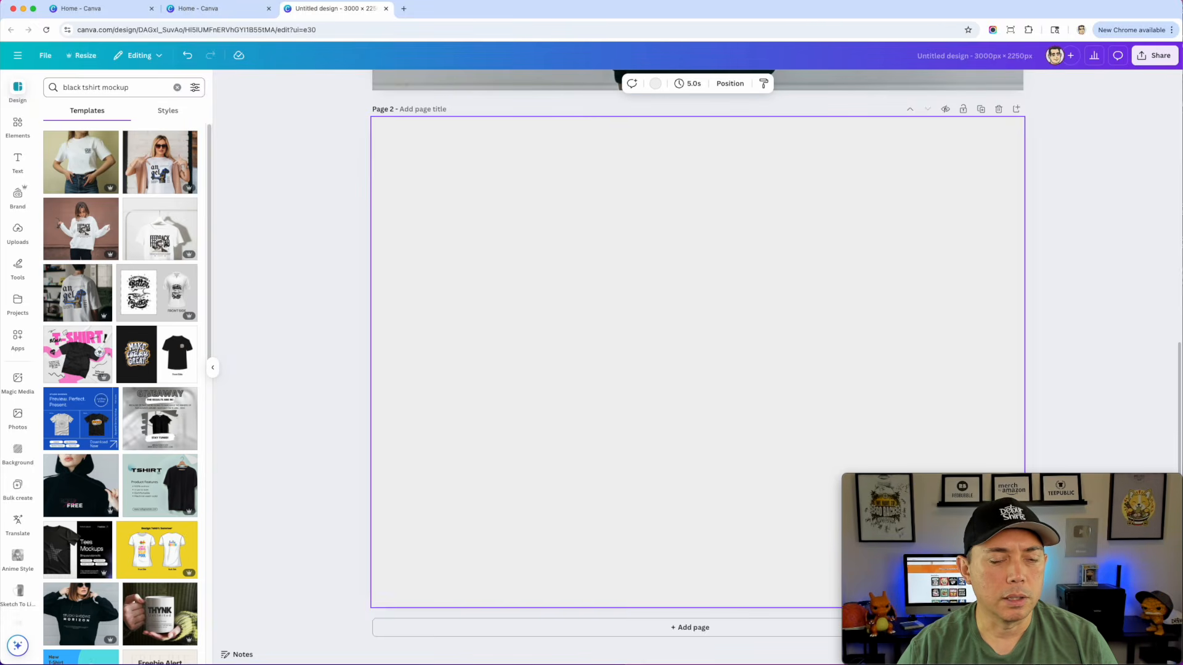
# - Apply the Black and Blue Minimalist T-Shirt Mockup template, with the woman pointing at her white shirt, to page 2
pyautogui.scroll(-5, 106, 289)
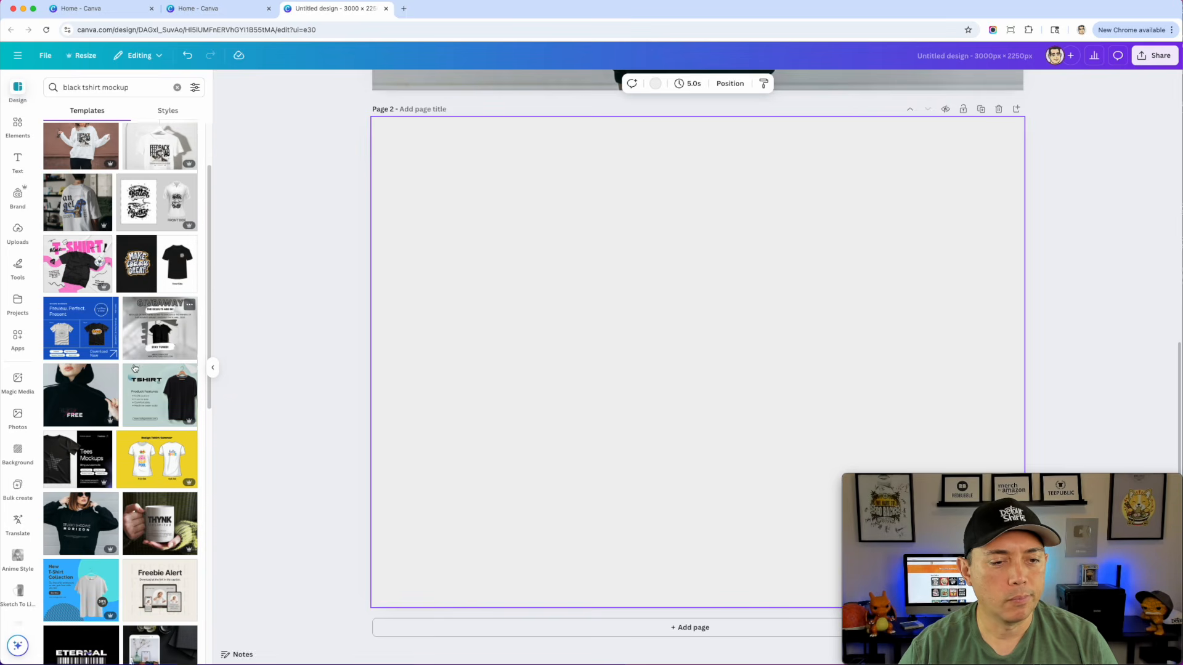
pyautogui.scroll(-8, 135, 369)
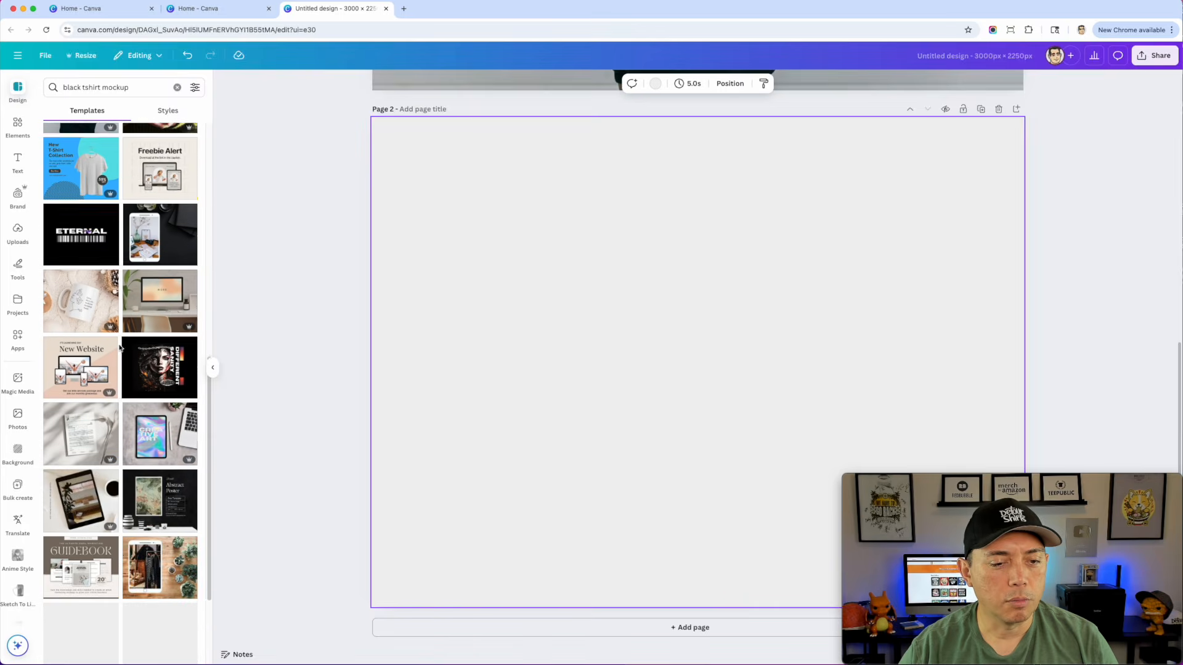
pyautogui.scroll(-10, 120, 376)
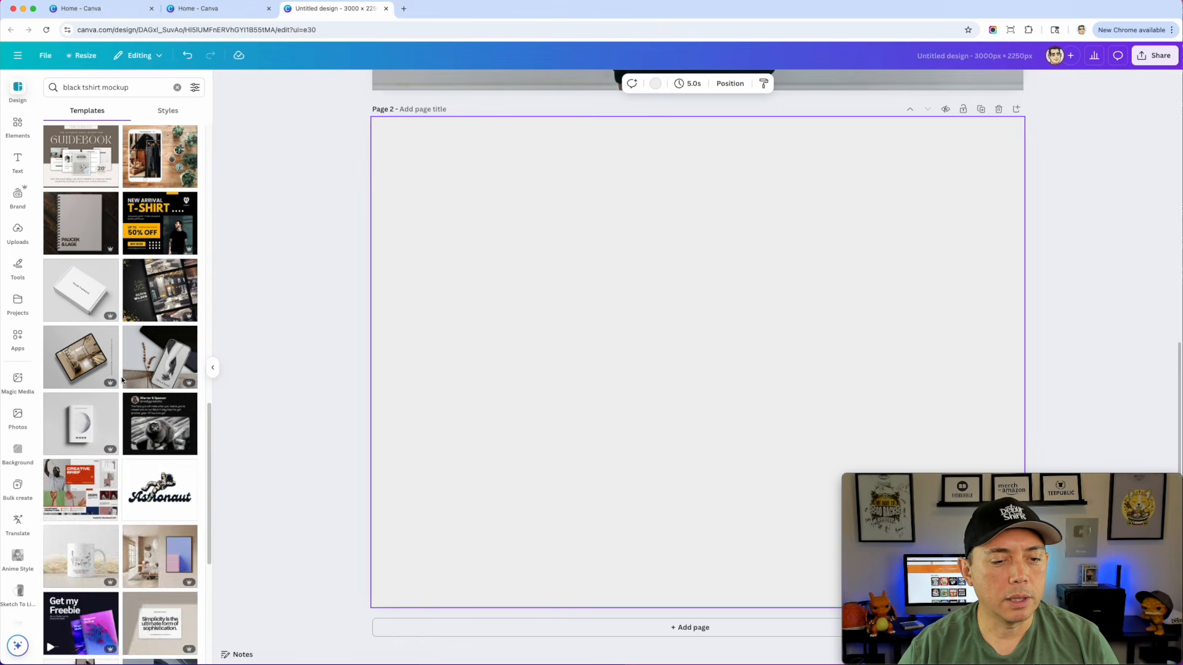
pyautogui.scroll(20, 120, 376)
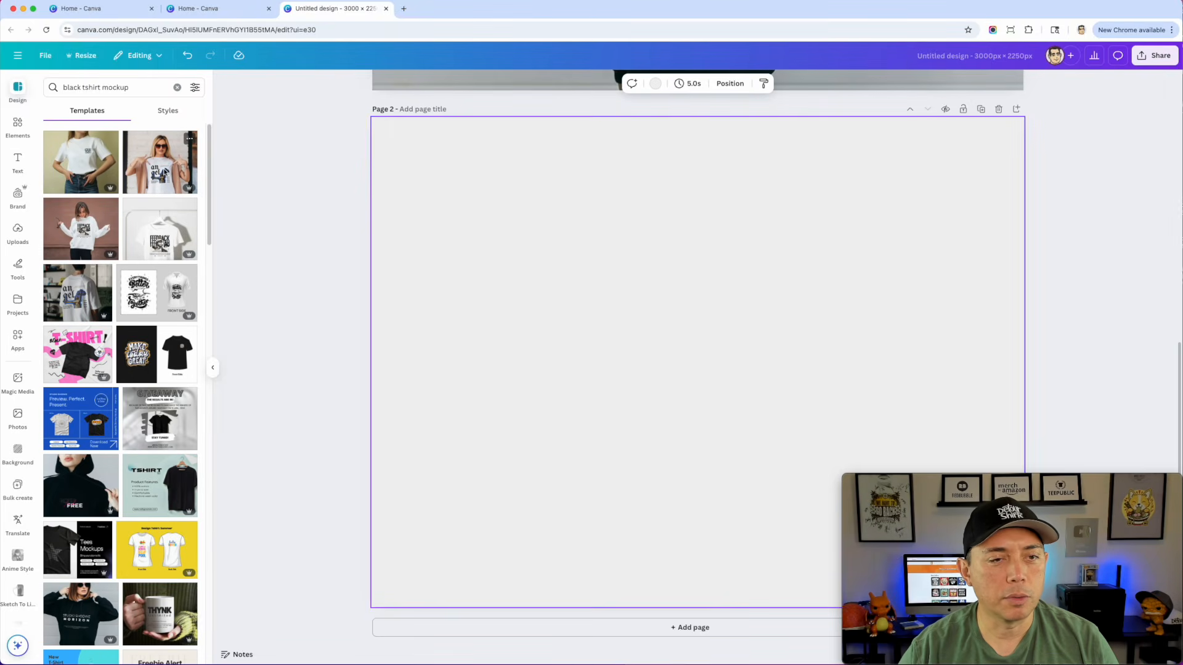
pyautogui.click(164, 172)
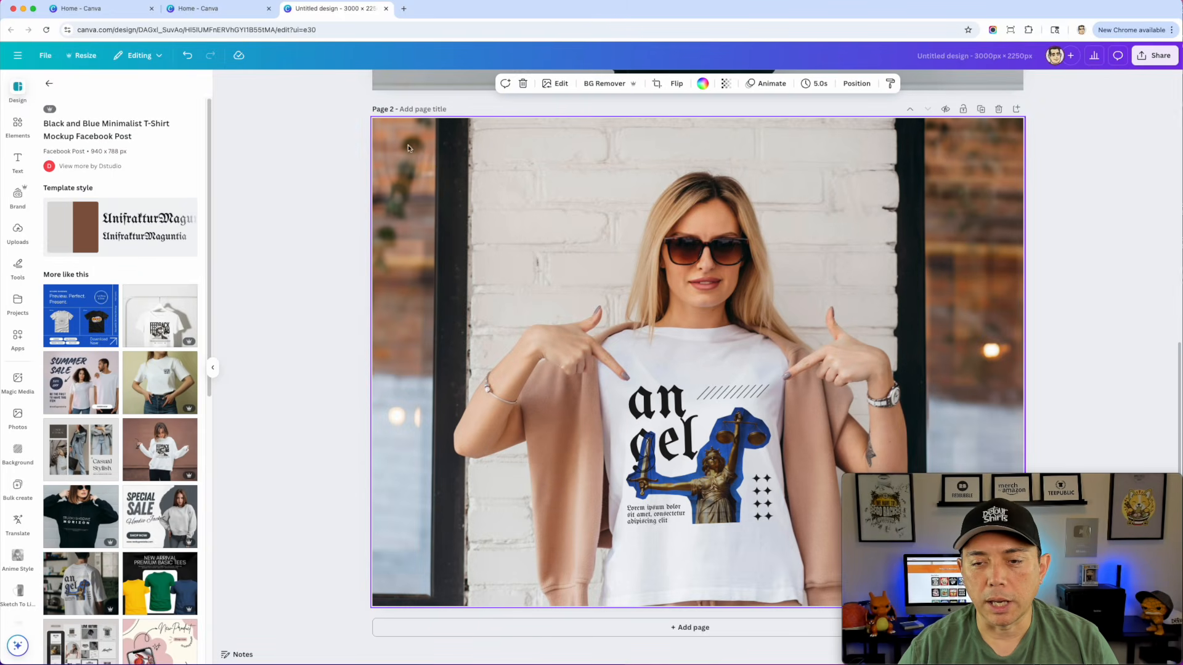
# - Delete all the "angel" lettering, statue graphic and decorations from the white T-shirt on page 2
pyautogui.click(662, 419)
pyautogui.moveTo(793, 355); pyautogui.dragTo(616, 549)
pyautogui.press('Delete')
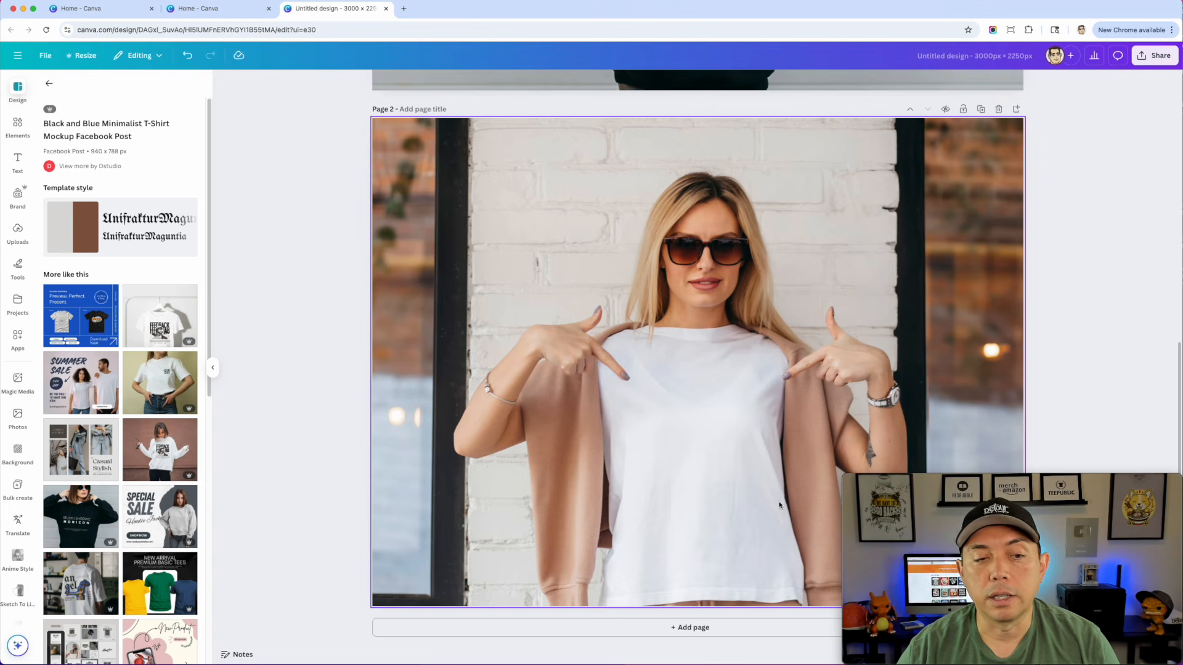
# - Enlarge and reposition the white T-shirt photo within its crop so the woman fills more of page 2
pyautogui.click(485, 187)
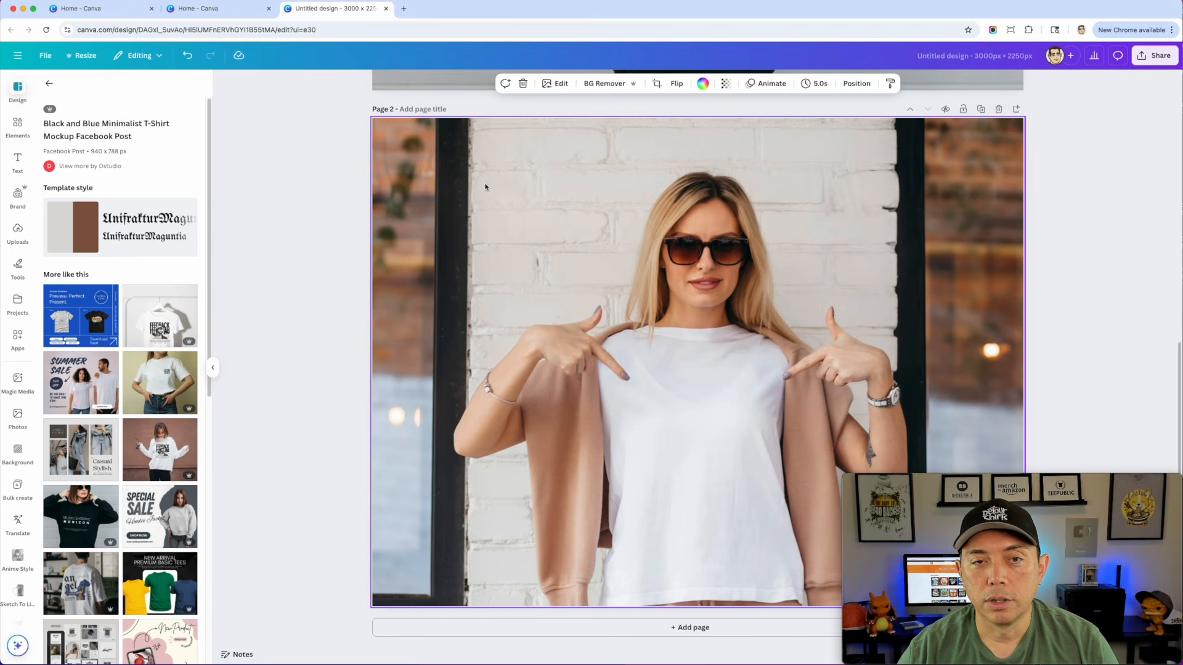
pyautogui.moveTo(502, 179); pyautogui.dragTo(698, 376)
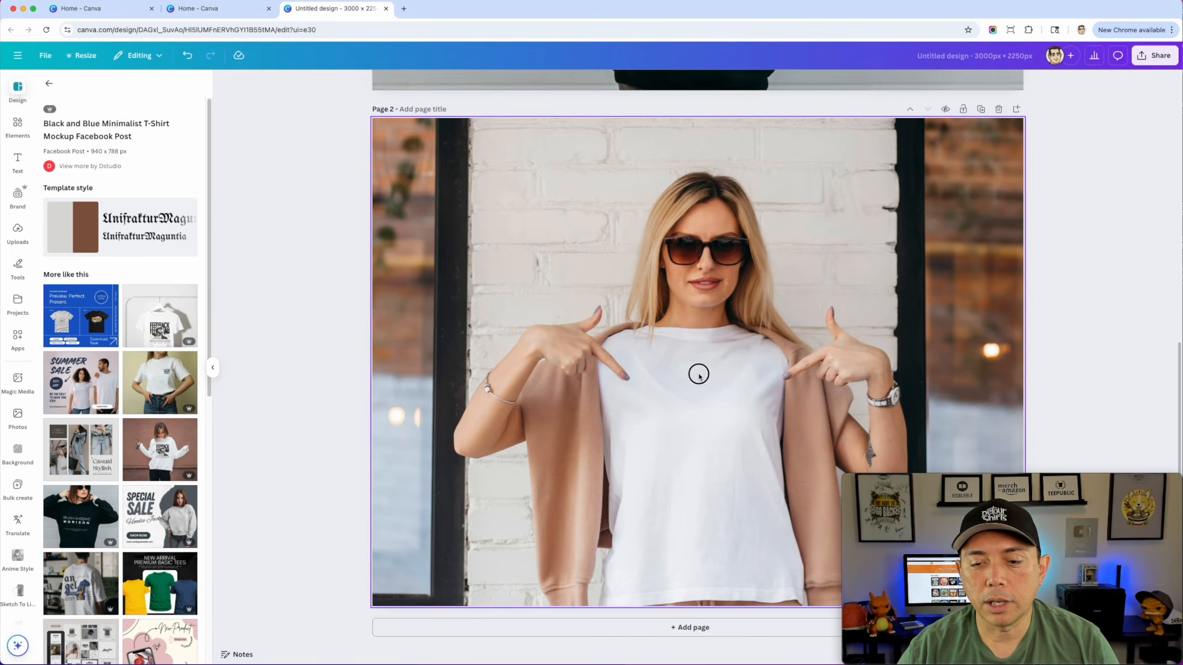
pyautogui.click(676, 329)
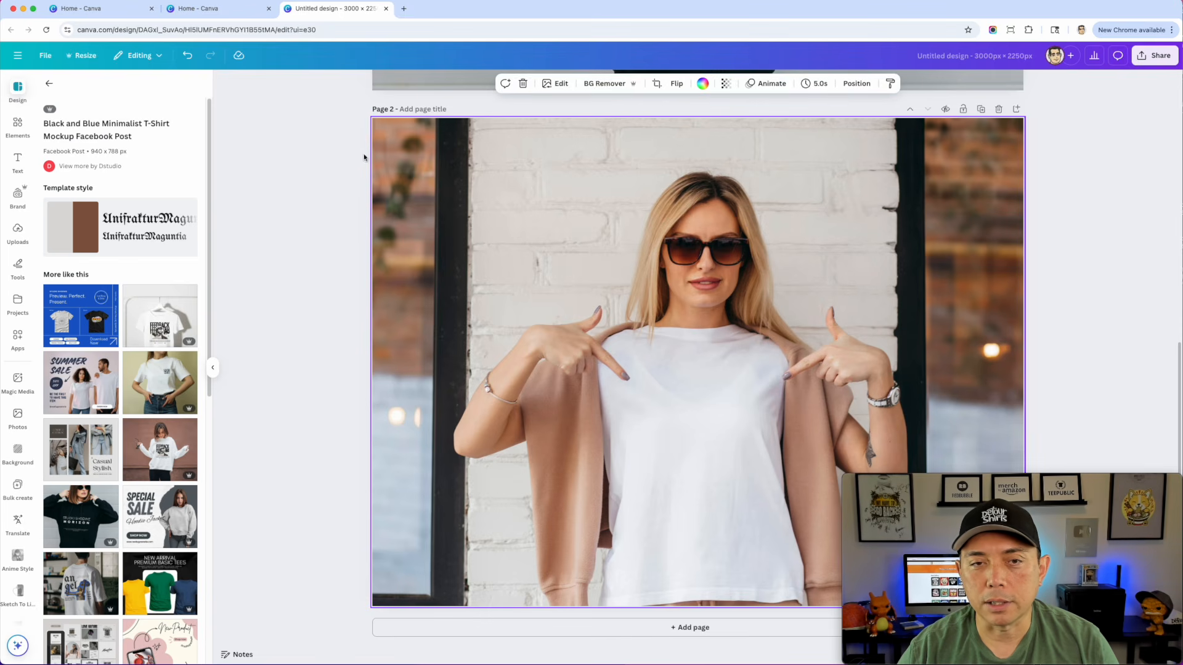
pyautogui.click(657, 85)
pyautogui.moveTo(232, 122)
pyautogui.mouseDown()
pyautogui.moveTo(164, 78)
pyautogui.moveTo(234, 120)
pyautogui.mouseUp()
pyautogui.click(475, 240)
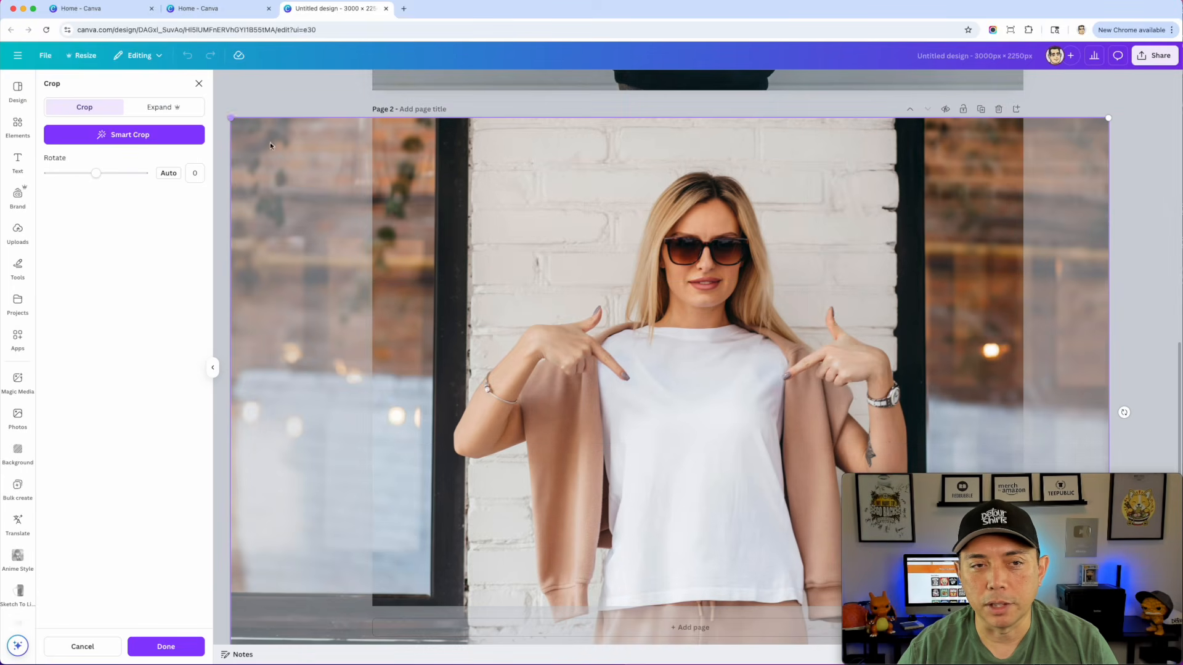
pyautogui.moveTo(228, 119); pyautogui.dragTo(37, 41)
pyautogui.moveTo(534, 213); pyautogui.dragTo(635, 308)
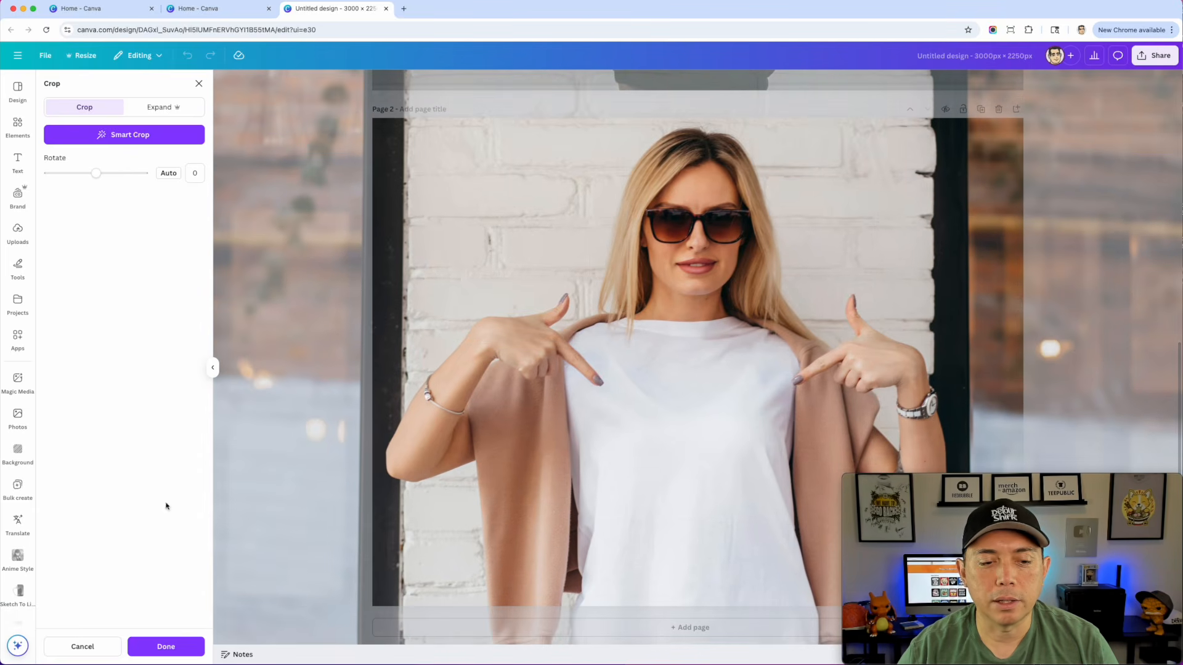
pyautogui.click(179, 647)
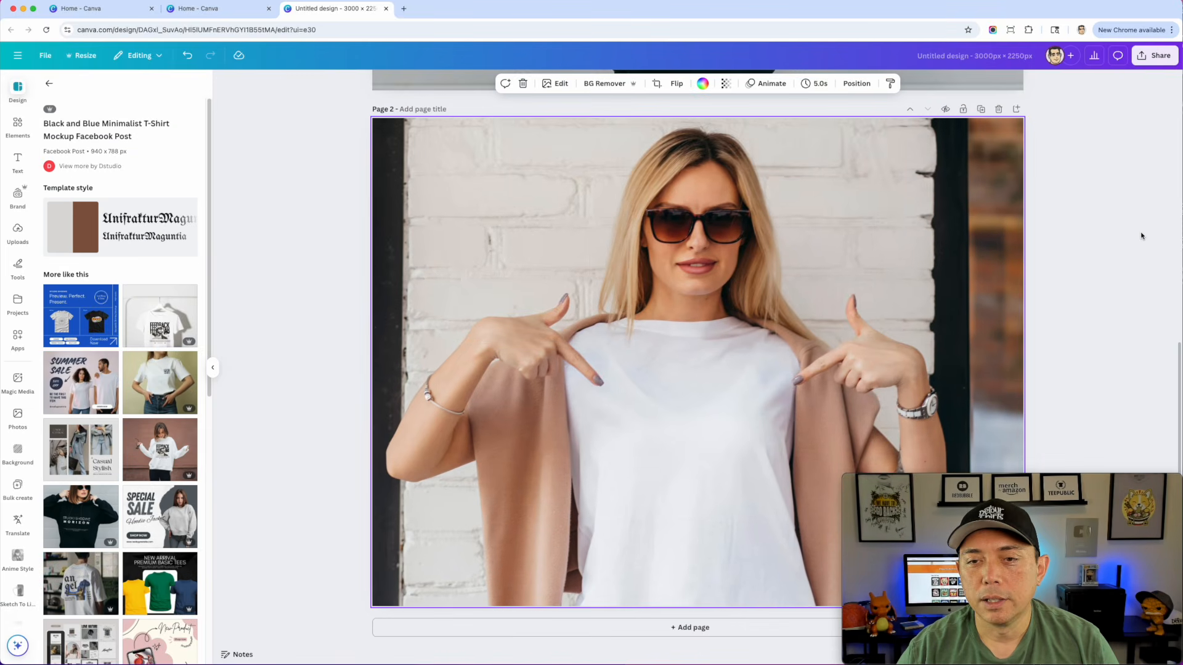
# - Enlarge the black hoodie photo within its crop so the model fills more of page 1
pyautogui.scroll(8, 639, 280)
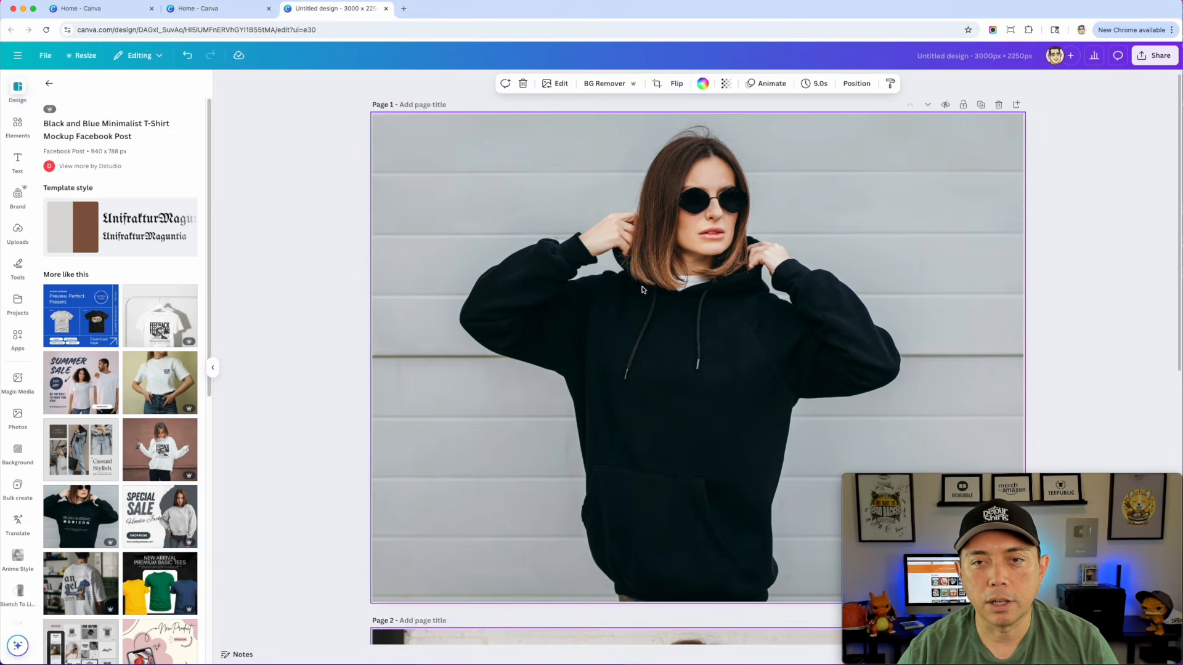
pyautogui.click(657, 84)
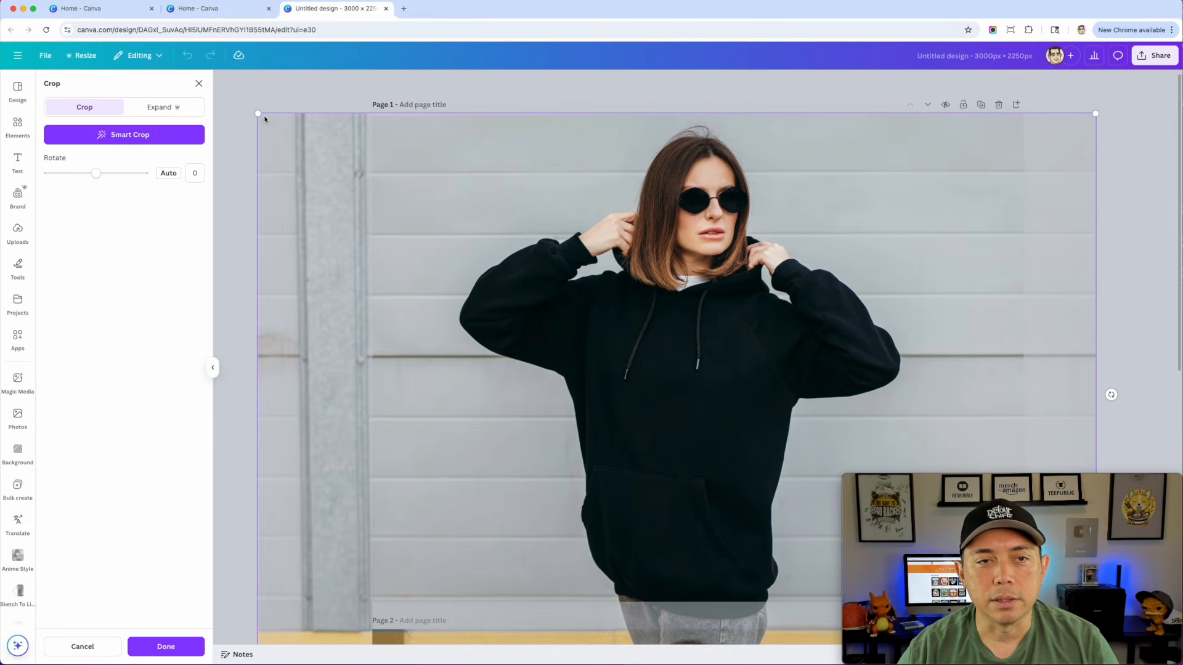
pyautogui.moveTo(257, 113); pyautogui.dragTo(449, 221)
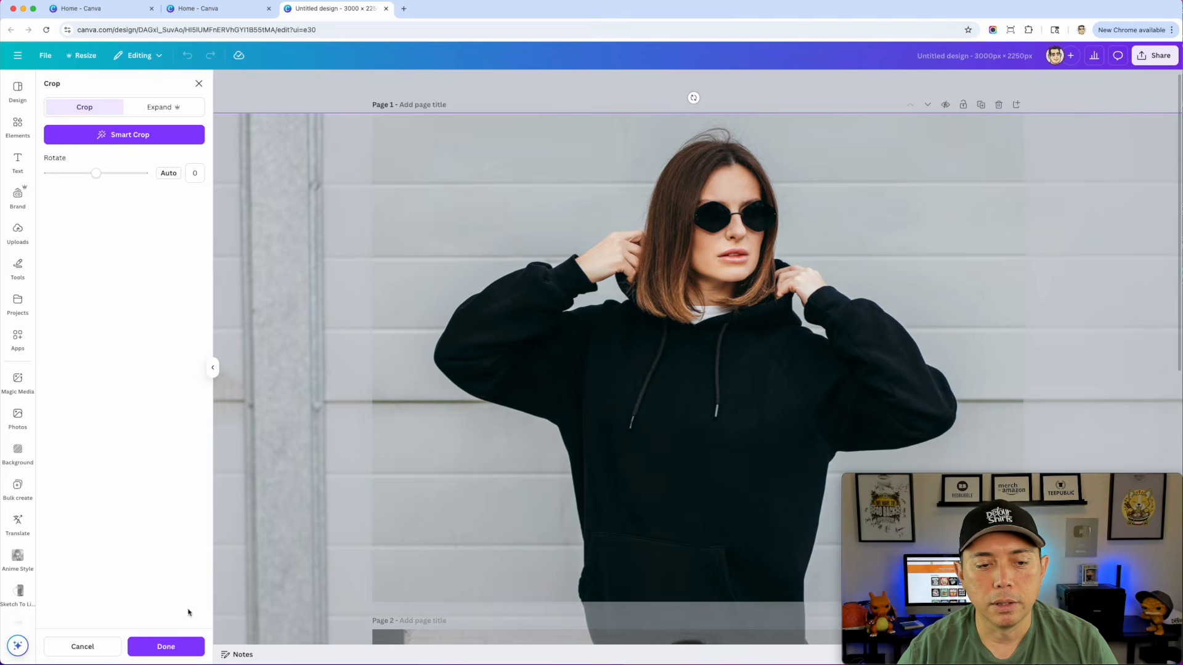
pyautogui.click(166, 647)
pyautogui.scroll(-5, 607, 285)
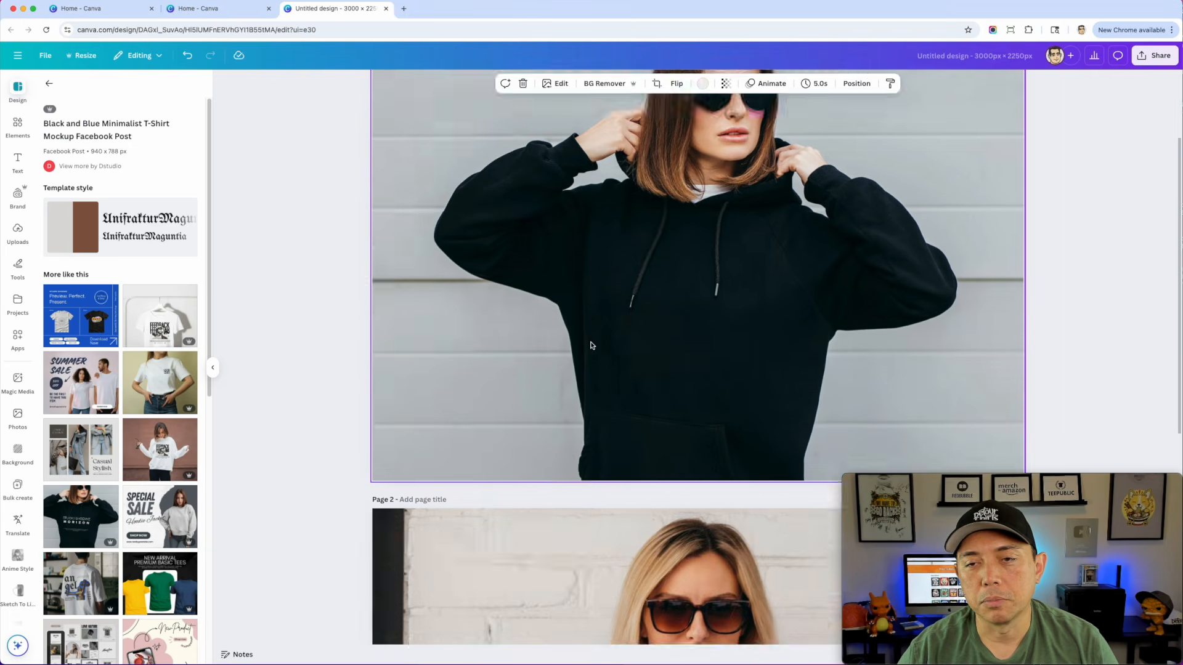
pyautogui.scroll(5, 607, 284)
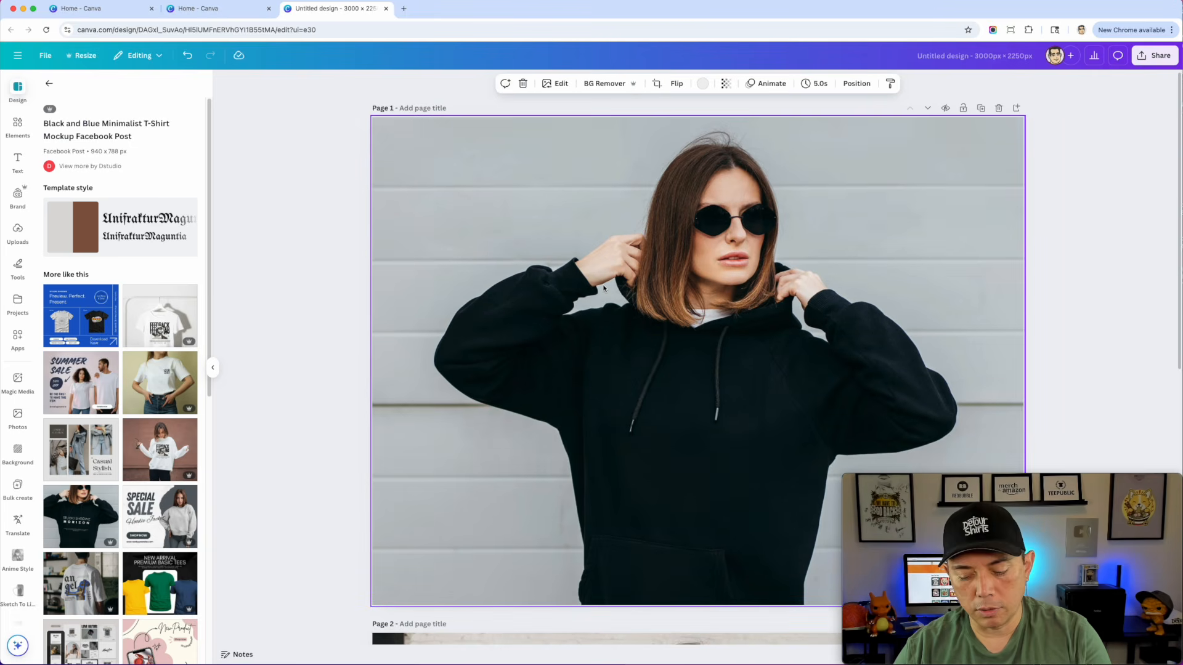
# - Delete the hoodie photo from page 1 and the white T-shirt photo from page 2
pyautogui.press('Delete')
pyautogui.scroll(-5, 576, 530)
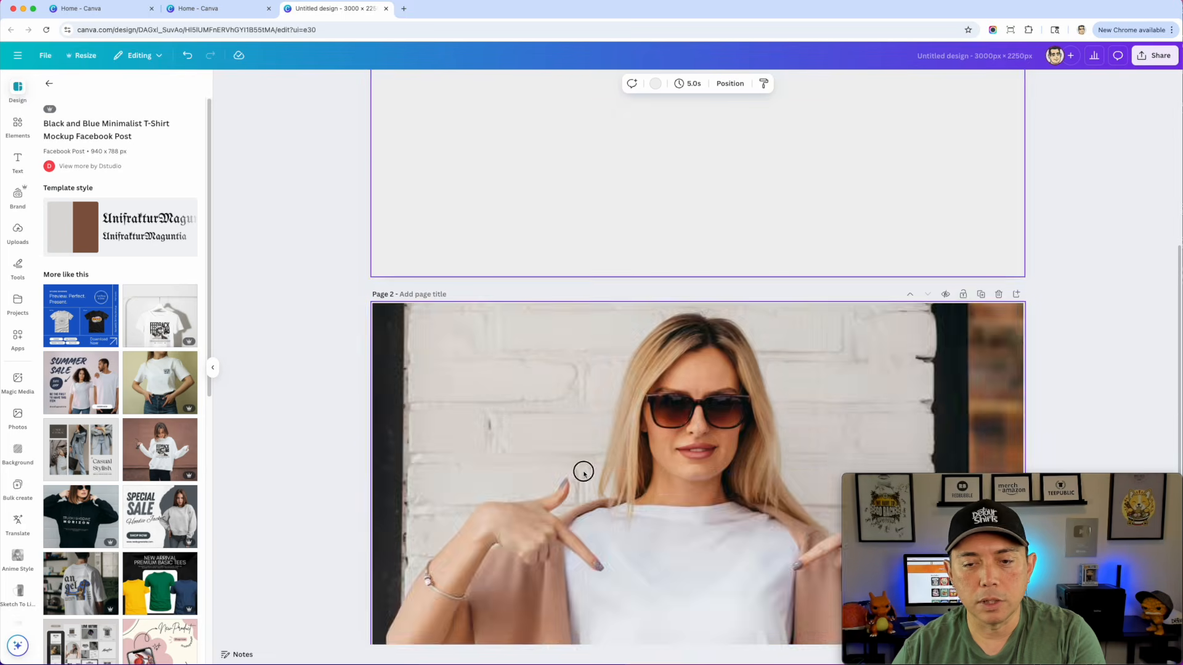
pyautogui.click(583, 473)
pyautogui.press('Delete')
pyautogui.scroll(5, 322, 391)
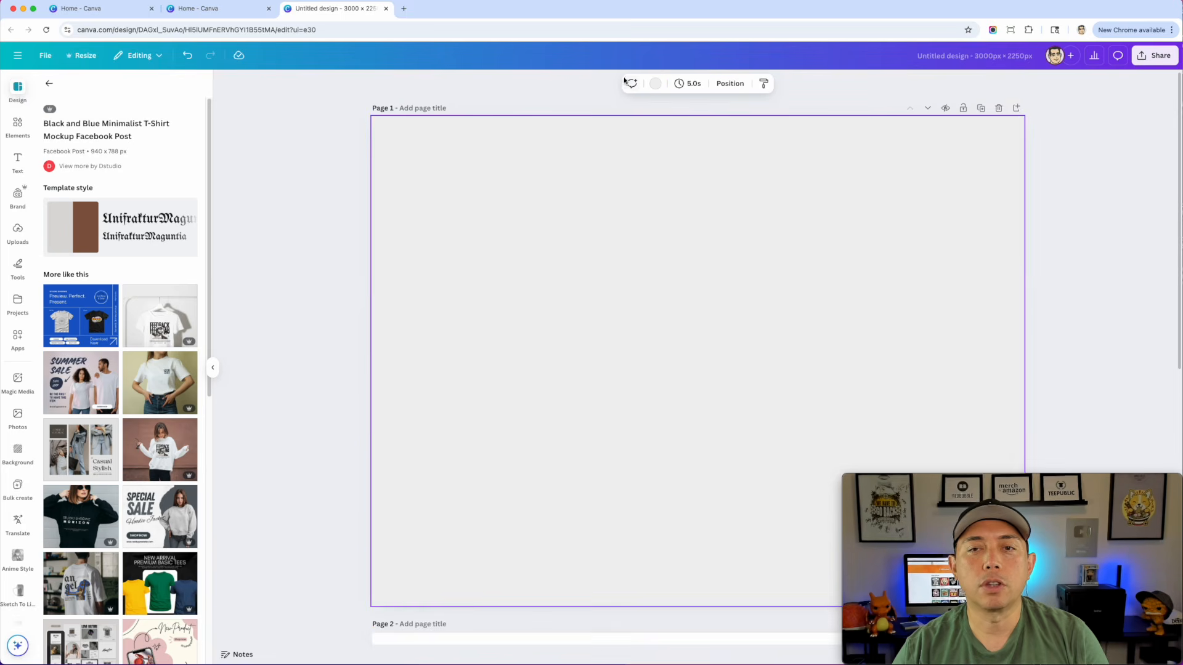
# - Change the background color of the empty page 1 to white
pyautogui.click(650, 85)
pyautogui.click(101, 157)
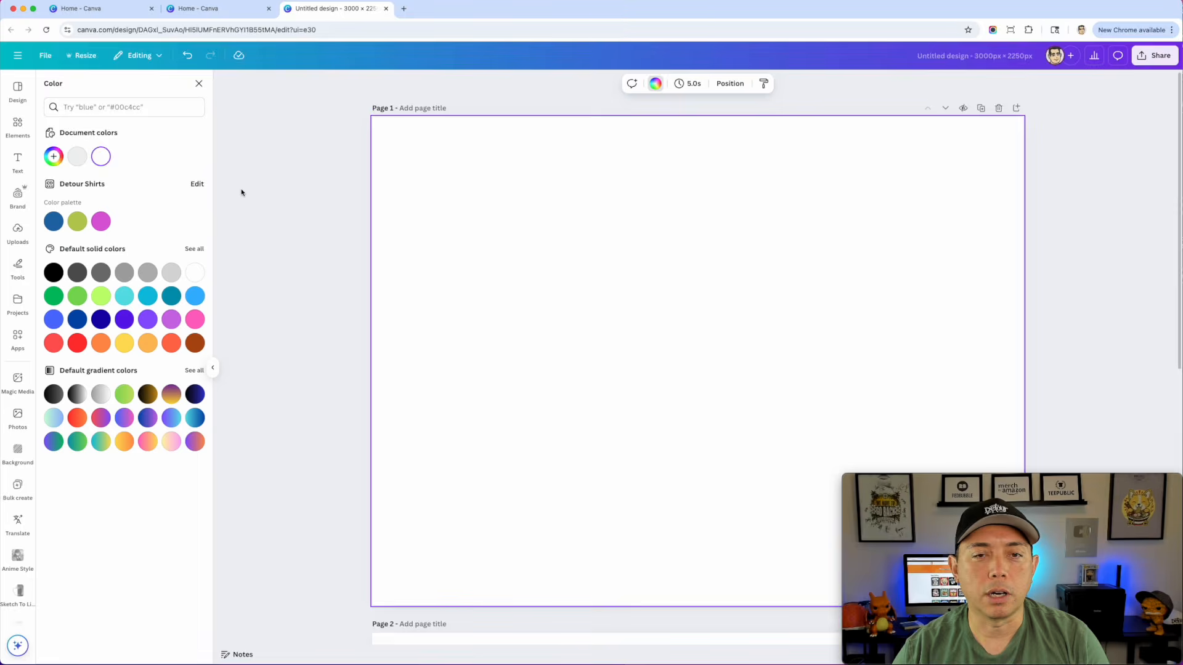
pyautogui.click(286, 226)
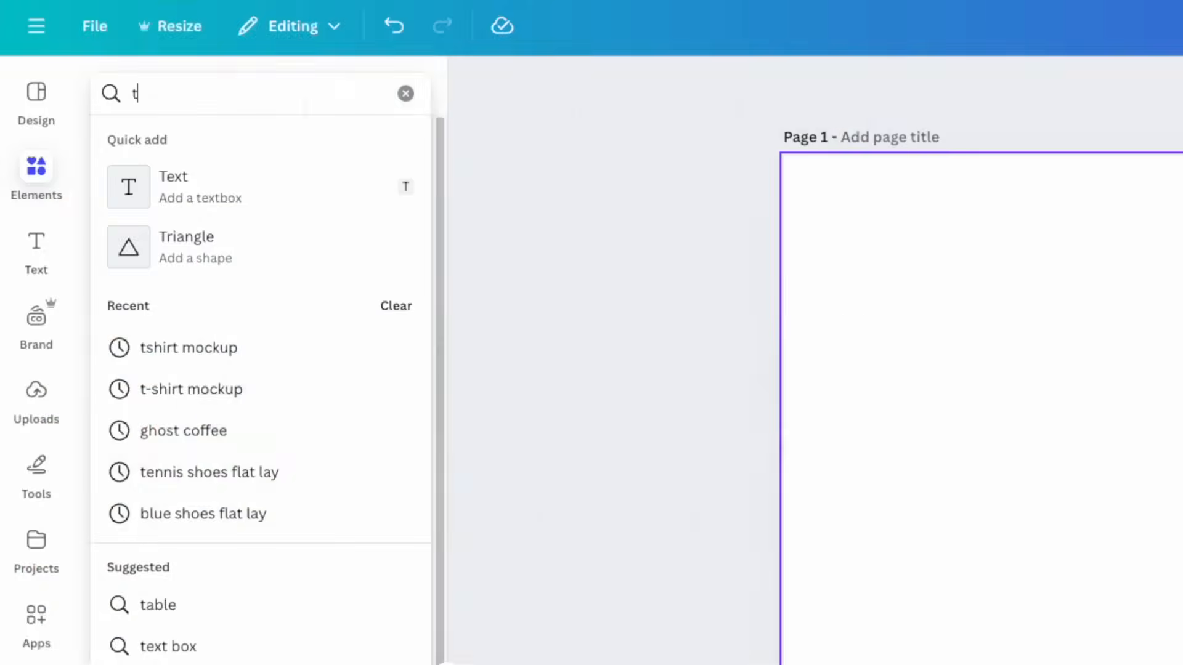
# - Search the elements for "t-shirt mockup" and browse the full set of matching photos
pyautogui.write('-shir')
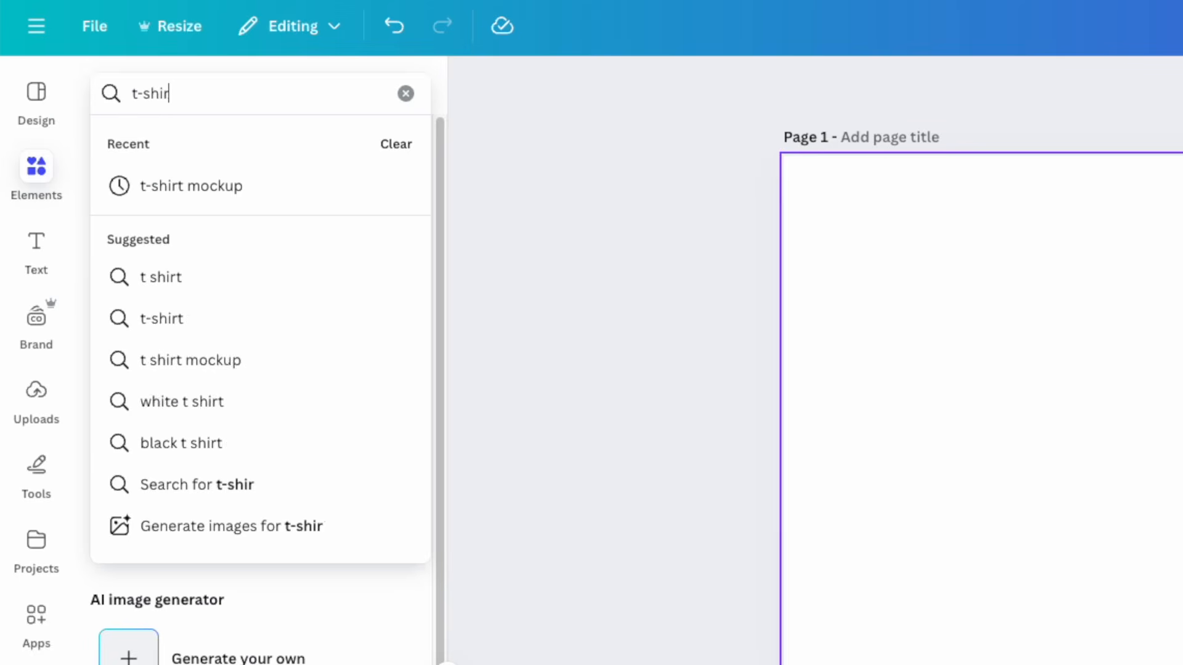
pyautogui.write('t mockup')
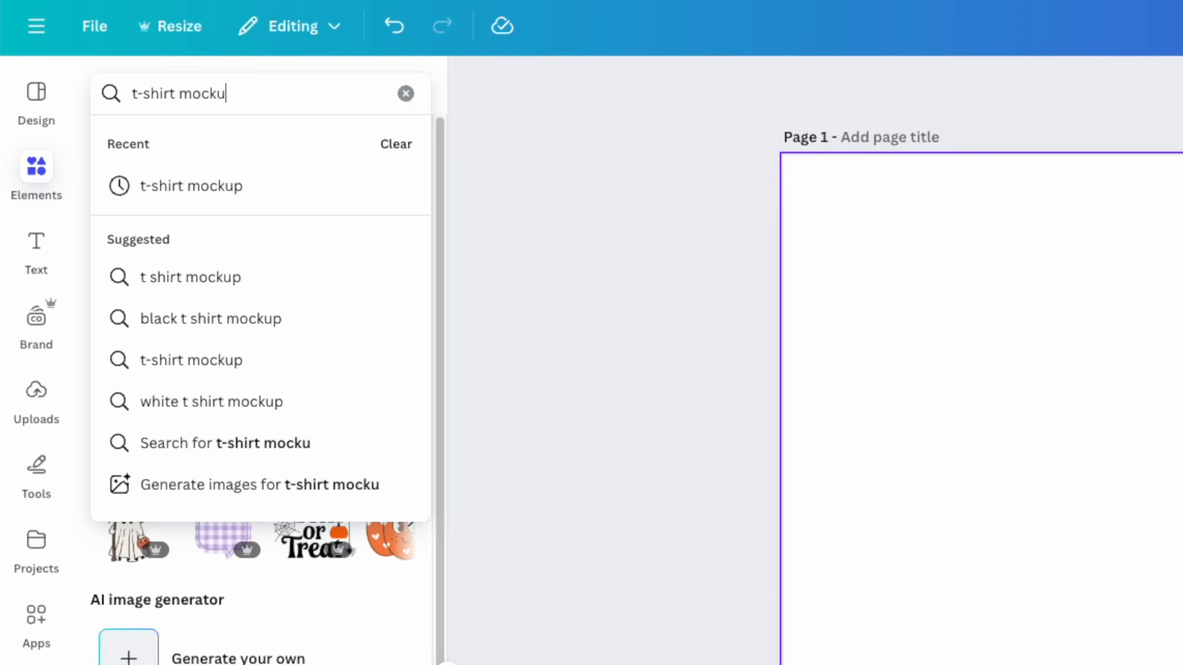
pyautogui.press('Return')
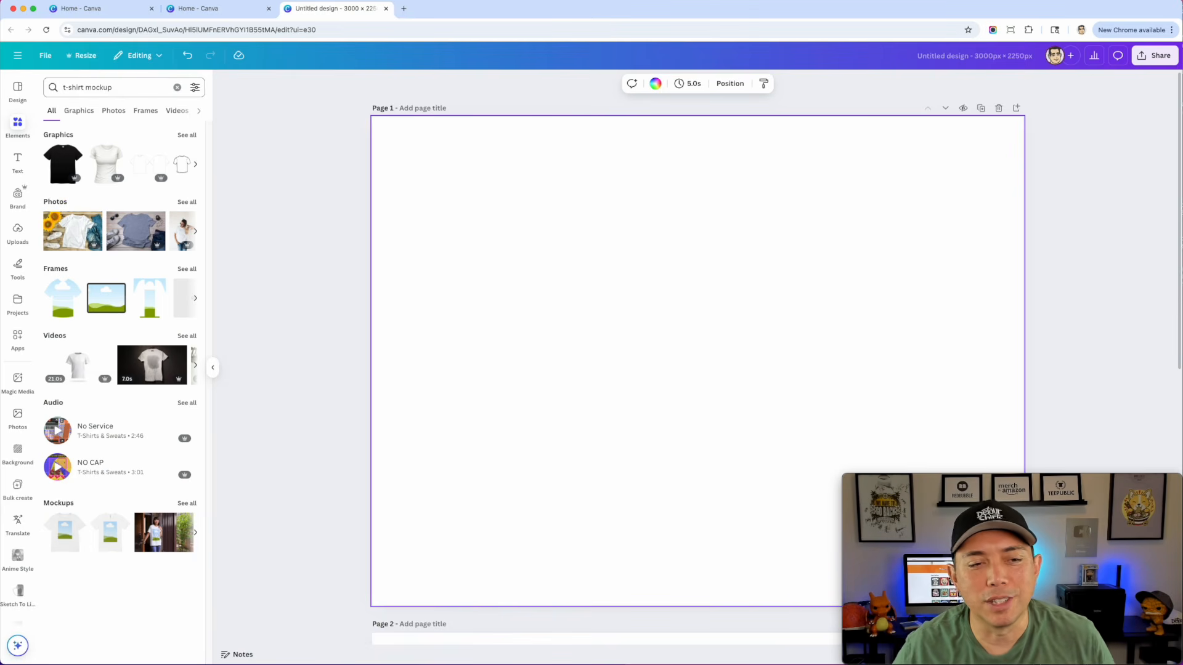
pyautogui.click(187, 202)
pyautogui.scroll(-5, 113, 393)
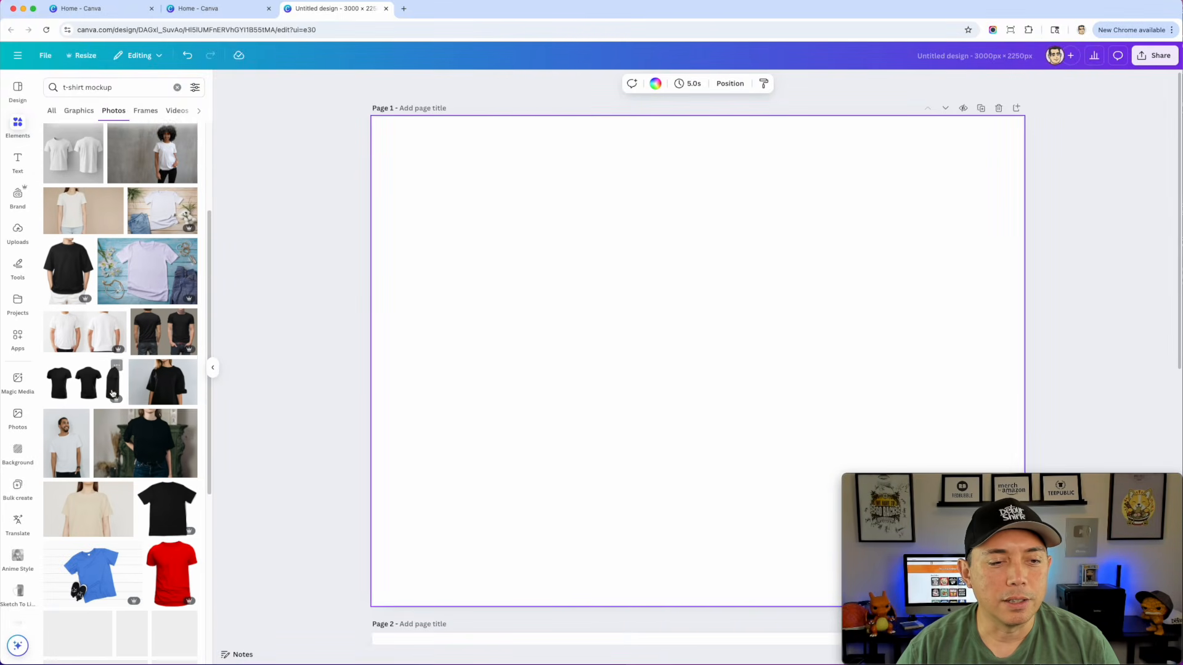
pyautogui.scroll(3, 120, 382)
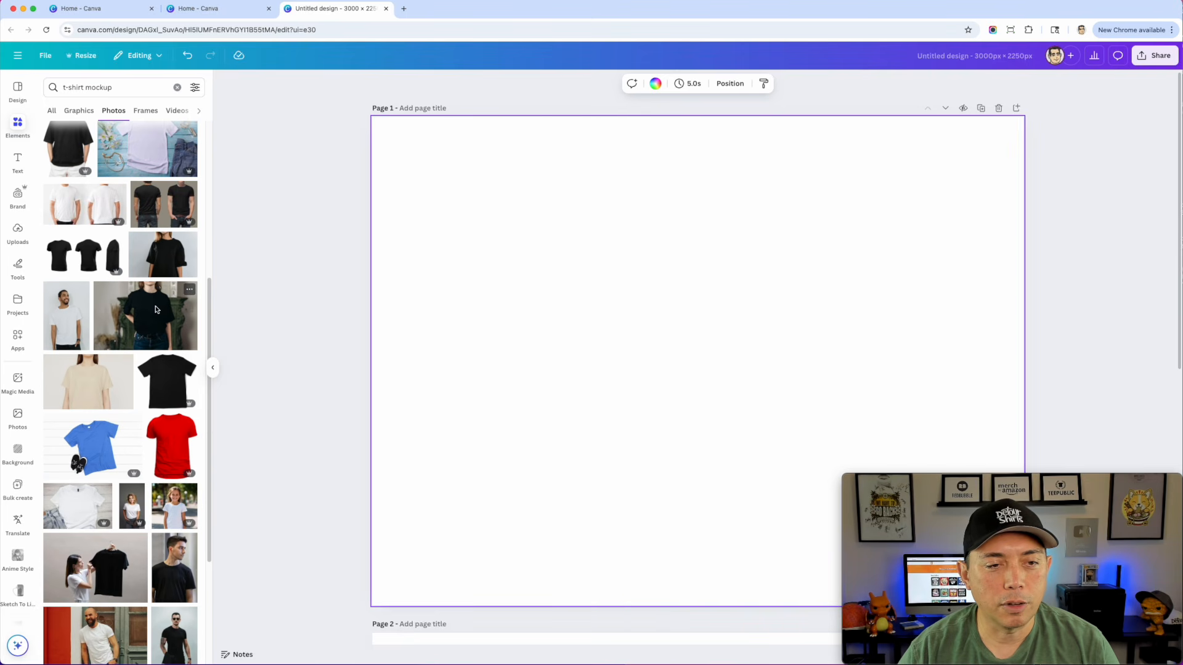
# - Add the photo of the woman in the oversized black T-shirt to page 1, enlarged and positioned to cover the page
pyautogui.click(181, 263)
pyautogui.moveTo(421, 179); pyautogui.dragTo(211, 38)
pyautogui.moveTo(377, 185); pyautogui.dragTo(485, 211)
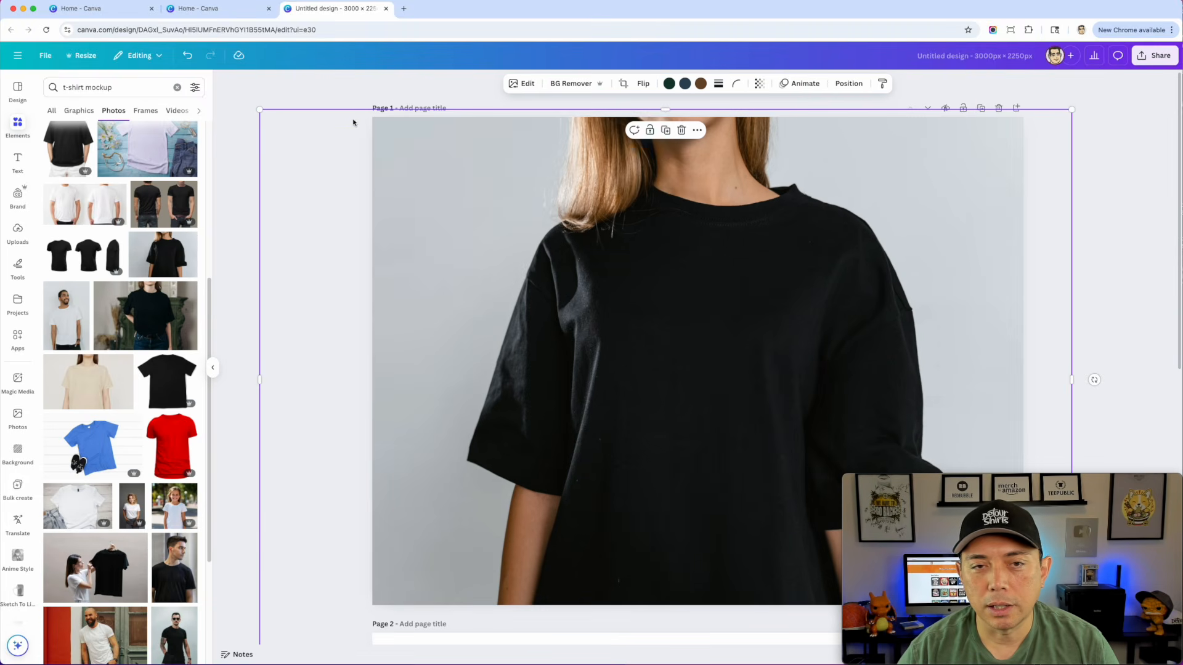
pyautogui.moveTo(273, 114); pyautogui.dragTo(222, 86)
pyautogui.moveTo(636, 261); pyautogui.dragTo(670, 316)
# - Paste the Trick or Treat design as one group and shrink it to fit the chest of the black T-shirt
pyautogui.press('cmd+v')
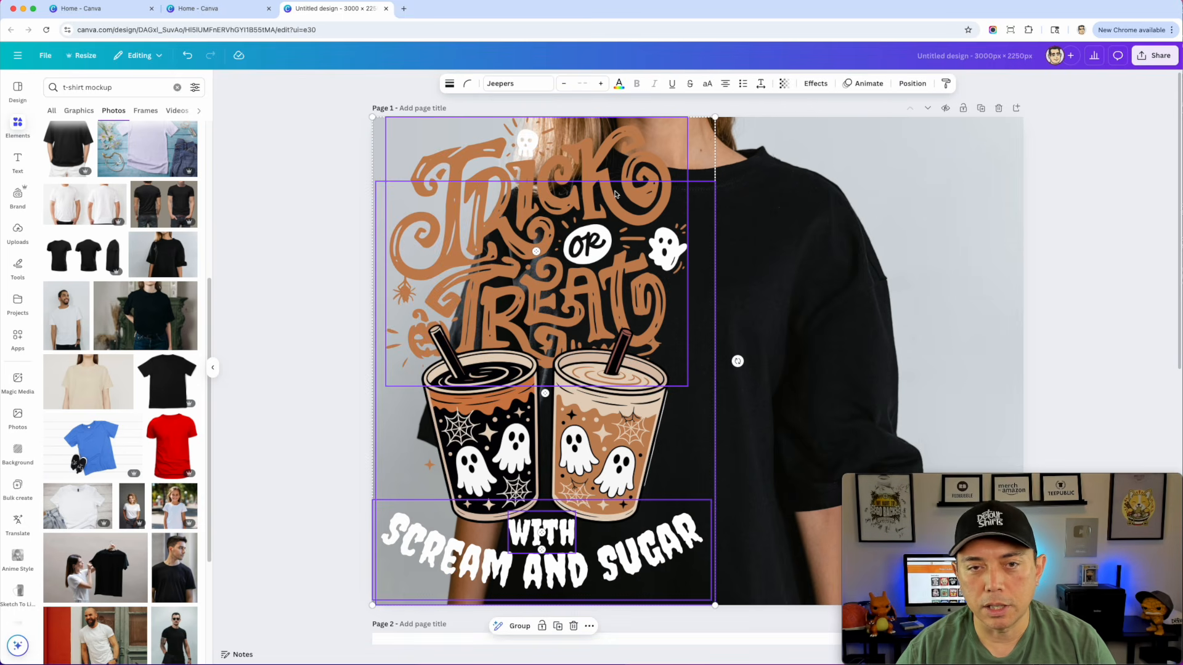
pyautogui.click(519, 626)
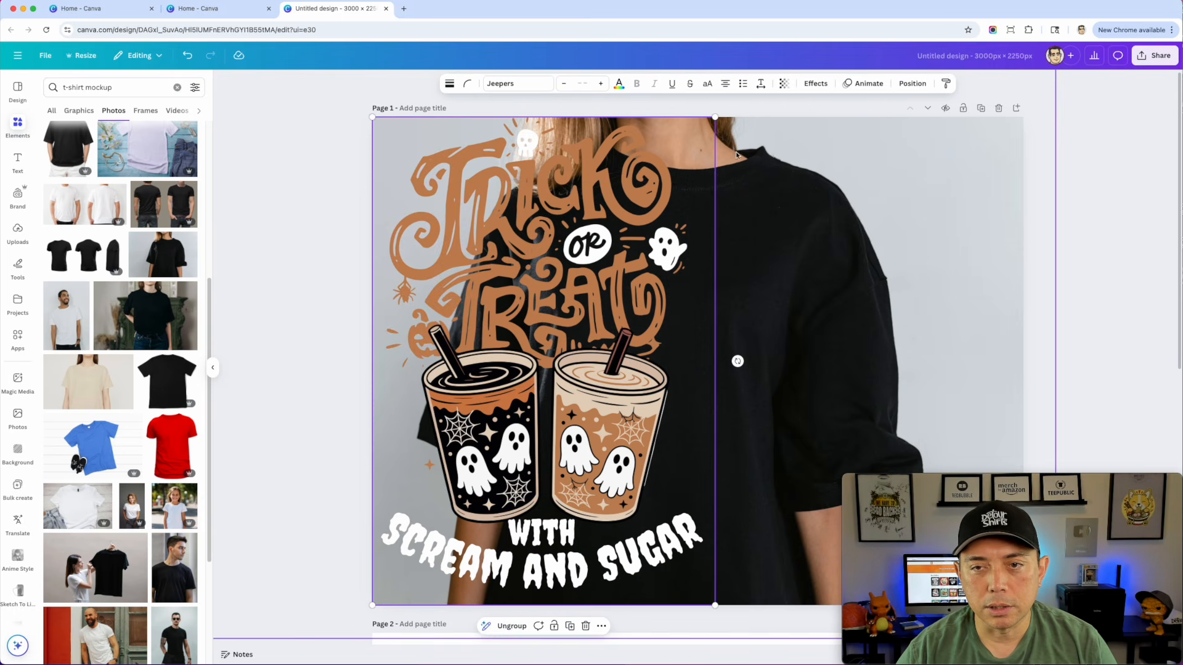
pyautogui.moveTo(715, 117); pyautogui.dragTo(606, 272)
pyautogui.moveTo(533, 362); pyautogui.dragTo(713, 310)
pyautogui.moveTo(669, 577); pyautogui.dragTo(658, 579)
pyautogui.click(313, 259)
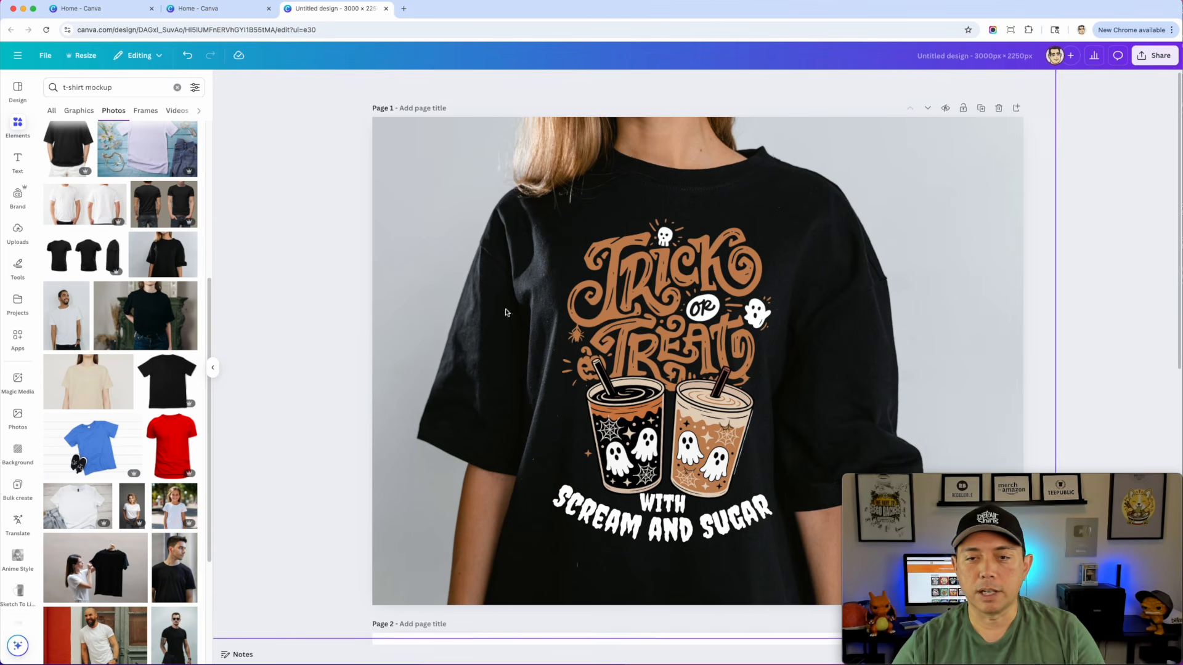
# - Shrink the grouped Trick or Treat design slightly and keep it centered on the black T-shirt's chest
pyautogui.click(773, 551)
pyautogui.moveTo(779, 559); pyautogui.dragTo(768, 536)
pyautogui.click(266, 241)
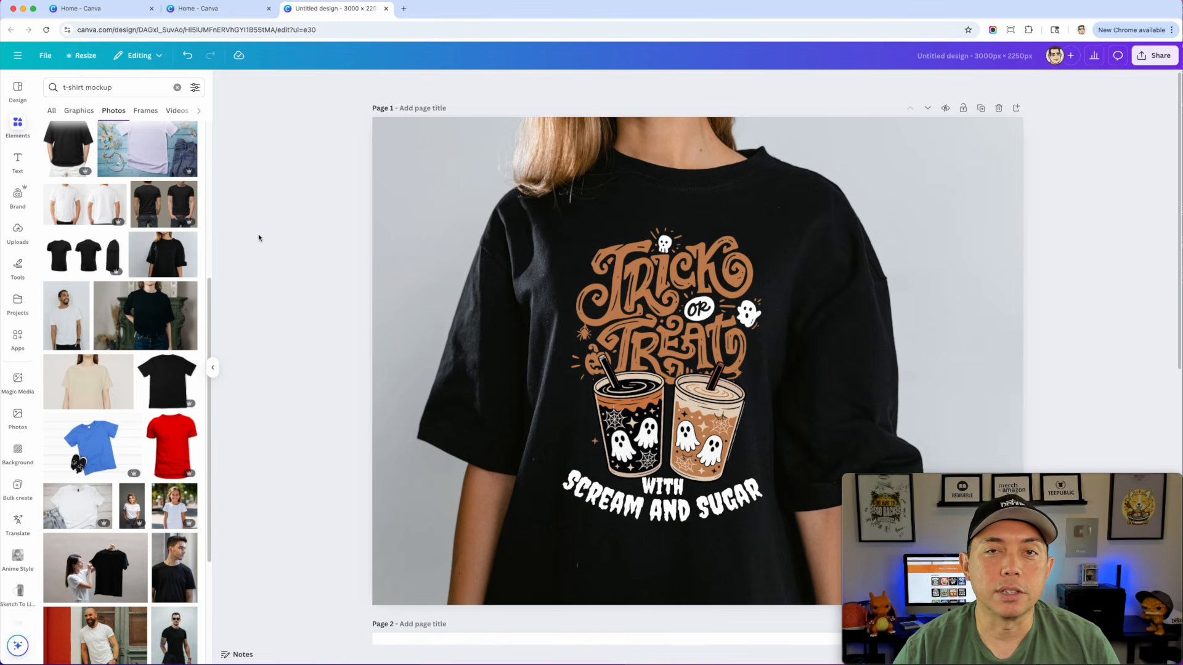
# - Delete all parts of the Trick or Treat design and the black T-shirt photo from page 1
pyautogui.doubleClick(622, 295)
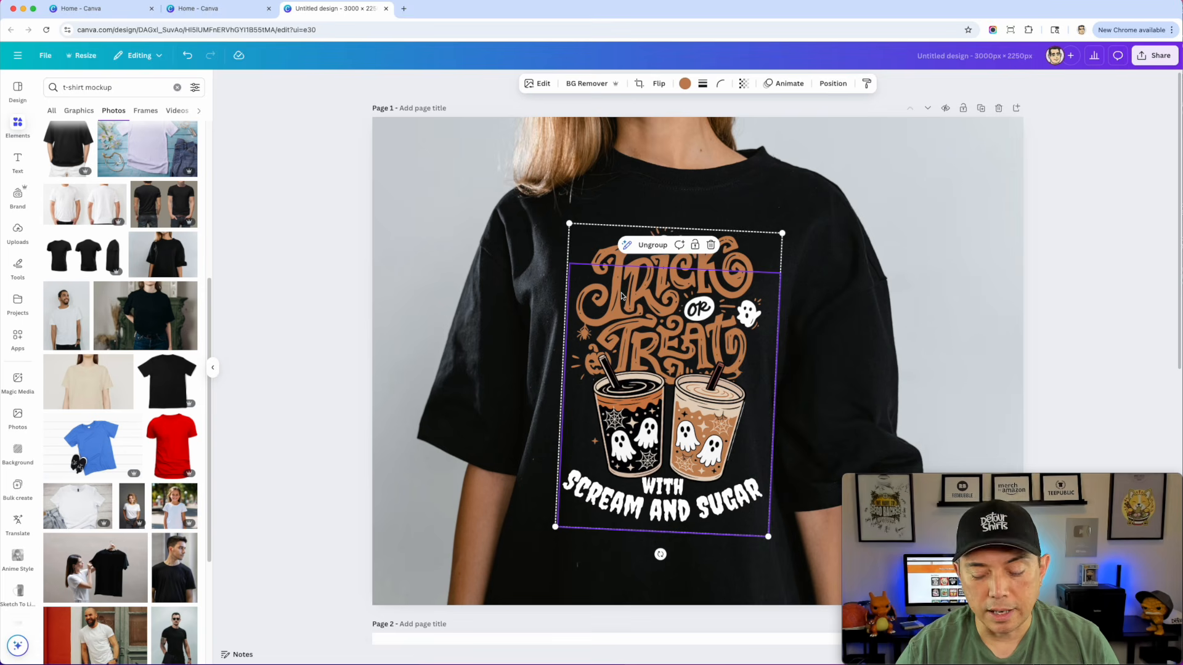
pyautogui.press('Delete')
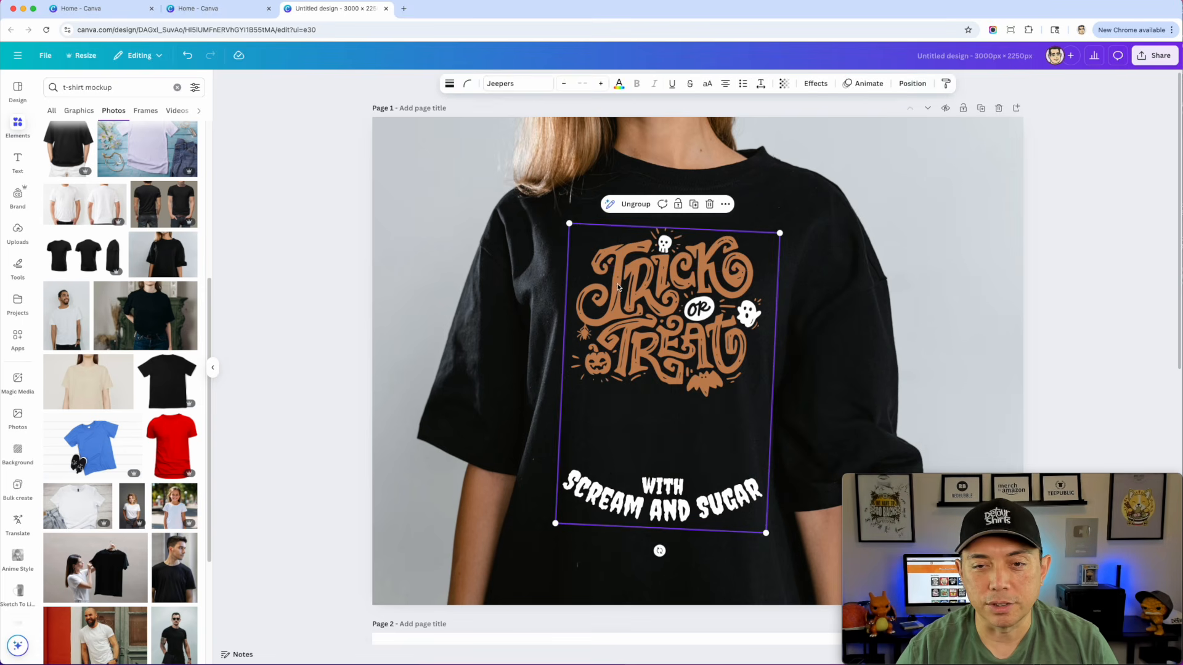
pyautogui.press('Delete')
pyautogui.click(616, 285)
pyautogui.press('Delete')
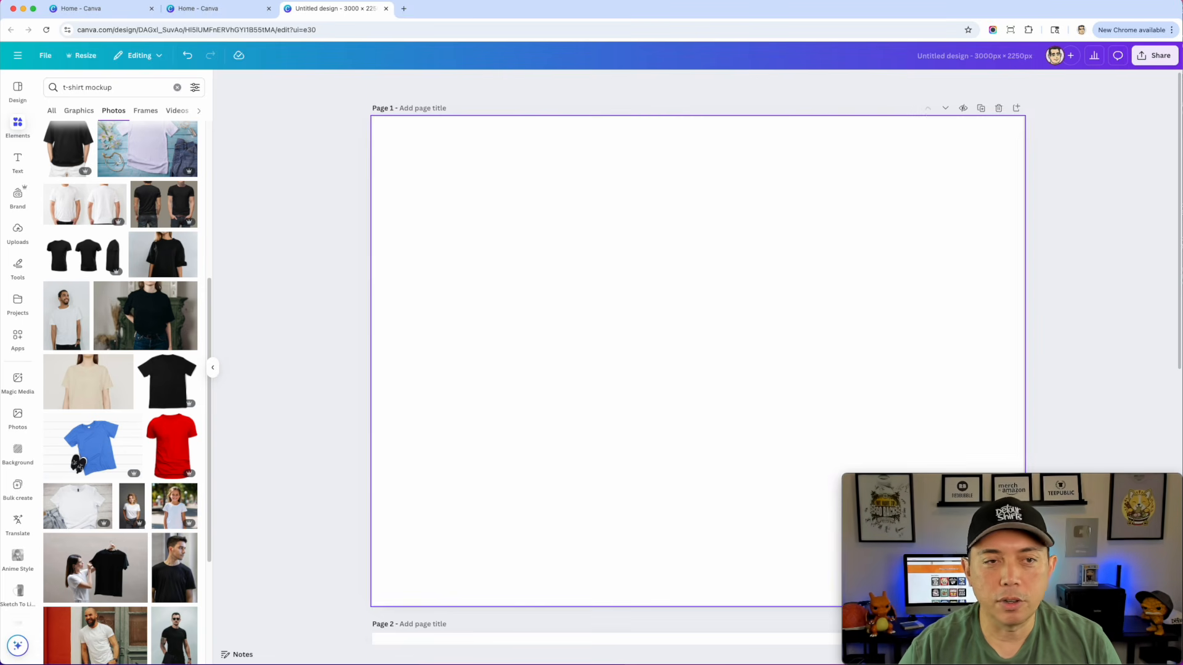
# - Search the photos for "flat lay mockup" and try the white sweatshirt photo with Halloween pumpkins on page 1
pyautogui.click(66, 87)
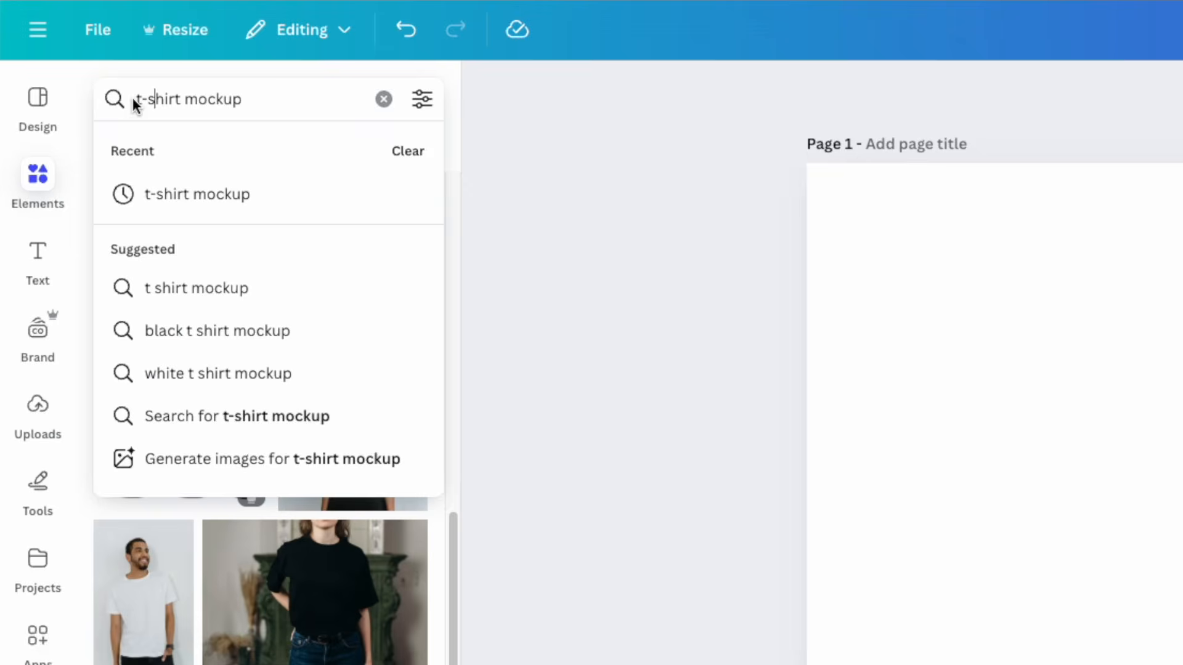
pyautogui.moveTo(183, 105); pyautogui.dragTo(98, 106)
pyautogui.write('fla')
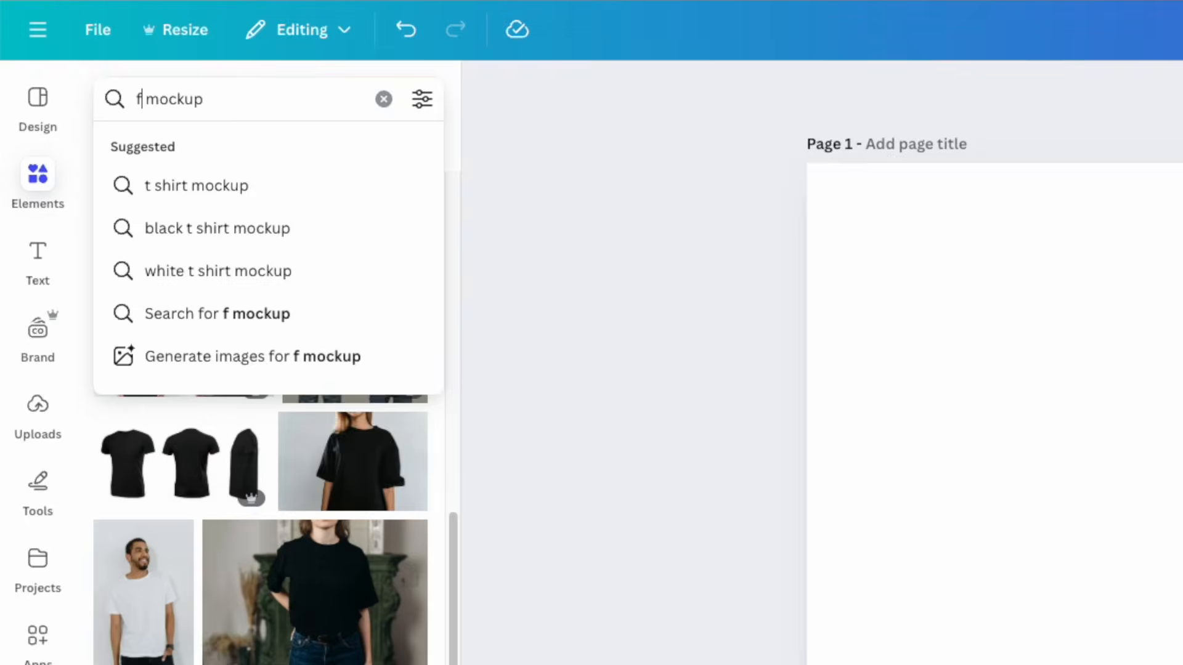
pyautogui.write('t la')
pyautogui.press('BackSpace')
pyautogui.press('BackSpace')
pyautogui.write('la')
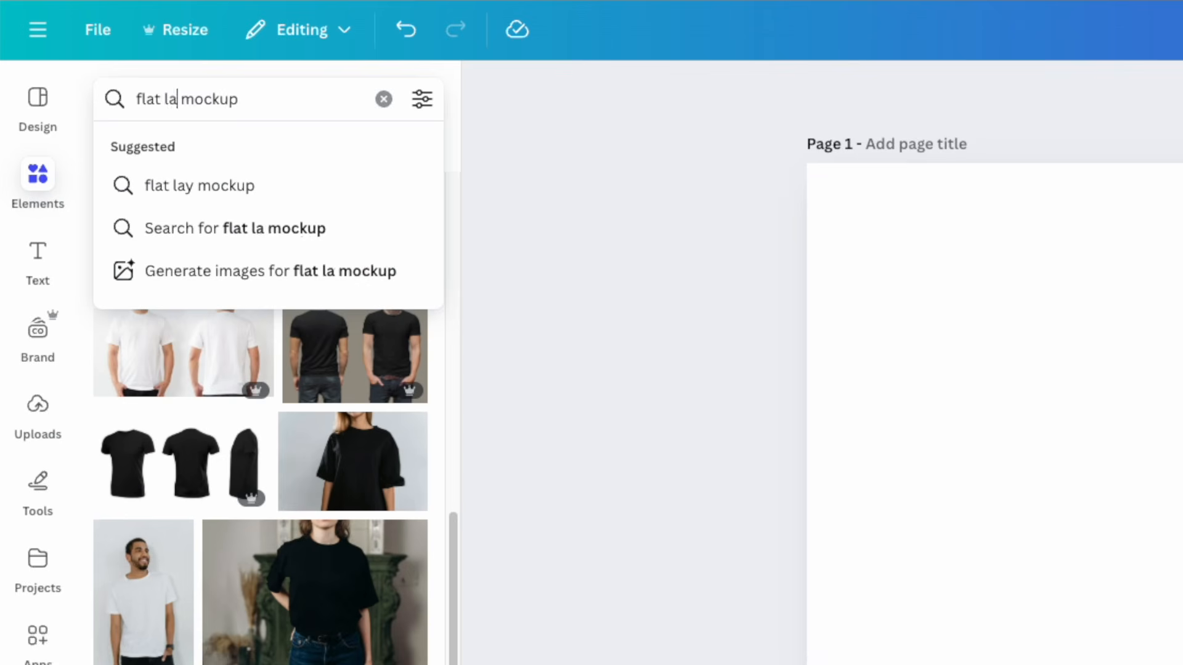
pyautogui.write('y')
pyautogui.press('Return')
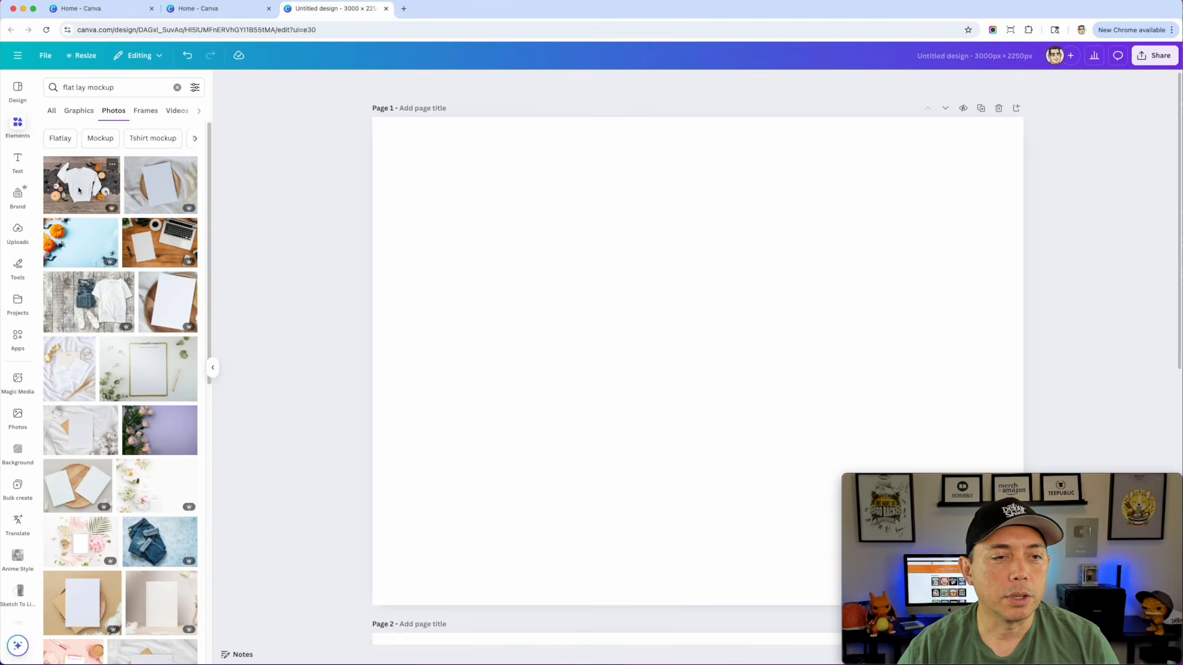
pyautogui.click(79, 190)
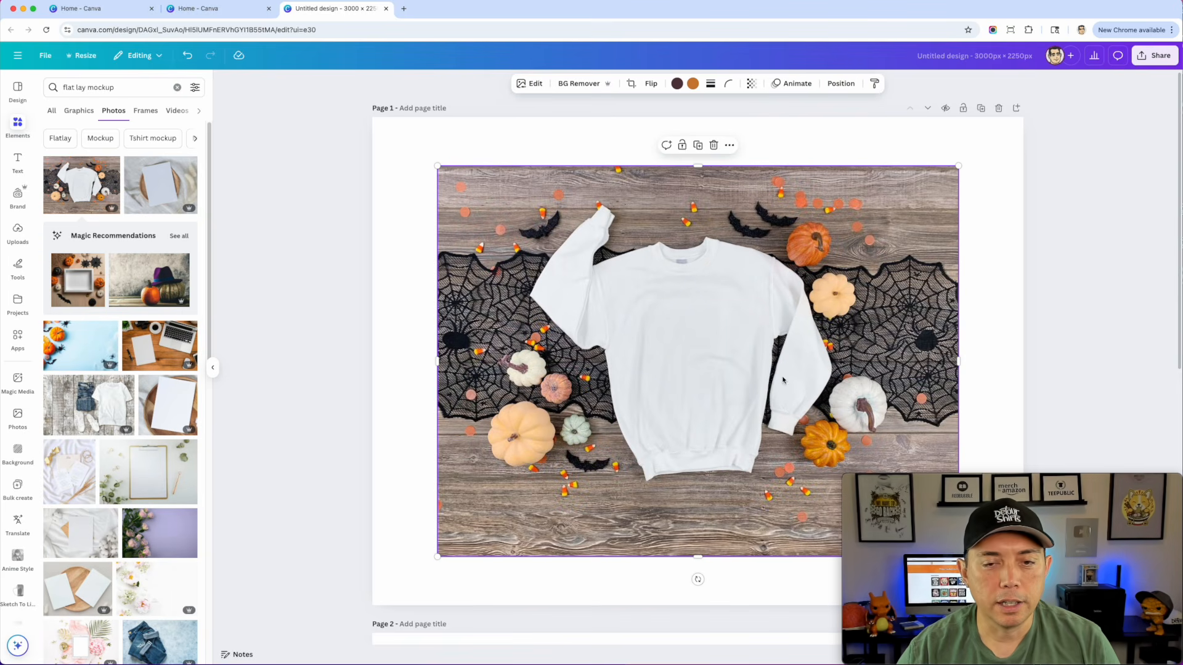
pyautogui.press('Delete')
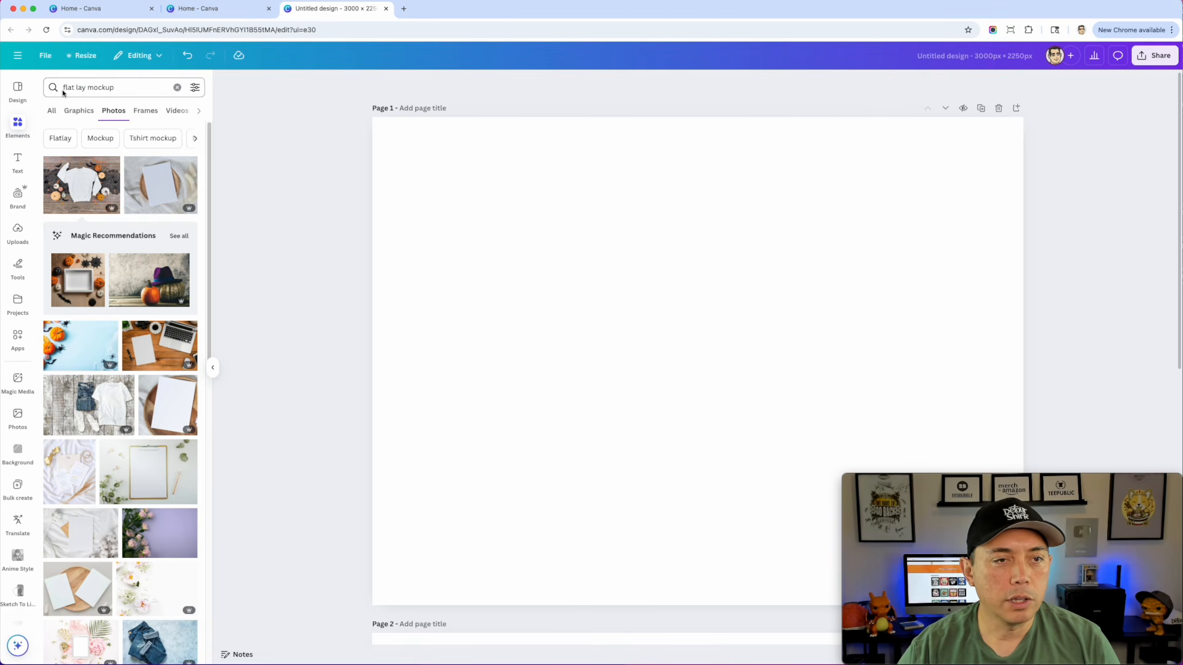
# - Refine the search to "flat lay tshirt mockup" and add the dark V-neck T-shirt photo with headphones, enlarged to cover page 1
pyautogui.click(87, 87)
pyautogui.write('tshirt')
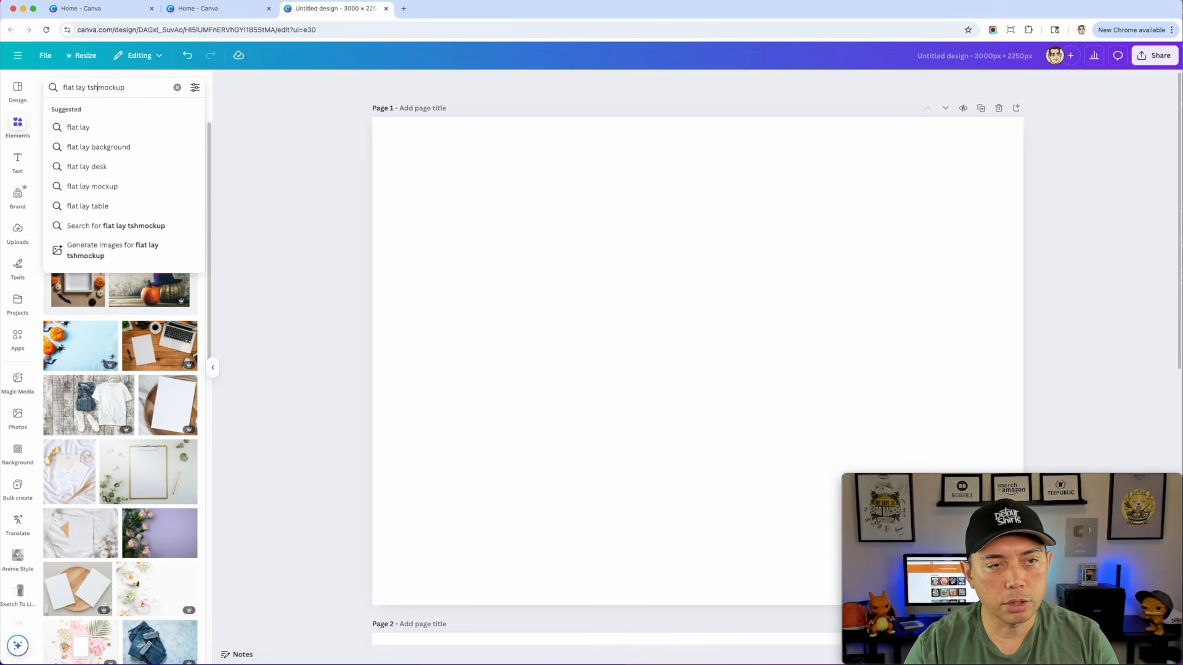
pyautogui.press('Return')
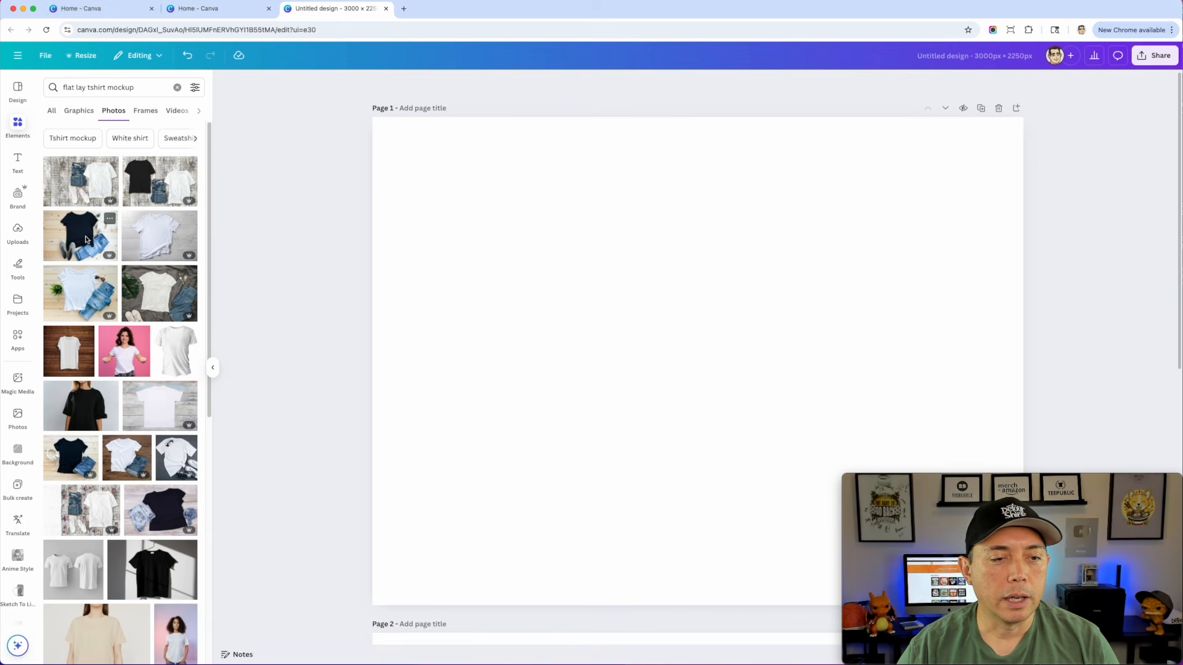
pyautogui.click(74, 459)
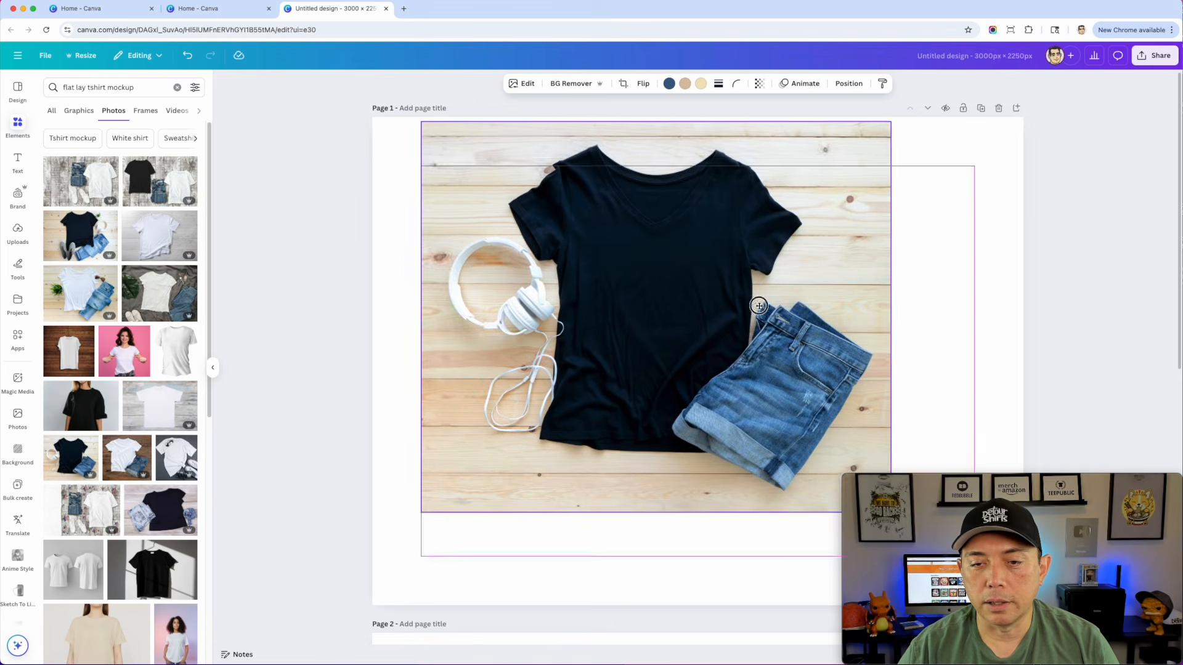
pyautogui.moveTo(811, 483); pyautogui.dragTo(1124, 659)
pyautogui.moveTo(758, 343); pyautogui.dragTo(705, 327)
pyautogui.click(1138, 193)
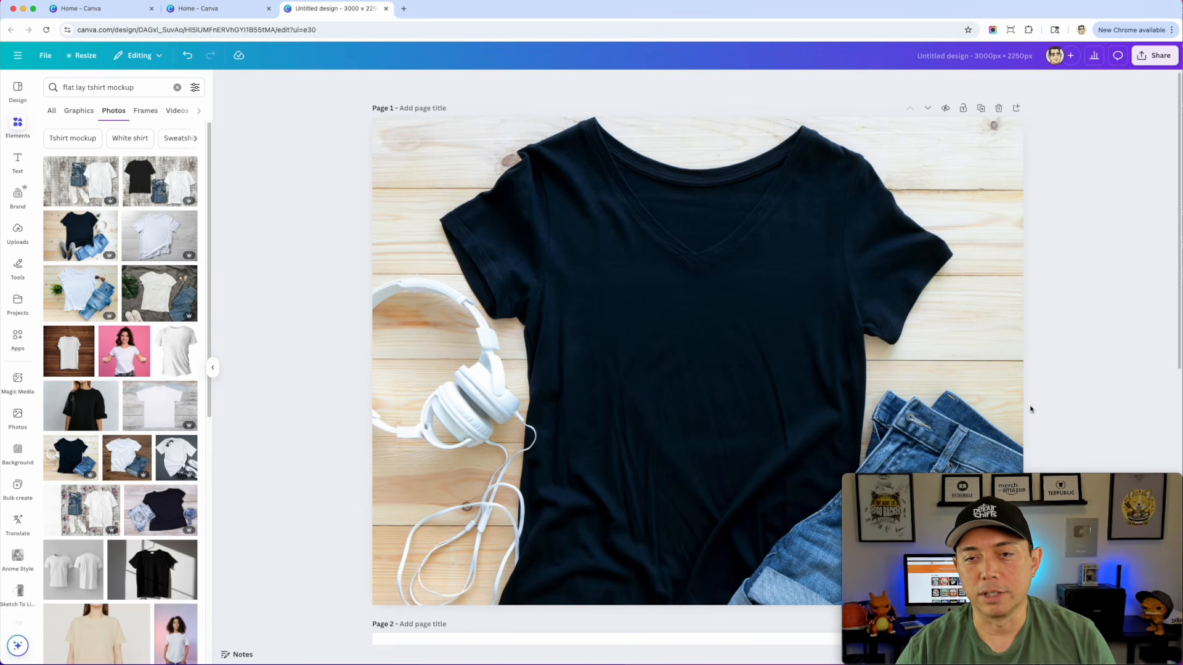
# - Paste the Trick or Treat design as one group, shrink it and center it on the front of the dark V-neck T-shirt
pyautogui.click(706, 359)
pyautogui.hotkey('ctrl', 'v')
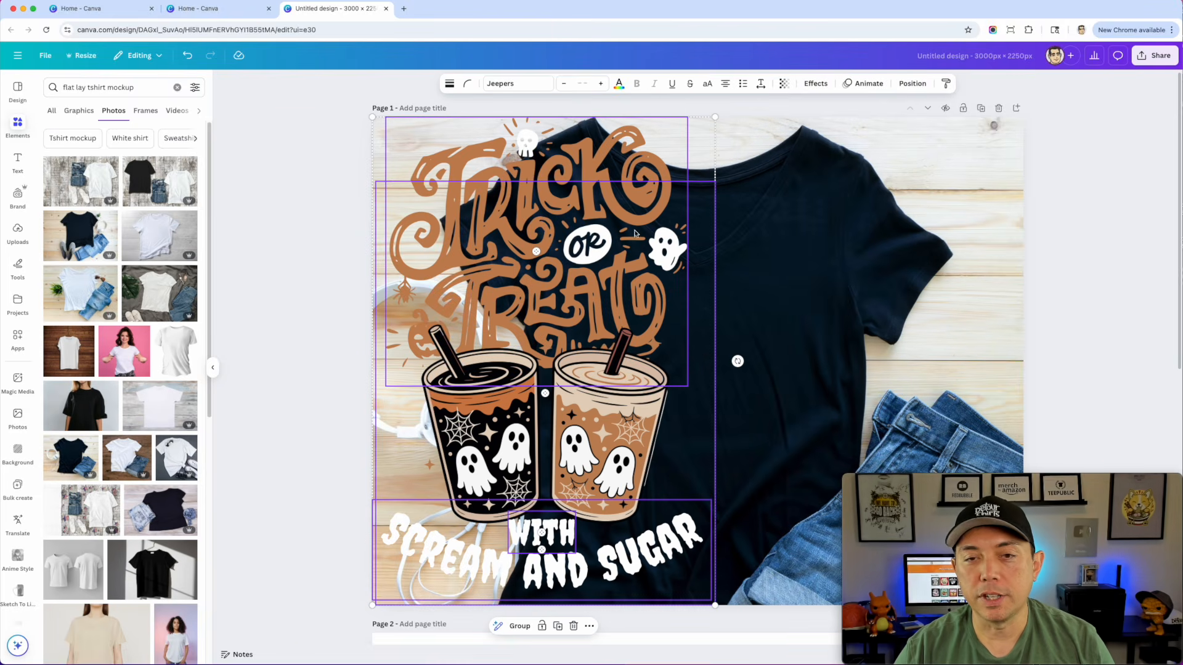
pyautogui.click(519, 627)
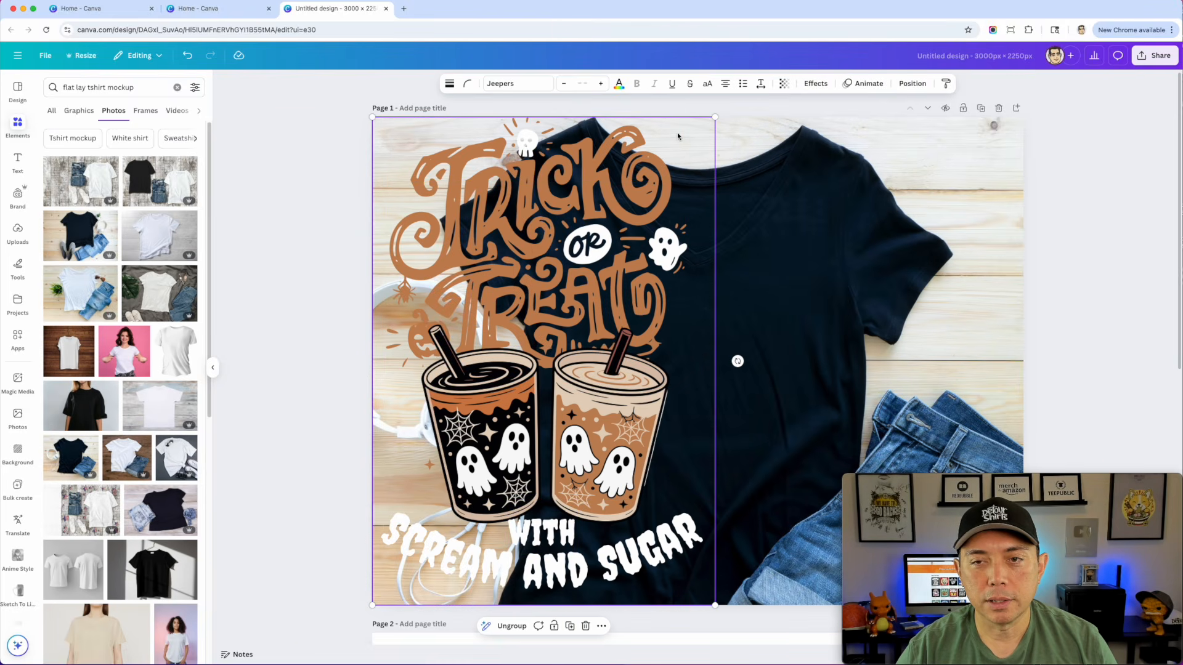
pyautogui.moveTo(715, 119); pyautogui.dragTo(610, 266)
pyautogui.moveTo(547, 294); pyautogui.dragTo(752, 291)
pyautogui.moveTo(812, 262); pyautogui.dragTo(772, 320)
pyautogui.moveTo(690, 368); pyautogui.dragTo(712, 324)
pyautogui.click(346, 229)
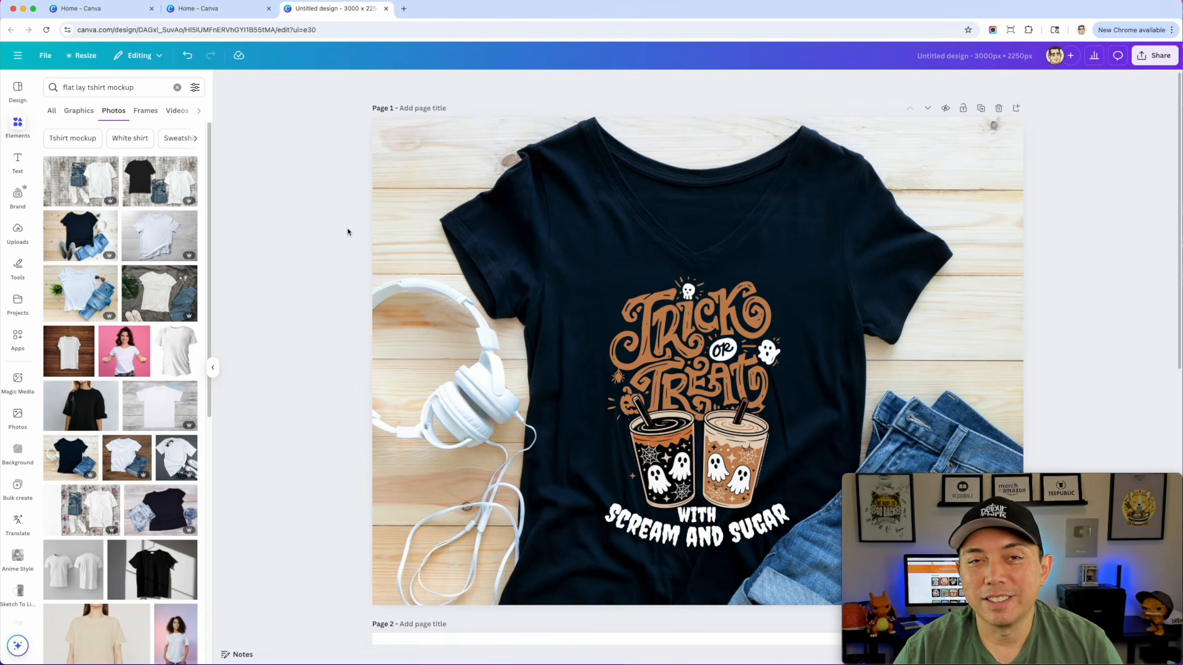
# - Add the flat lay photo of the white T-shirt on gray wooden boards to the empty page 2
pyautogui.scroll(-8, 659, 330)
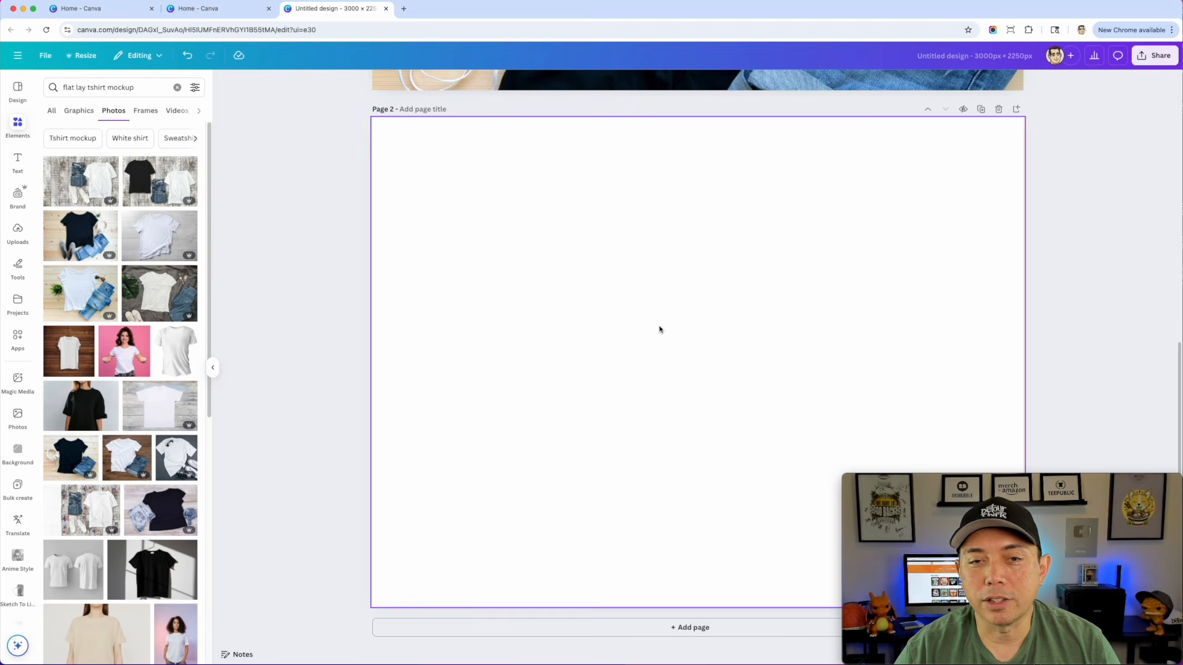
pyautogui.click(152, 238)
pyautogui.moveTo(612, 339); pyautogui.dragTo(600, 321)
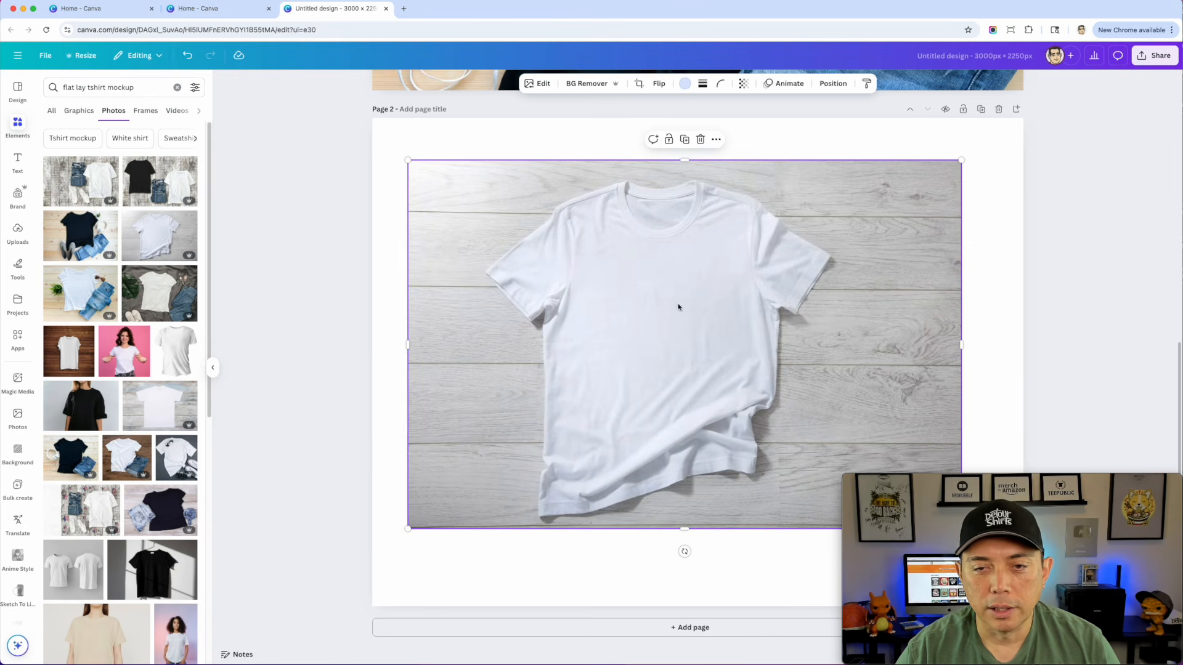
# - Remove the background from the white T-shirt photo and enlarge the cut-out shirt on page 2
pyautogui.click(543, 85)
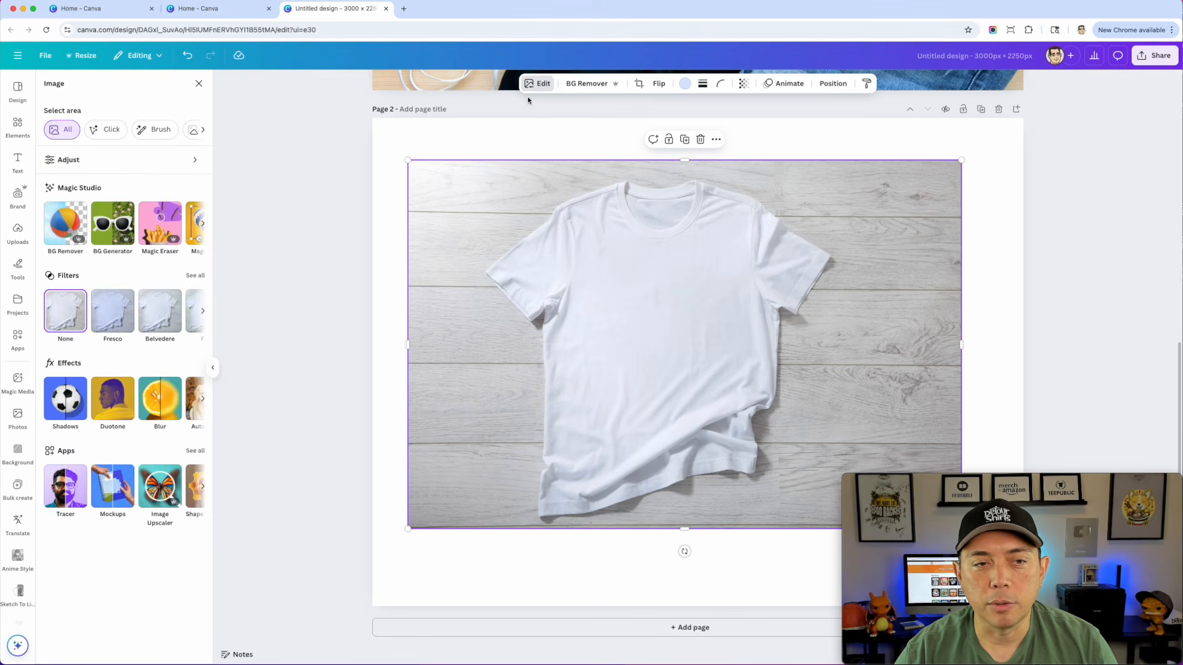
pyautogui.click(67, 226)
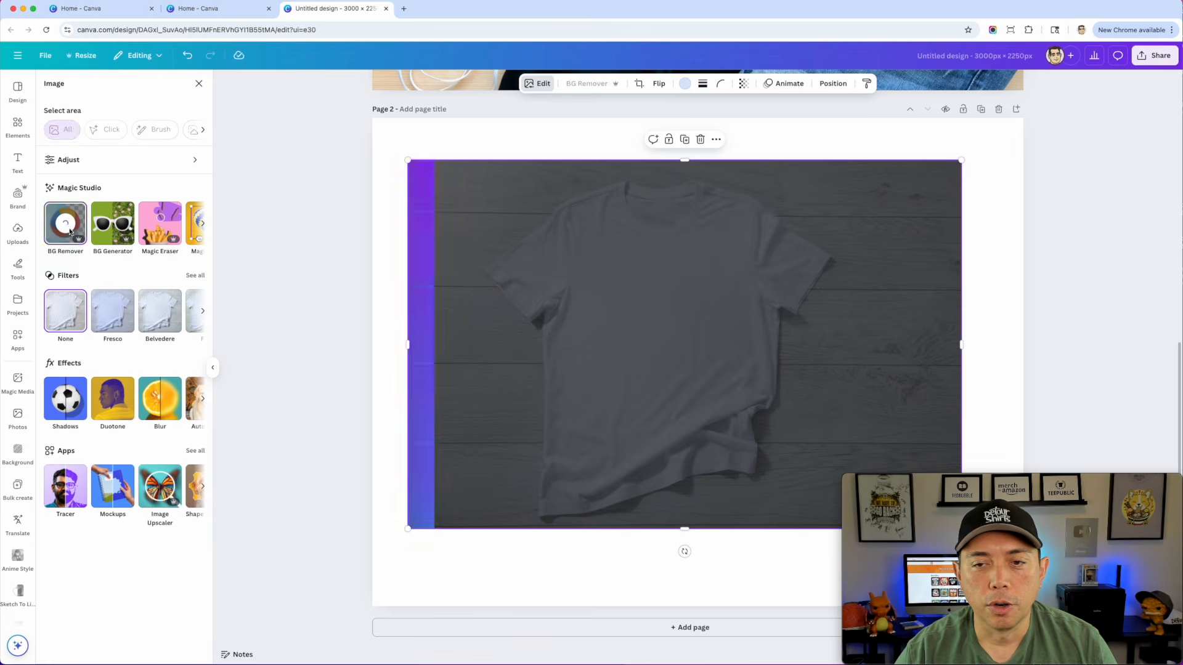
pyautogui.moveTo(957, 166); pyautogui.dragTo(1035, 130)
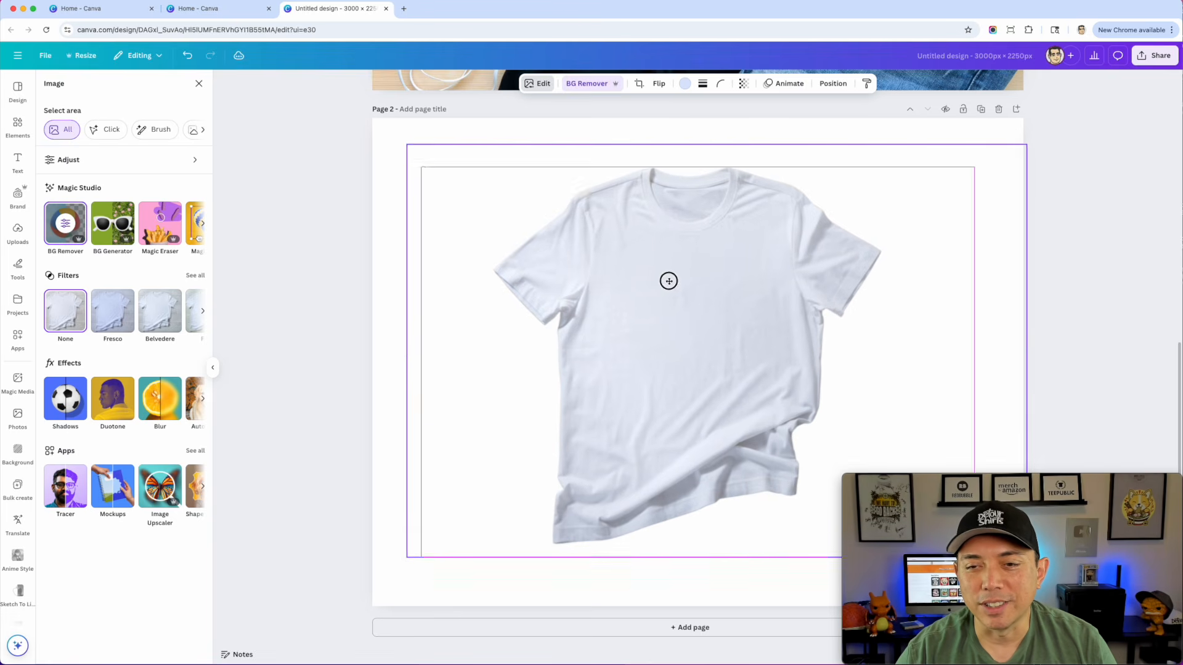
pyautogui.press('Escape')
# - Search the photos for "wooden background"
pyautogui.click(86, 87)
pyautogui.tripleClick(85, 87)
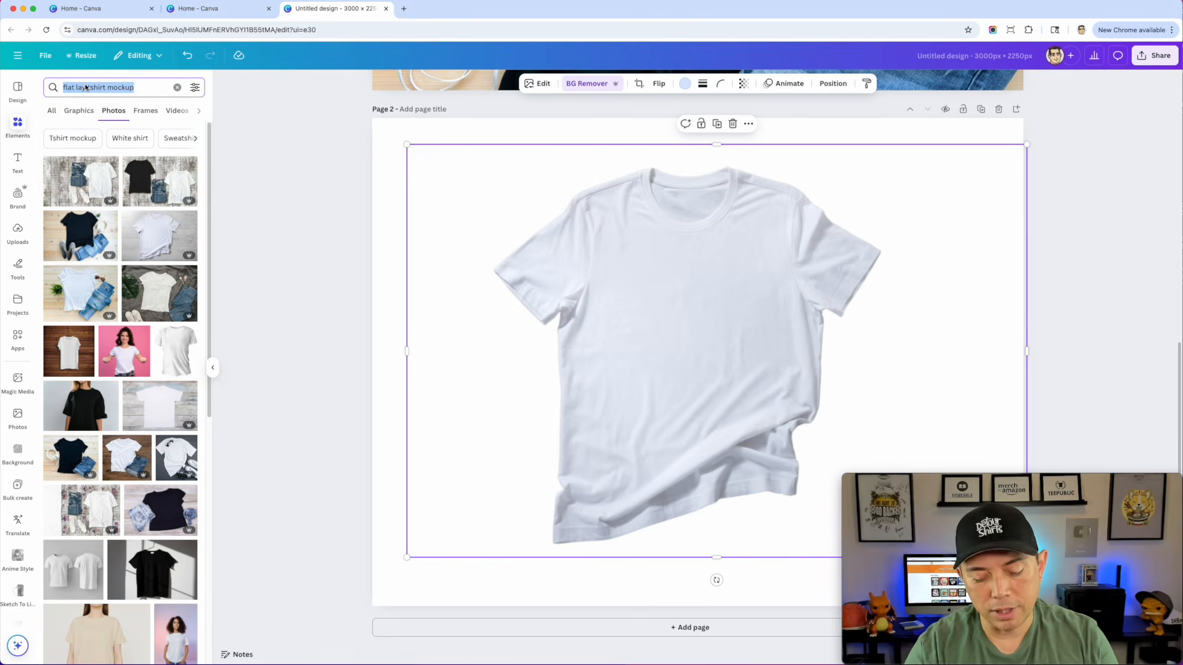
pyautogui.write('b')
pyautogui.press('BackSpace')
pyautogui.write('wood')
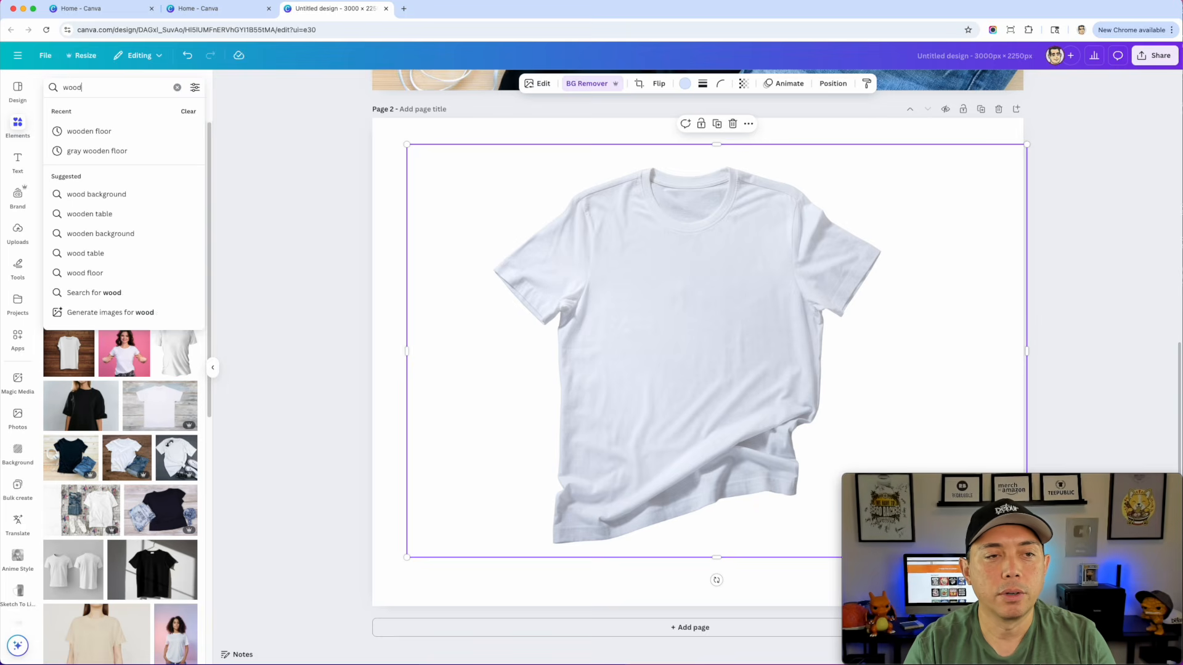
pyautogui.write('en backgrou')
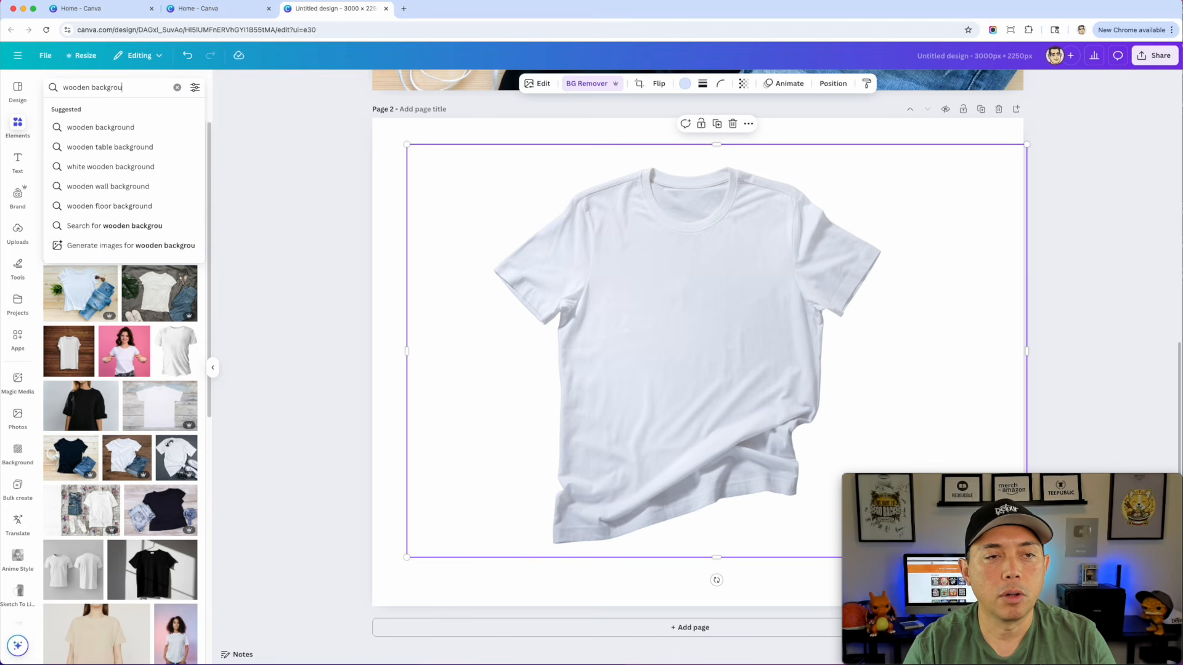
pyautogui.write('nd')
pyautogui.press('Return')
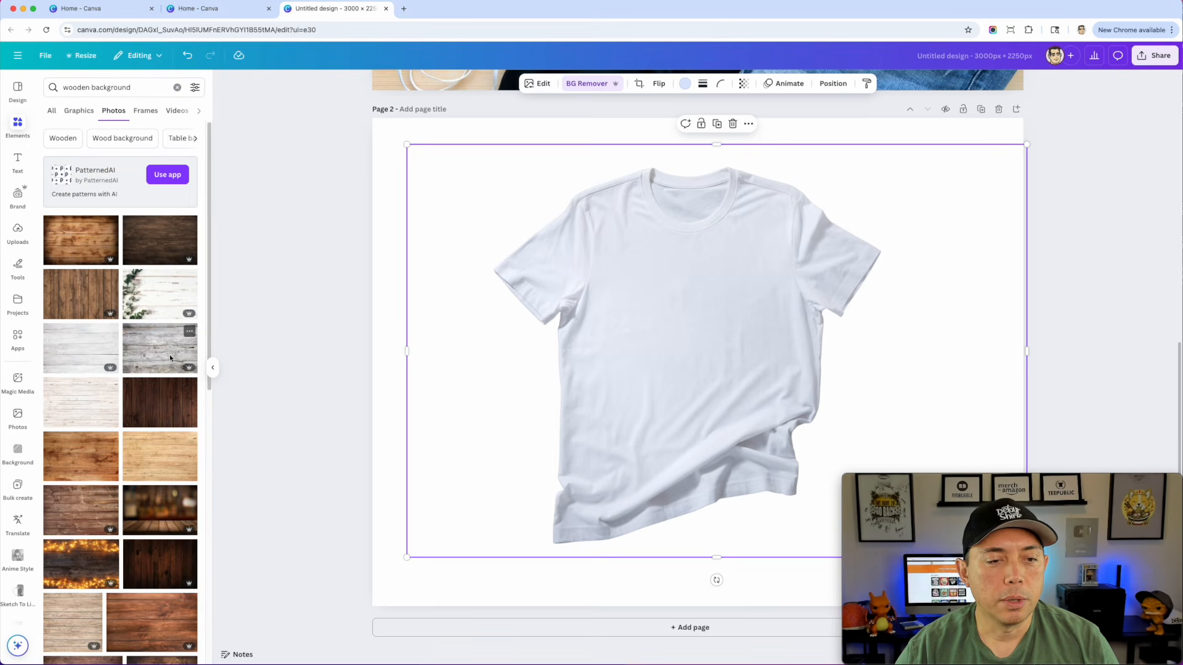
# - Try the white wooden background with green leaves on page 2, enlarging it over the T-shirt
pyautogui.click(162, 284)
pyautogui.moveTo(805, 339); pyautogui.dragTo(740, 290)
pyautogui.moveTo(547, 348); pyautogui.dragTo(699, 523)
pyautogui.moveTo(509, 289); pyautogui.dragTo(371, 185)
pyautogui.press('Delete')
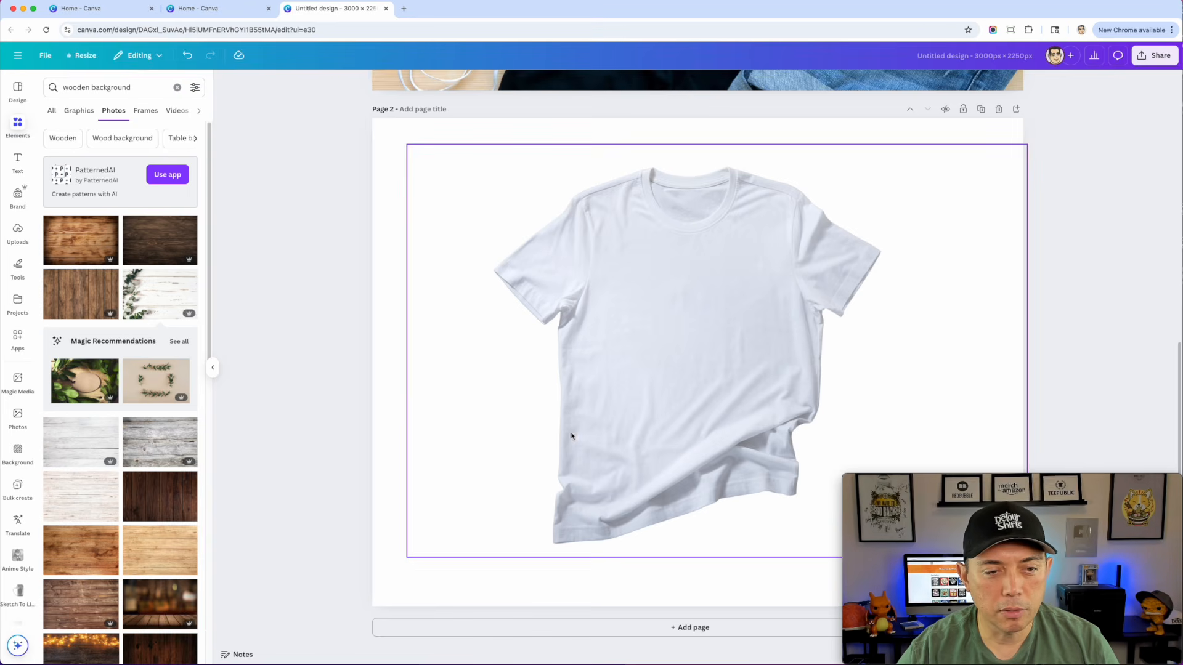
# - Try the light whitewashed wood plank photo on page 2, enlarged to cover the whole page
pyautogui.scroll(-1, 96, 479)
pyautogui.click(95, 479)
pyautogui.moveTo(660, 346); pyautogui.dragTo(753, 451)
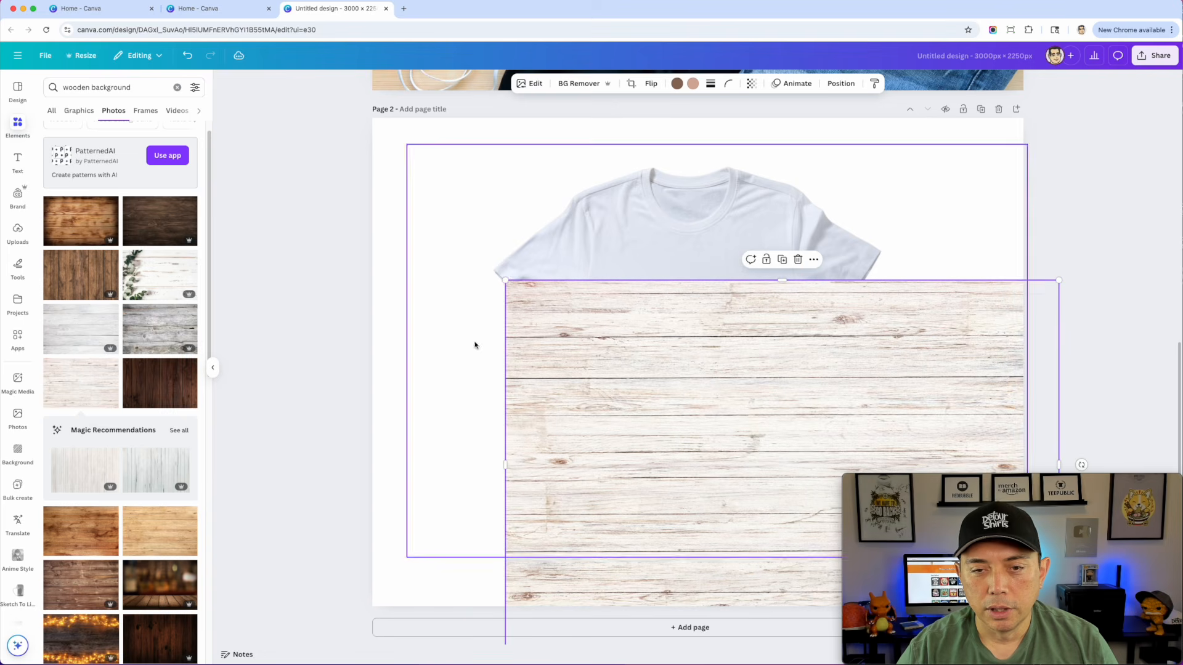
pyautogui.moveTo(507, 284); pyautogui.dragTo(254, 100)
pyautogui.moveTo(550, 326); pyautogui.dragTo(567, 299)
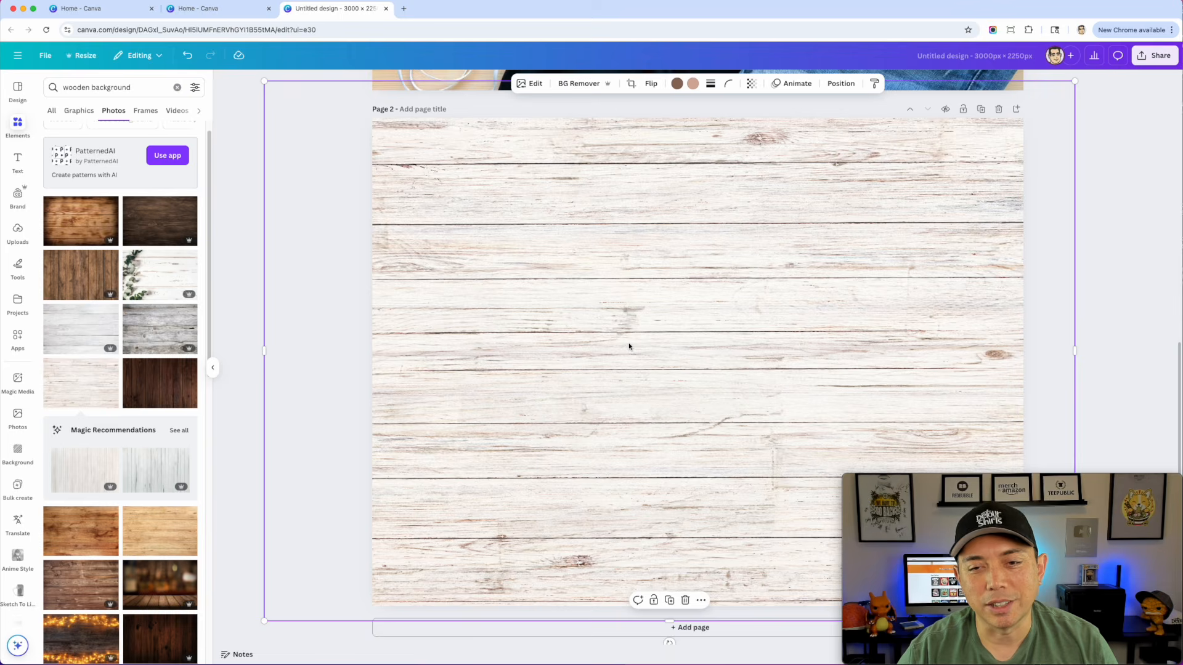
pyautogui.press('Delete')
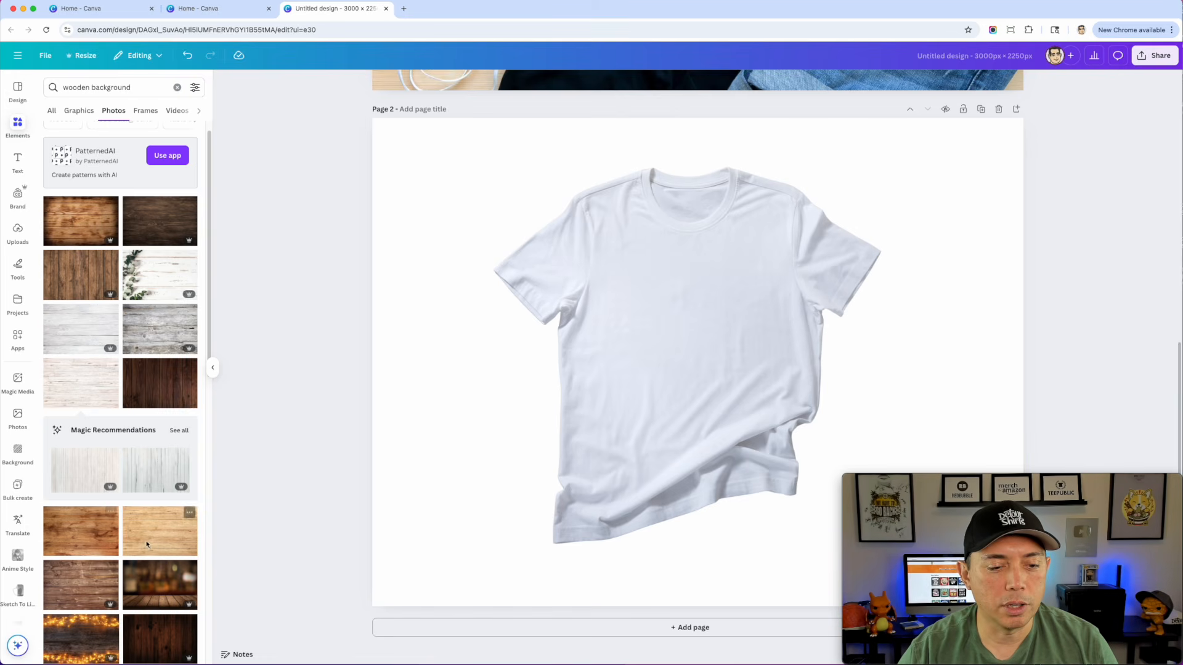
# - Add the dark brown wood plank photo to page 2 and enlarge and position it to cover the page
pyautogui.scroll(-10, 147, 544)
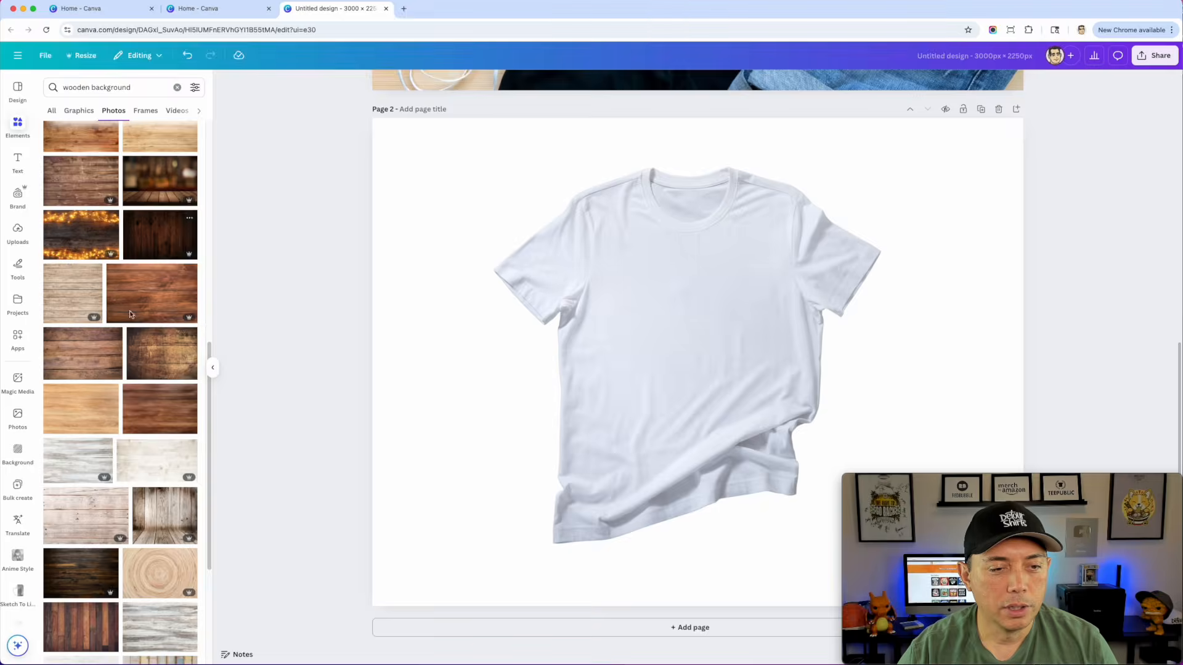
pyautogui.scroll(-3, 129, 314)
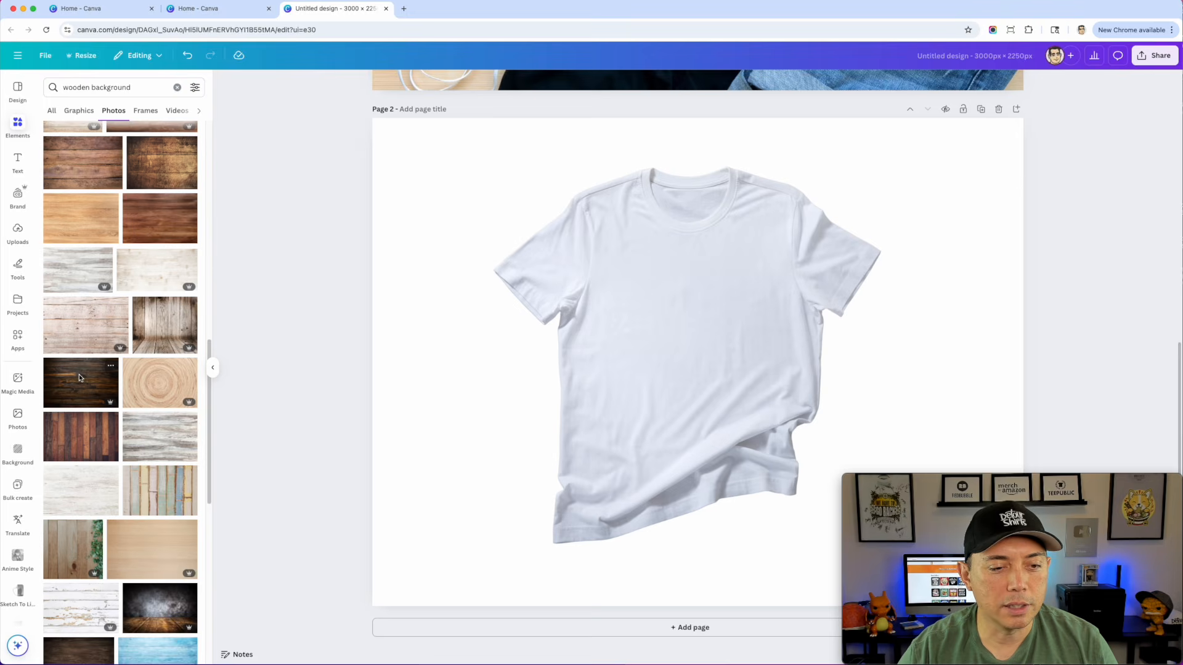
pyautogui.click(79, 375)
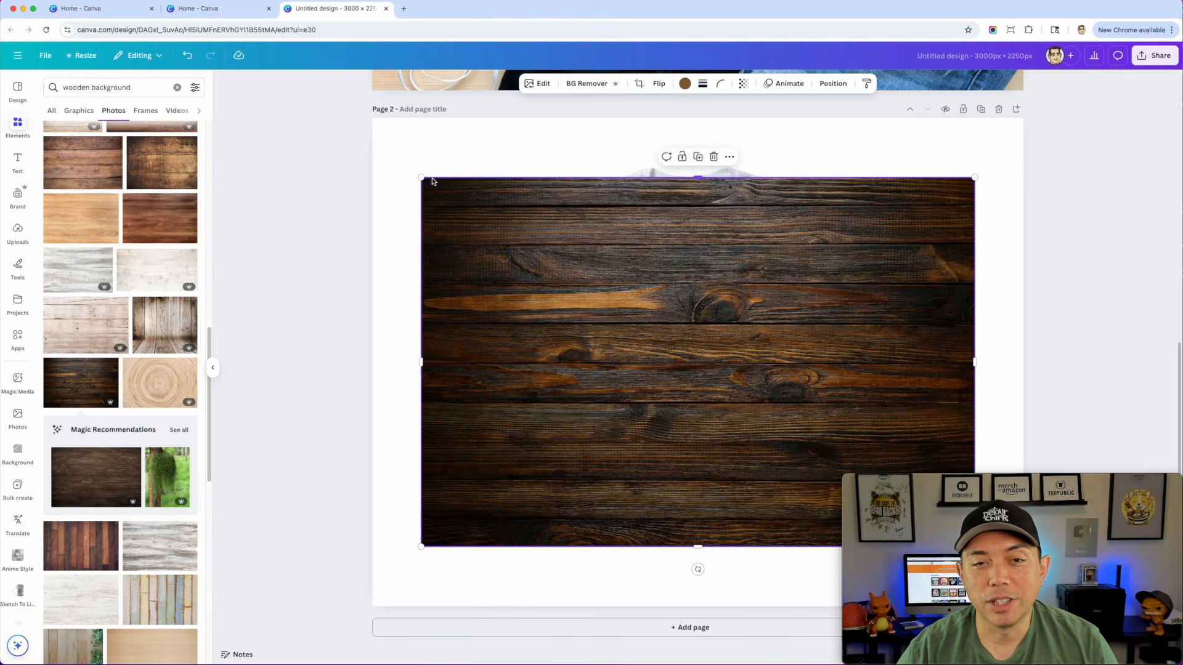
pyautogui.moveTo(421, 177); pyautogui.dragTo(285, 101)
pyautogui.moveTo(385, 201); pyautogui.dragTo(451, 246)
pyautogui.moveTo(361, 153); pyautogui.dragTo(293, 106)
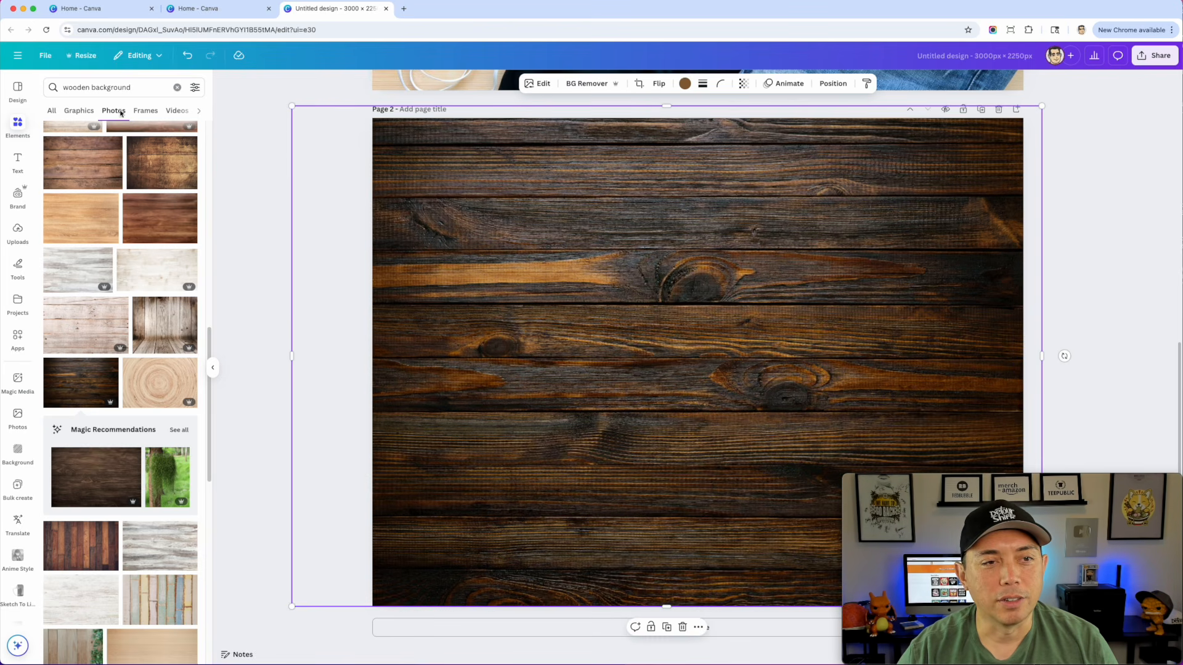
# - Search the photos for "background"
pyautogui.click(96, 88)
pyautogui.moveTo(90, 87); pyautogui.dragTo(47, 84)
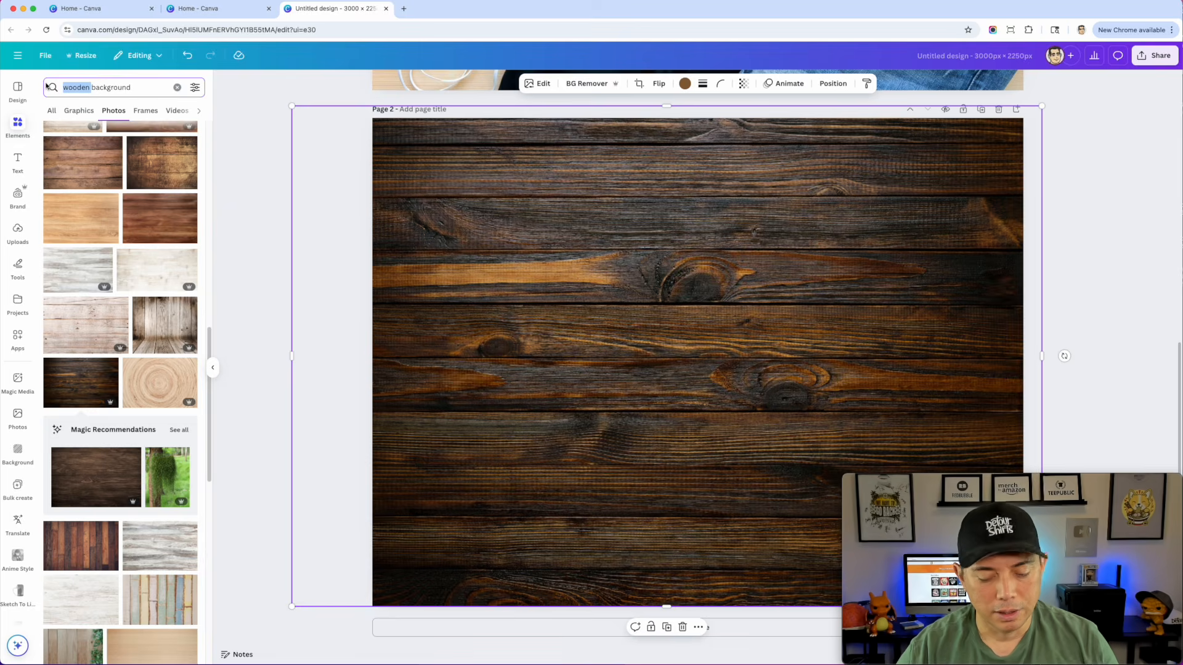
pyautogui.press('BackSpace')
pyautogui.press('Return')
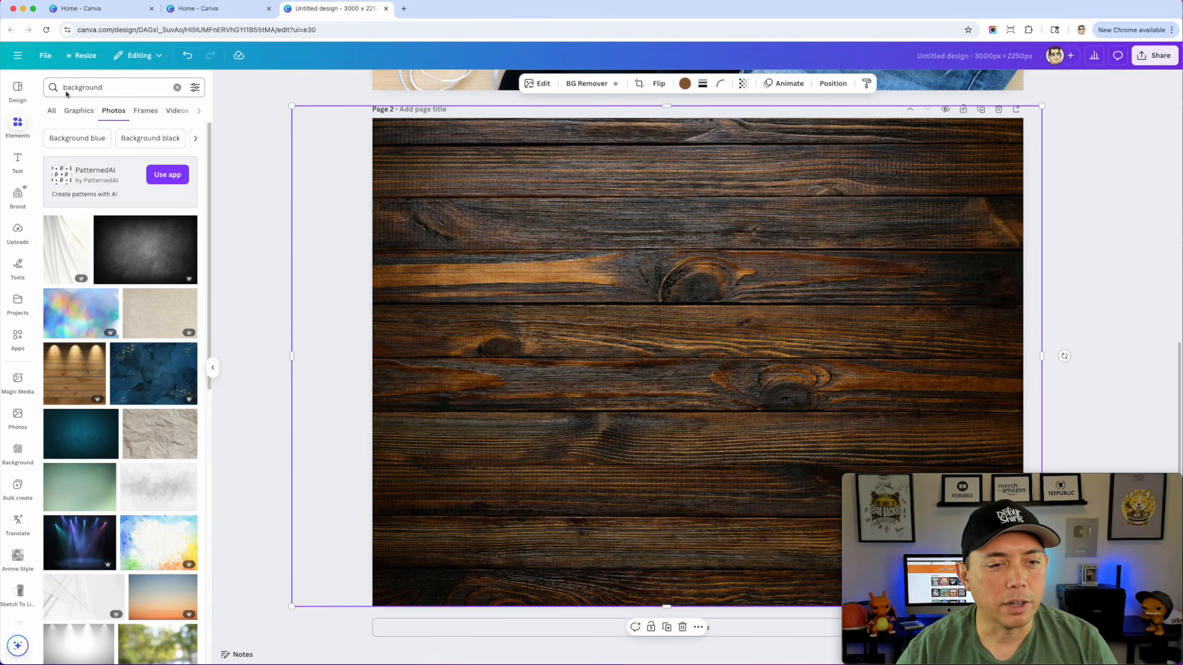
# - Try the dark grey, blue marbled, spotlit wood and pastel bokeh photos one by one on page 2, deleting each
pyautogui.click(133, 261)
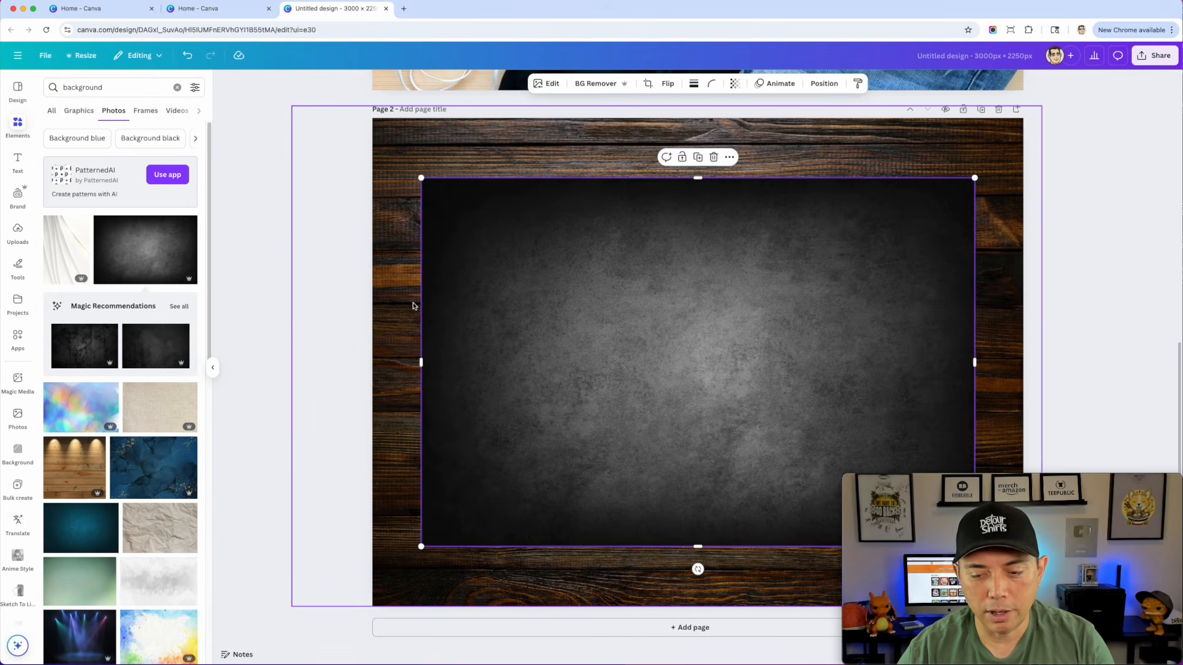
pyautogui.press('Delete')
pyautogui.click(158, 461)
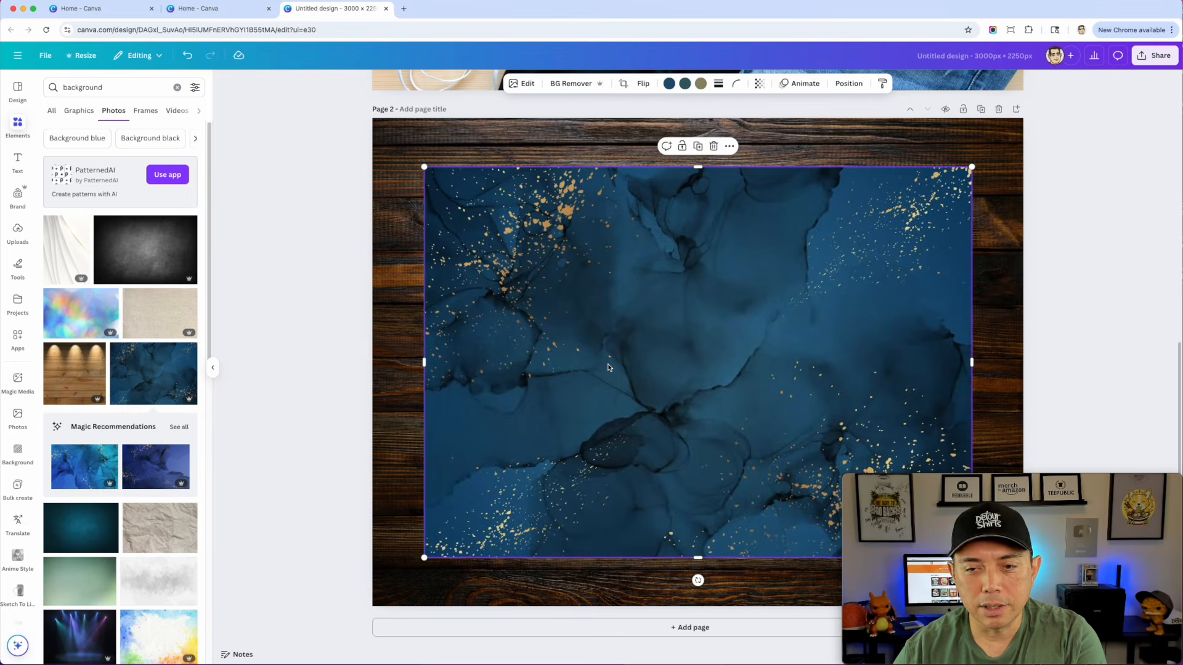
pyautogui.press('Delete')
pyautogui.click(62, 378)
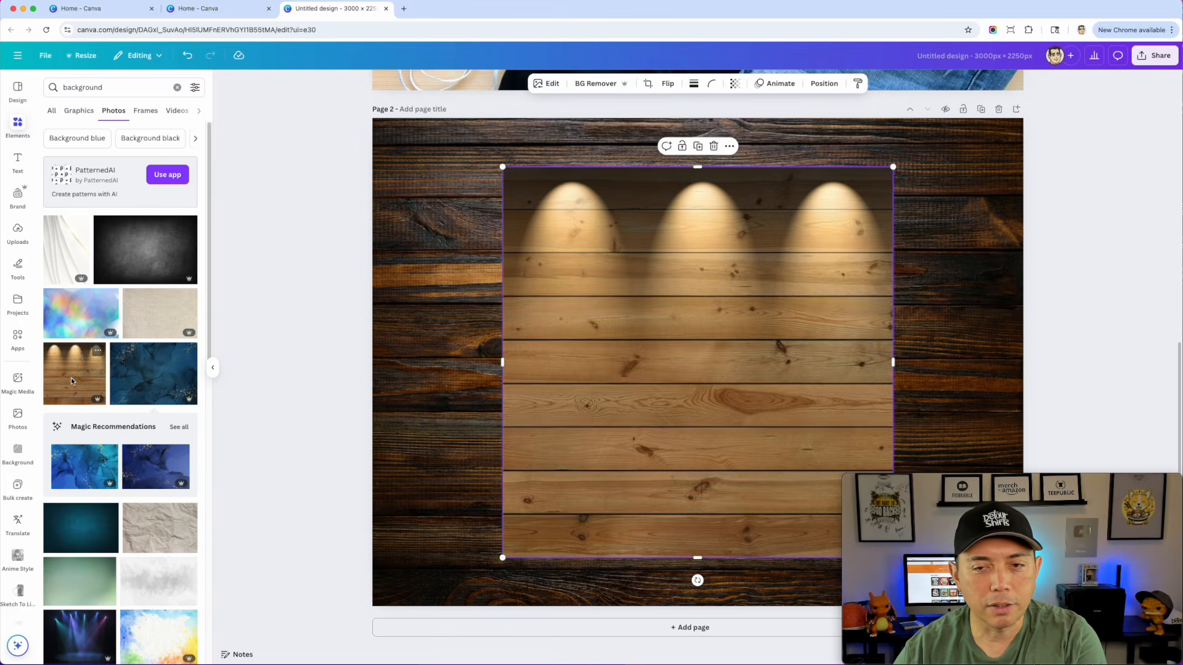
pyautogui.press('Delete')
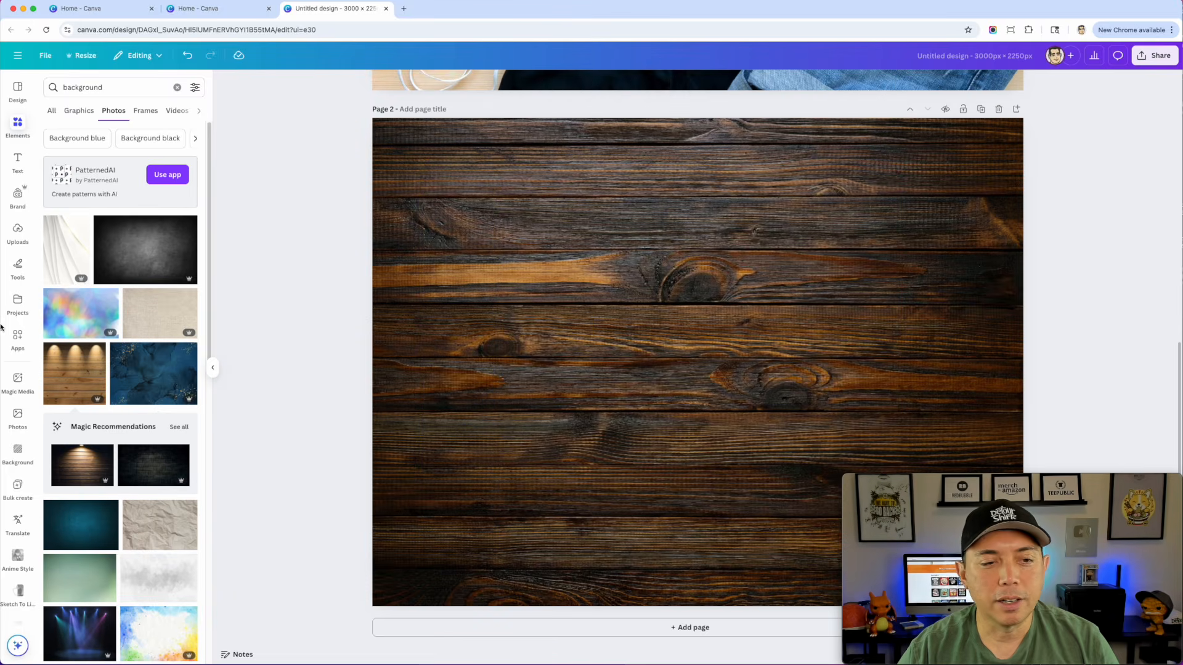
pyautogui.click(80, 313)
pyautogui.moveTo(749, 391); pyautogui.dragTo(693, 370)
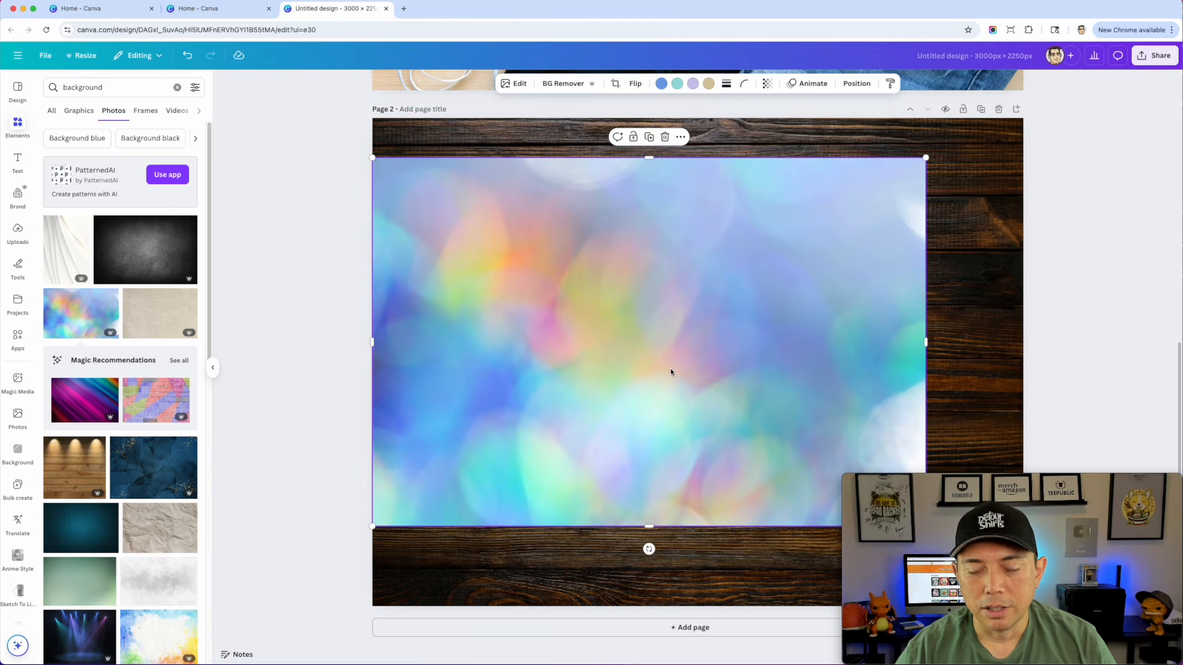
pyautogui.press('Delete')
# - Send the dark brown wood plank photo on page 2 behind the white T-shirt
pyautogui.rightClick(563, 328)
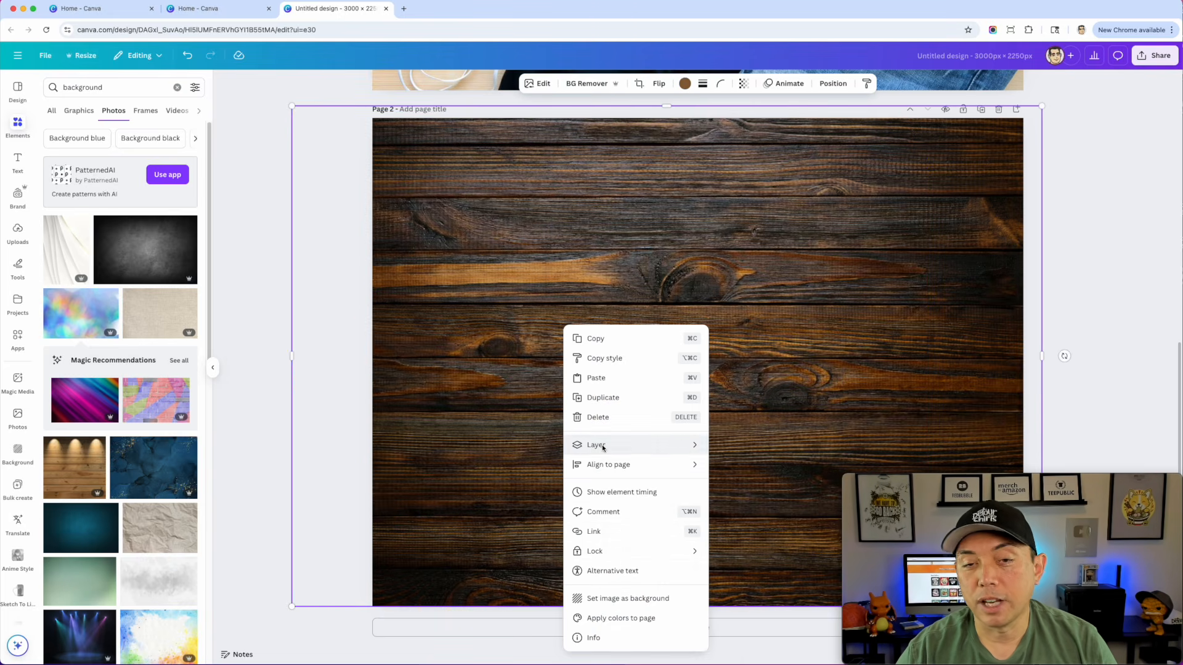
pyautogui.moveTo(602, 448)
pyautogui.click(752, 504)
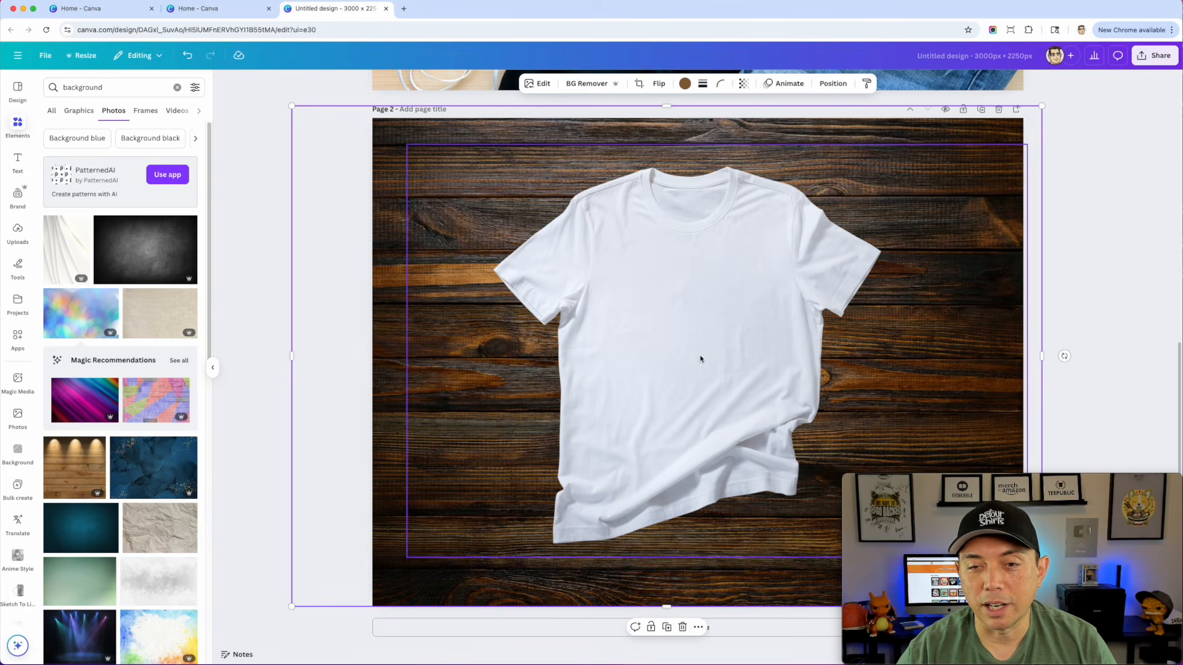
# - Enlarge the white T-shirt on page 2 and position it so it fills most of the page height
pyautogui.click(507, 407)
pyautogui.moveTo(406, 557); pyautogui.dragTo(306, 652)
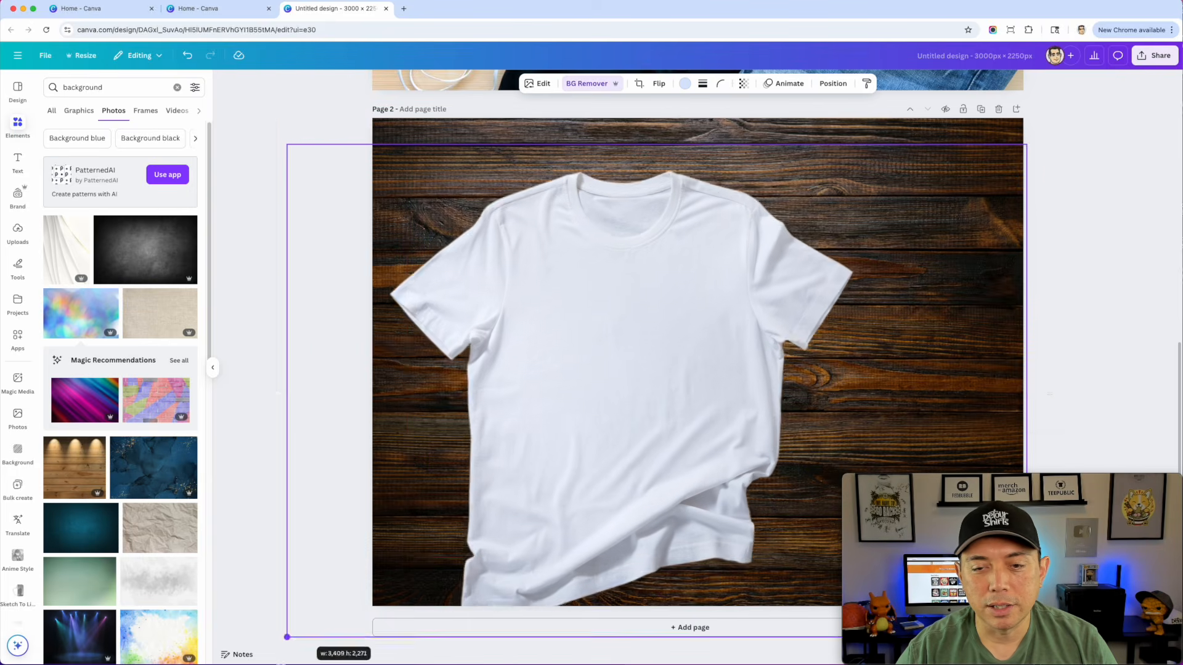
pyautogui.moveTo(653, 400); pyautogui.dragTo(620, 422)
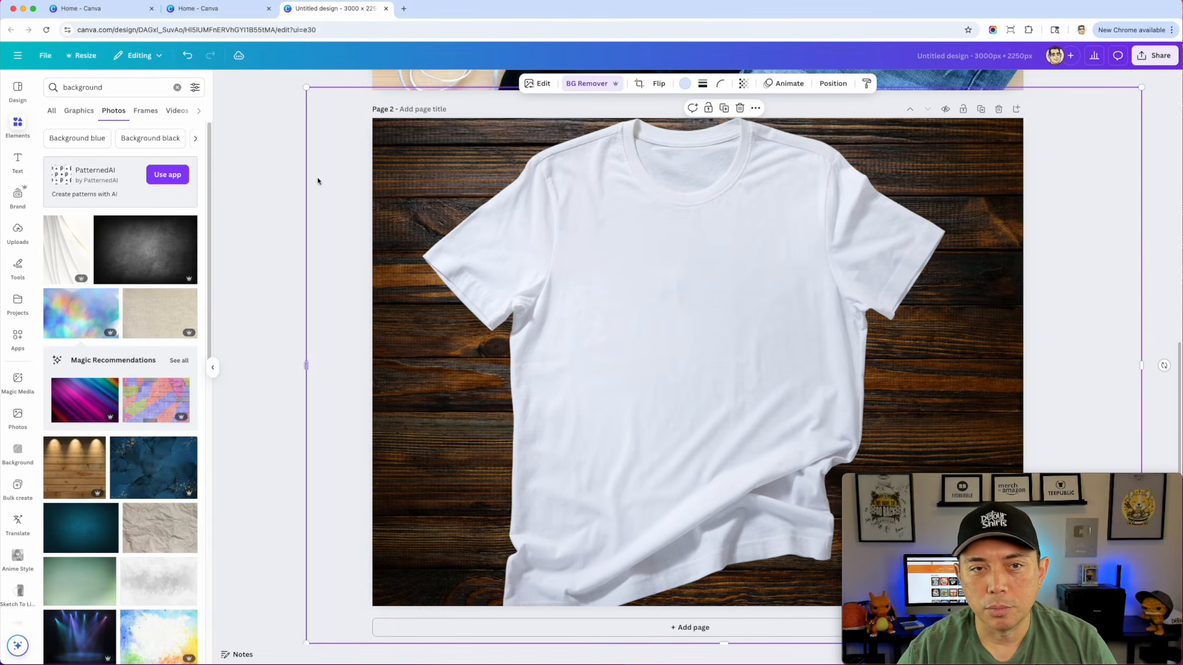
pyautogui.moveTo(309, 88); pyautogui.dragTo(258, 72)
pyautogui.moveTo(584, 267); pyautogui.dragTo(591, 267)
pyautogui.click(252, 257)
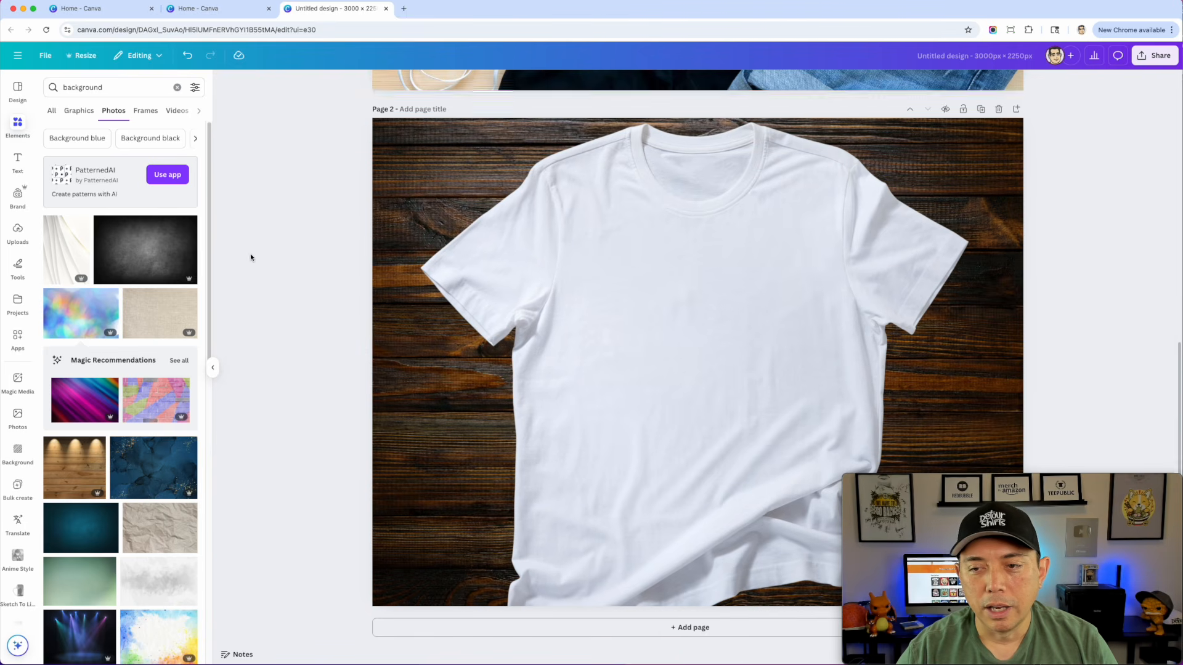
# - Give the white T-shirt a Drop shadow with a shorter distance and nudge the shirt into place on the page
pyautogui.click(733, 283)
pyautogui.click(536, 84)
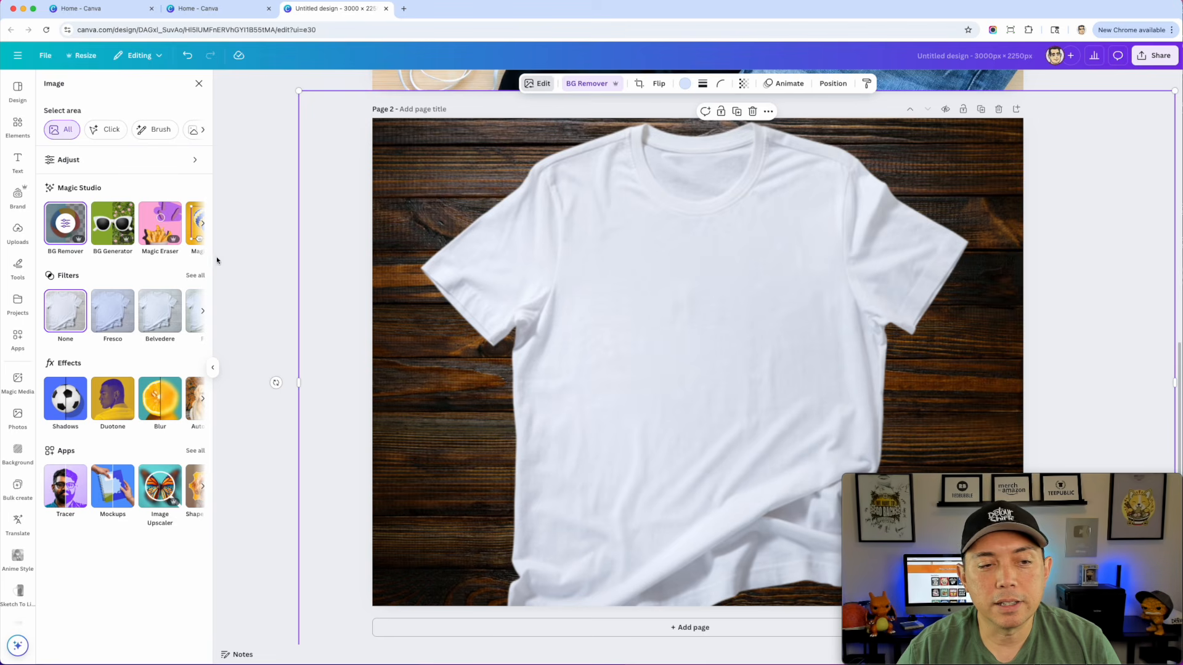
pyautogui.click(74, 409)
pyautogui.click(124, 208)
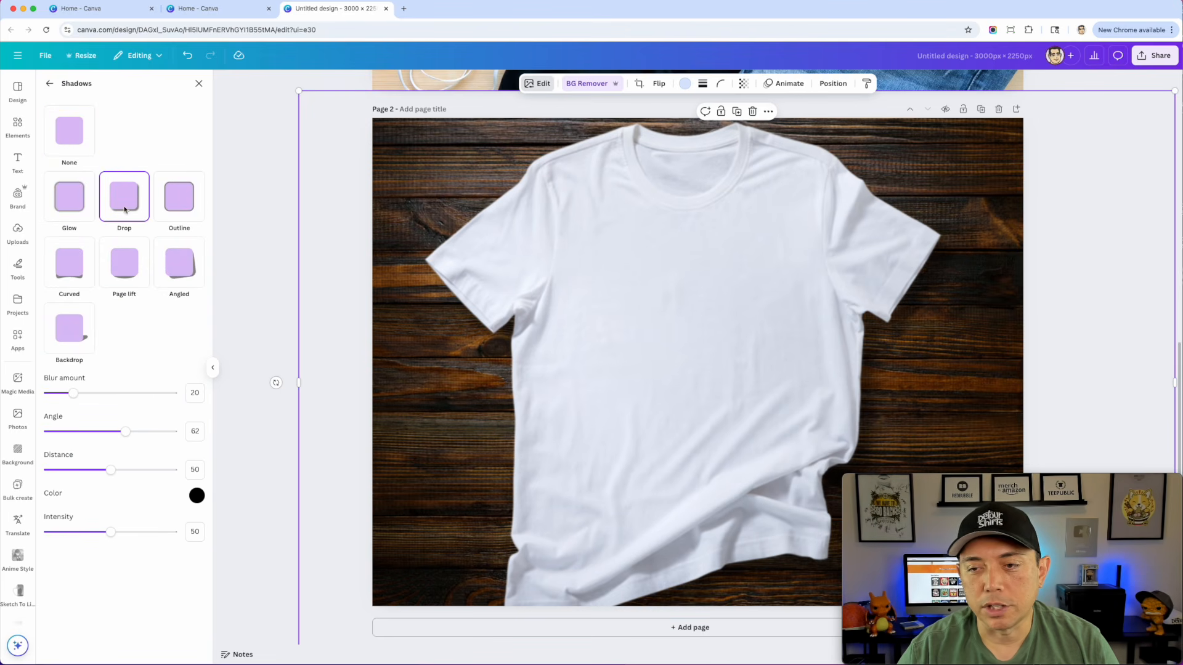
pyautogui.moveTo(109, 470); pyautogui.dragTo(69, 471)
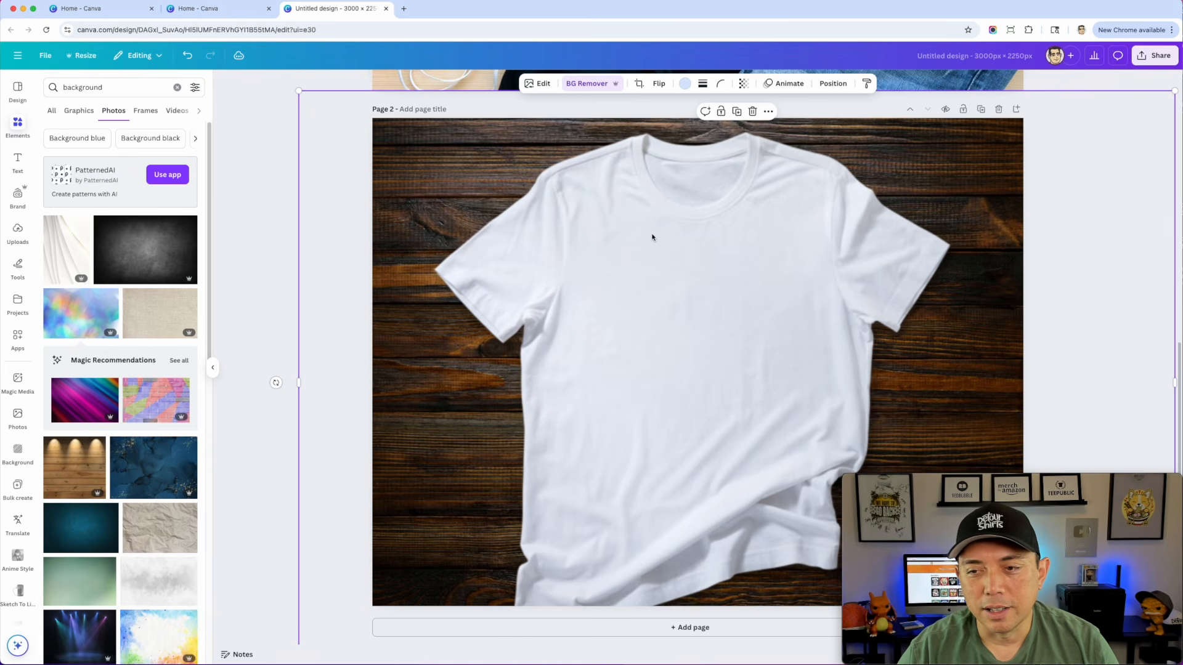
pyautogui.moveTo(716, 261); pyautogui.dragTo(724, 267)
pyautogui.click(281, 152)
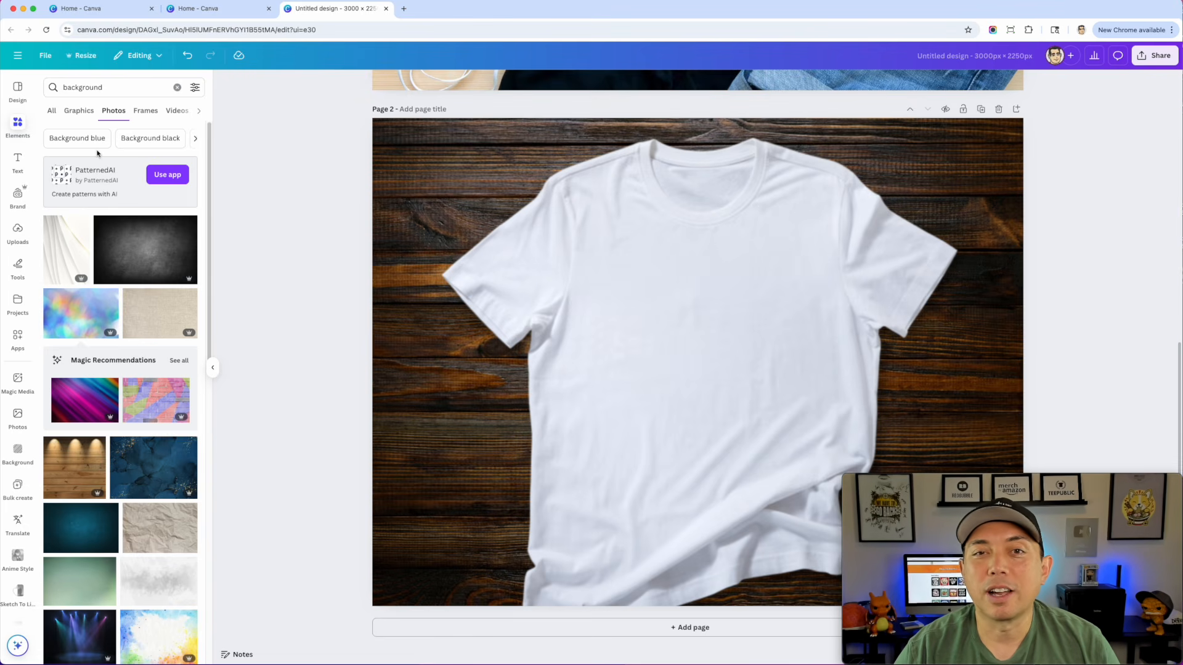
# - Search the photos for "flat lay jeans"
pyautogui.scroll(6, 357, 211)
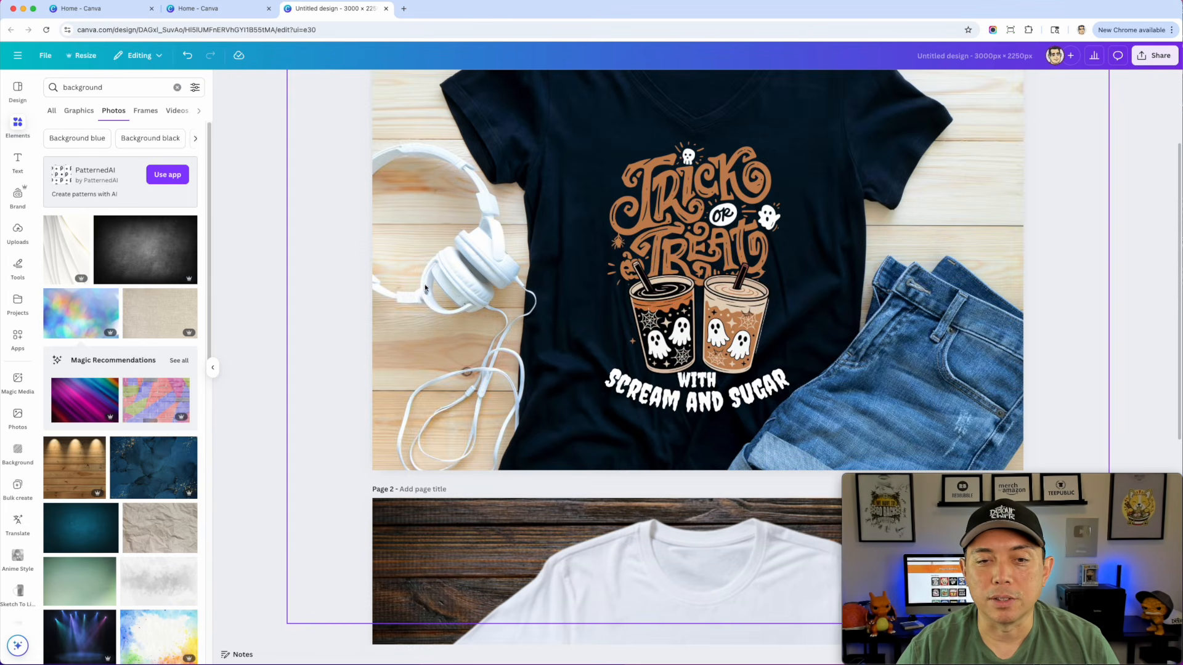
pyautogui.scroll(-6, 427, 375)
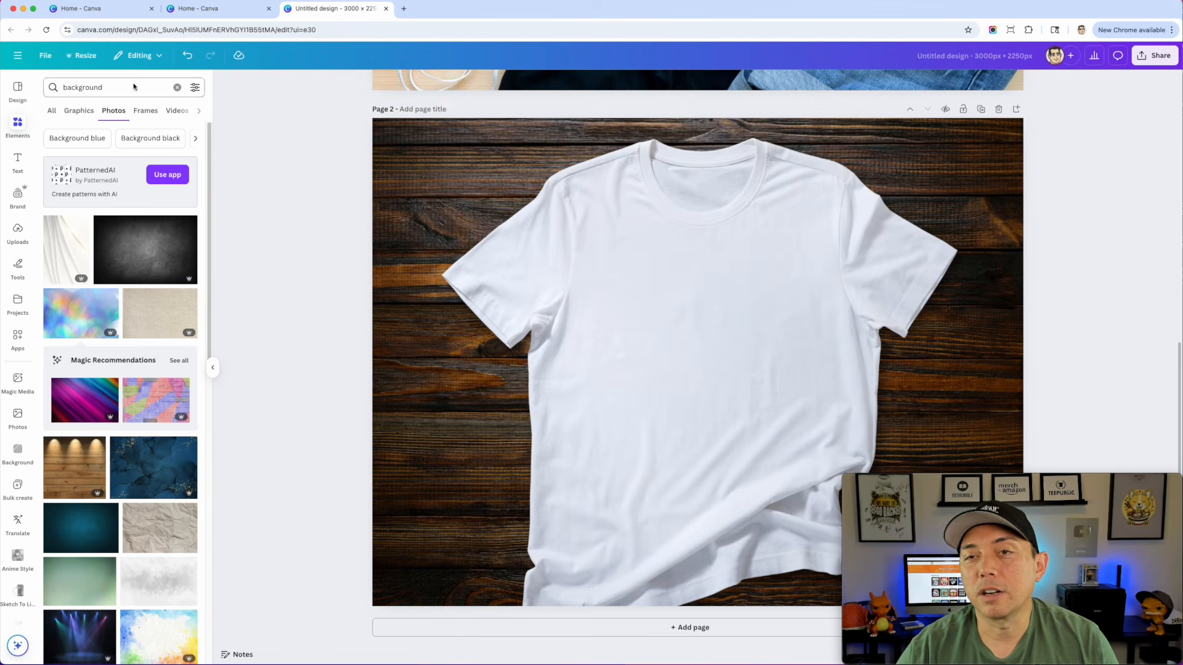
pyautogui.doubleClick(91, 88)
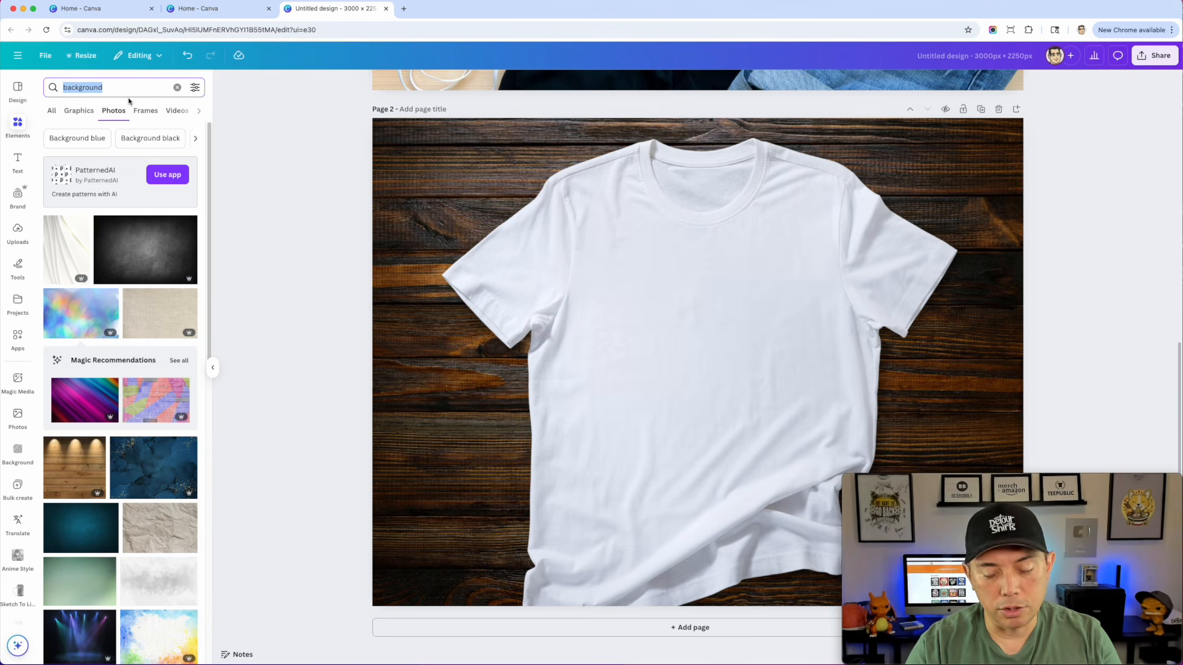
pyautogui.write('flat lay ')
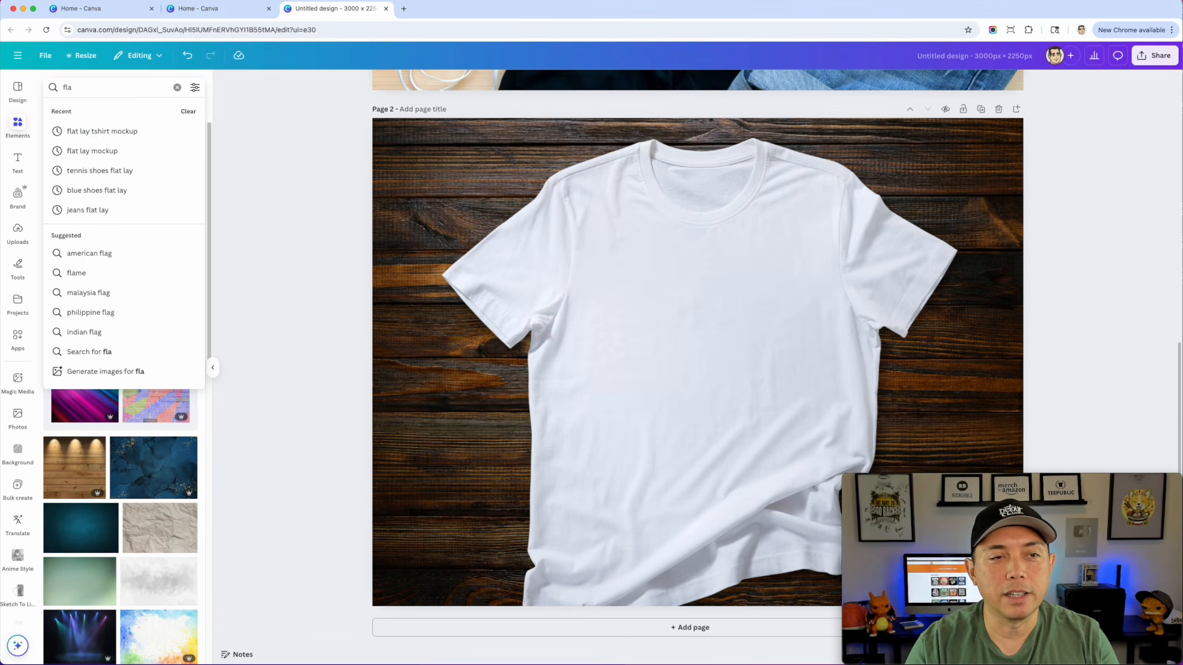
pyautogui.write('jeans')
pyautogui.press('Return')
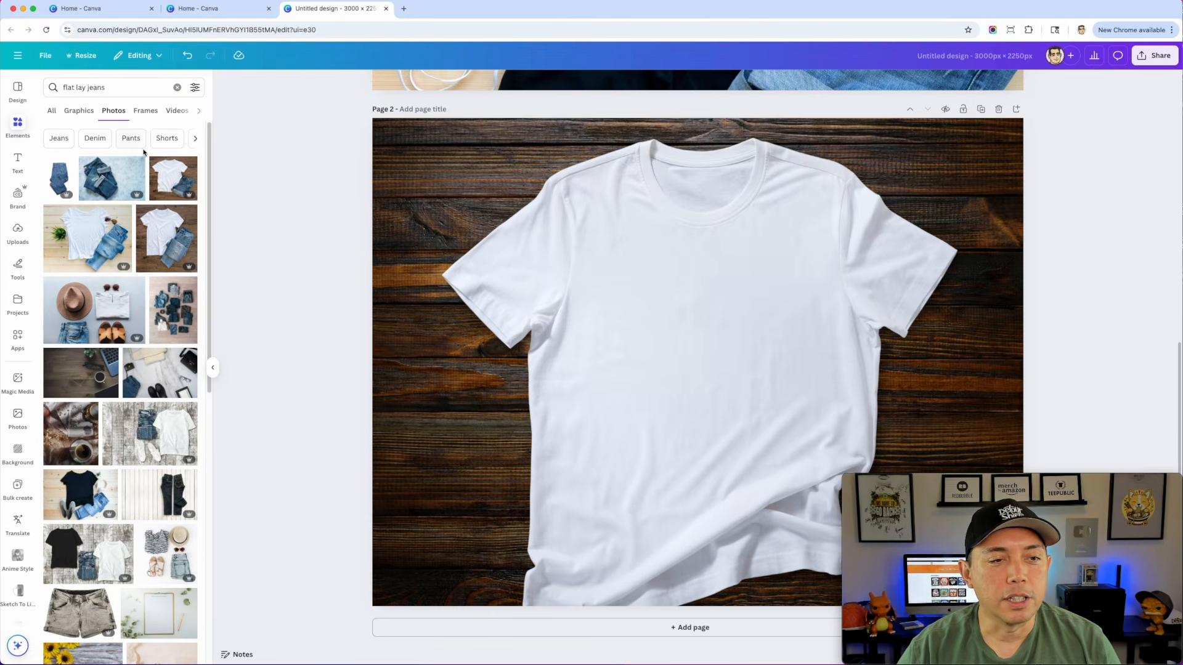
# - Add the folded blue jeans photo to page 2 and remove its background
pyautogui.click(58, 179)
pyautogui.moveTo(724, 228); pyautogui.dragTo(672, 222)
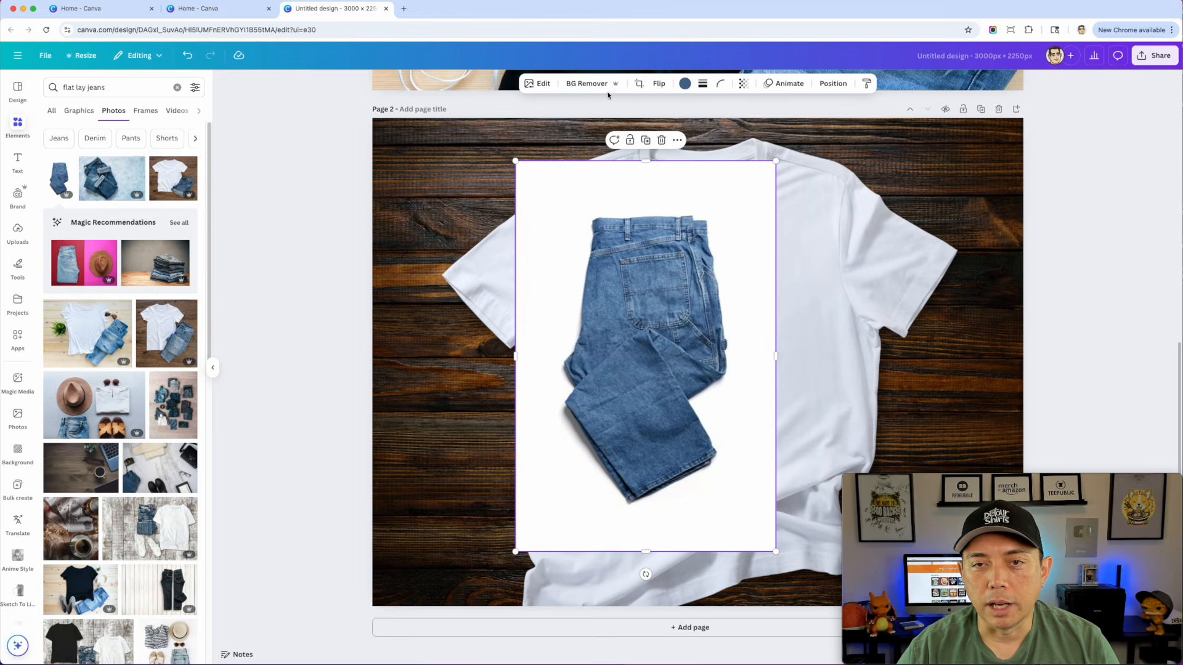
pyautogui.click(584, 84)
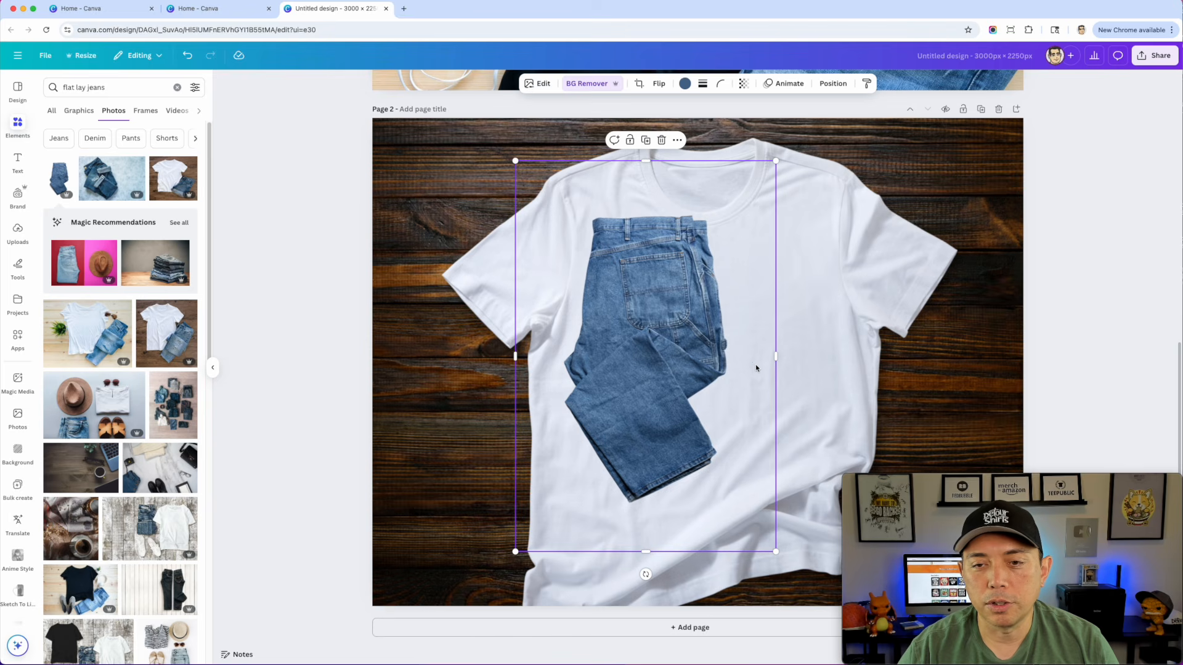
# - Enlarge the jeans, tilt them clockwise and place them partly cropped in the page's lower-left corner over the shirt
pyautogui.moveTo(778, 550); pyautogui.dragTo(1003, 653)
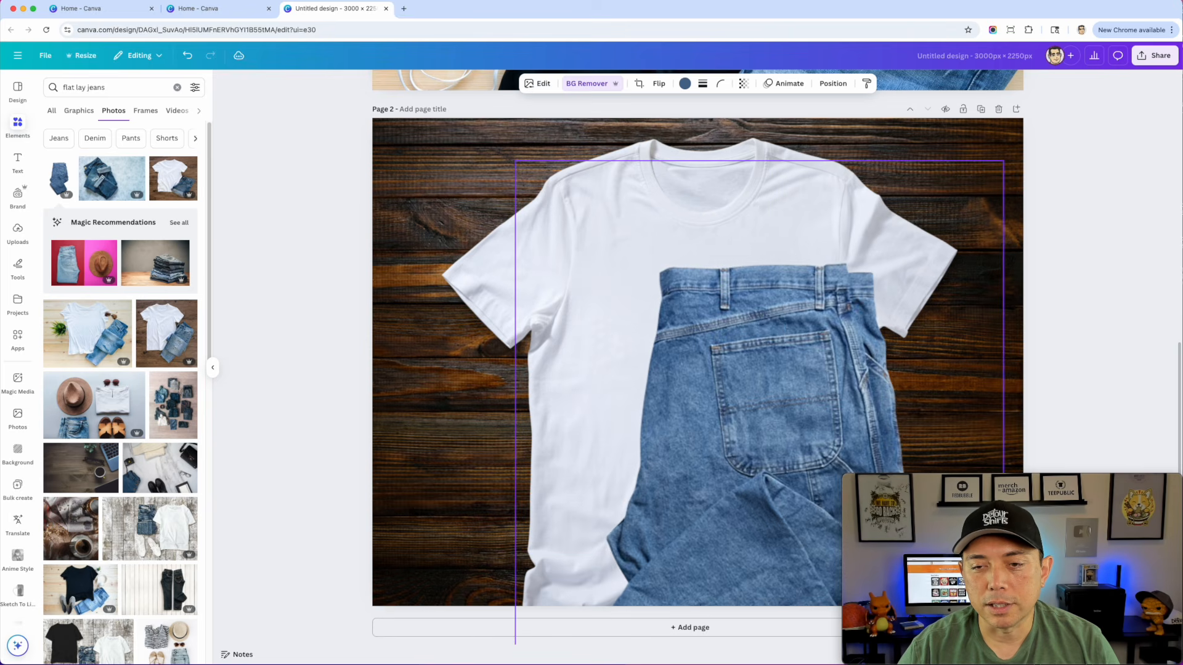
pyautogui.moveTo(778, 222); pyautogui.dragTo(490, 266)
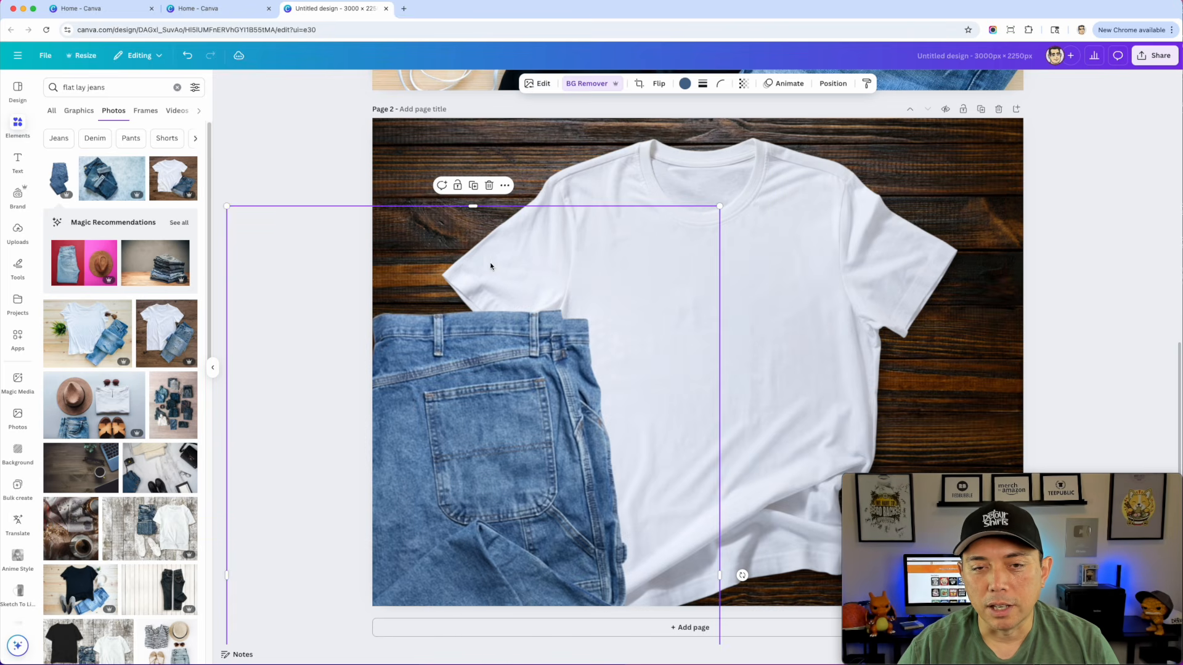
pyautogui.moveTo(742, 576); pyautogui.dragTo(734, 635)
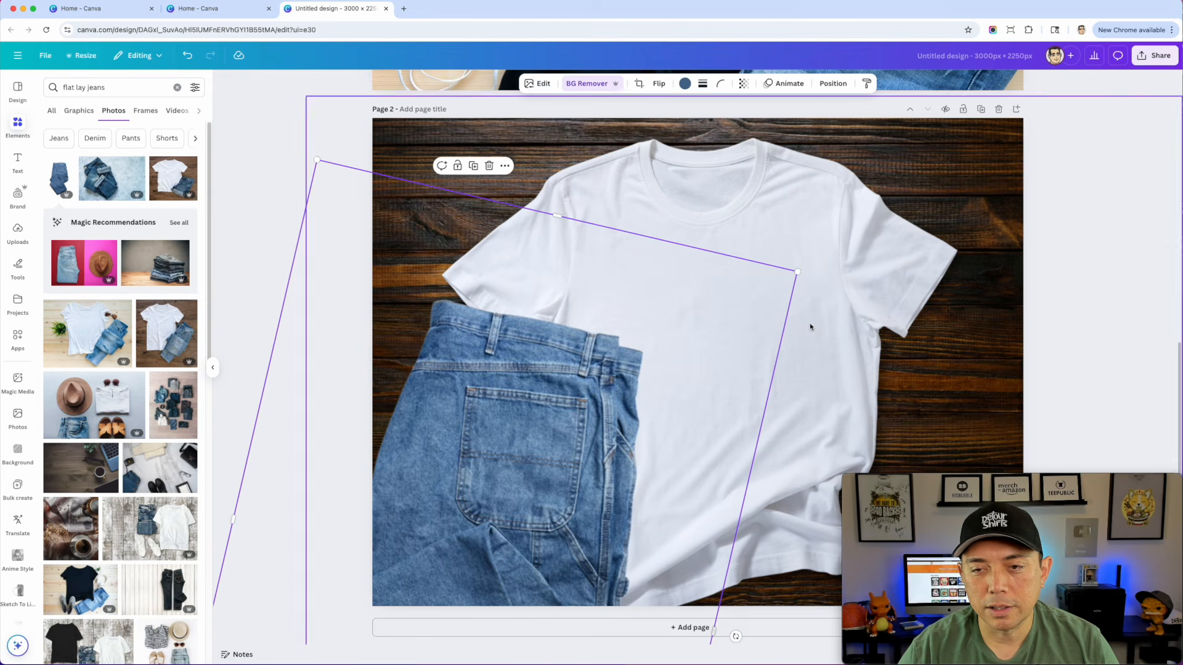
pyautogui.moveTo(798, 273); pyautogui.dragTo(695, 373)
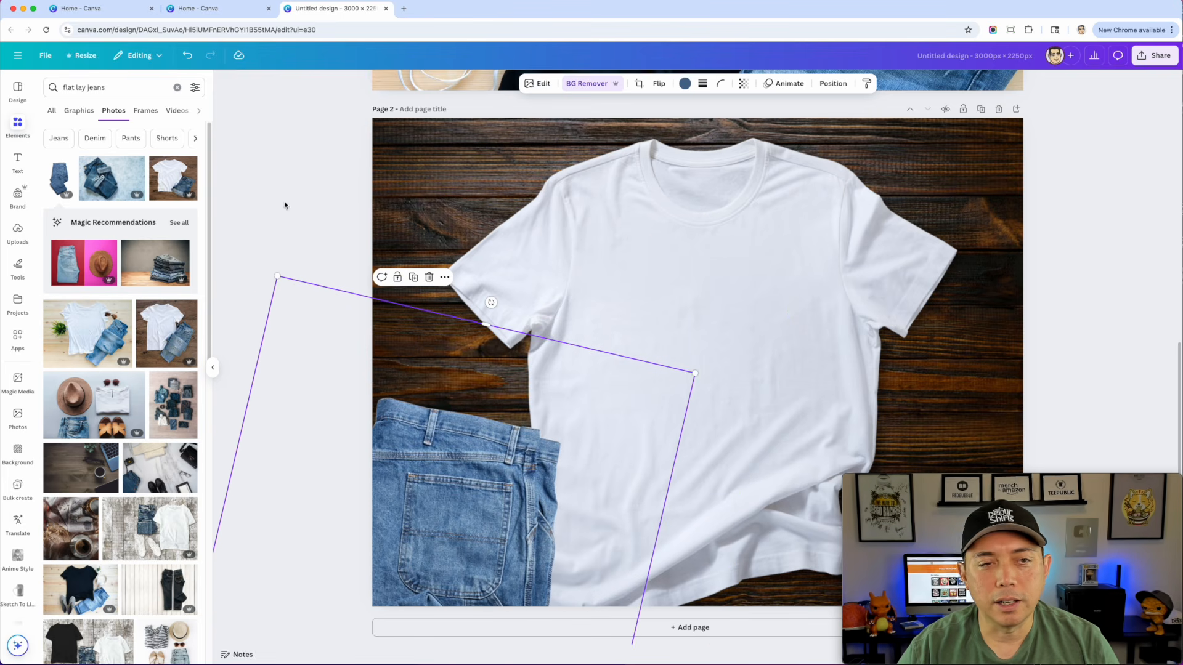
# - Give the jeans a Drop shadow with a shorter distance and shift them slightly toward the page's lower right
pyautogui.click(541, 84)
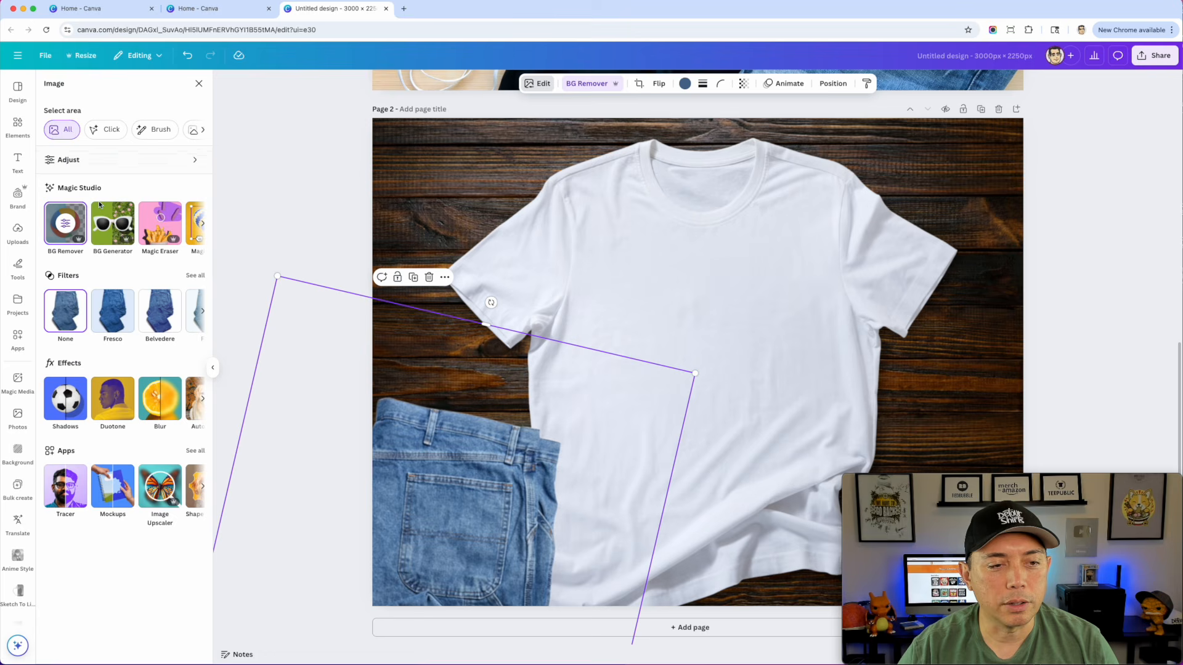
pyautogui.click(60, 406)
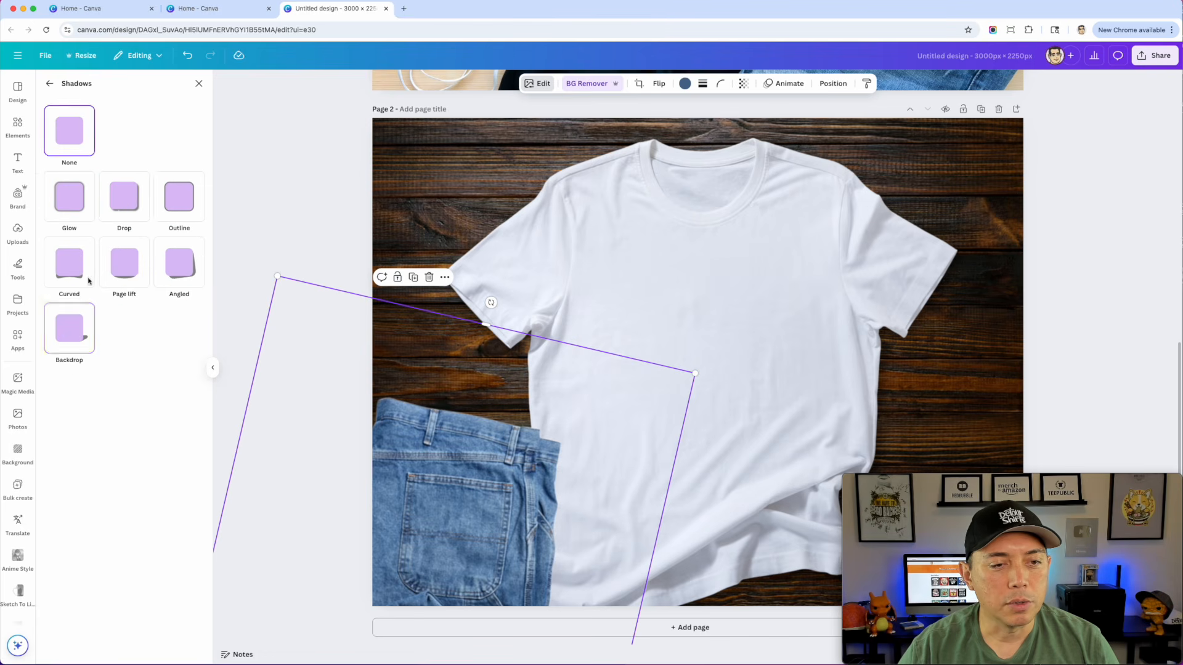
pyautogui.click(122, 204)
pyautogui.moveTo(567, 552); pyautogui.dragTo(584, 567)
pyautogui.moveTo(111, 470); pyautogui.dragTo(86, 469)
pyautogui.click(323, 245)
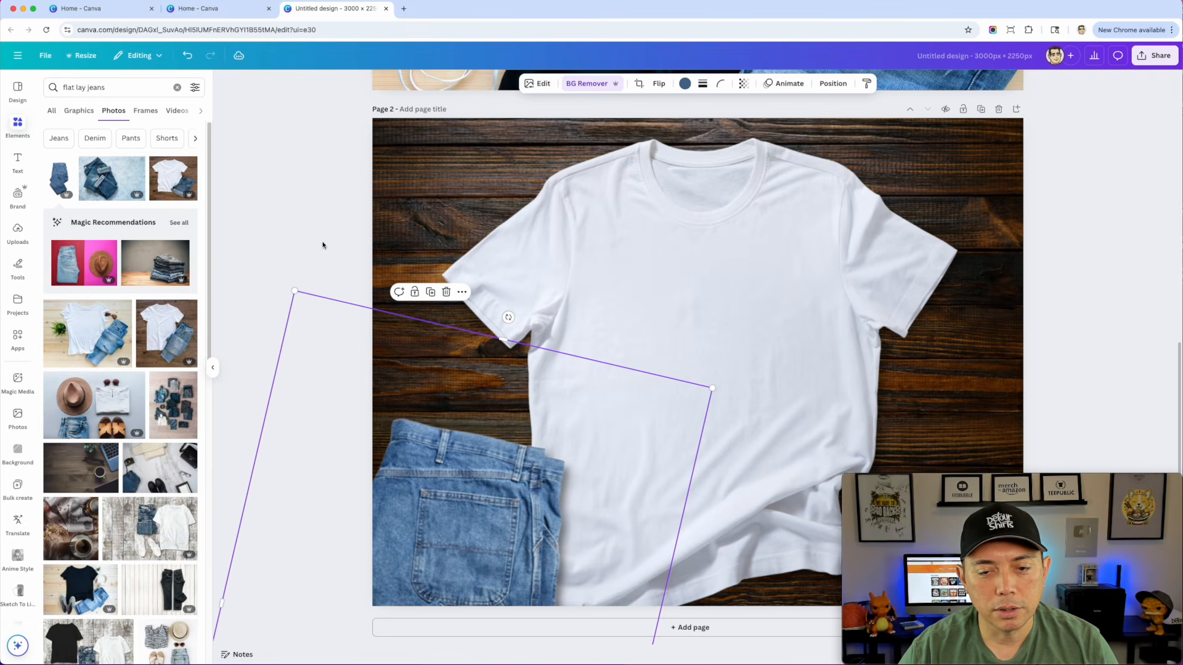
pyautogui.click(322, 243)
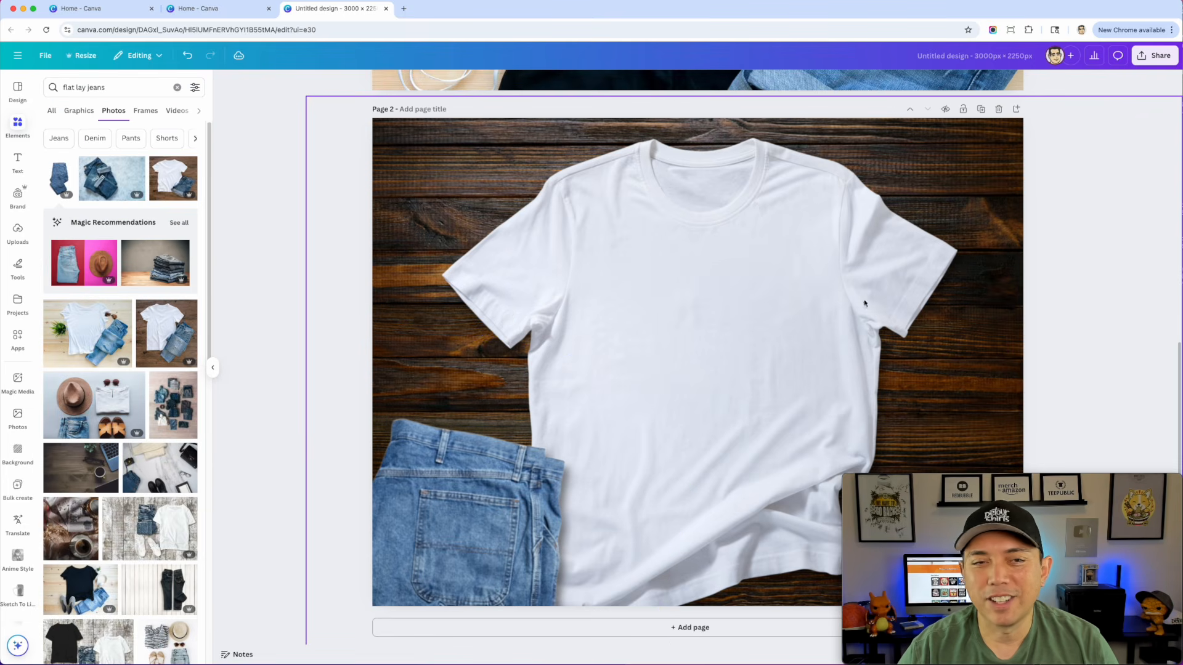
# - Search the photos for "flat lay tennis shoes"
pyautogui.doubleClick(80, 88)
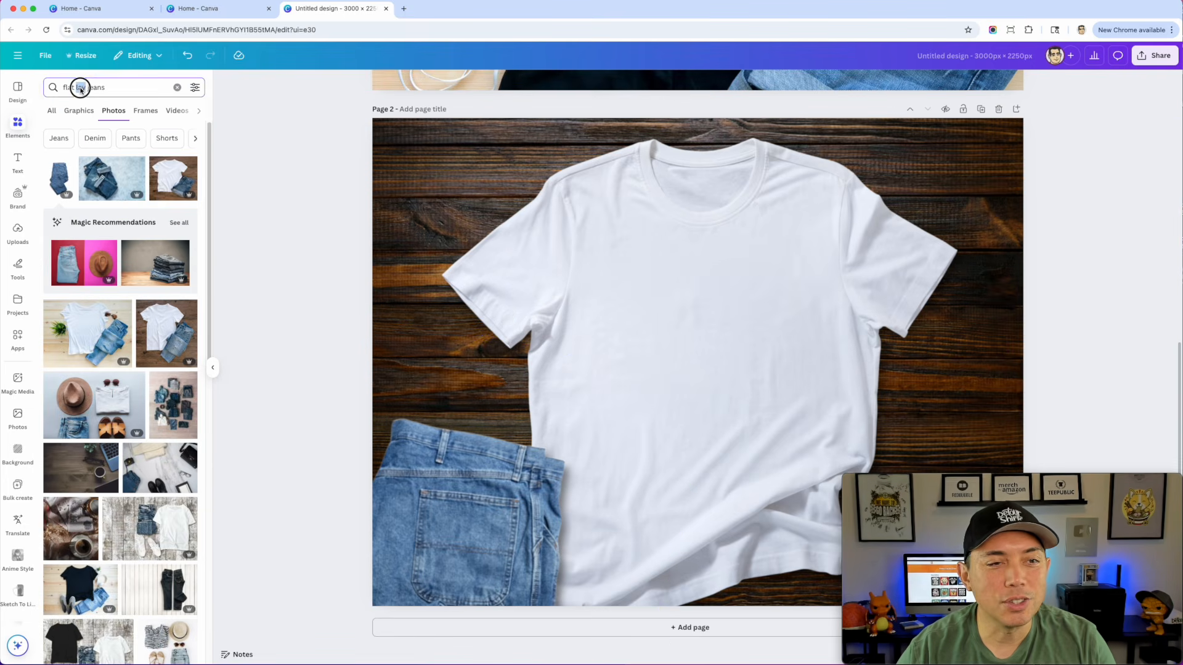
pyautogui.write('f')
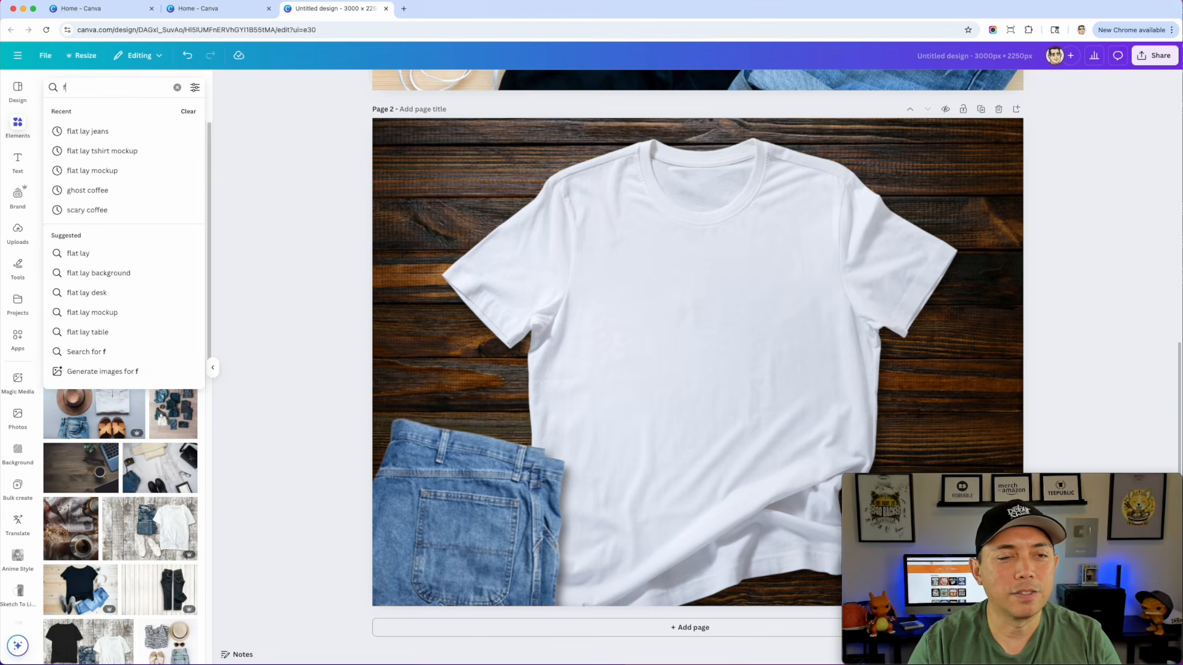
pyautogui.write('lat lay ')
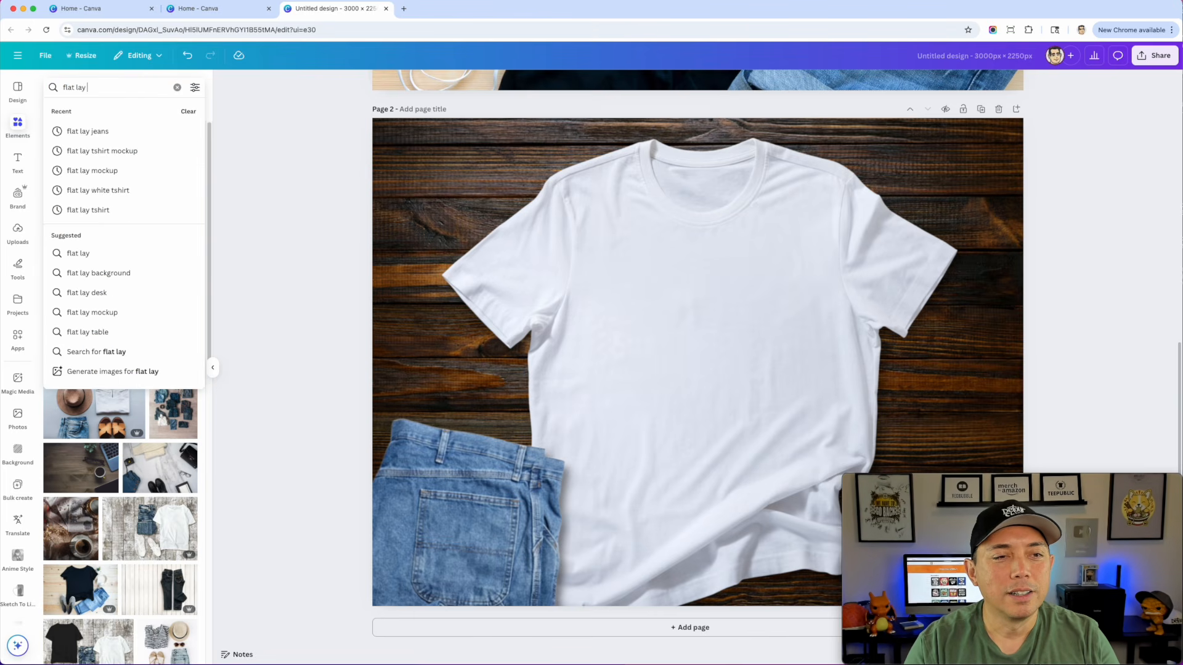
pyautogui.write('tennis shoes')
pyautogui.press('Return')
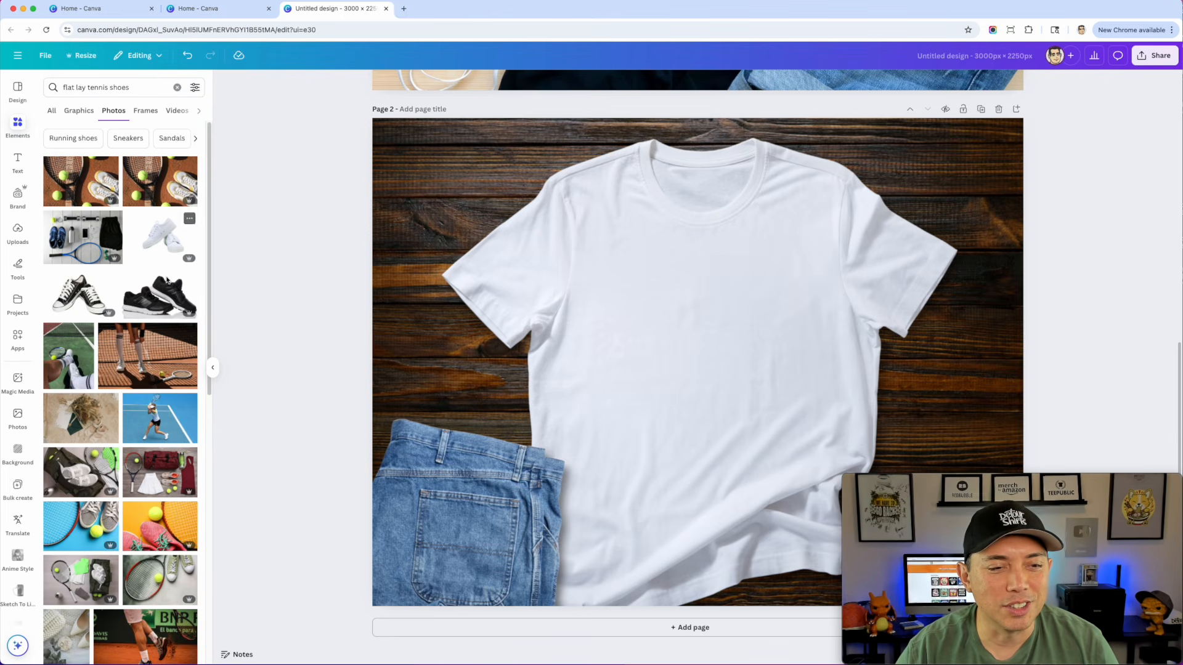
# - Add the photo of the pair of teal canvas sneakers seen from above to page 2 and remove its background
pyautogui.scroll(-1, 129, 304)
pyautogui.scroll(-10, 129, 303)
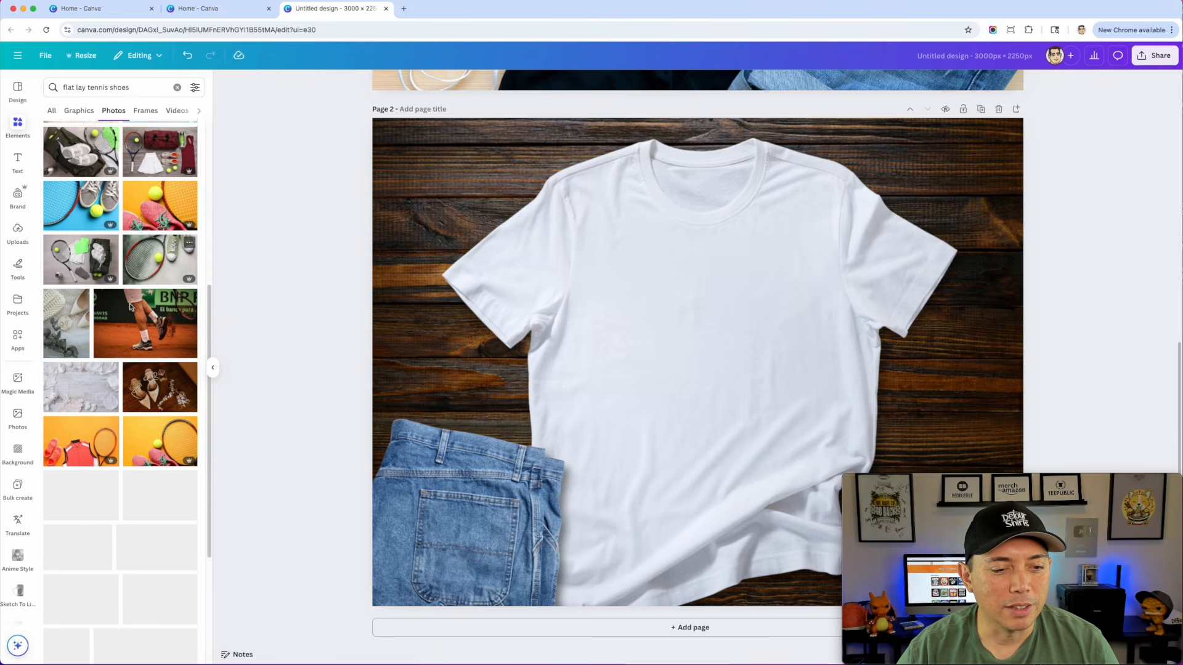
pyautogui.scroll(-5, 131, 308)
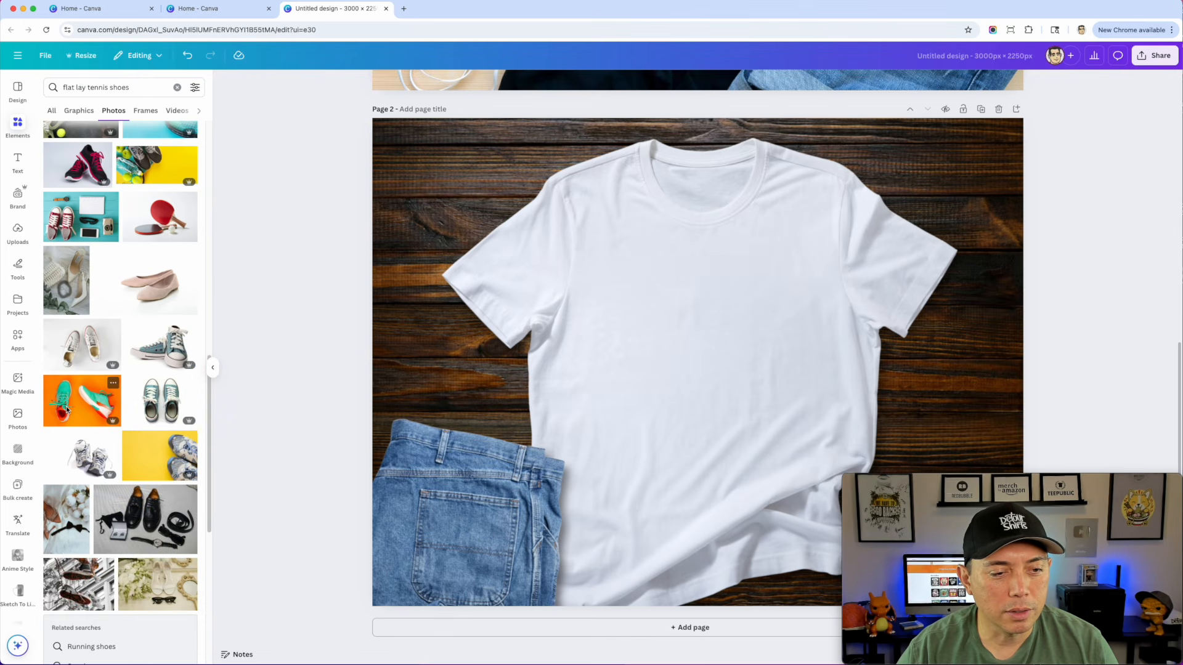
pyautogui.click(143, 403)
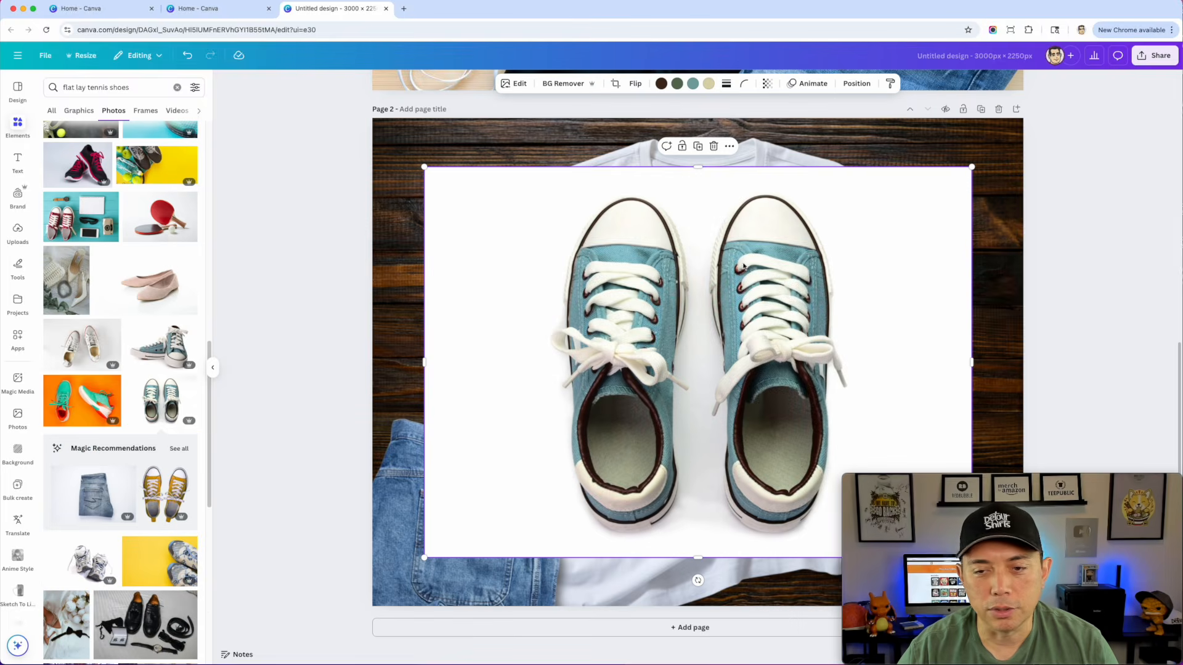
pyautogui.click(565, 84)
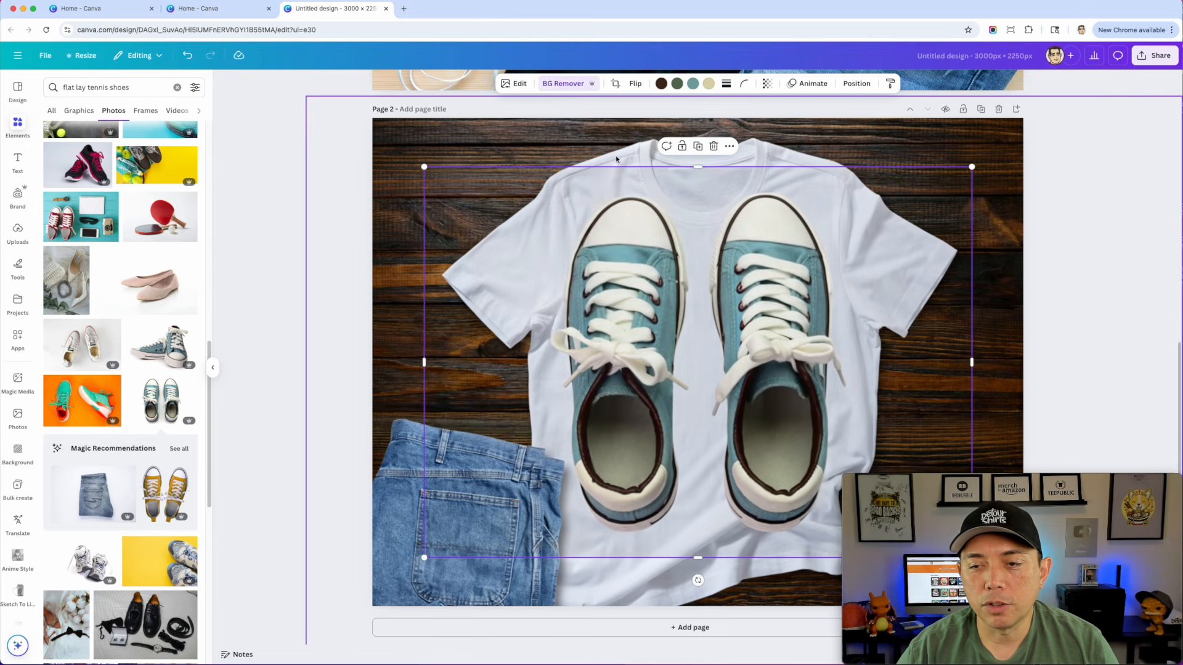
# - Shrink the sneakers, tilt them counterclockwise and place them partly cropped in the page's lower-right corner
pyautogui.moveTo(971, 166); pyautogui.dragTo(746, 326)
pyautogui.moveTo(629, 449); pyautogui.dragTo(156, 482)
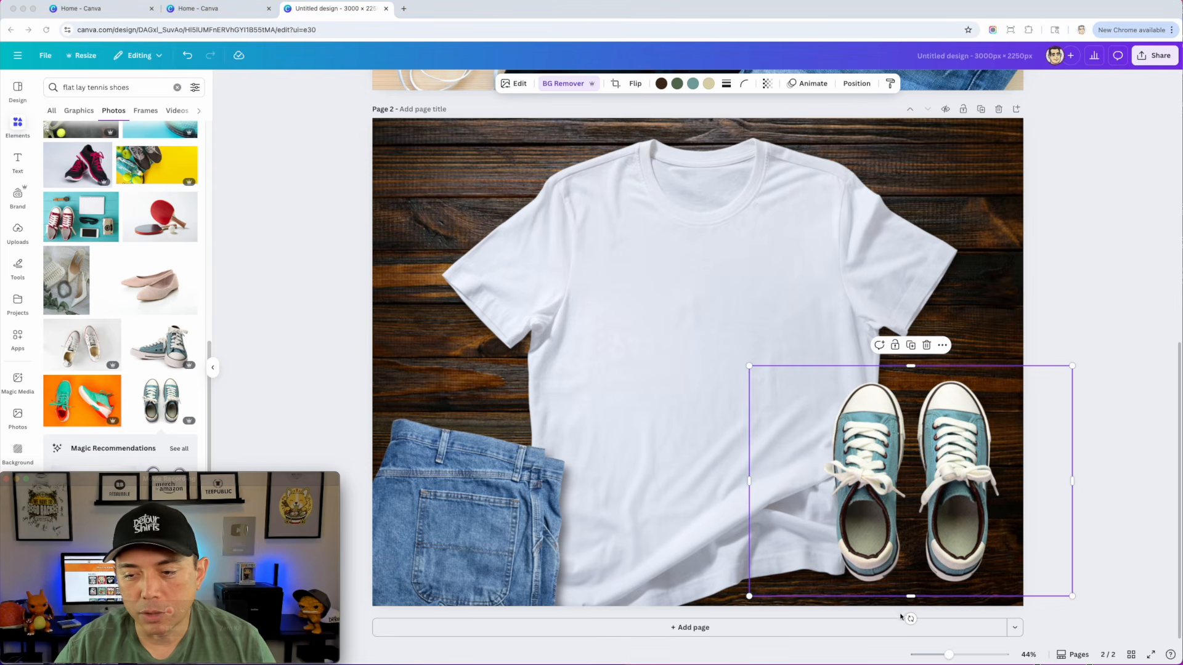
pyautogui.moveTo(910, 620); pyautogui.dragTo(991, 631)
pyautogui.moveTo(1008, 398); pyautogui.dragTo(1022, 450)
pyautogui.moveTo(1012, 358); pyautogui.dragTo(1027, 330)
pyautogui.moveTo(997, 509); pyautogui.dragTo(991, 515)
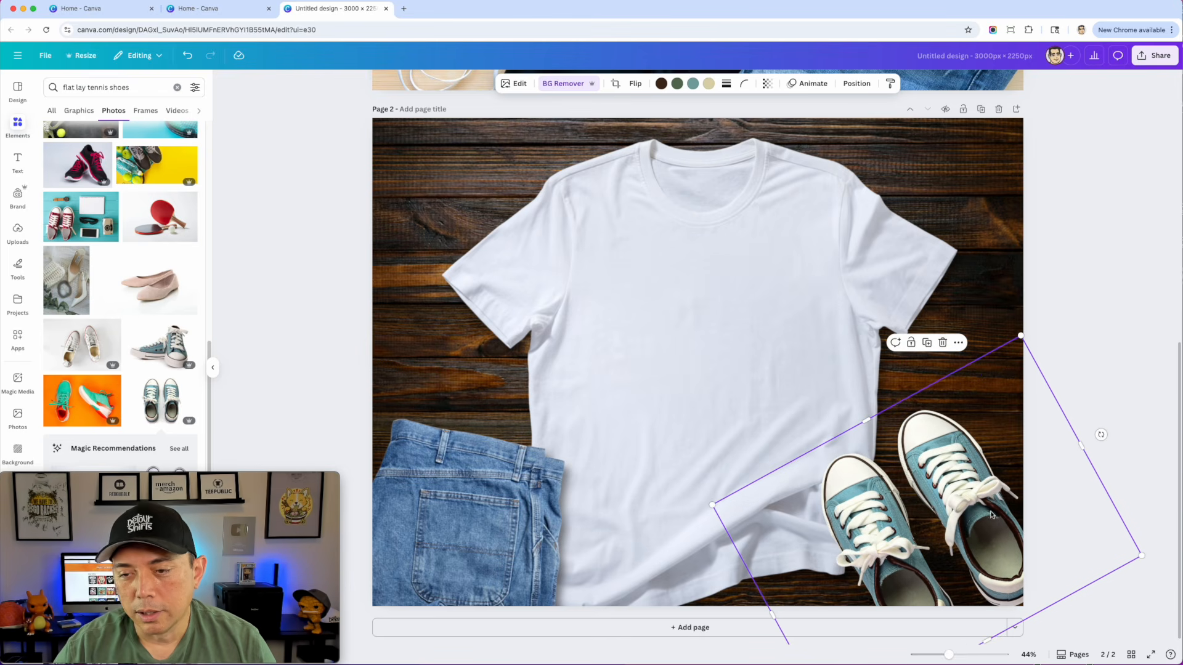
# - Give the sneakers a Drop shadow and shift them slightly toward the page's lower-right corner
pyautogui.click(519, 84)
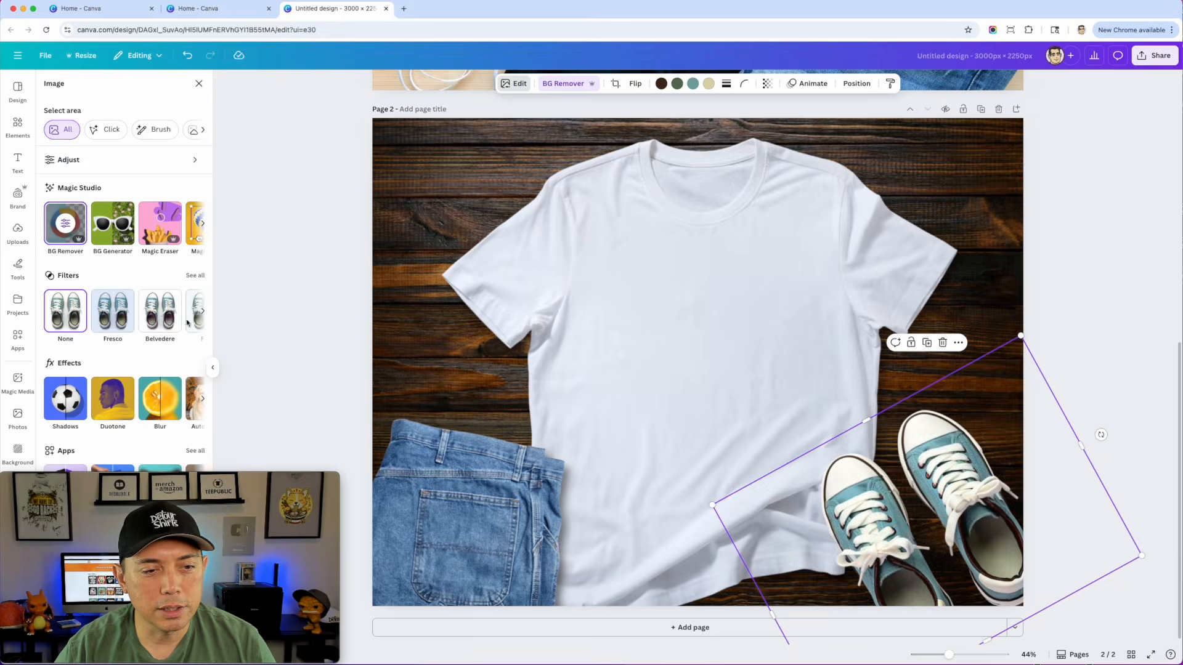
pyautogui.click(78, 403)
pyautogui.click(123, 196)
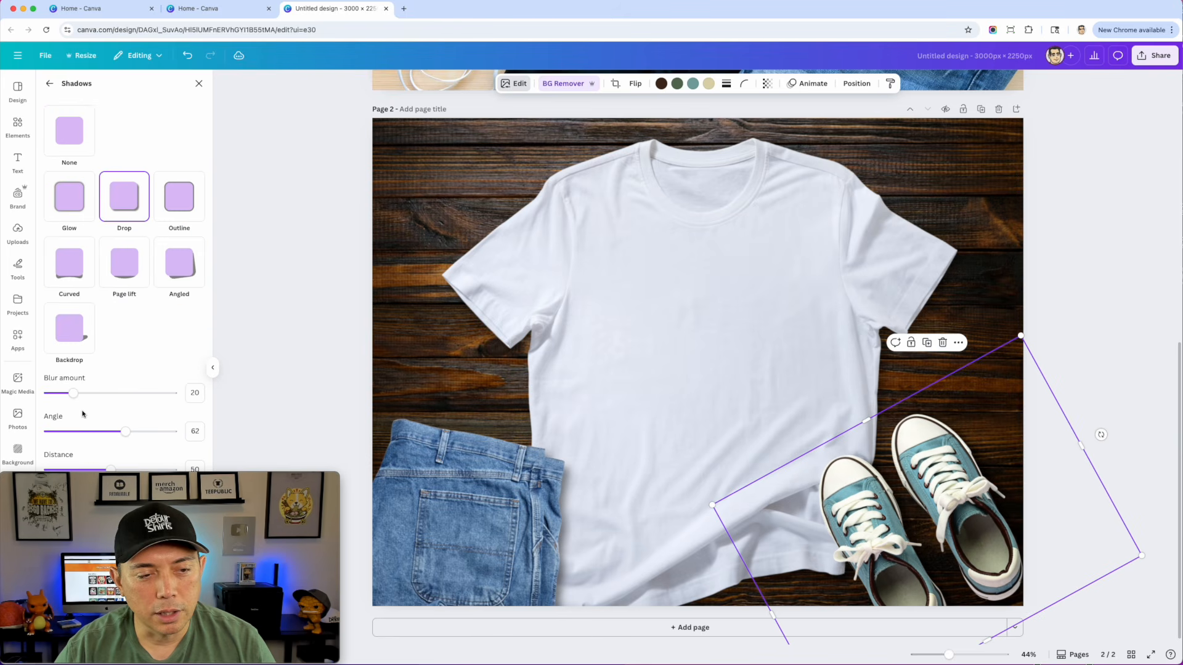
pyautogui.moveTo(227, 479); pyautogui.dragTo(454, 514)
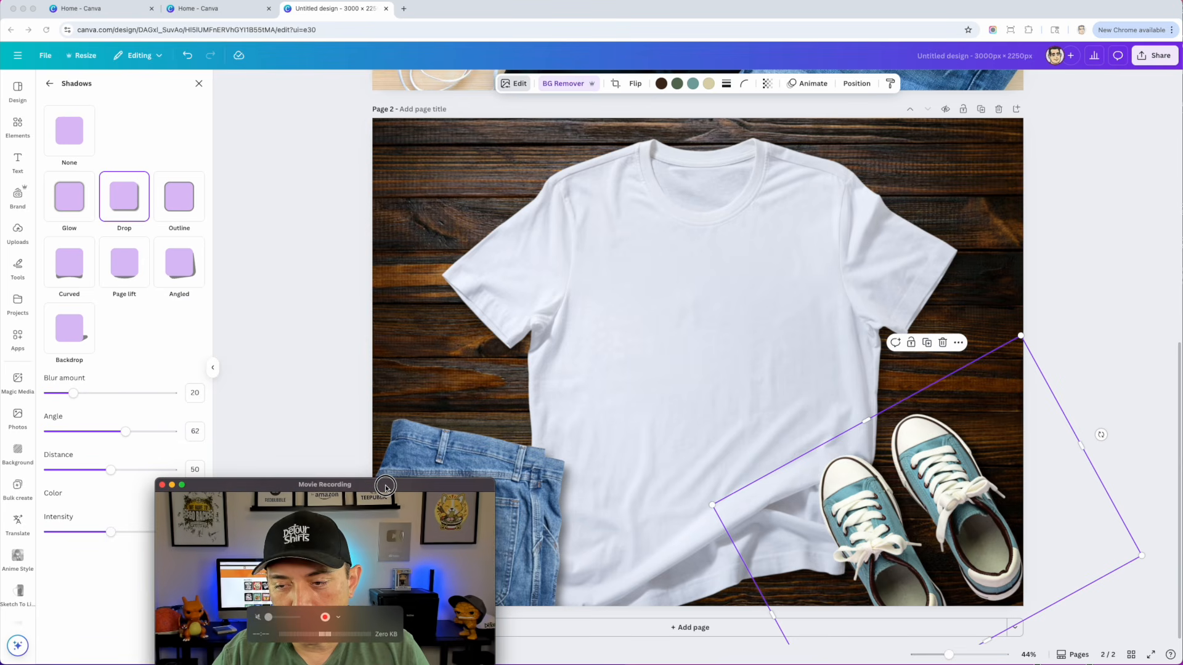
pyautogui.moveTo(386, 487); pyautogui.dragTo(409, 491)
pyautogui.click(126, 530)
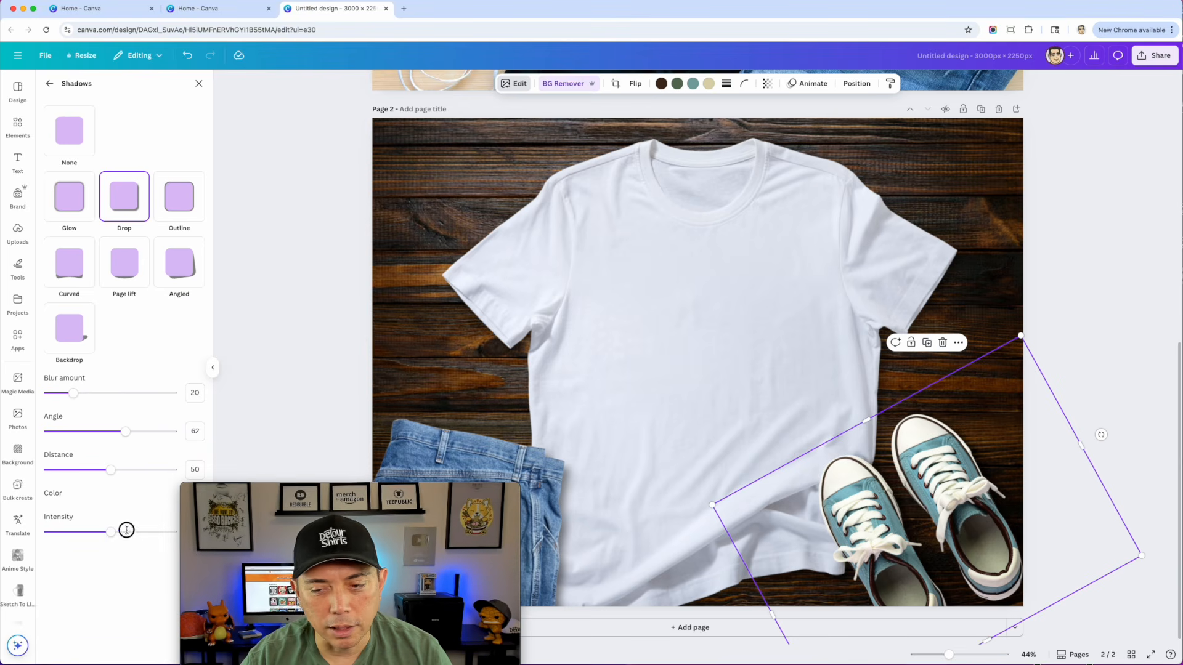
pyautogui.moveTo(297, 486); pyautogui.dragTo(184, 455)
pyautogui.click(952, 513)
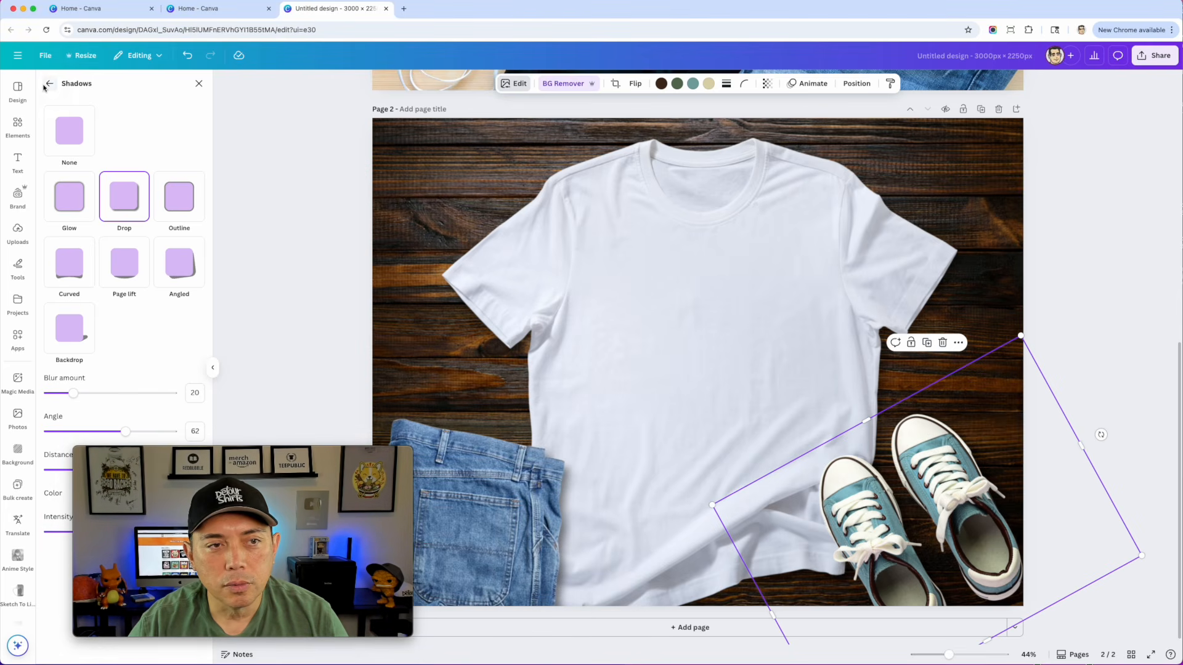
pyautogui.click(320, 309)
pyautogui.moveTo(934, 500); pyautogui.dragTo(946, 520)
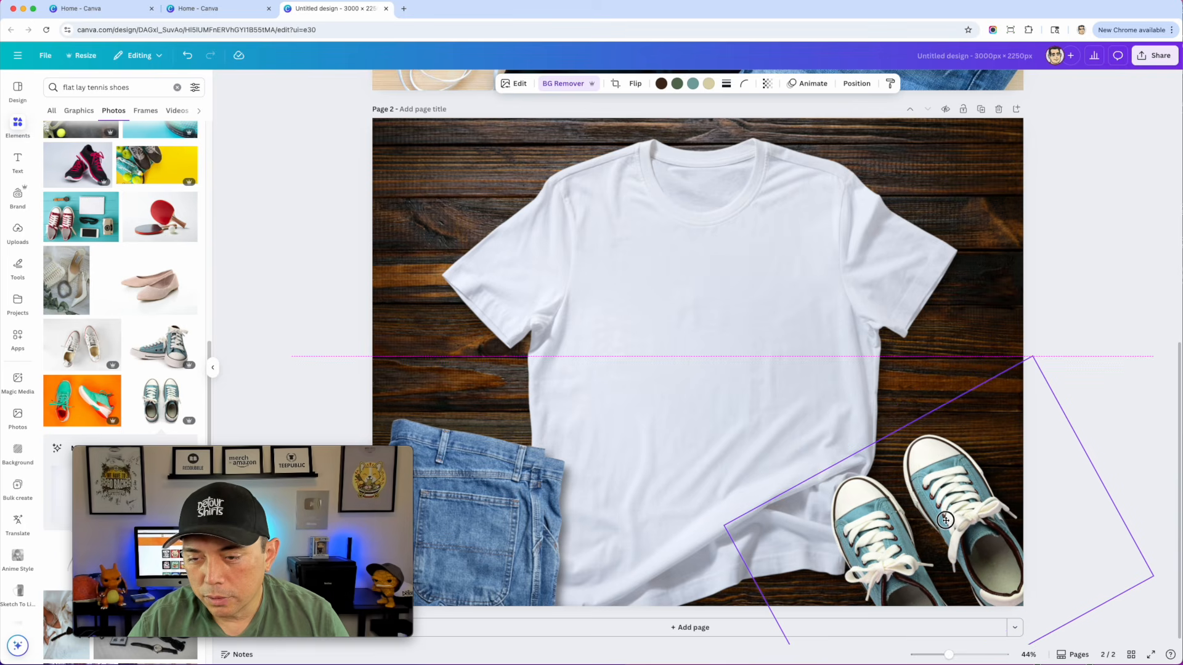
pyautogui.click(1133, 401)
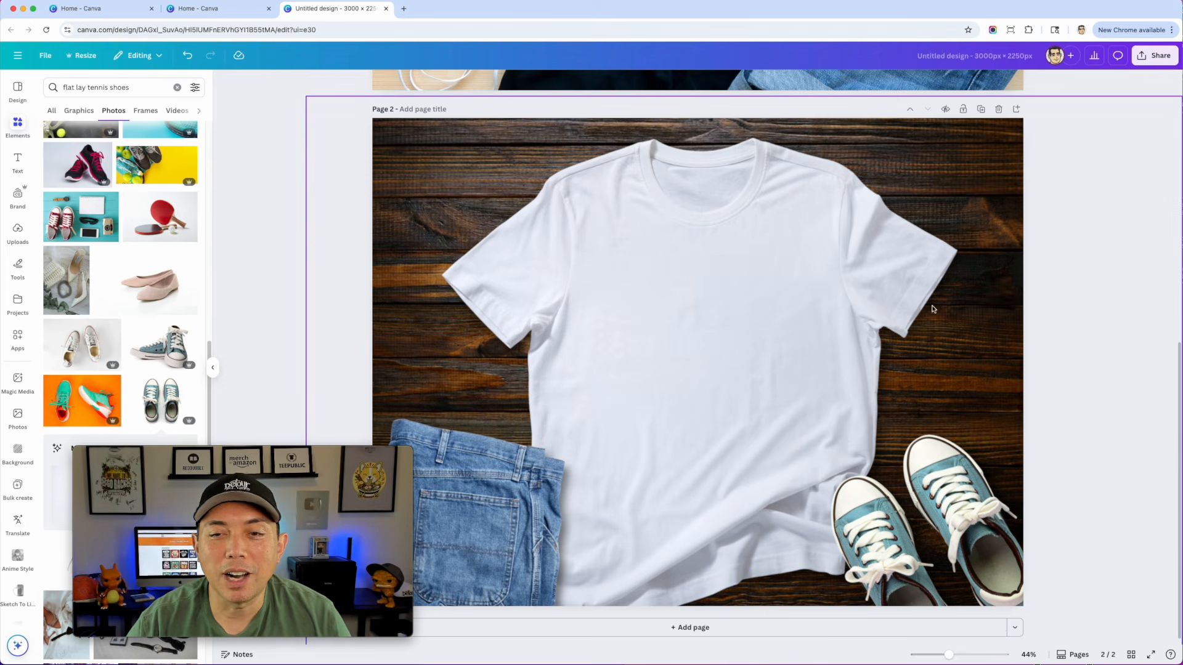
# - Paste the Trick or Treat design onto page 2, scale it down and center it on the white shirt's chest
pyautogui.click(724, 356)
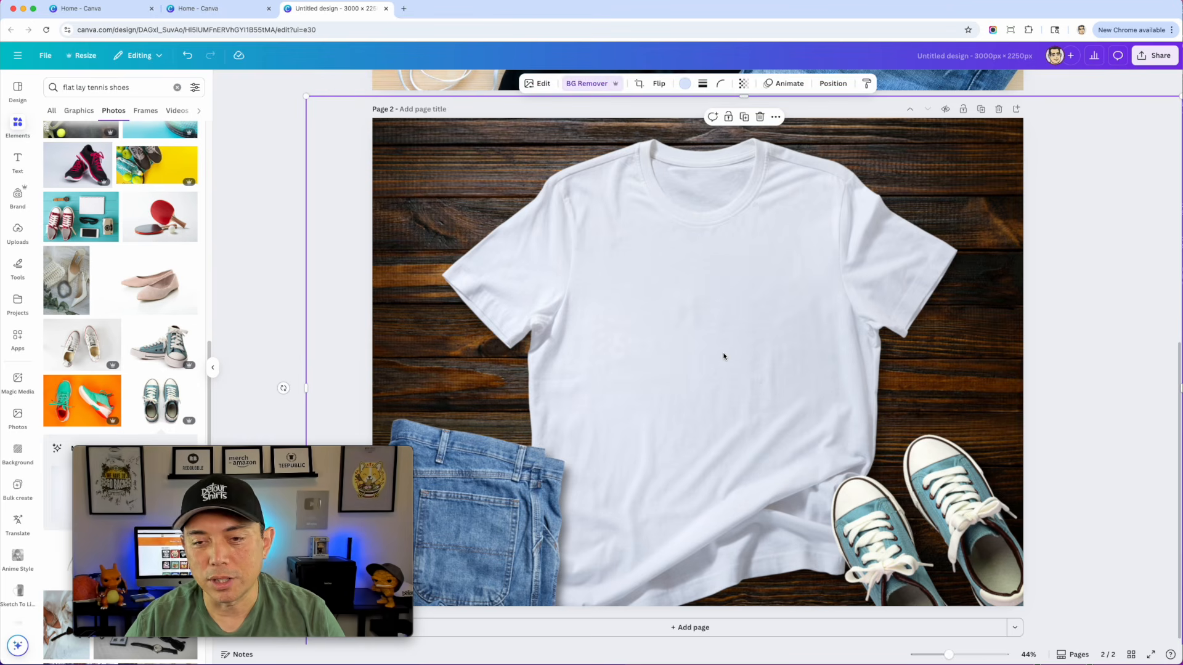
pyautogui.hotkey('ctrl', 'v')
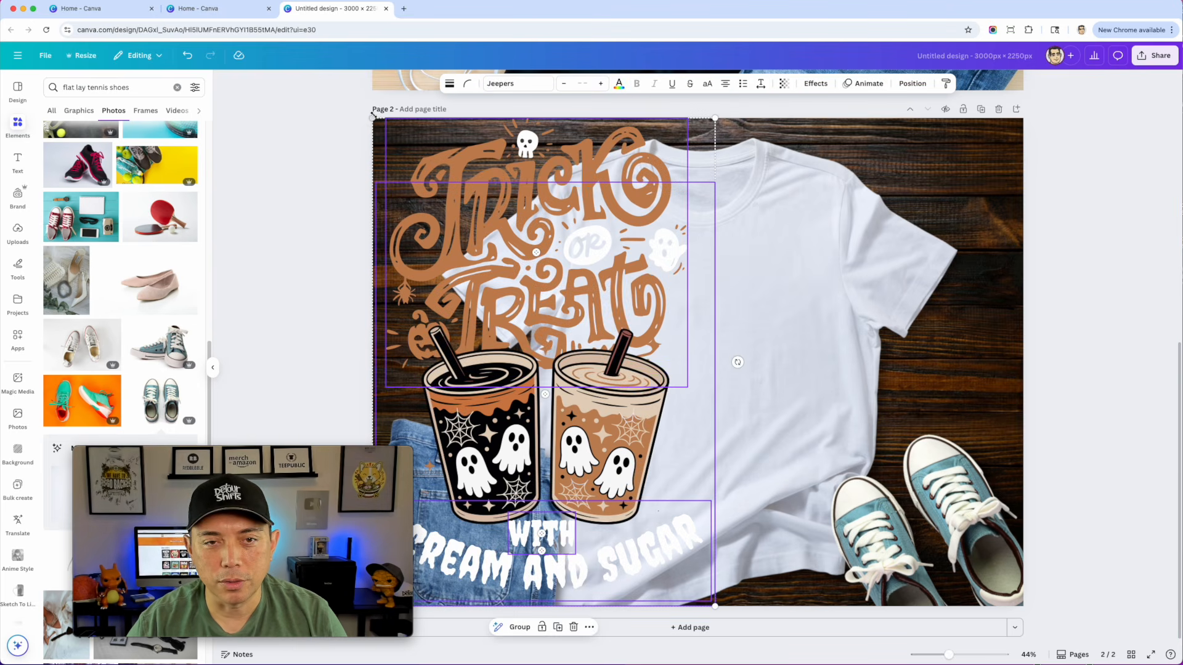
pyautogui.moveTo(372, 117); pyautogui.dragTo(524, 303)
pyautogui.moveTo(595, 365); pyautogui.dragTo(689, 305)
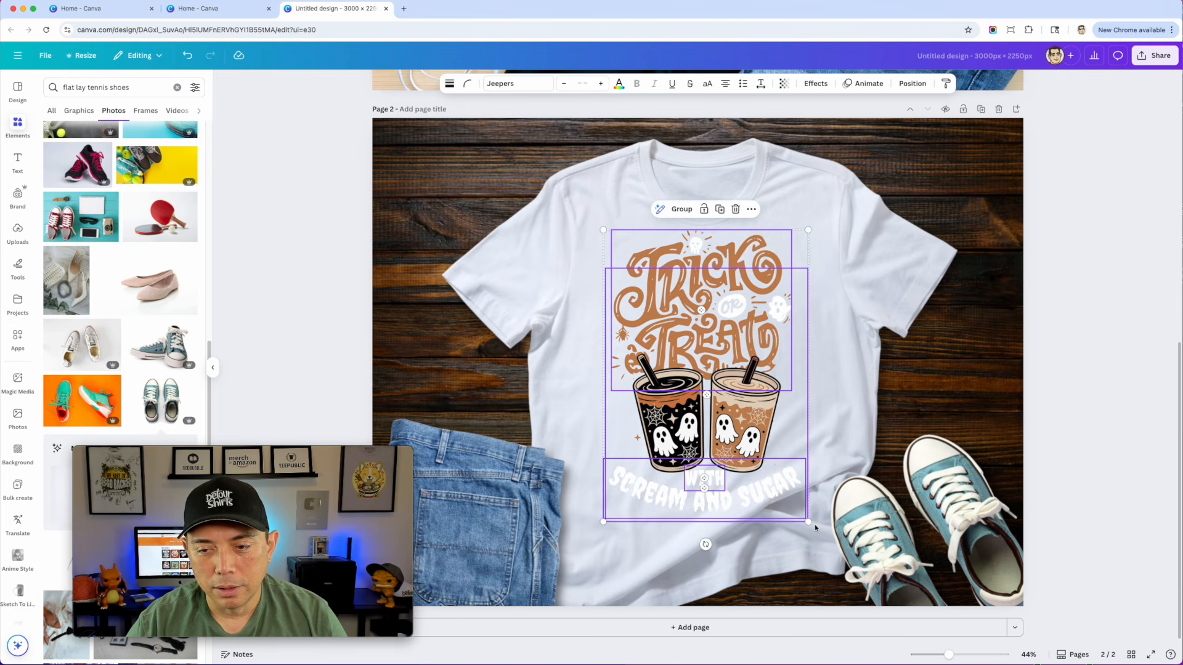
pyautogui.moveTo(808, 522); pyautogui.dragTo(782, 483)
pyautogui.moveTo(730, 412); pyautogui.dragTo(733, 414)
pyautogui.click(930, 359)
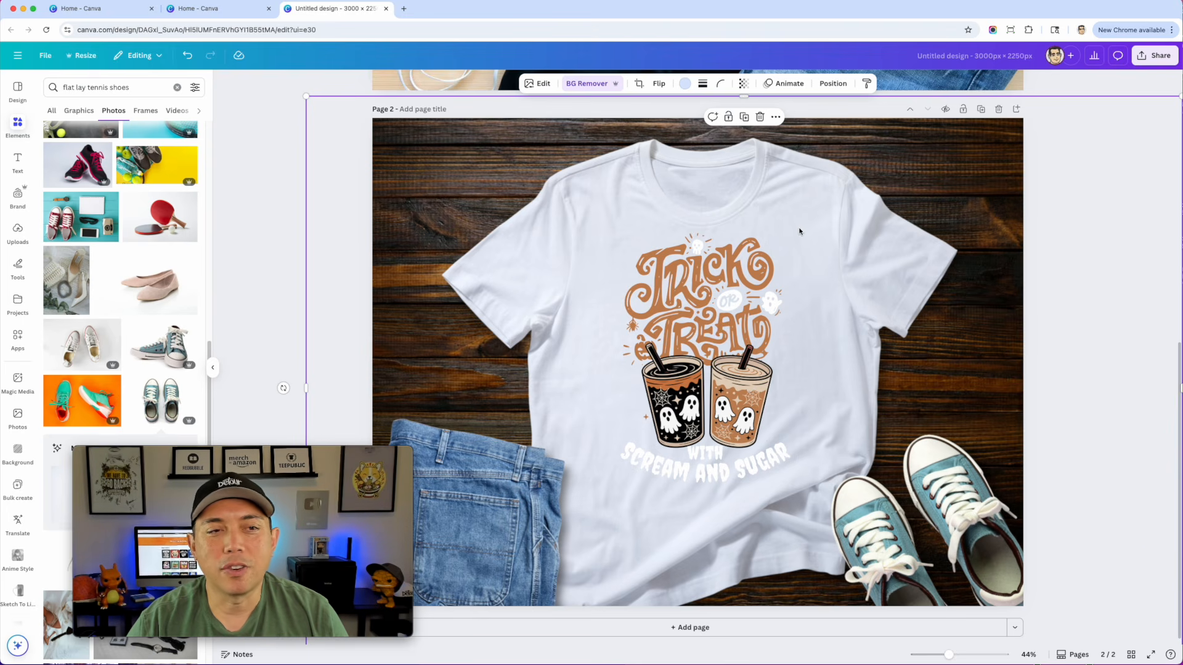
# - Search the photos for "flat lay black tshirt"
pyautogui.click(84, 90)
pyautogui.tripleClick(85, 90)
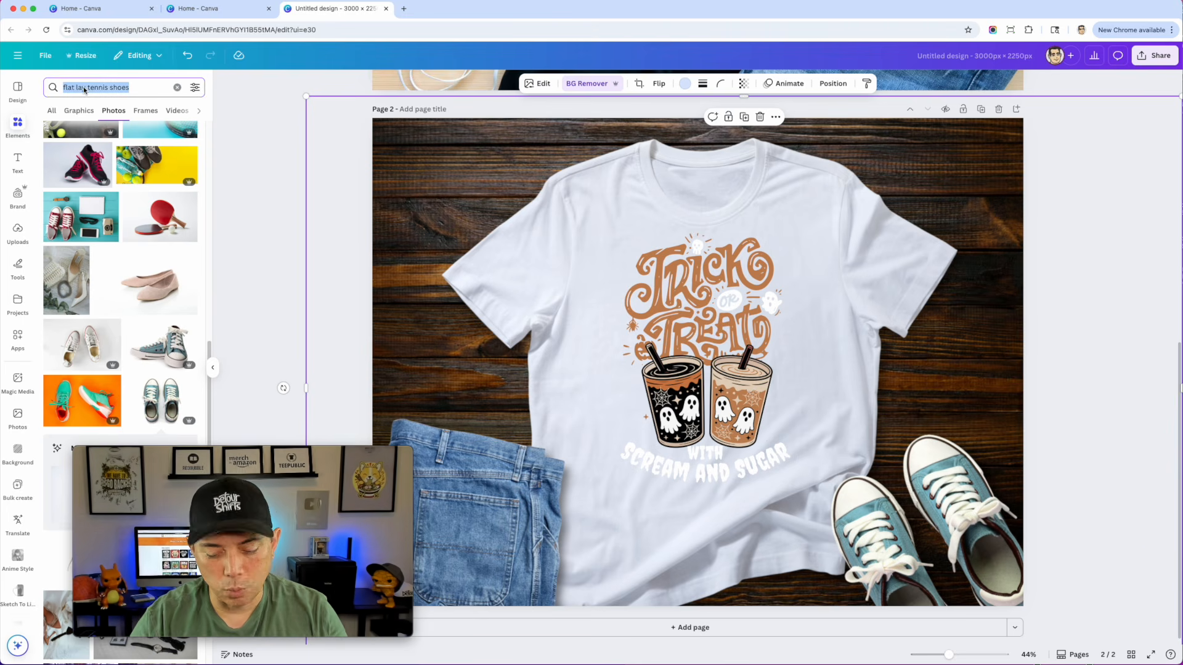
pyautogui.write('flat')
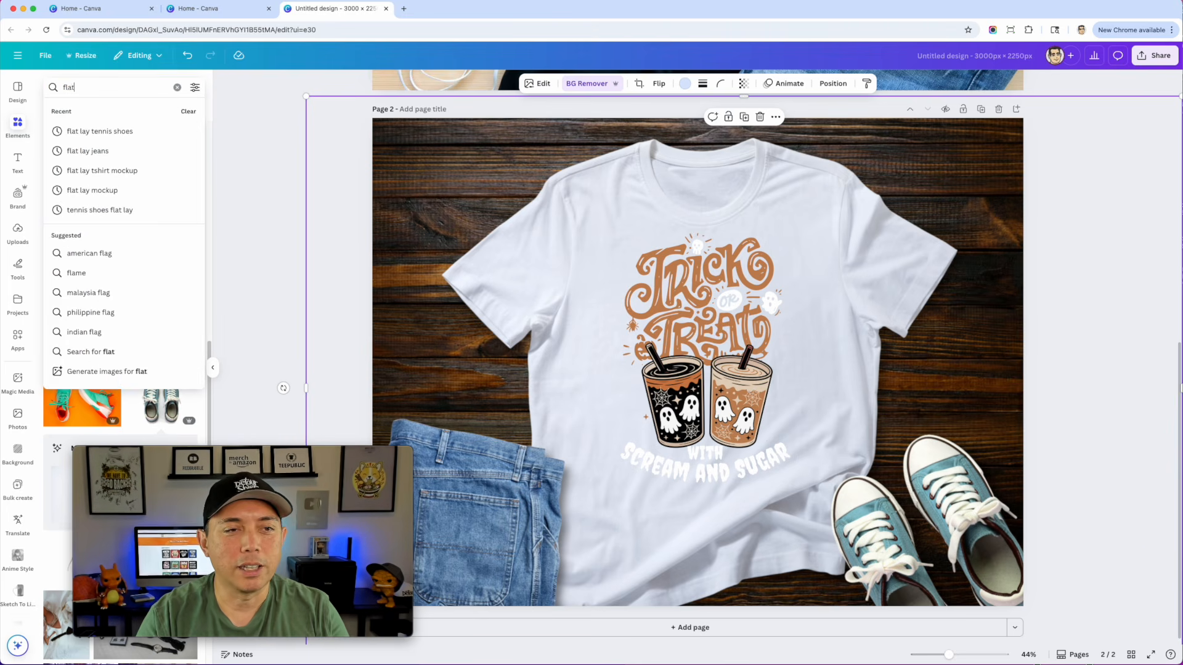
pyautogui.write(' lay bl')
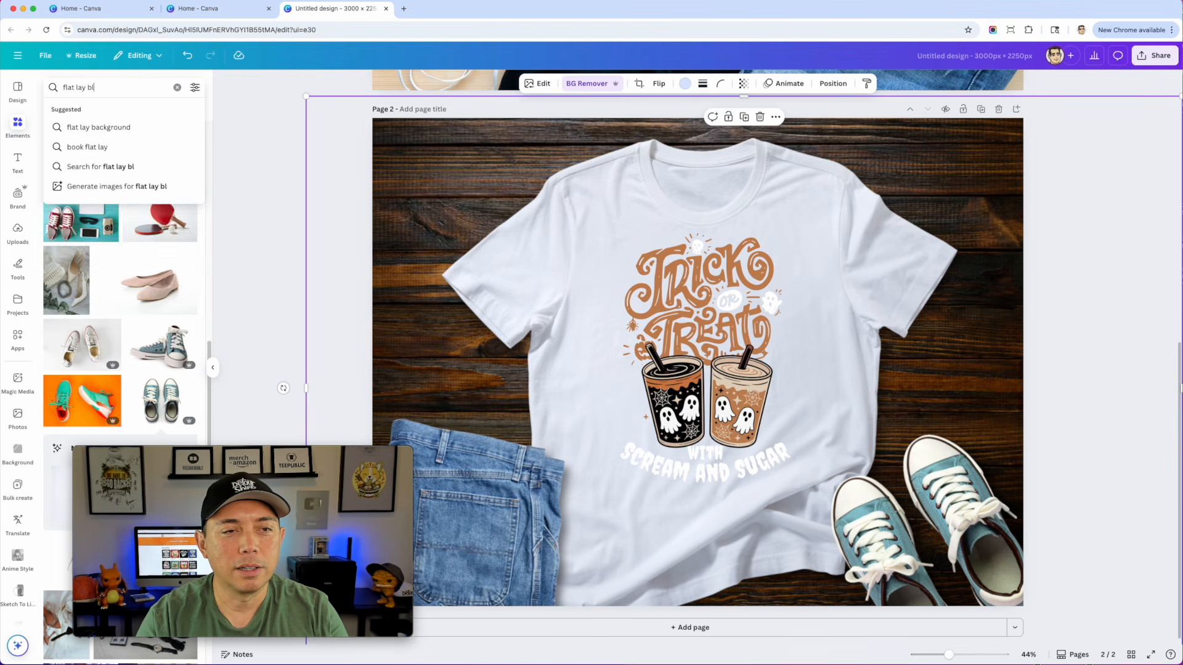
pyautogui.write('ack tshirt')
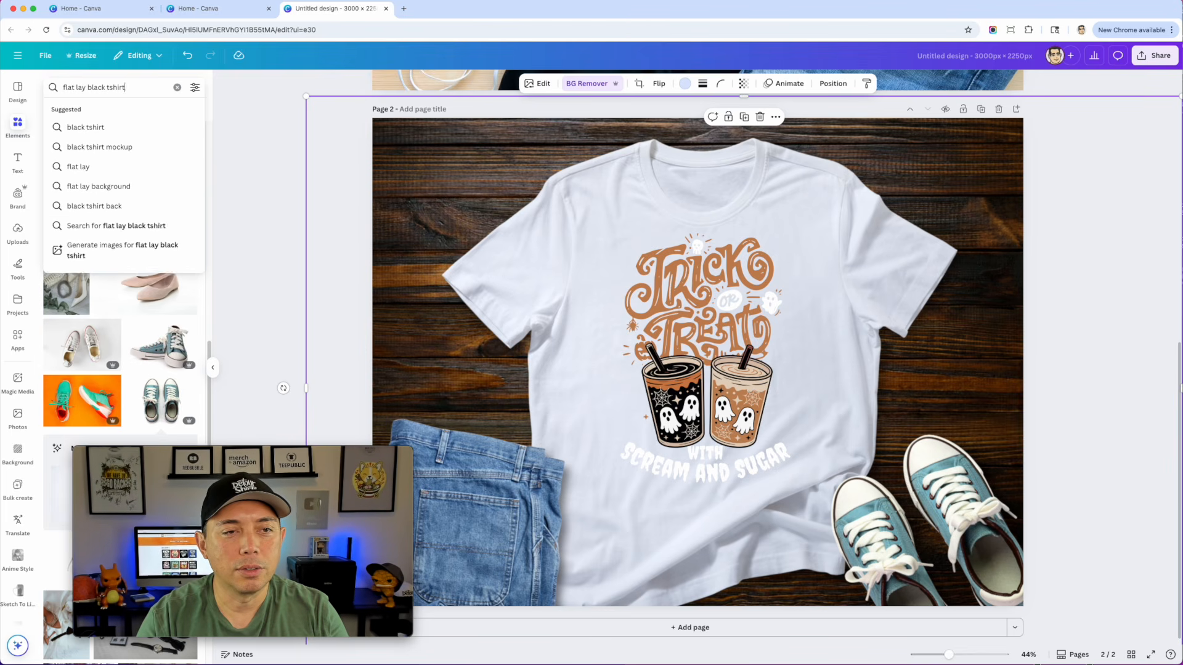
pyautogui.press('Return')
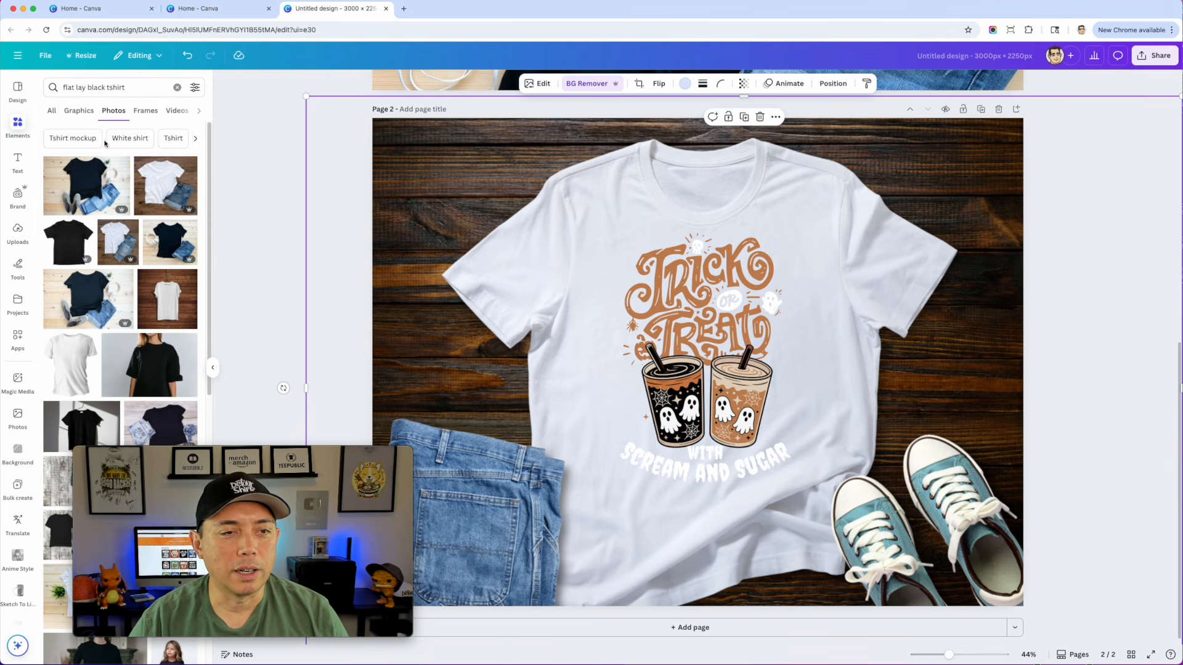
# - Change the photo search to "flat lay red tshirt"
pyautogui.click(101, 87)
pyautogui.doubleClick(94, 87)
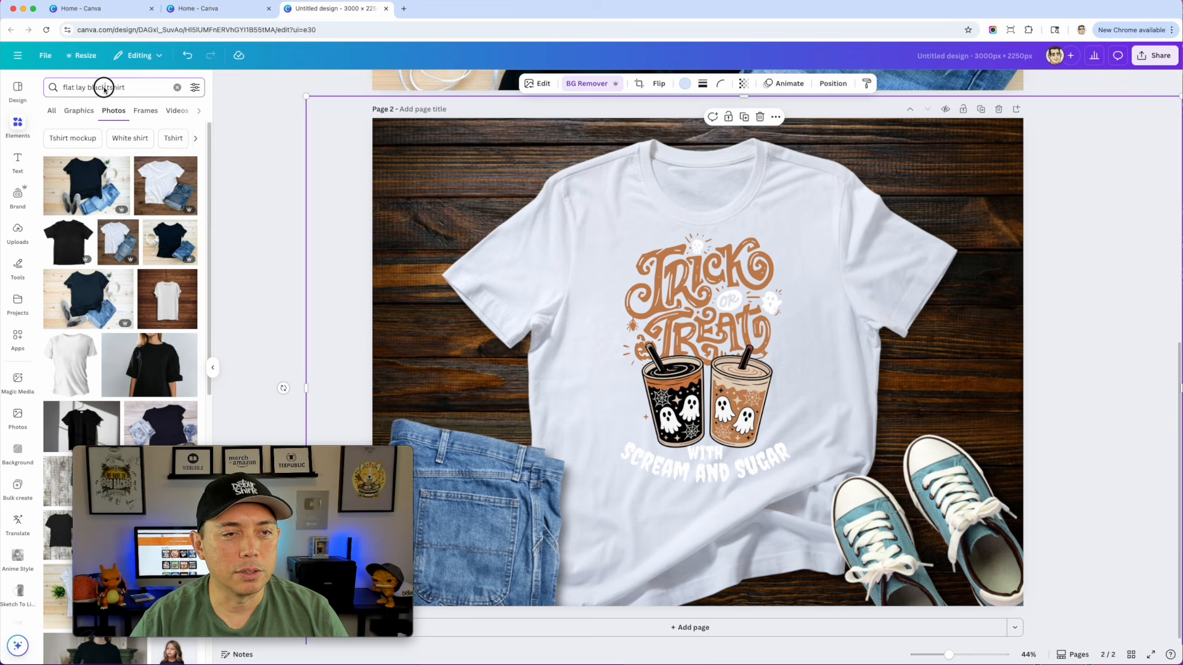
pyautogui.write('red')
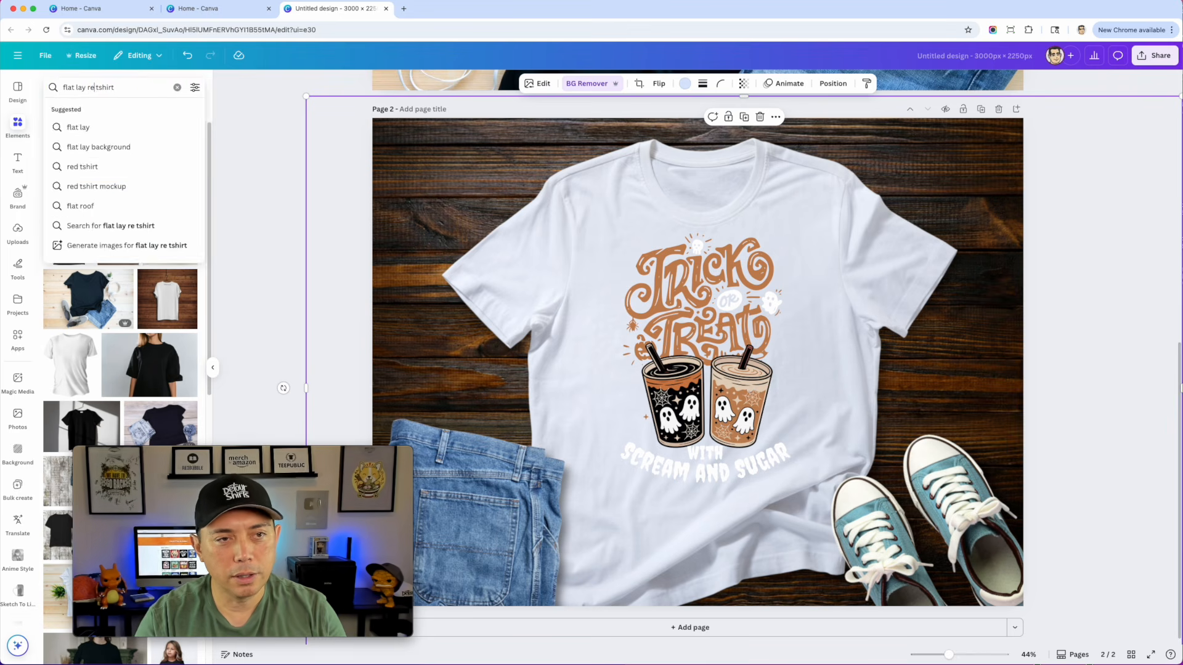
pyautogui.press('Return')
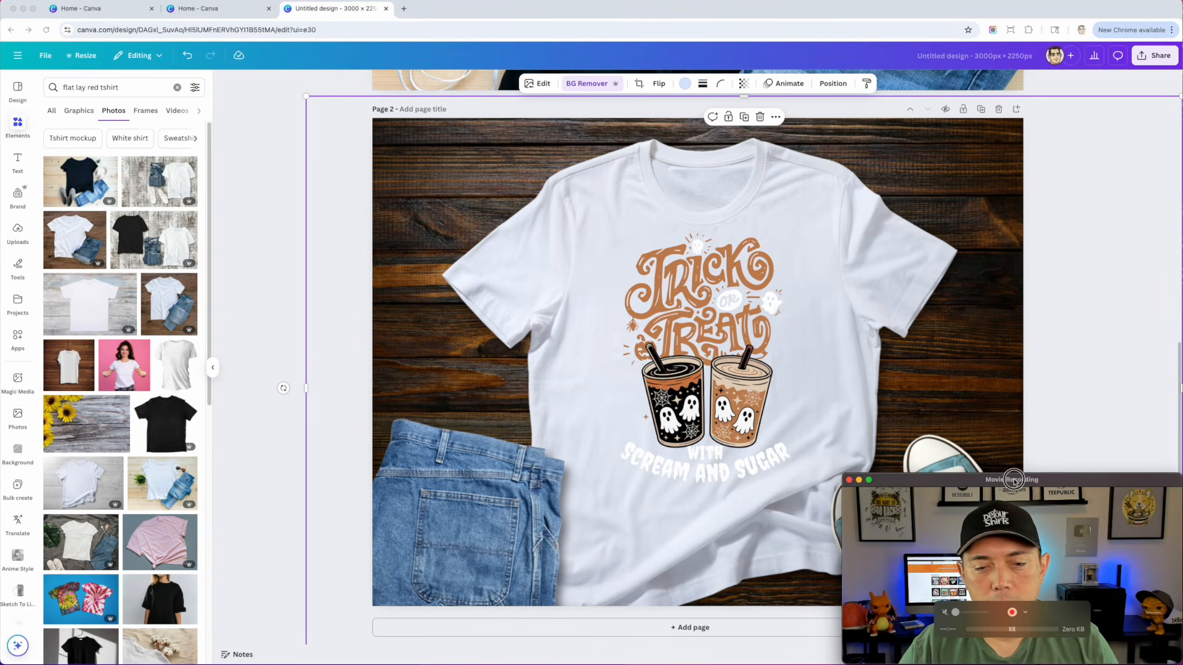
# - Try the plain red T-shirt photo over the white shirt with its background removed, and delete it from page 2
pyautogui.scroll(-5, 164, 429)
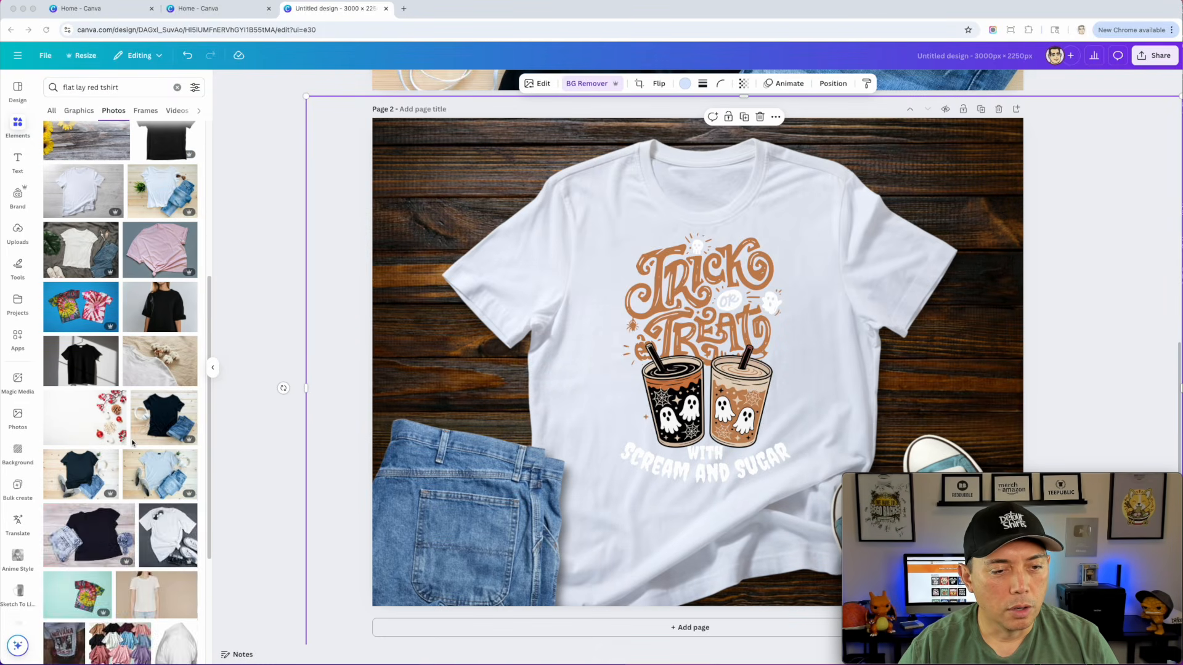
pyautogui.scroll(-5, 132, 442)
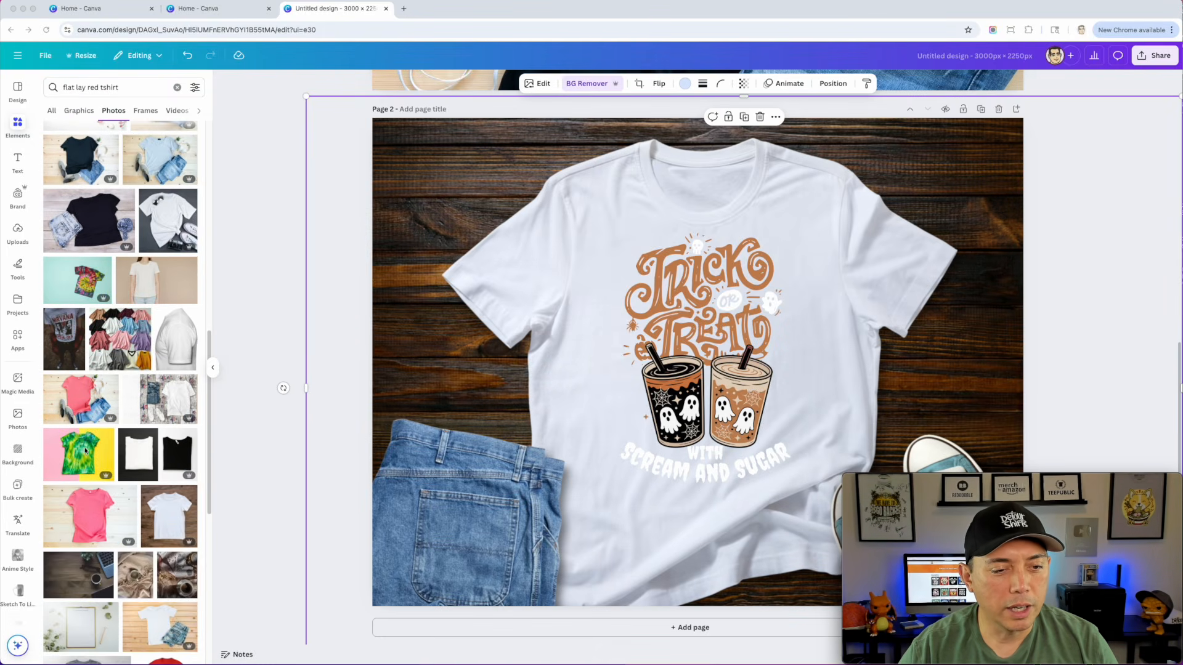
pyautogui.scroll(-4, 76, 398)
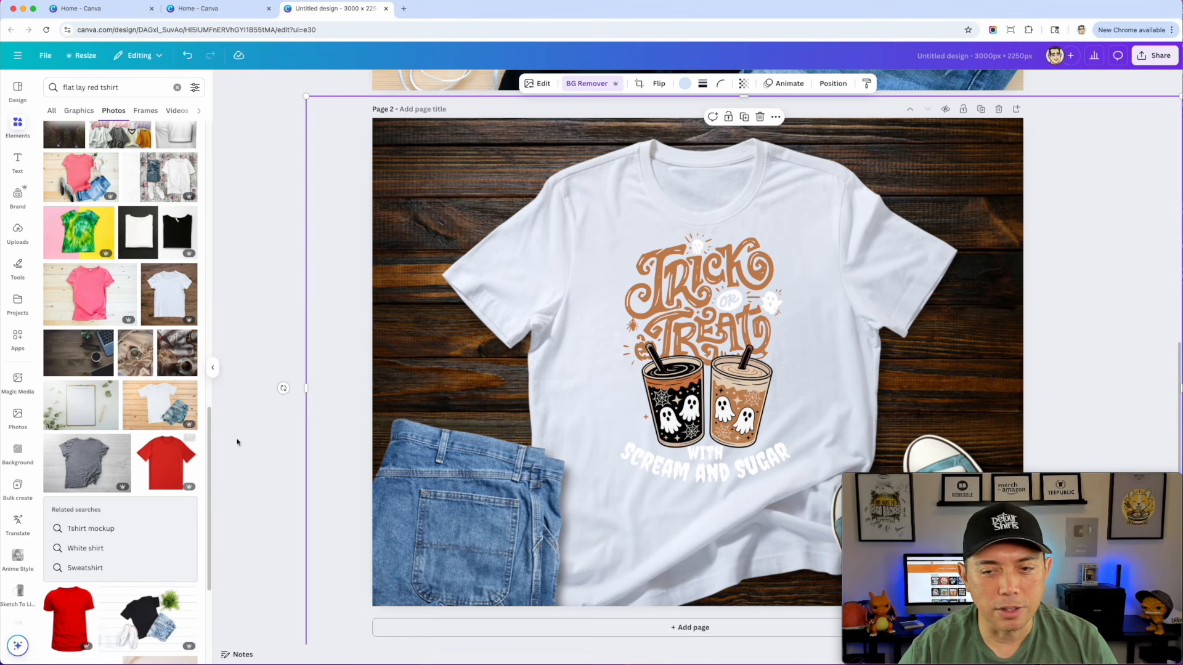
pyautogui.click(166, 459)
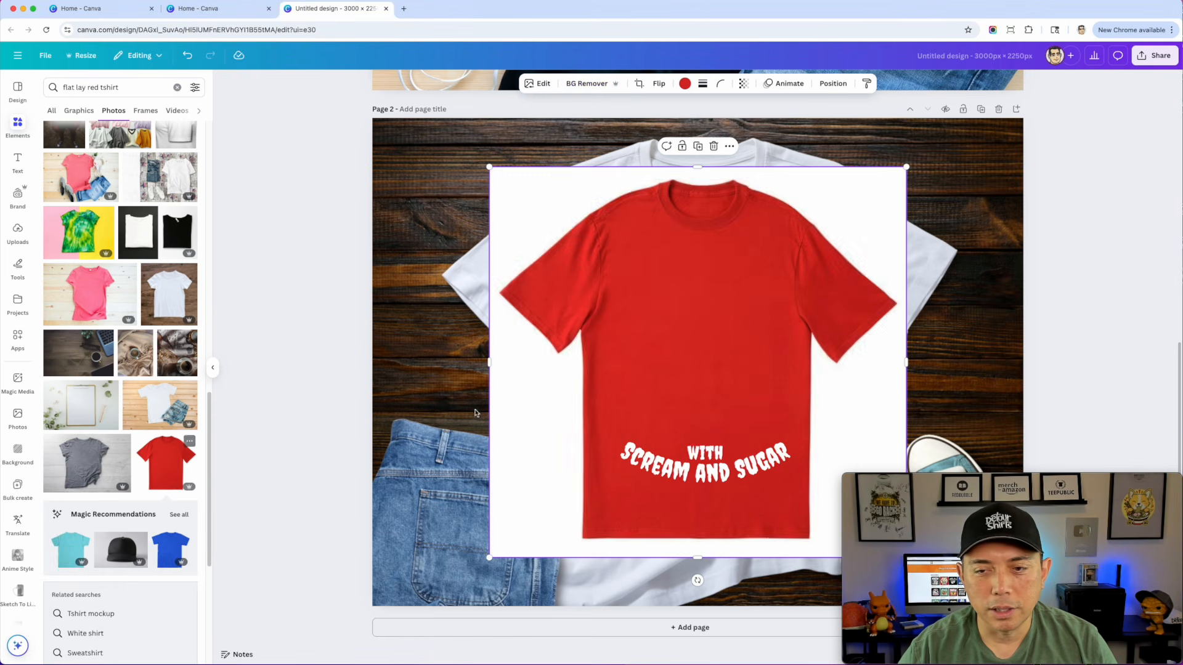
pyautogui.moveTo(689, 322); pyautogui.dragTo(626, 285)
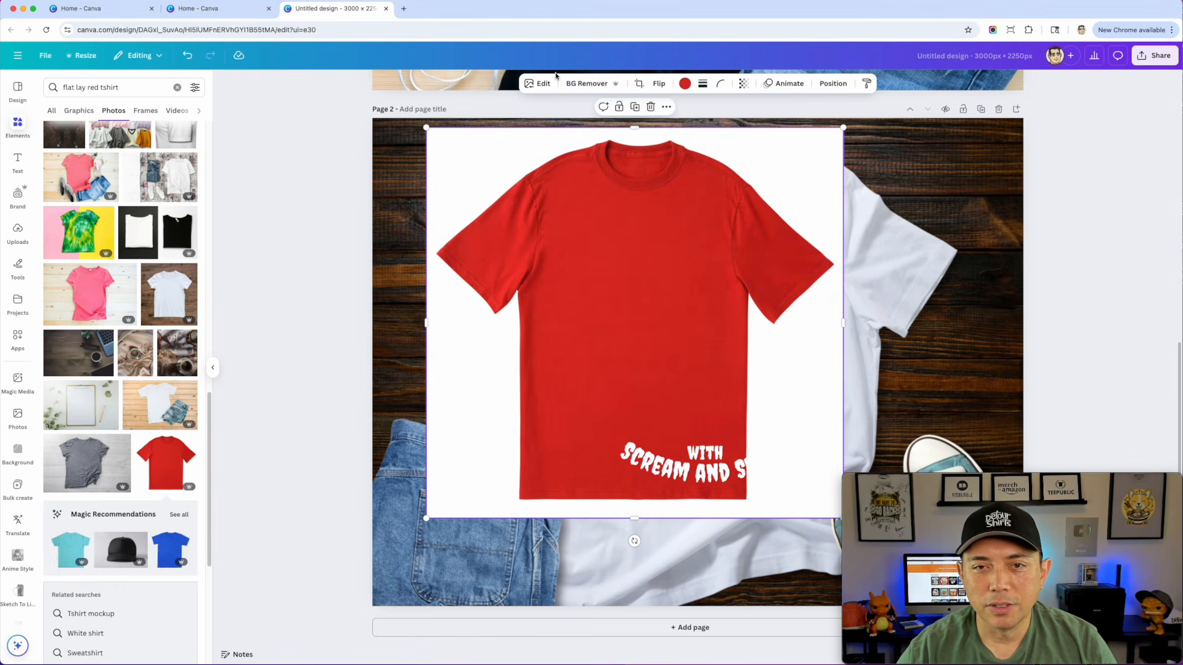
pyautogui.click(586, 83)
pyautogui.moveTo(676, 228); pyautogui.dragTo(729, 238)
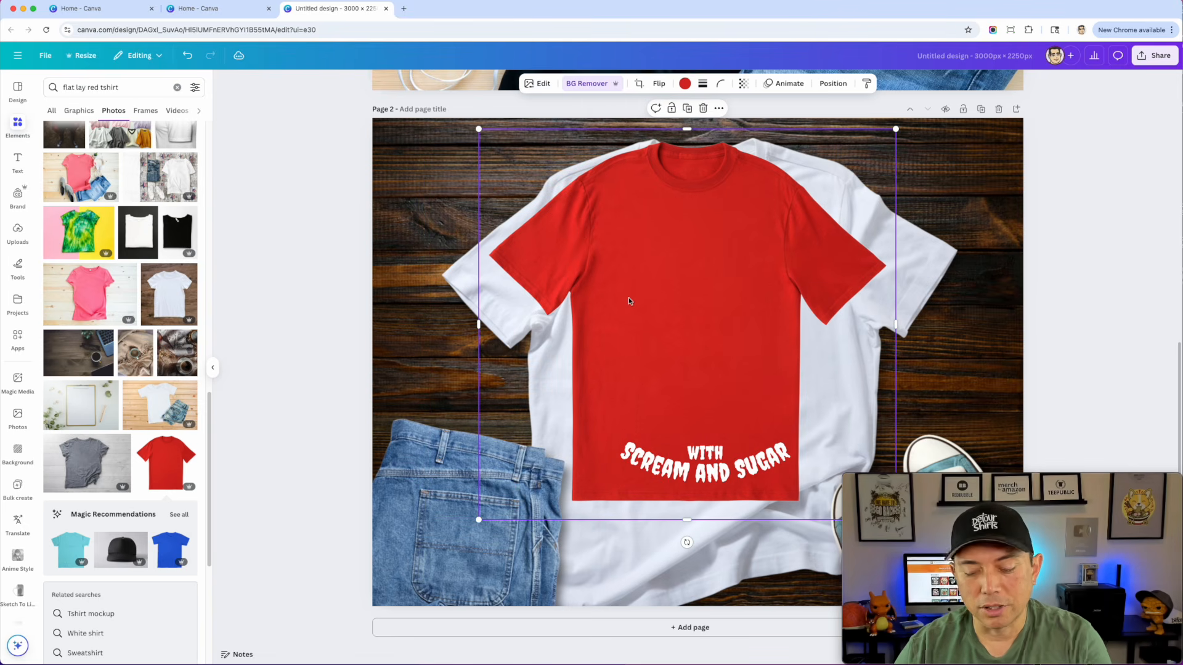
pyautogui.press('Delete')
# - Add the gray T-shirt photo to page 2, remove its background and move it over the white shirt's upper-left part
pyautogui.click(68, 456)
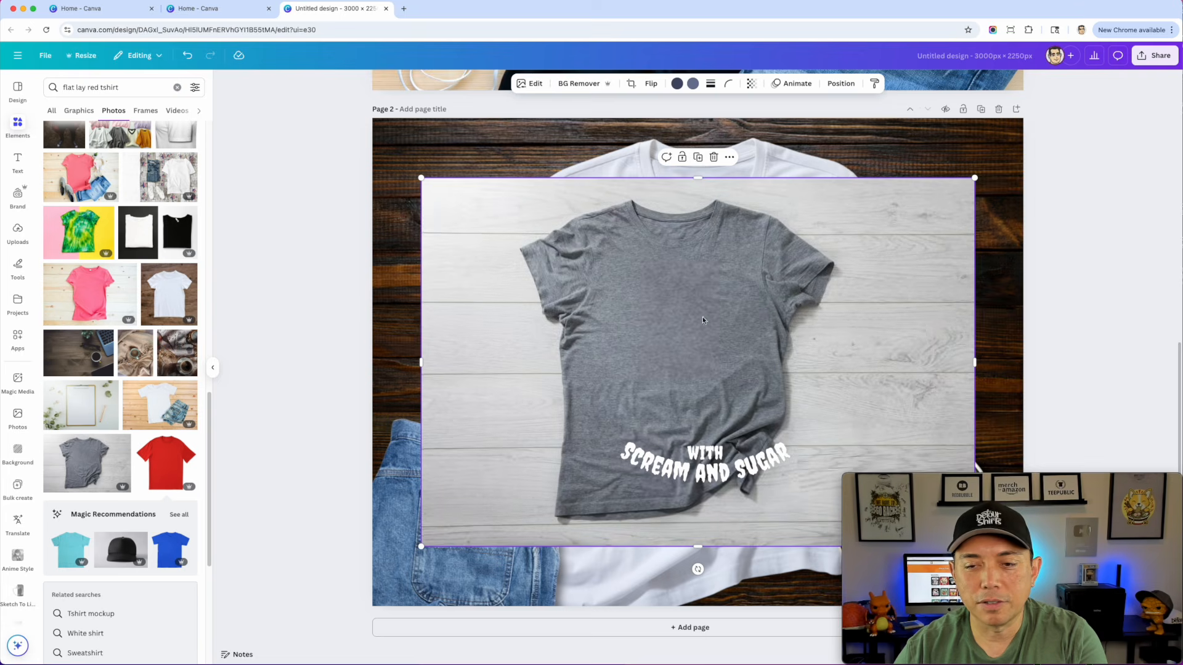
pyautogui.moveTo(703, 316); pyautogui.dragTo(678, 274)
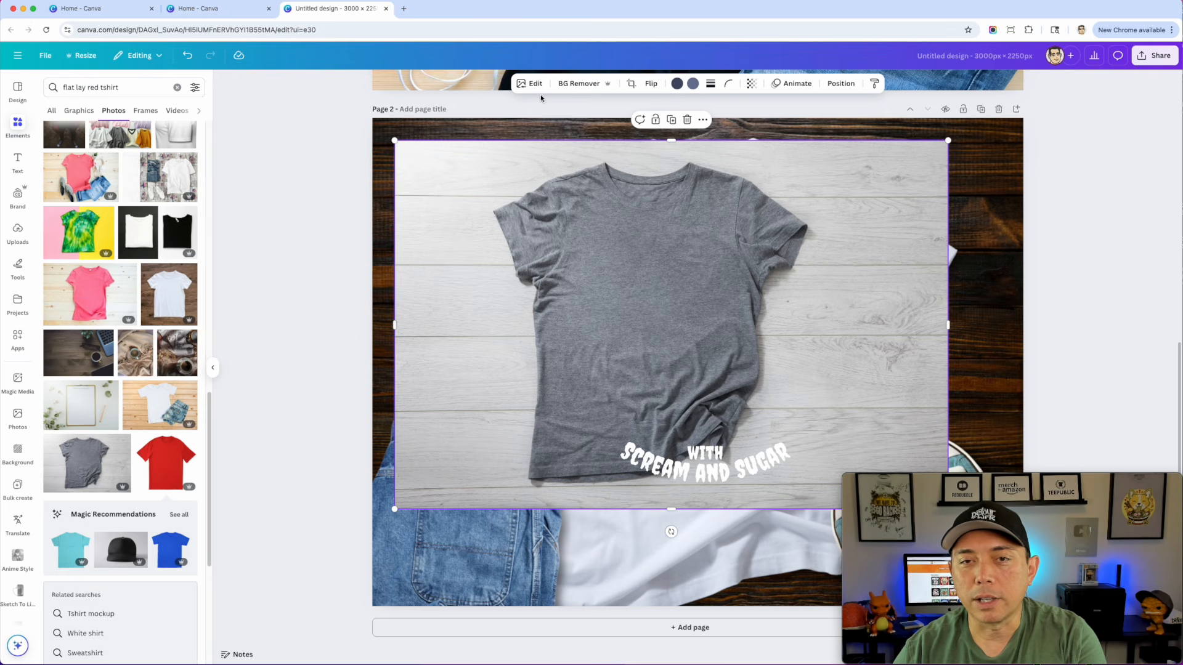
pyautogui.click(567, 84)
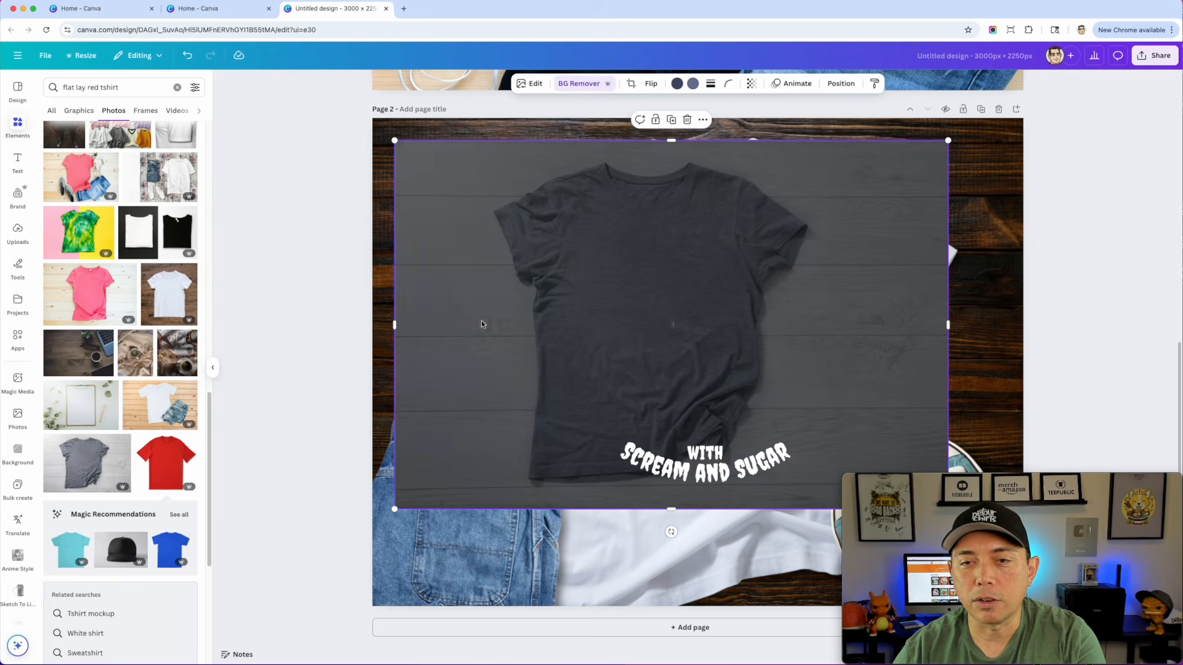
pyautogui.moveTo(605, 291); pyautogui.dragTo(569, 267)
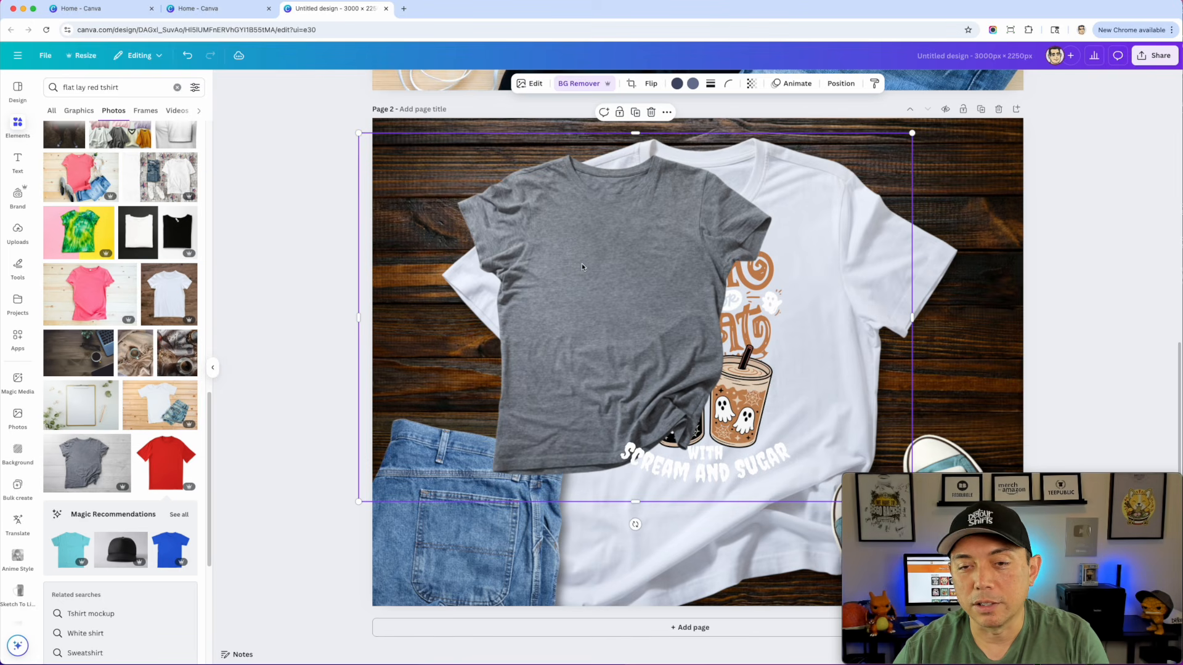
# - Delete the gray T-shirt cutout lying over the white shirt on page 2
pyautogui.press('Delete')
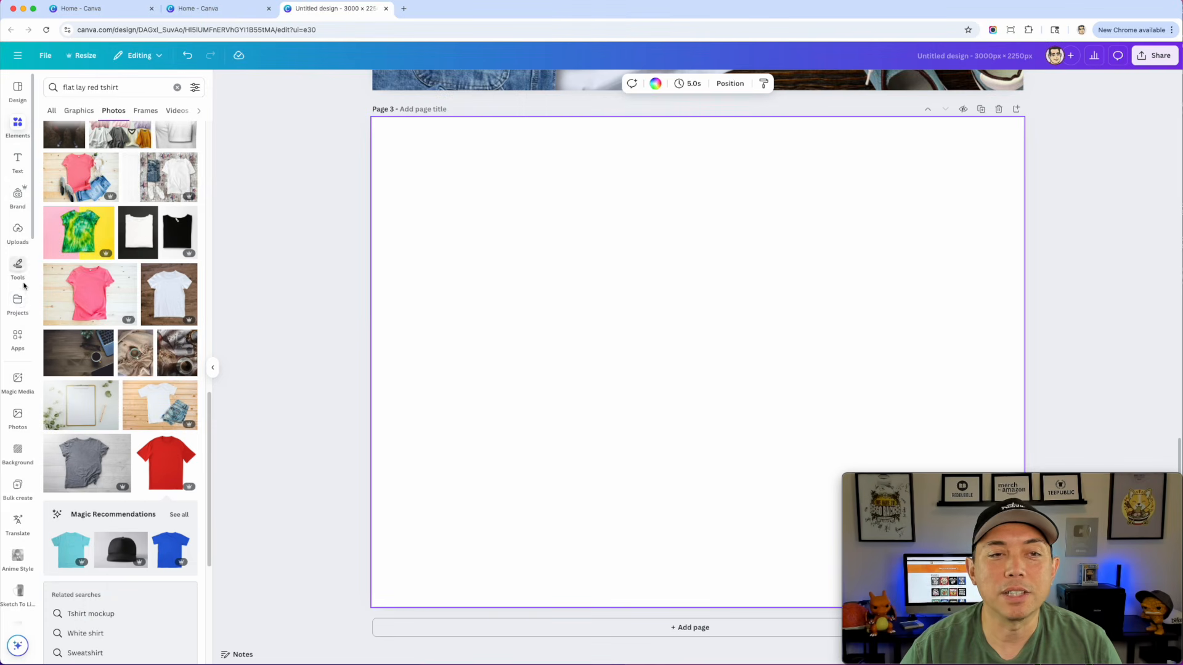
# - Search the Canva apps for "tshirt mockup" and open the Mockups app
pyautogui.click(13, 341)
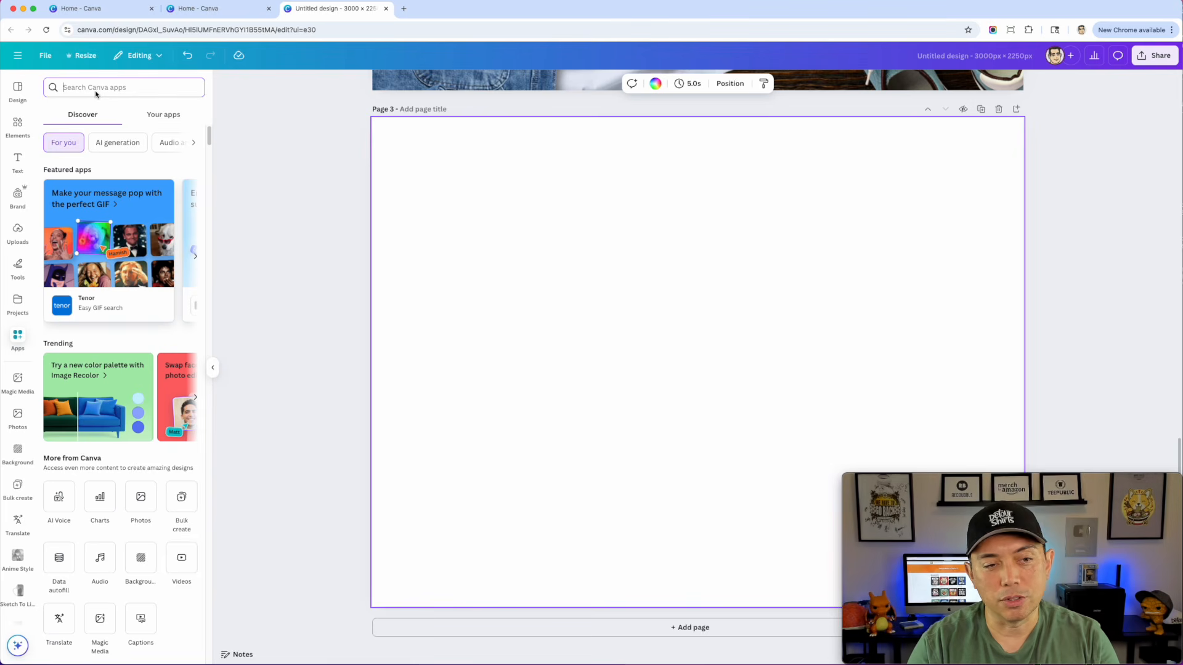
pyautogui.write('tshirt mo')
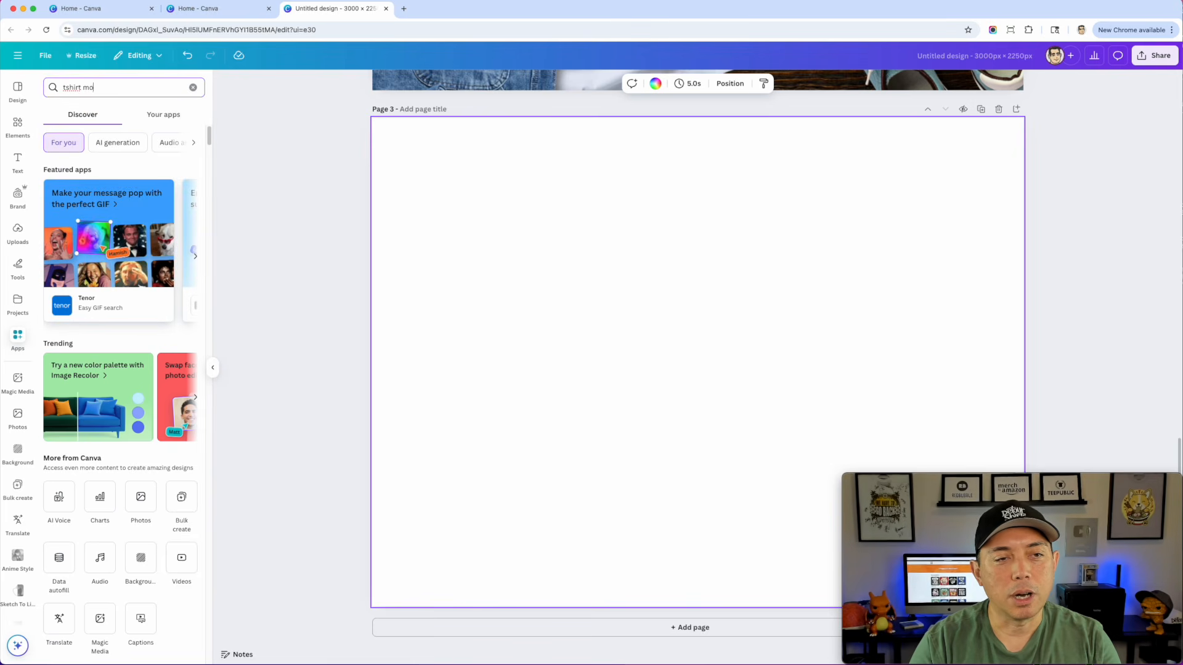
pyautogui.write('ckup')
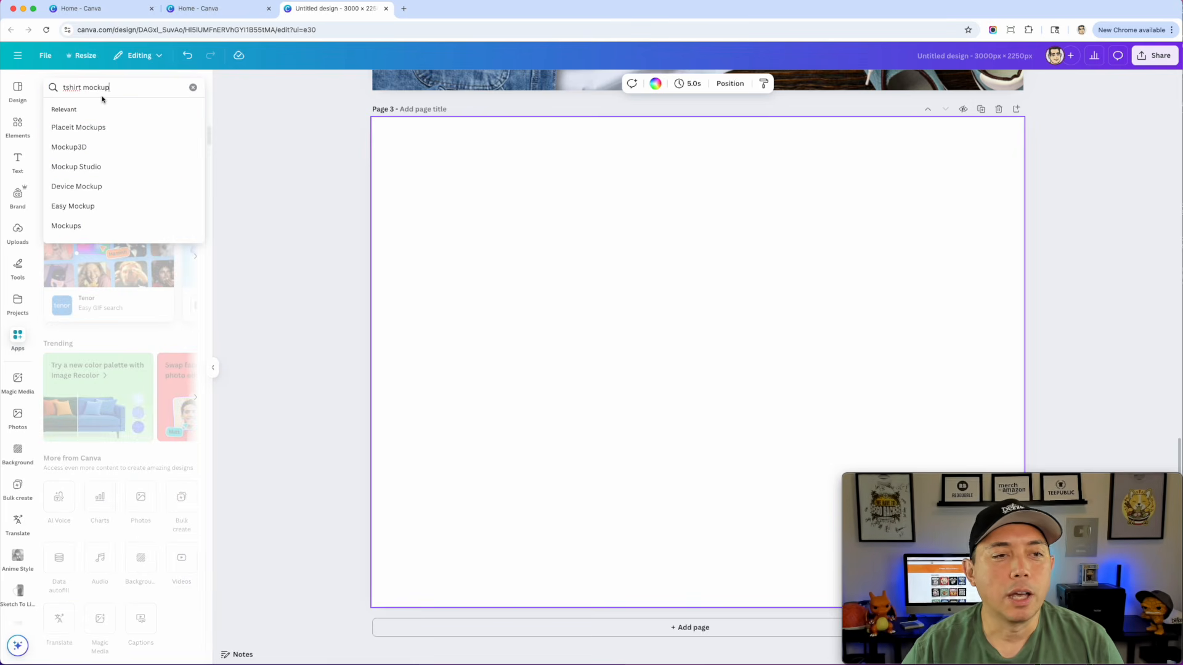
pyautogui.press('Return')
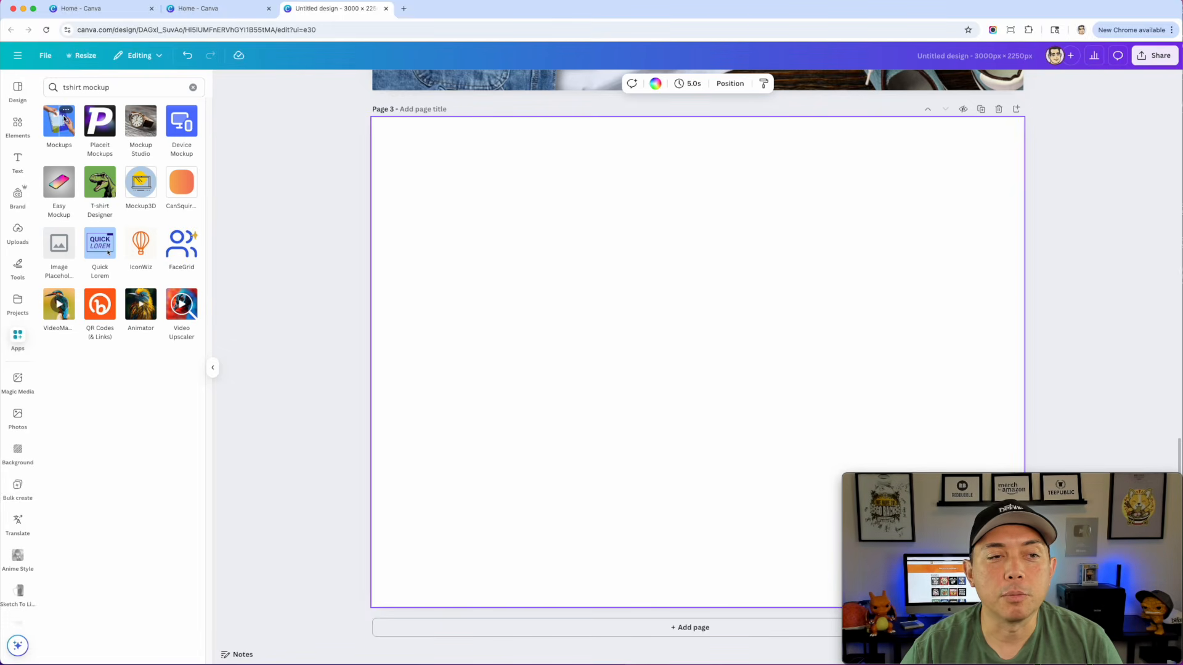
pyautogui.click(64, 119)
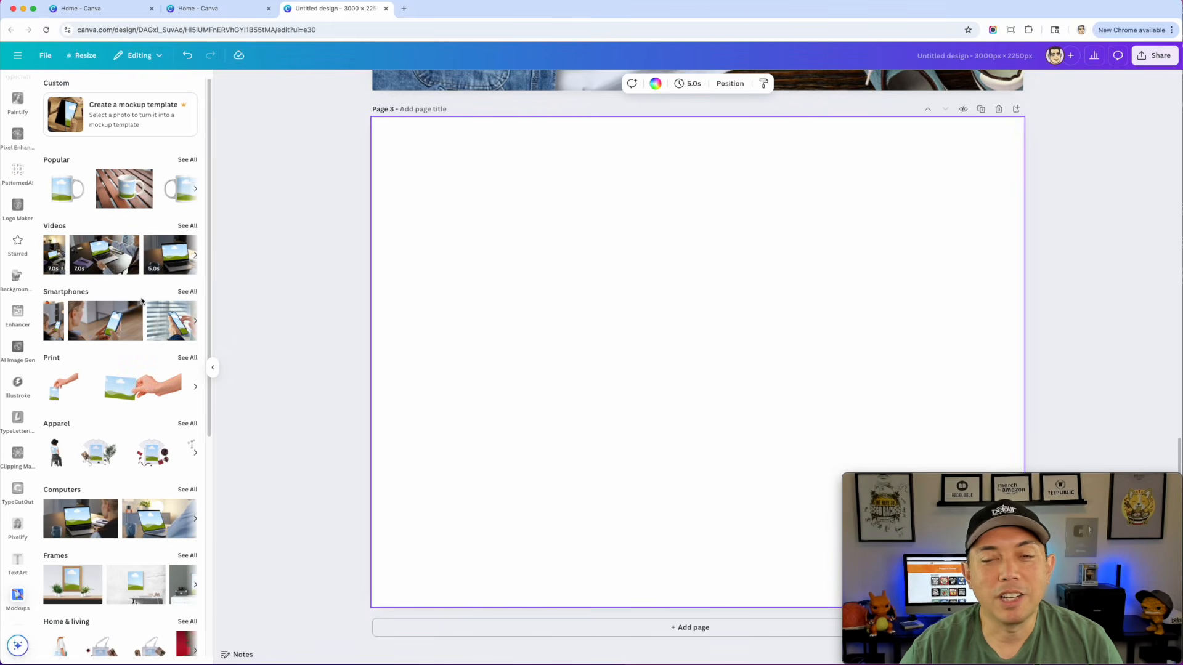
# - Browse the mockup categories and examine the full list of Apparel mockups
pyautogui.scroll(-6, 141, 301)
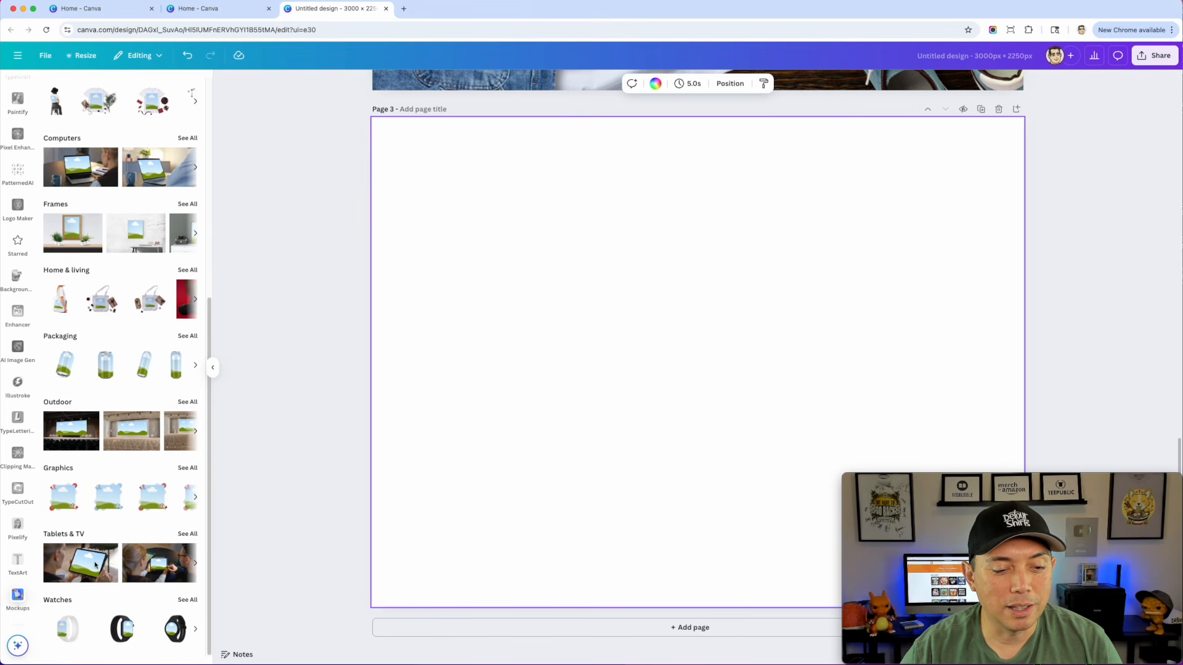
pyautogui.scroll(1, 117, 444)
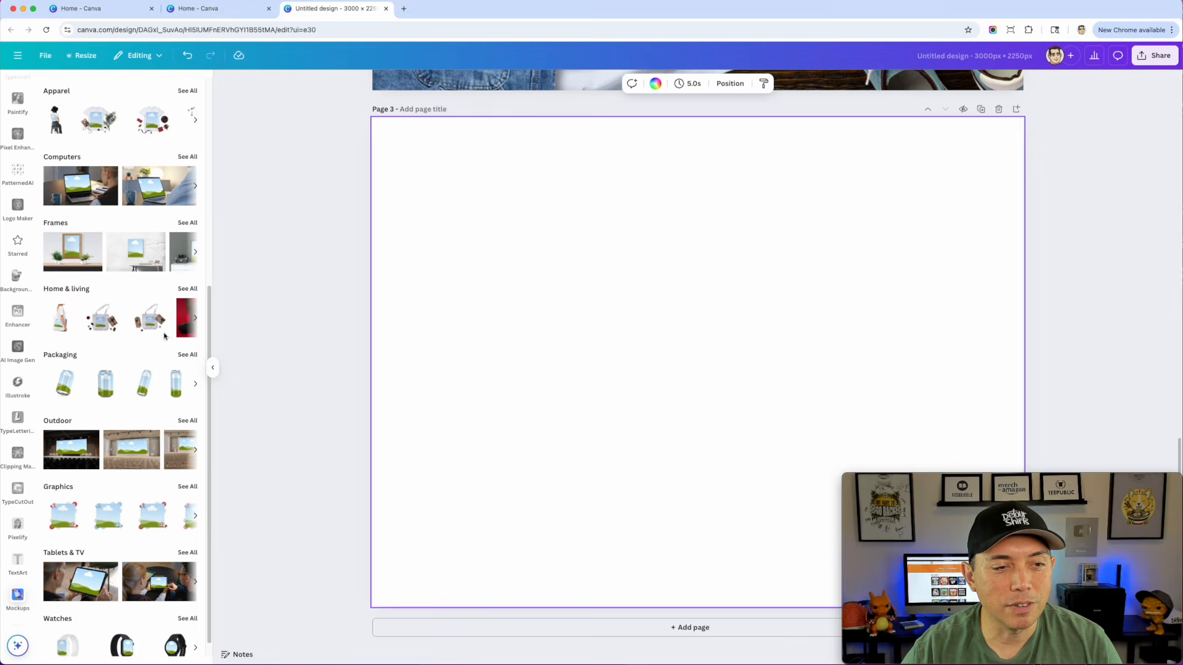
pyautogui.scroll(5, 154, 327)
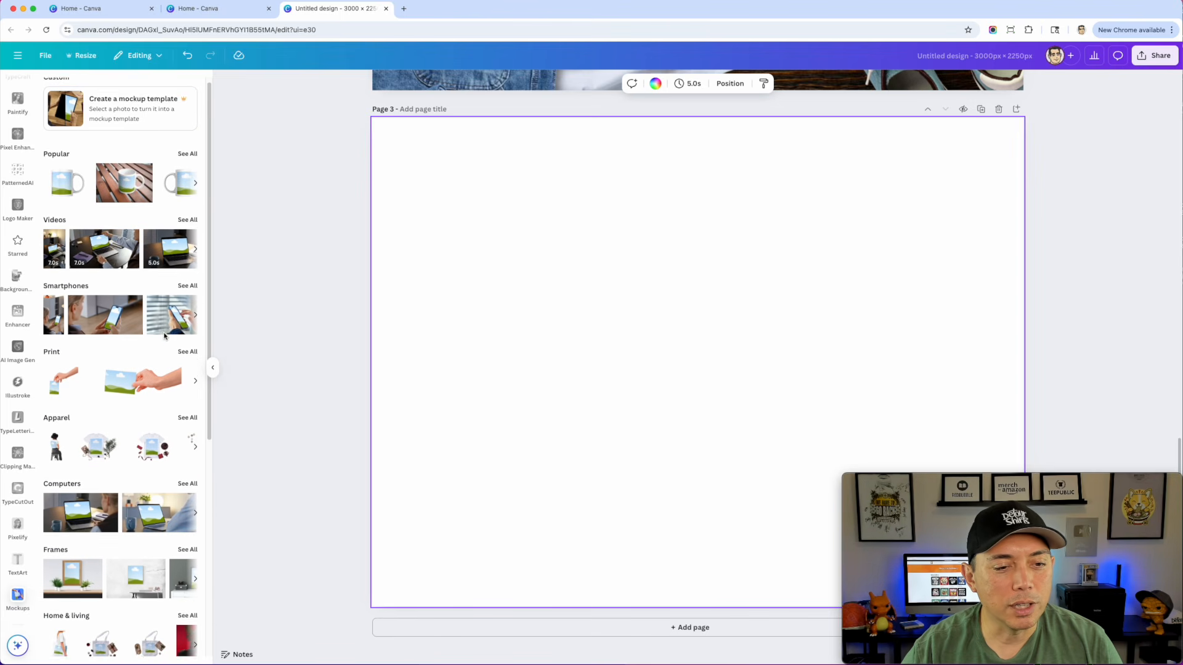
pyautogui.scroll(-1, 122, 401)
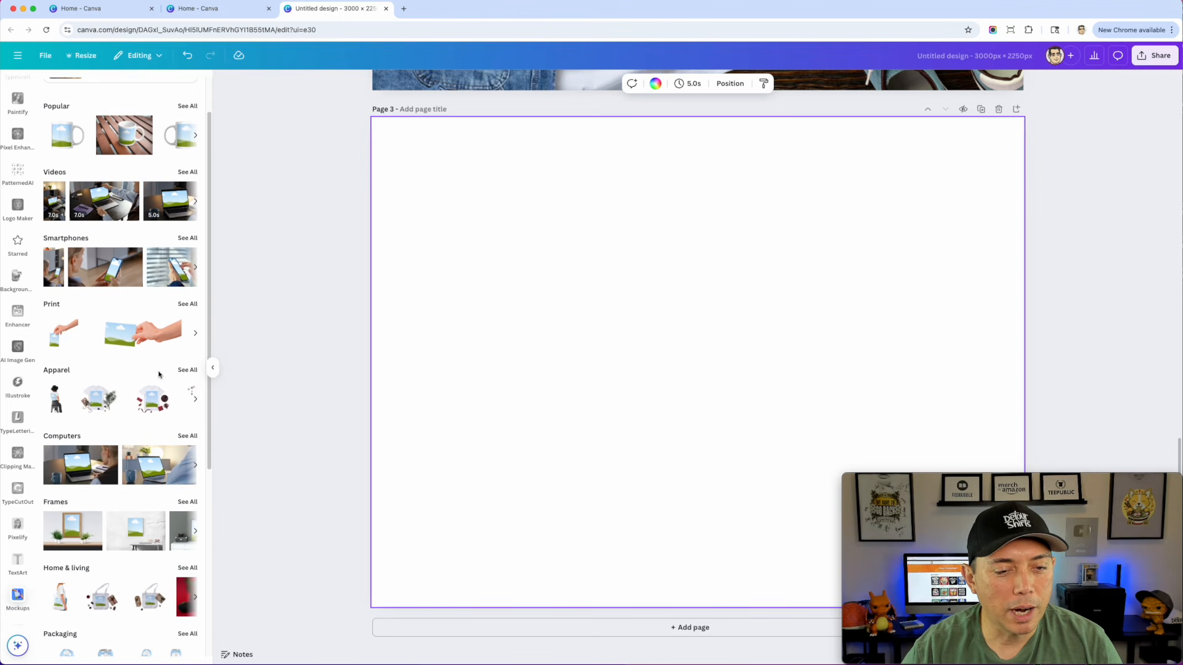
pyautogui.click(185, 371)
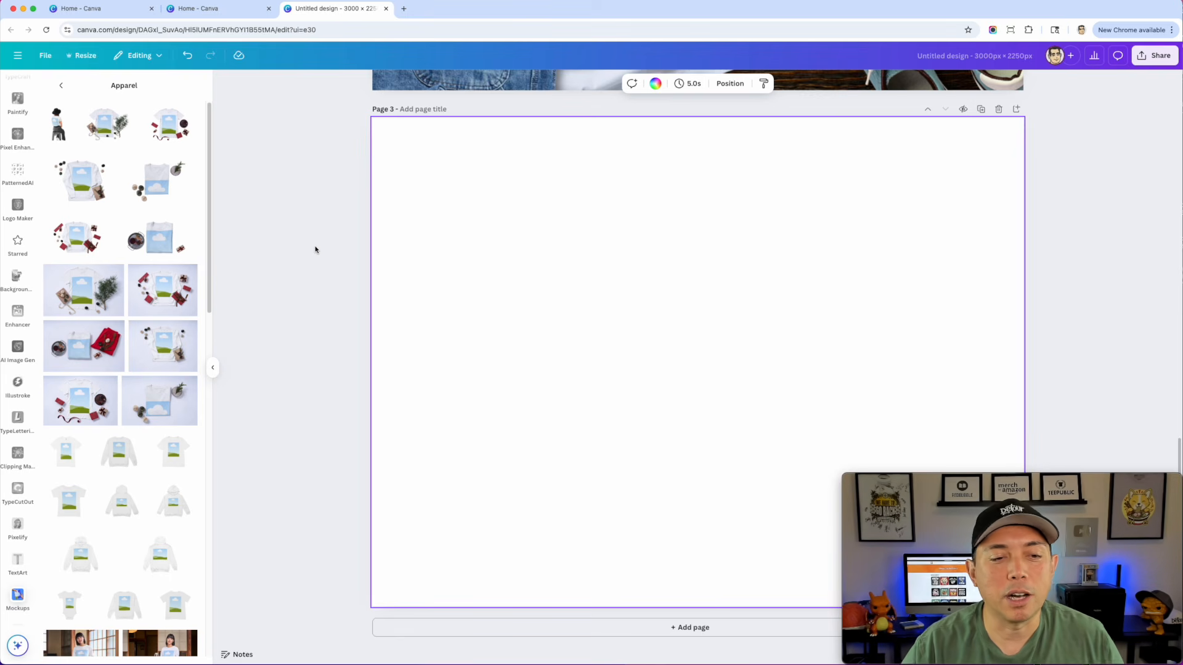
pyautogui.scroll(-2, 118, 371)
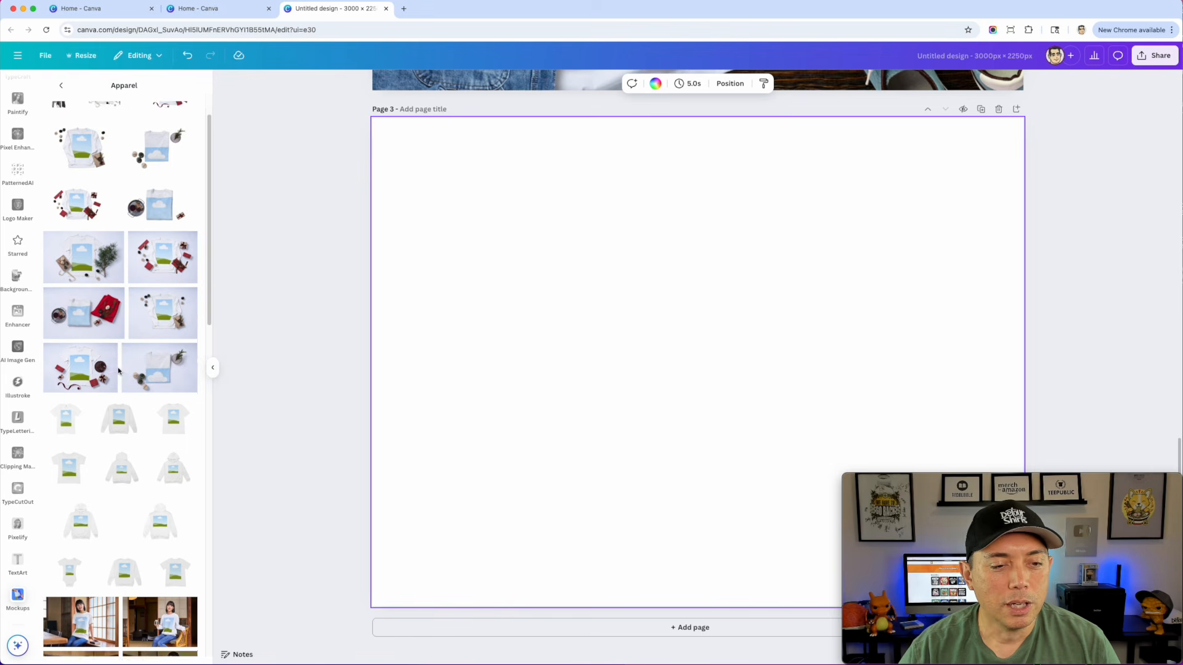
pyautogui.scroll(-2, 118, 370)
pyautogui.scroll(4, 166, 292)
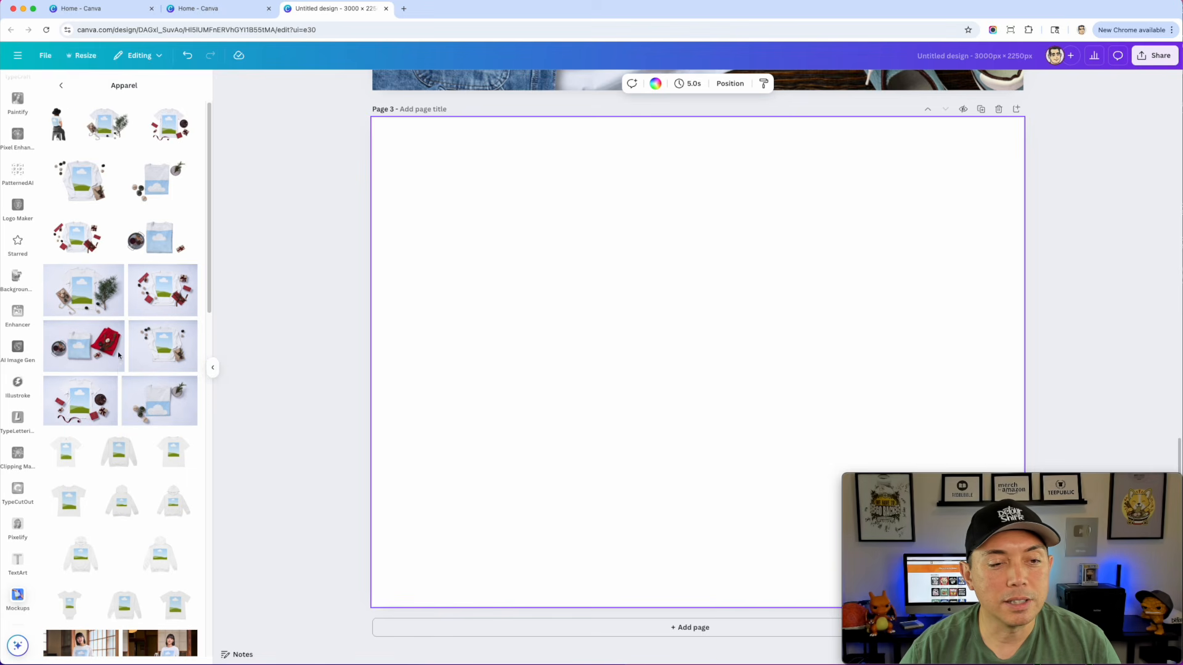
# - Add the white sweatshirt mockup with red gift boxes to page 3 and enlarge it to cover the page
pyautogui.click(159, 292)
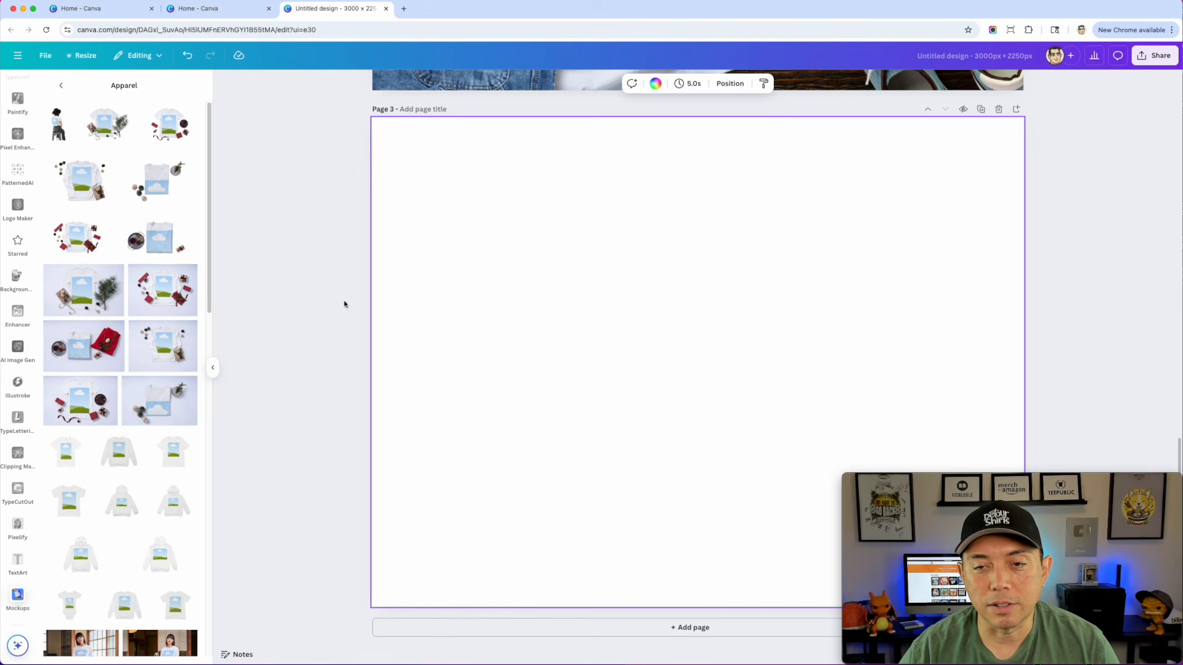
pyautogui.moveTo(567, 265); pyautogui.dragTo(320, 140)
pyautogui.moveTo(828, 460); pyautogui.dragTo(1062, 636)
pyautogui.moveTo(762, 371); pyautogui.dragTo(719, 375)
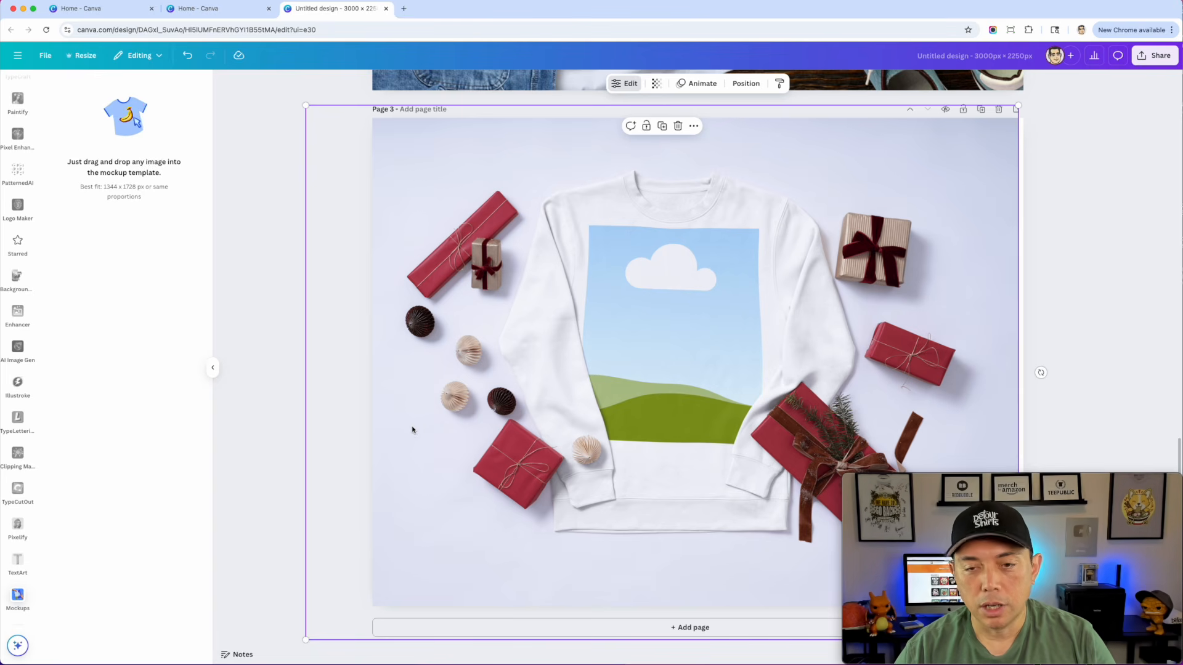
# - Try the pasted Trick or Treat design on the sweatshirt mockup, grouped and scaled down, and delete it from page 3
pyautogui.hotkey('ctrl', 'v')
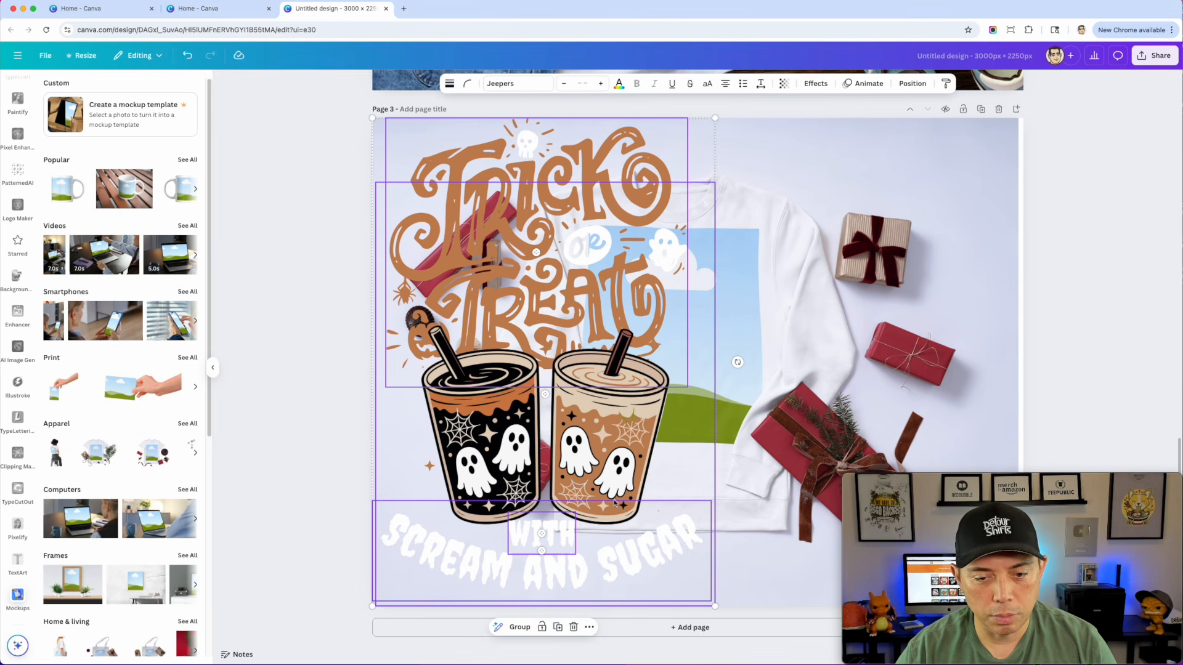
pyautogui.click(530, 625)
pyautogui.moveTo(618, 280); pyautogui.dragTo(729, 314)
pyautogui.moveTo(825, 152); pyautogui.dragTo(721, 299)
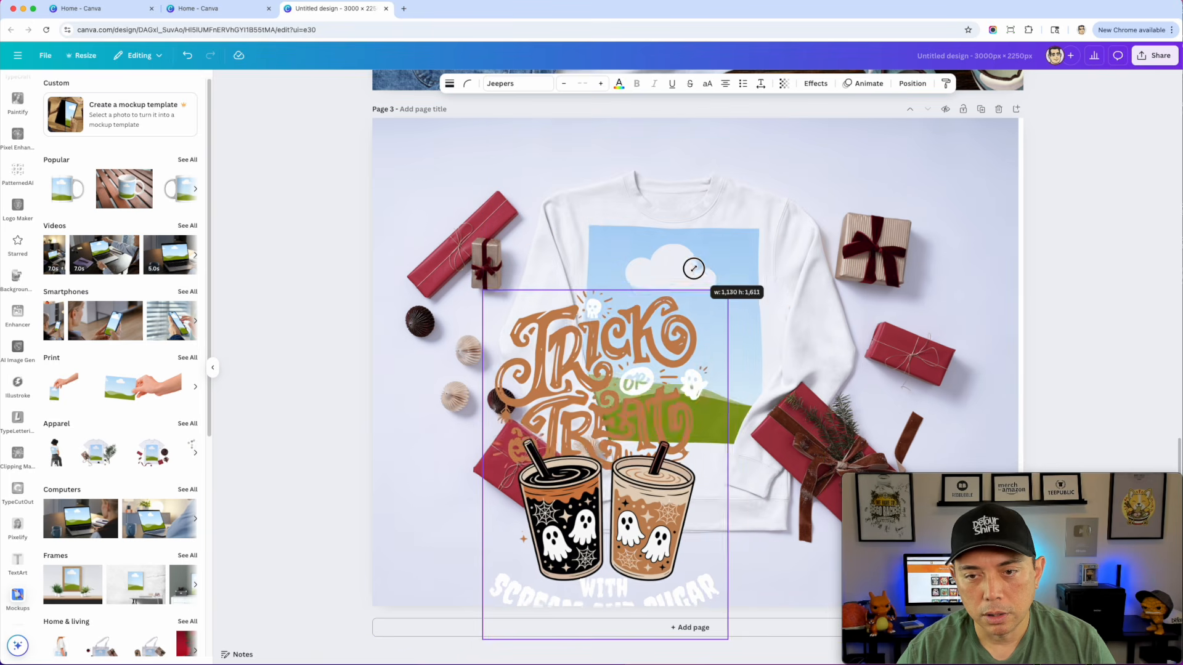
pyautogui.moveTo(602, 378); pyautogui.dragTo(511, 386)
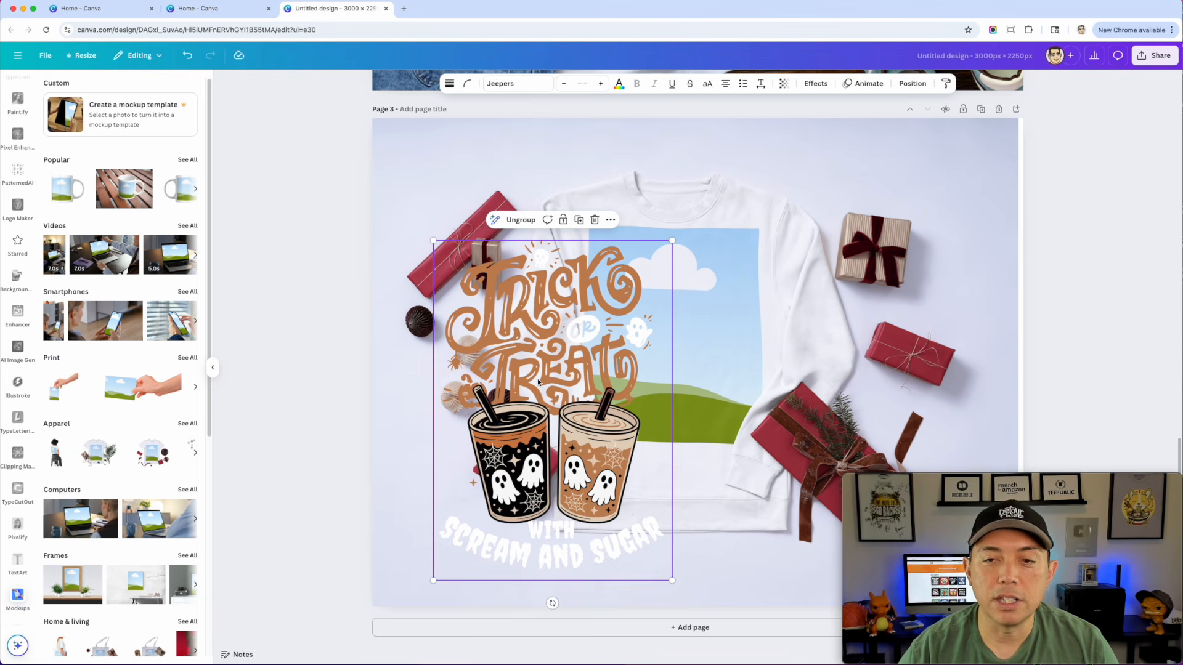
pyautogui.press('Delete')
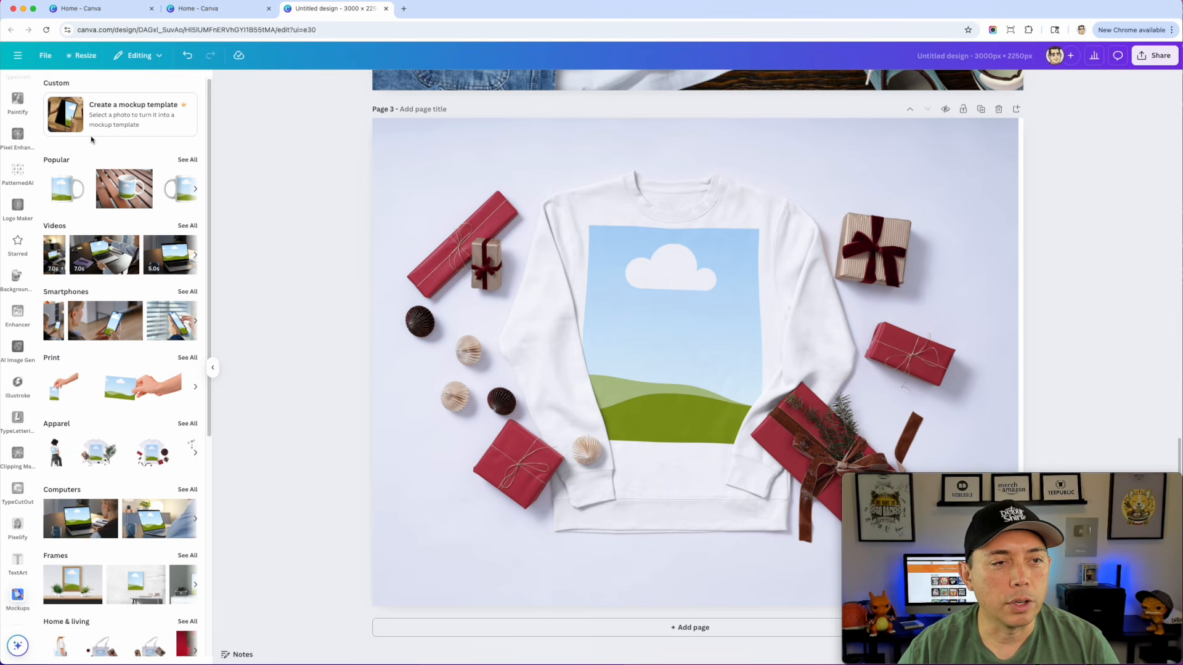
# - Add the image "gangsta cats 1.png" to page 3 and place it in the sweatshirt mockup's design area
pyautogui.scroll(8, 19, 148)
pyautogui.scroll(2, 19, 148)
pyautogui.click(18, 126)
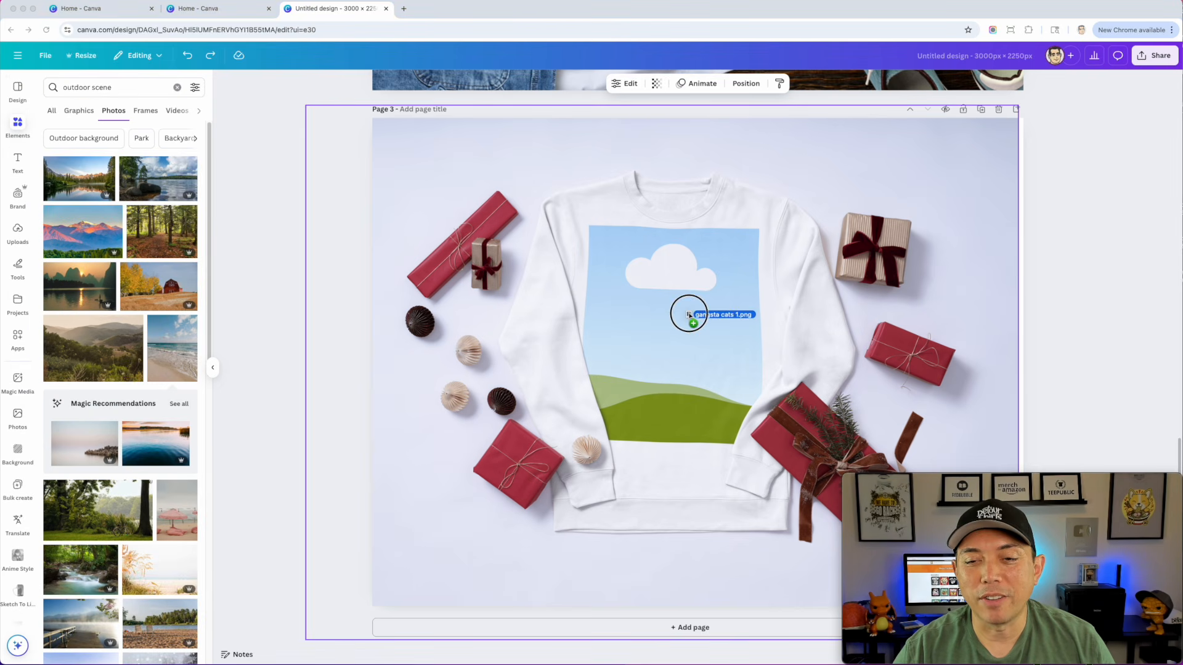
pyautogui.press('super+v')
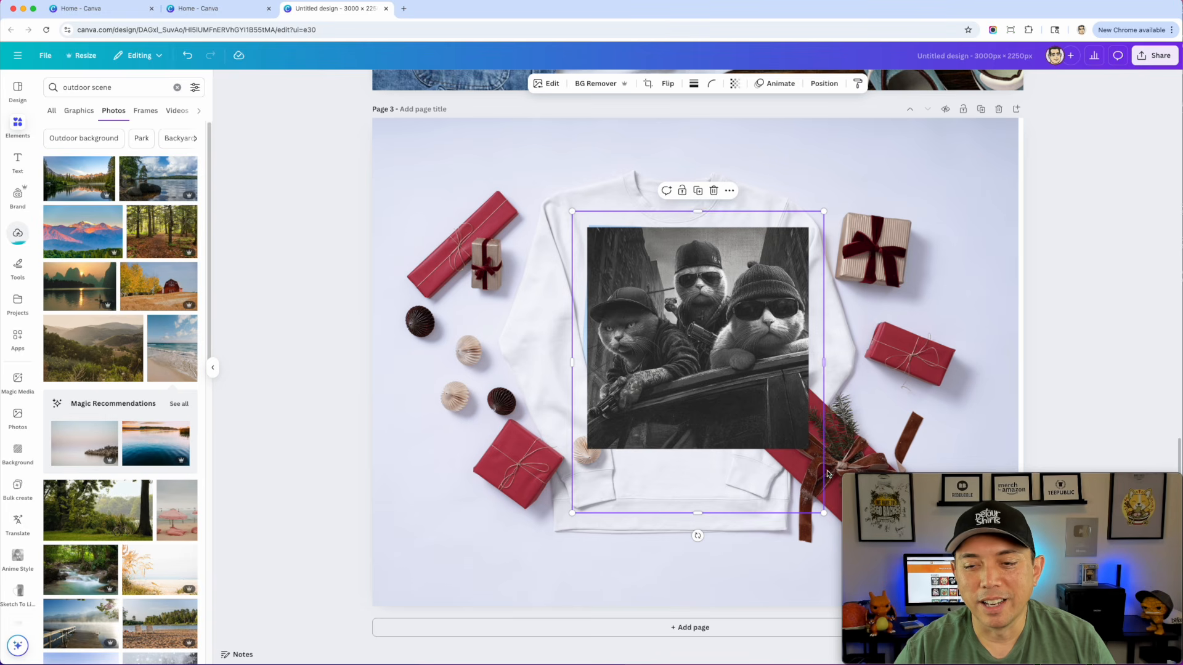
pyautogui.moveTo(695, 382); pyautogui.dragTo(853, 305)
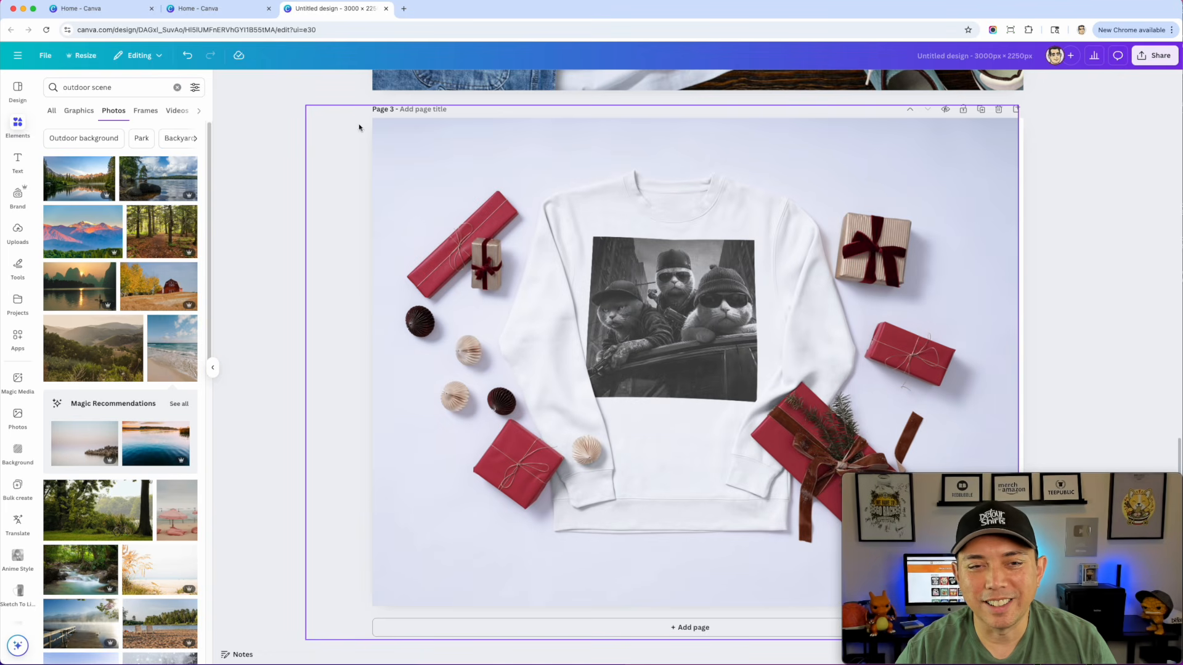
# - Enlarge the sweatshirt mockup slightly beyond the page edges and delete it from page 3
pyautogui.click(311, 113)
pyautogui.moveTo(307, 109); pyautogui.dragTo(207, 165)
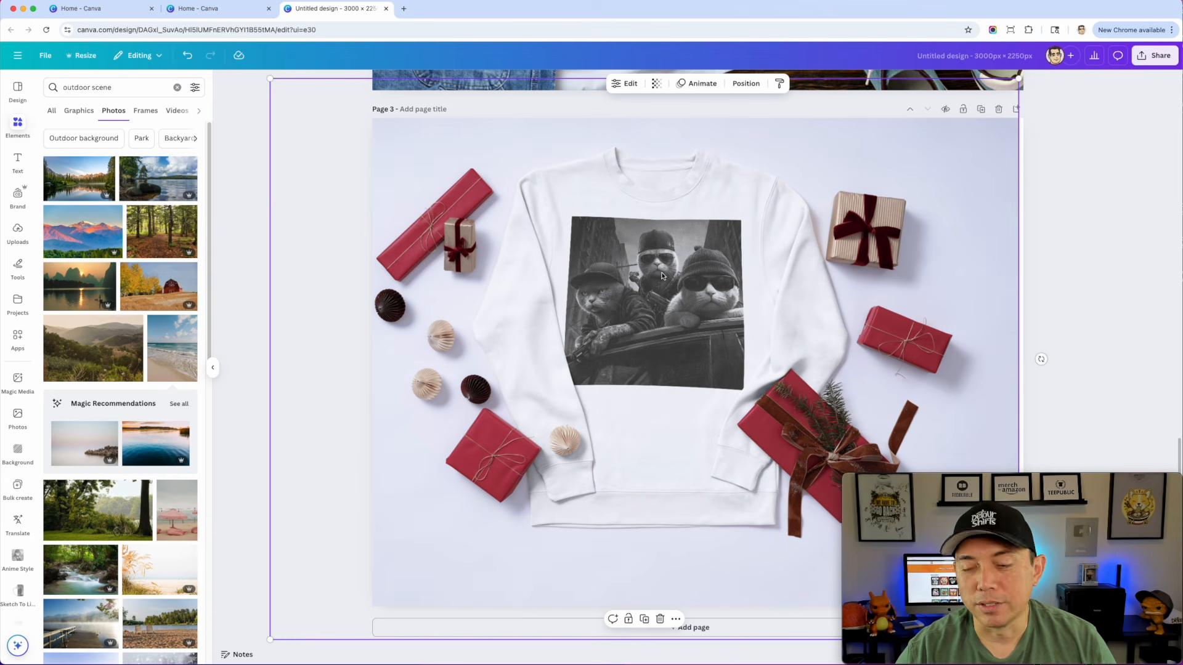
pyautogui.press('Delete')
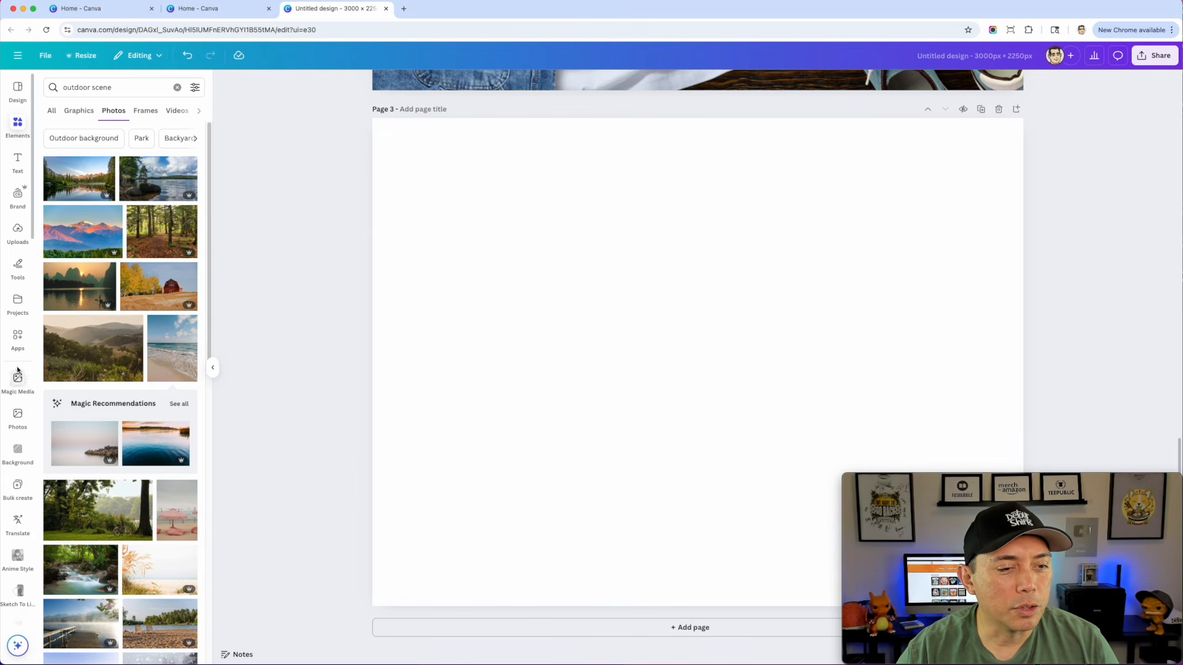
# - Add the Apparel mockup of a man in a white T-shirt on a wooden bridge to page 3
pyautogui.click(17, 337)
pyautogui.click(54, 129)
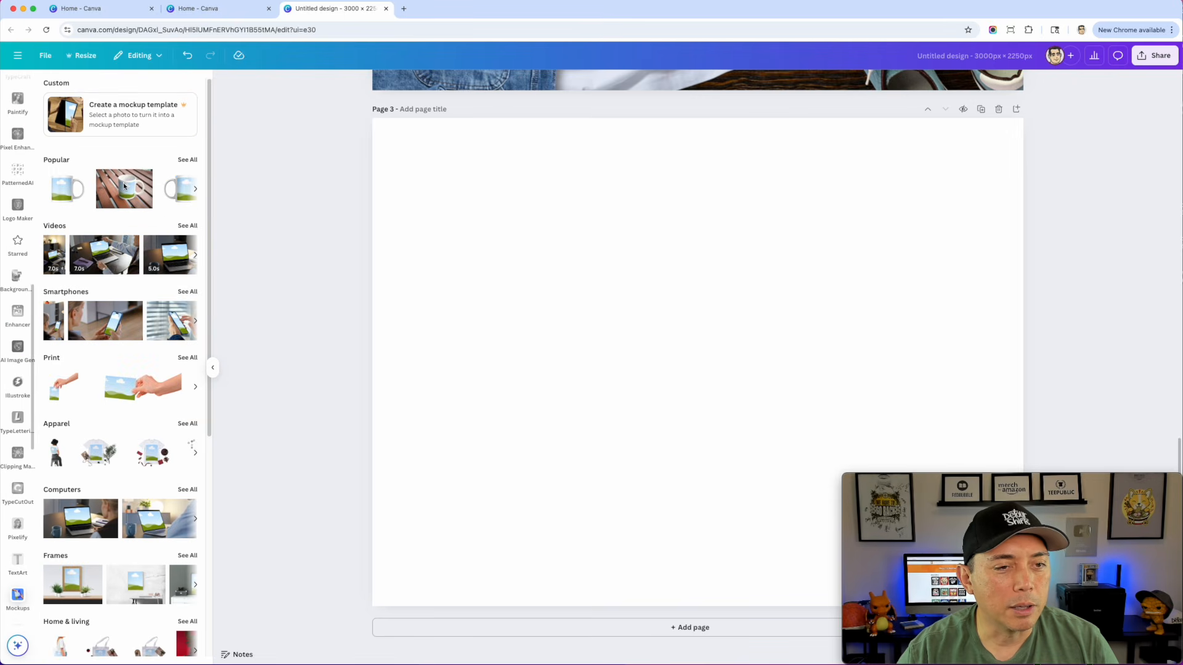
pyautogui.click(186, 423)
pyautogui.scroll(-6, 135, 402)
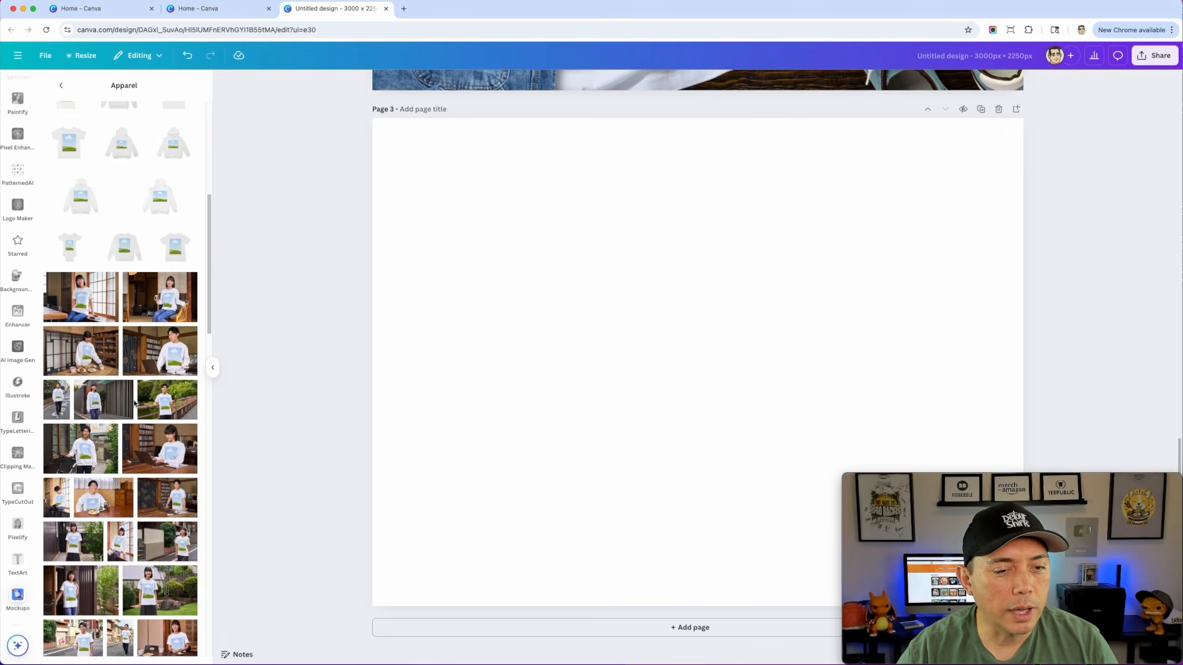
pyautogui.scroll(-2, 127, 438)
pyautogui.scroll(-1, 129, 438)
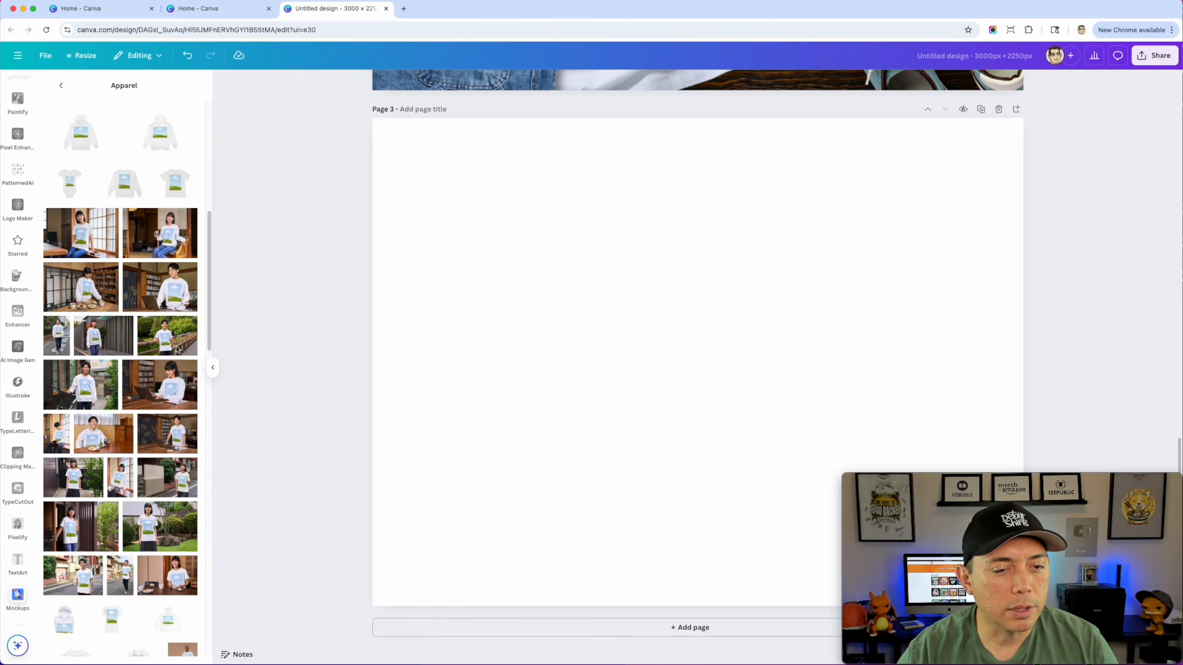
pyautogui.click(158, 340)
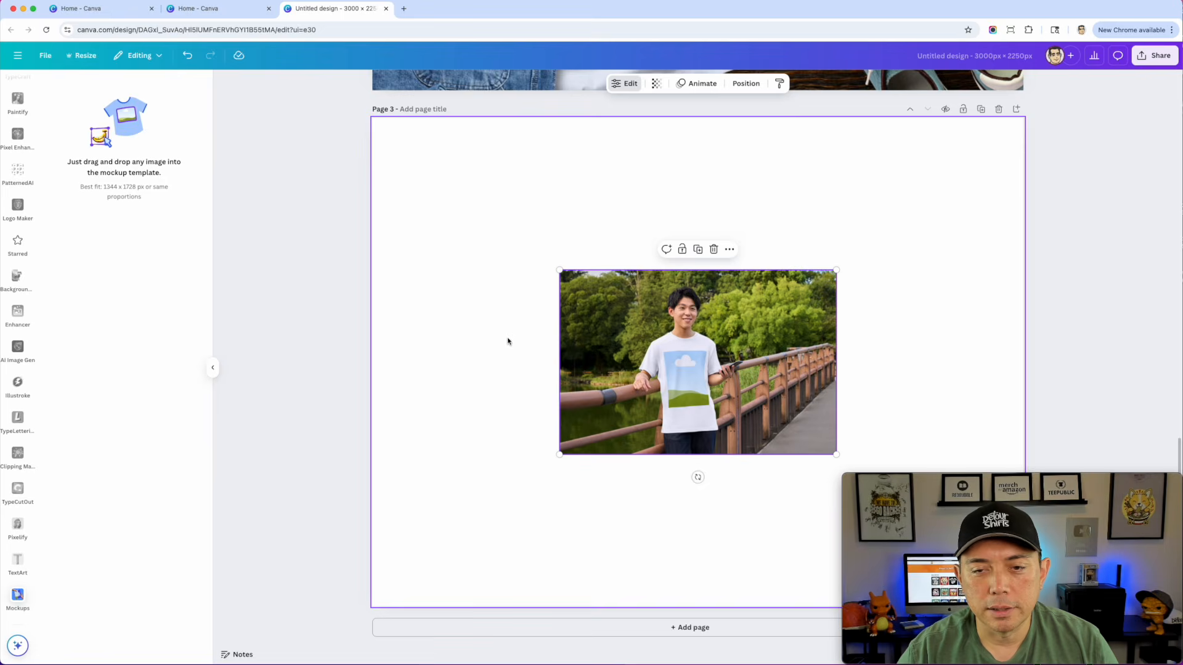
# - Enlarge the bridge mockup to cover page 3 and place the gangsta cats image in its T-shirt design area
pyautogui.moveTo(559, 271); pyautogui.dragTo(291, 98)
pyautogui.moveTo(610, 299); pyautogui.dragTo(725, 389)
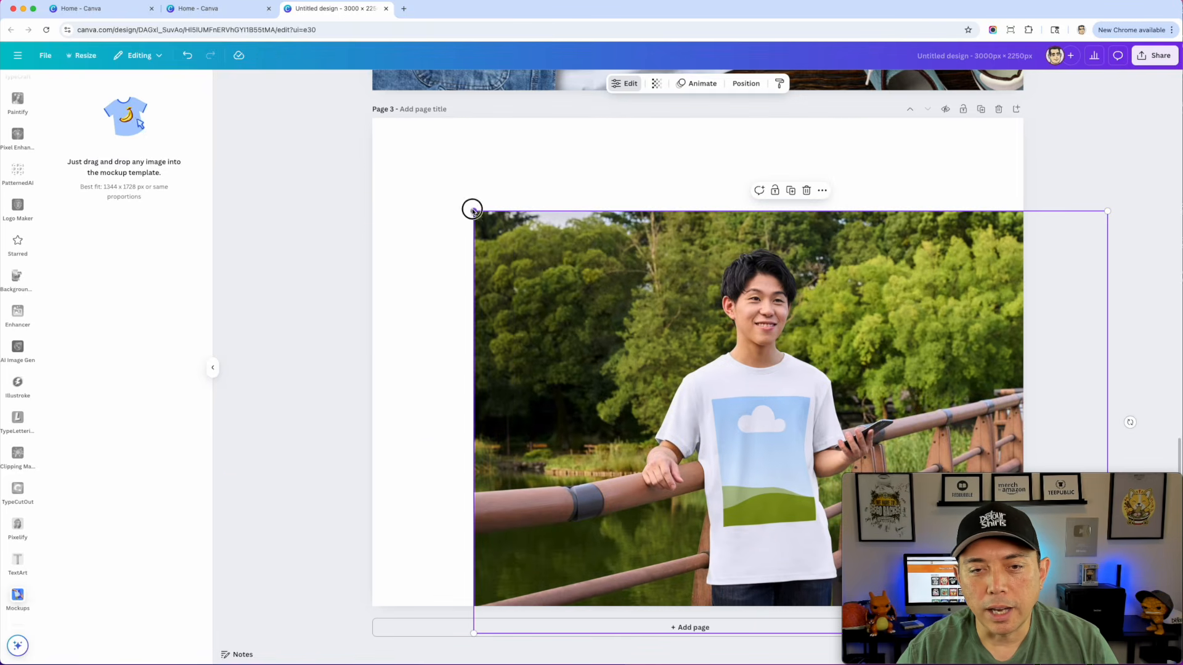
pyautogui.moveTo(473, 211); pyautogui.dragTo(250, 100)
pyautogui.moveTo(554, 286); pyautogui.dragTo(652, 317)
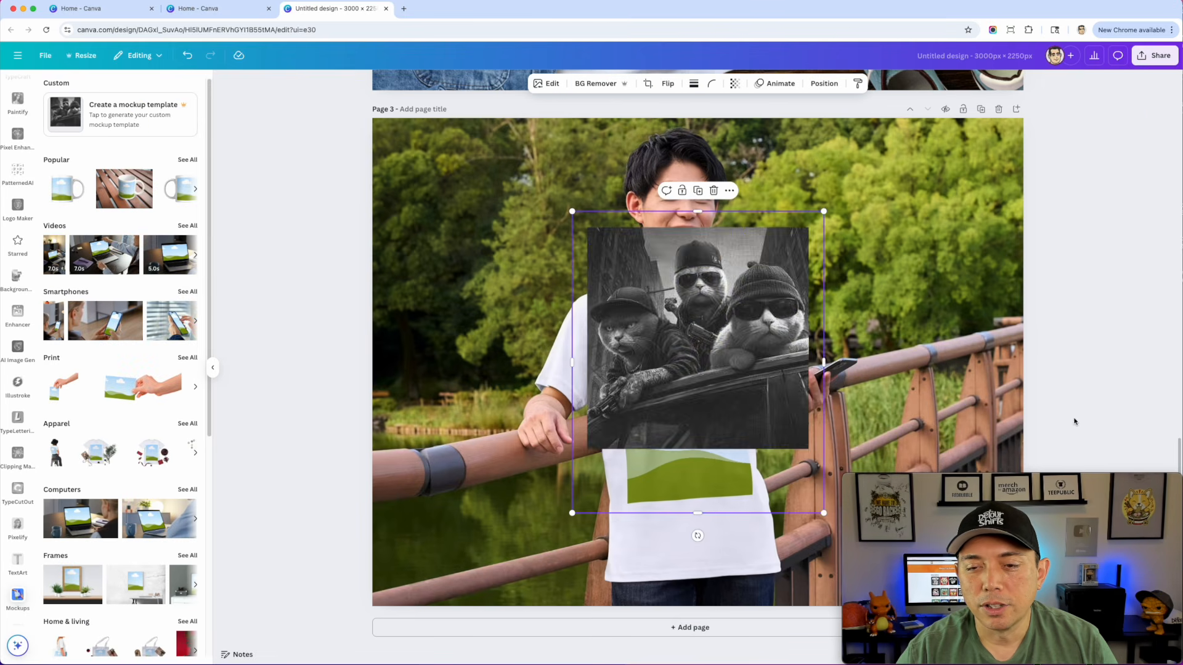
pyautogui.moveTo(705, 319); pyautogui.dragTo(715, 408)
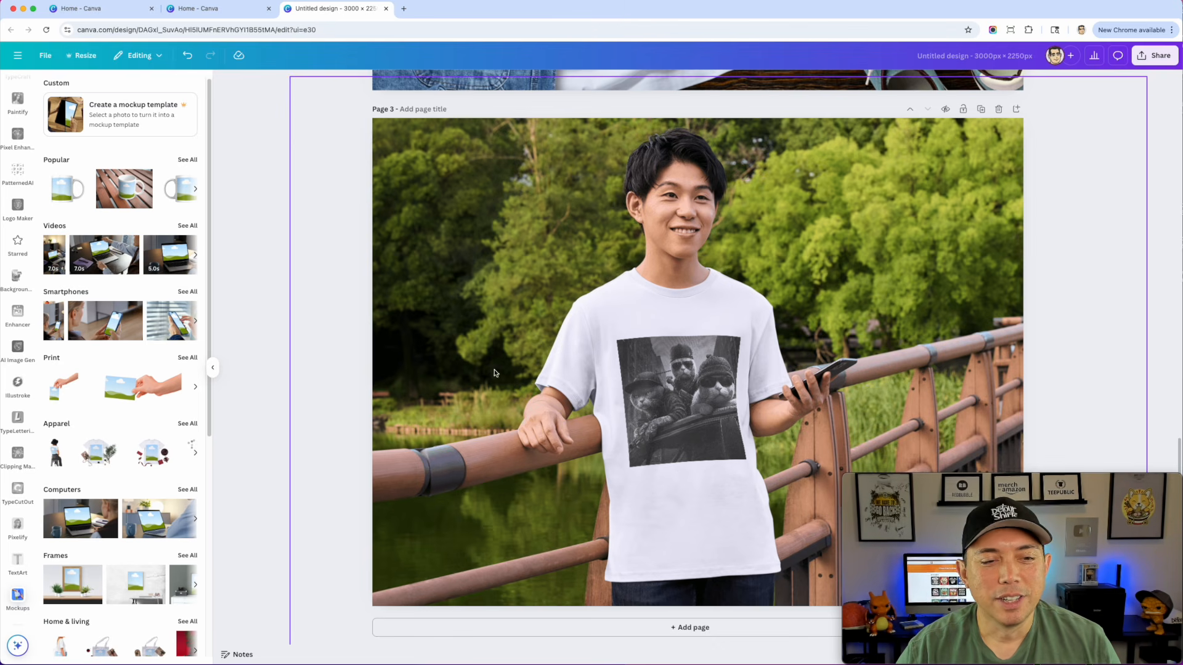
# - Look through the remaining Apparel mockups for other shirt, hoodie and model options
pyautogui.click(187, 424)
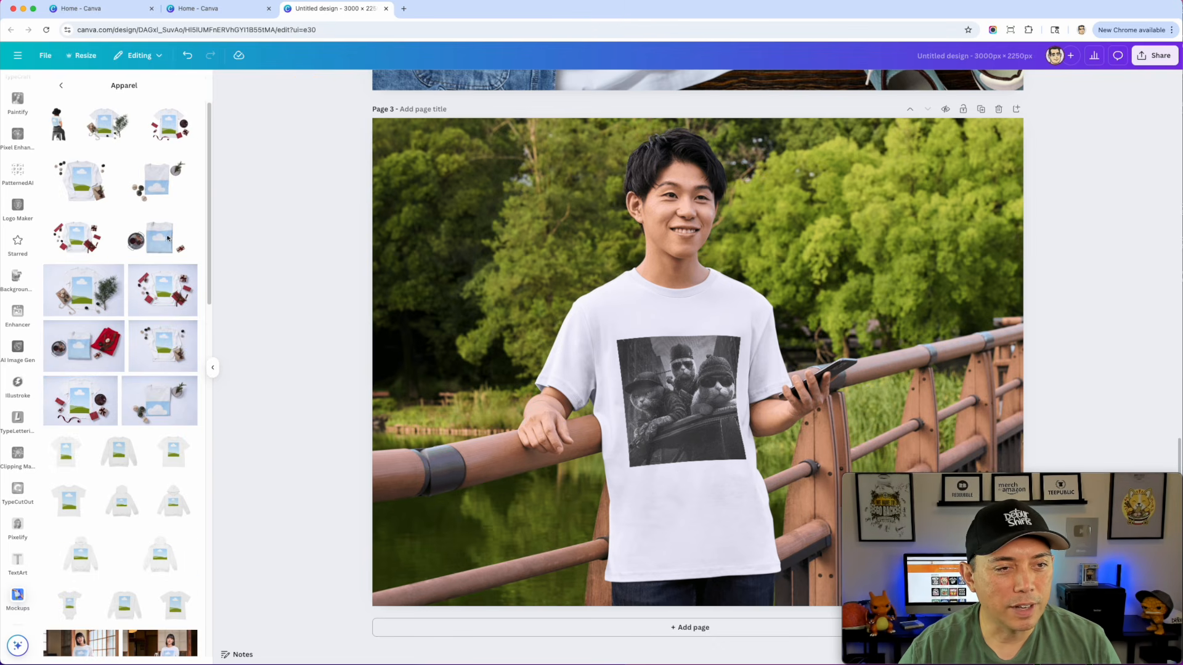
pyautogui.scroll(-3, 142, 417)
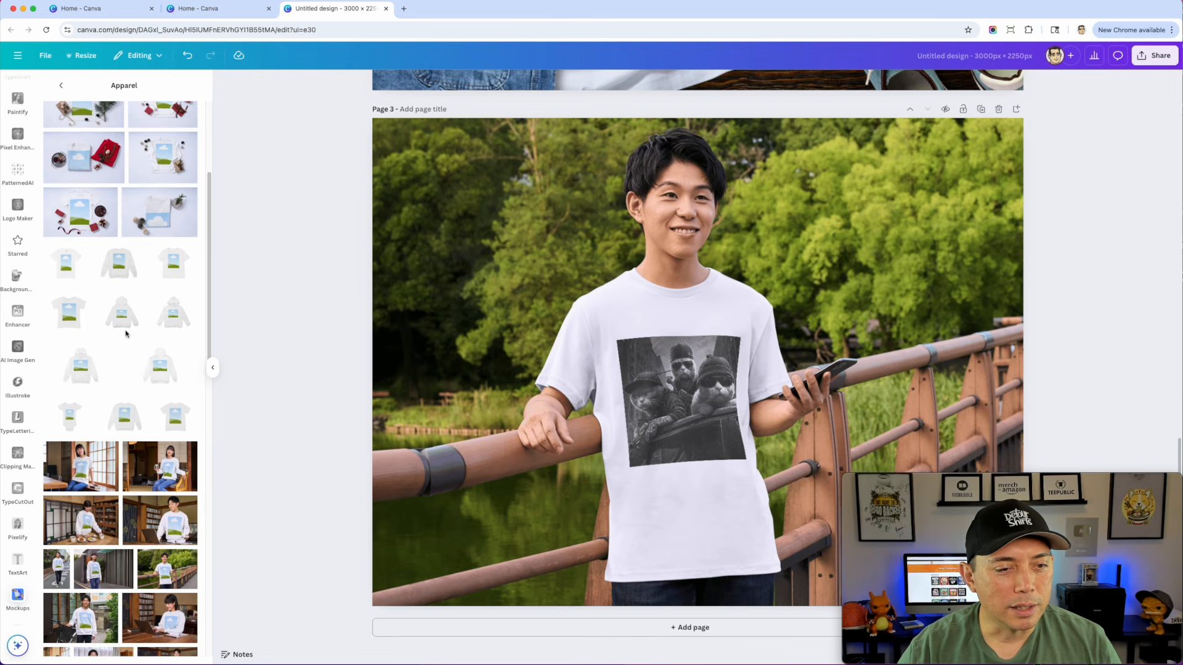
pyautogui.scroll(-10, 94, 350)
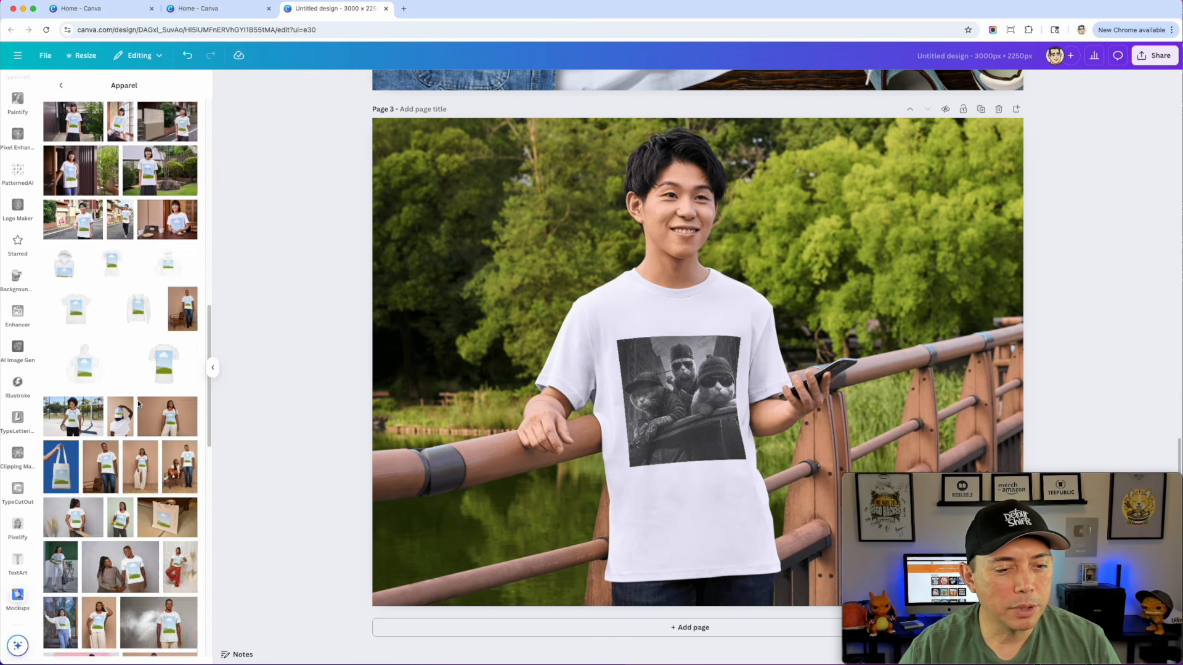
pyautogui.scroll(-8, 138, 403)
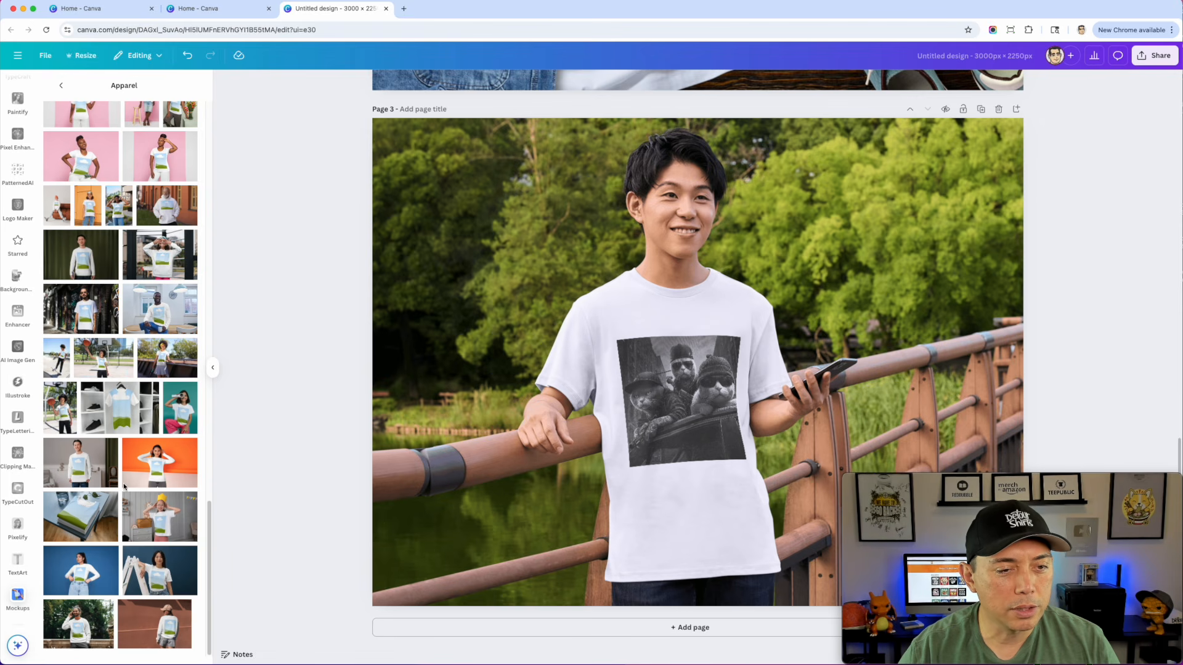
# - Browse the blank-garment and model photo options in the Apparel mockups again
pyautogui.scroll(8, 123, 488)
pyautogui.scroll(10, 132, 426)
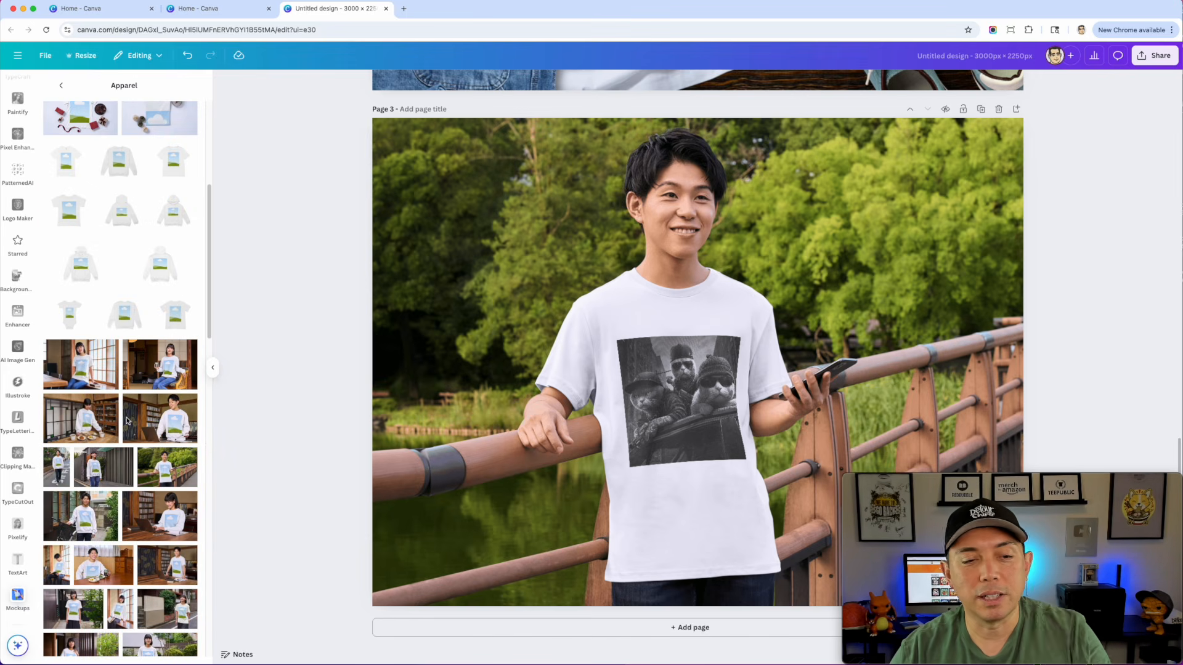
pyautogui.scroll(-10, 127, 420)
pyautogui.scroll(-10, 130, 472)
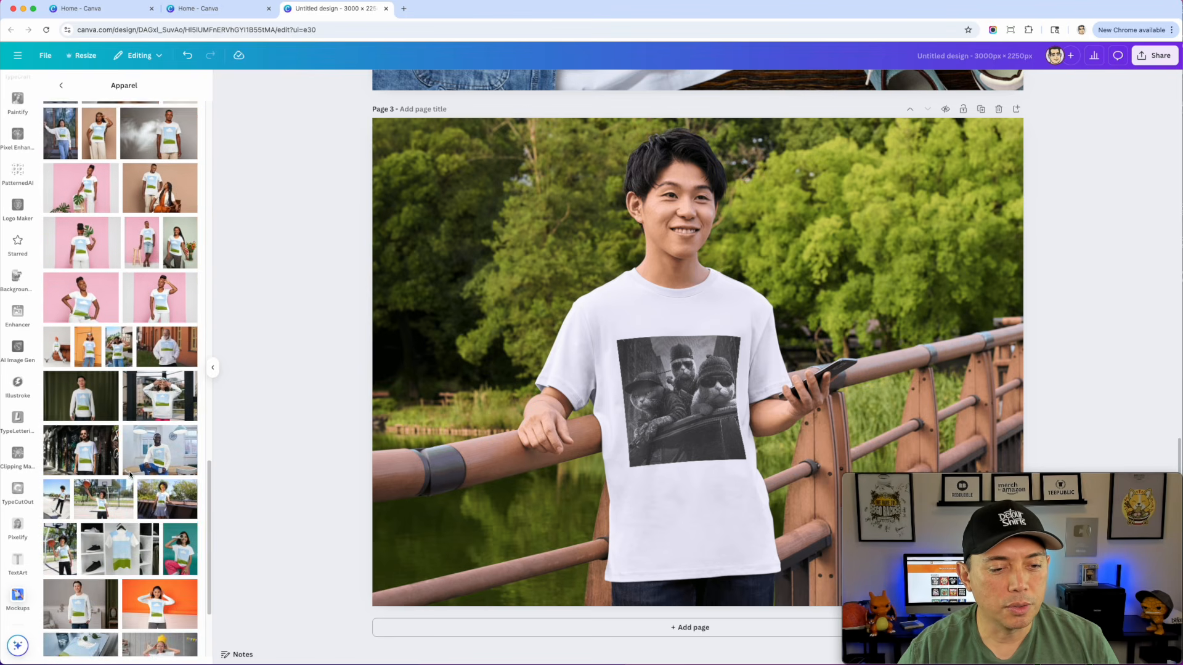
pyautogui.scroll(-5, 130, 475)
pyautogui.scroll(10, 129, 475)
# - Recolor the T-shirt in the bridge mockup to black from the default solid colors and apply the change
pyautogui.click(644, 261)
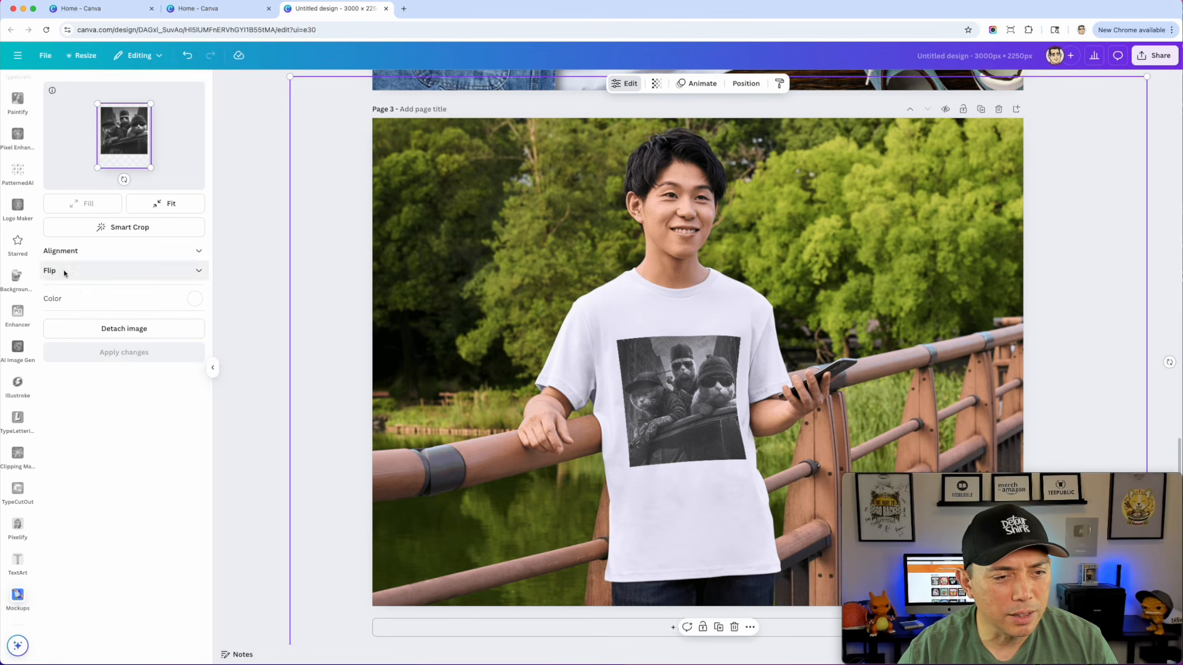
pyautogui.click(193, 299)
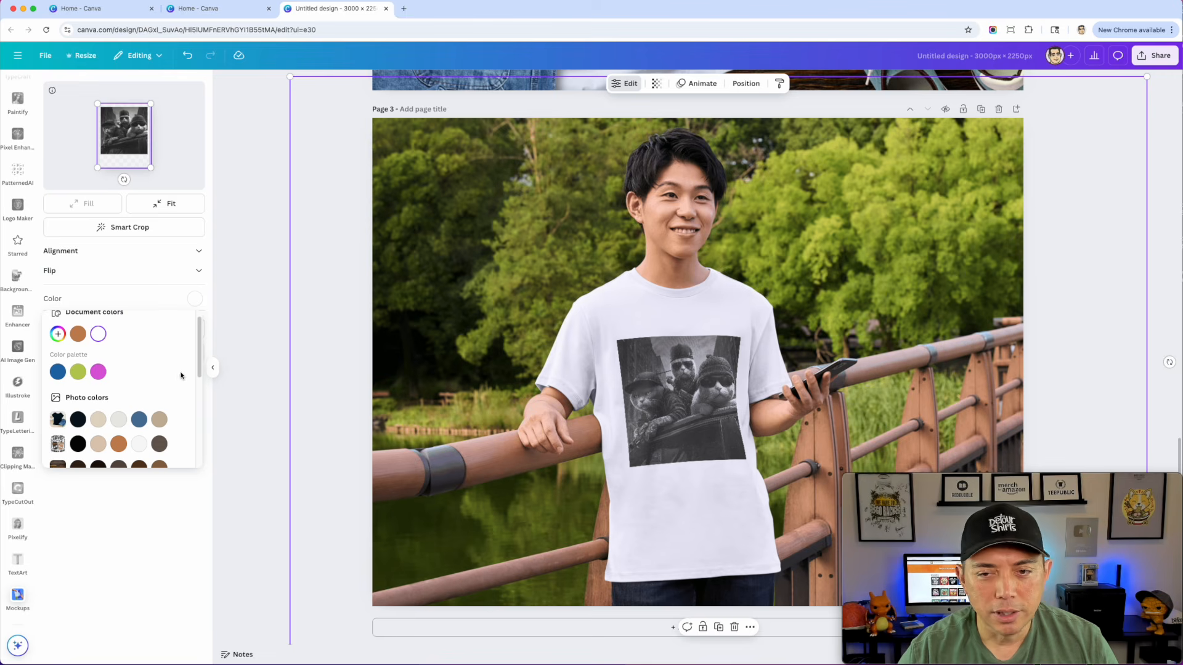
pyautogui.scroll(-2, 161, 378)
pyautogui.scroll(2, 99, 431)
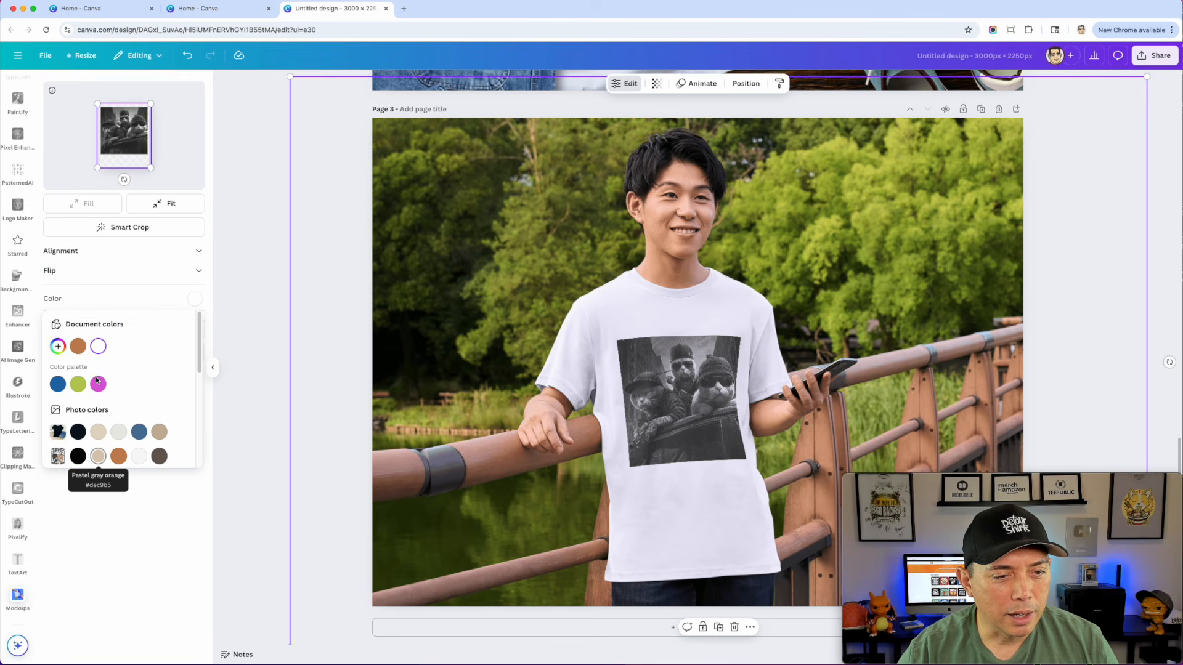
pyautogui.scroll(-5, 97, 380)
pyautogui.click(58, 401)
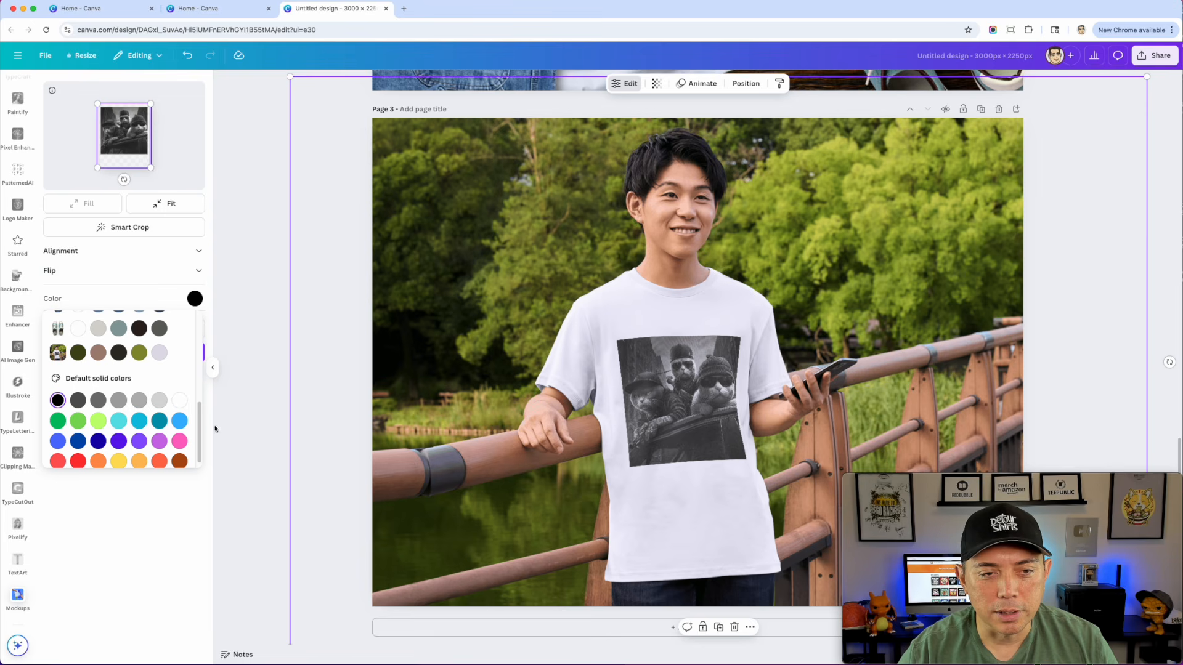
pyautogui.click(163, 527)
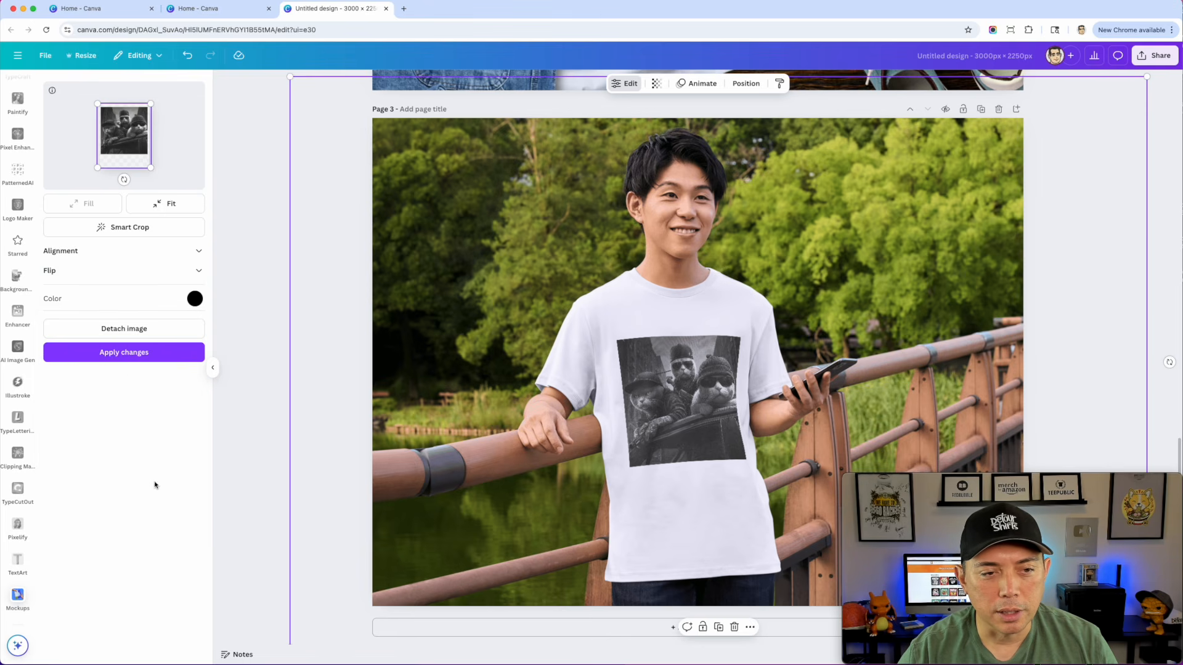
pyautogui.click(127, 351)
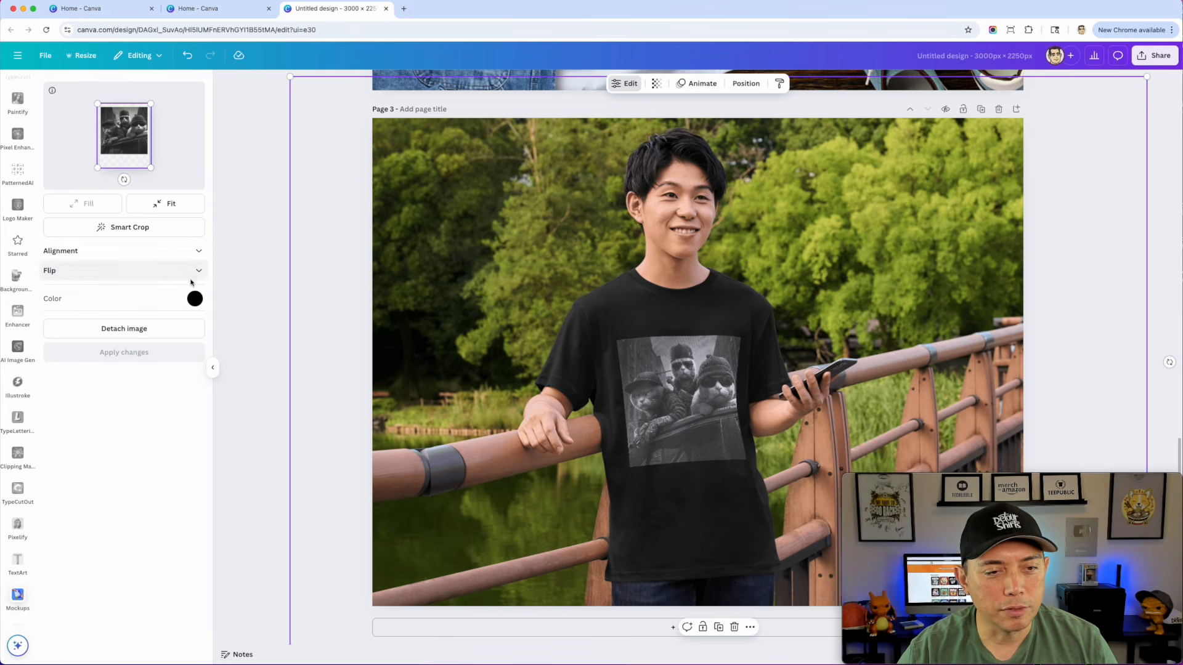
# - Recolor the bridge mockup's T-shirt to the gray orange document color and apply the change
pyautogui.click(193, 299)
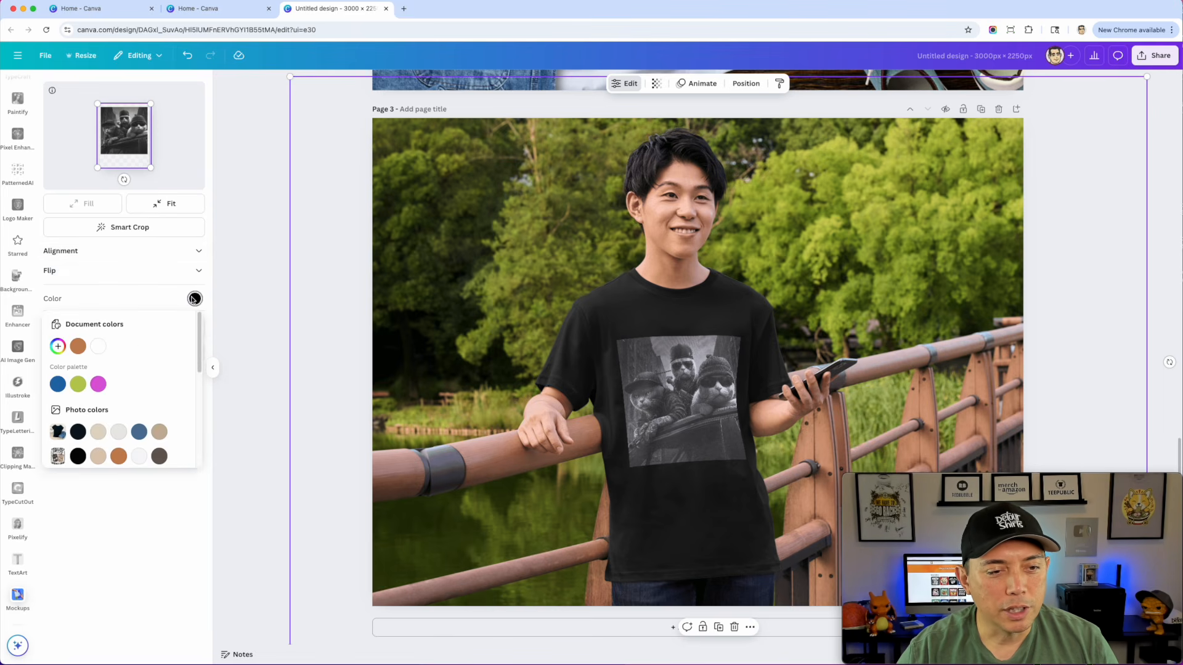
pyautogui.click(76, 346)
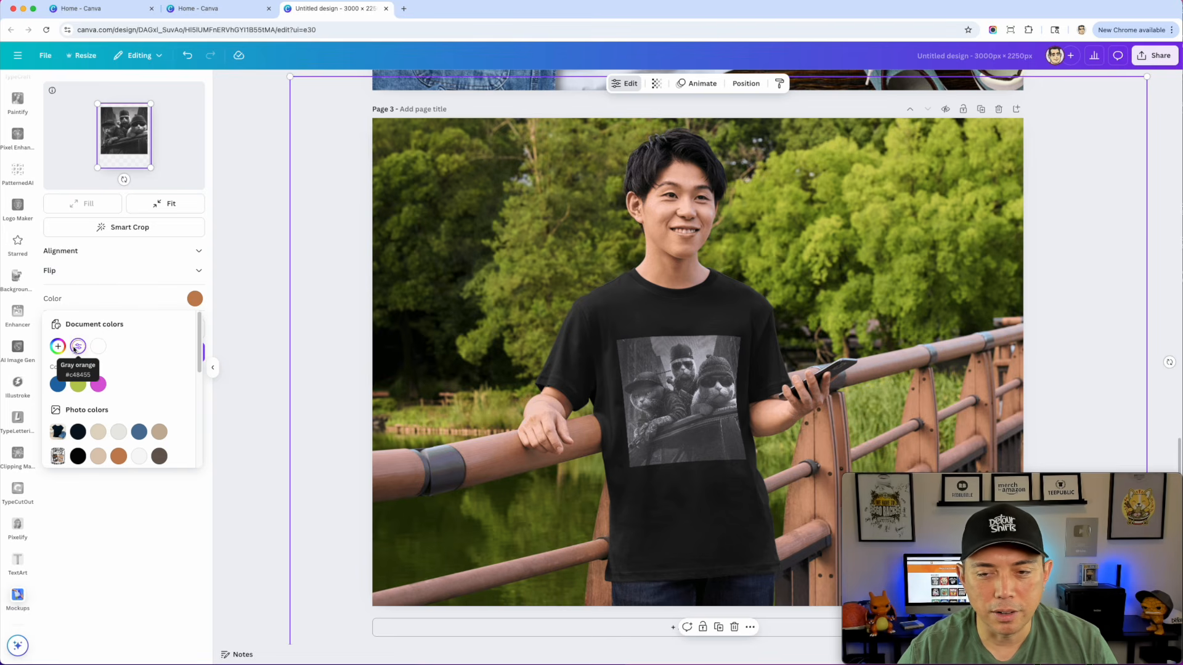
pyautogui.click(171, 443)
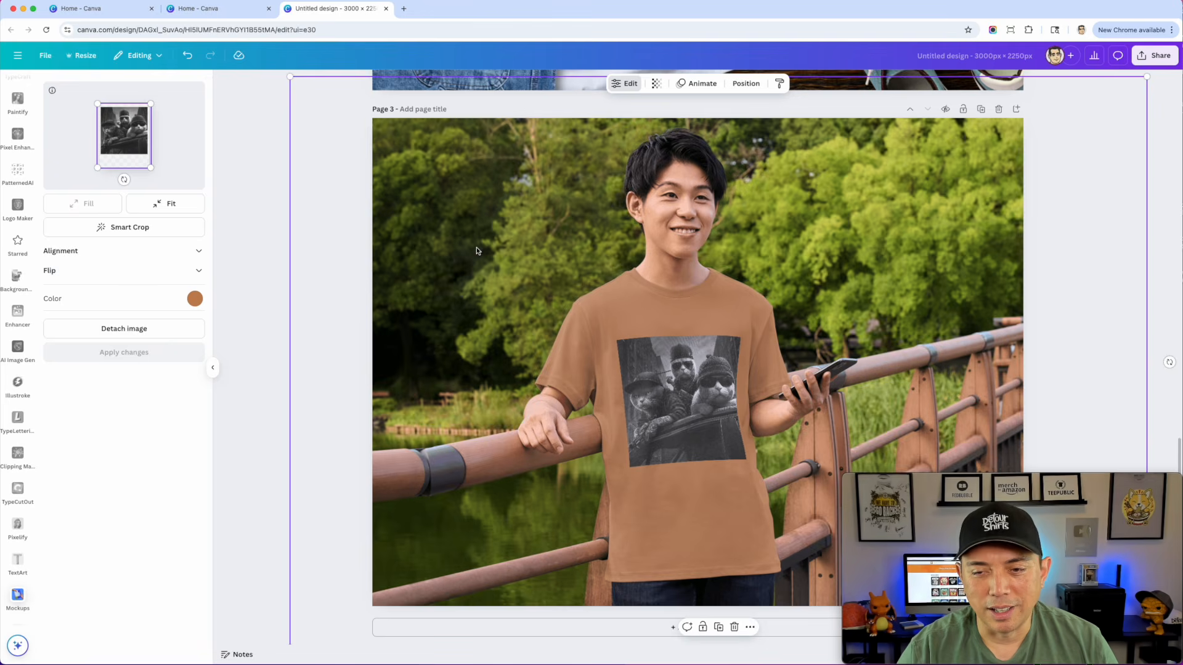
# - Replace the bridge mockup on page 3 with the blank white short-sleeve T-shirt mockup from the Apparel collection
pyautogui.press('Delete')
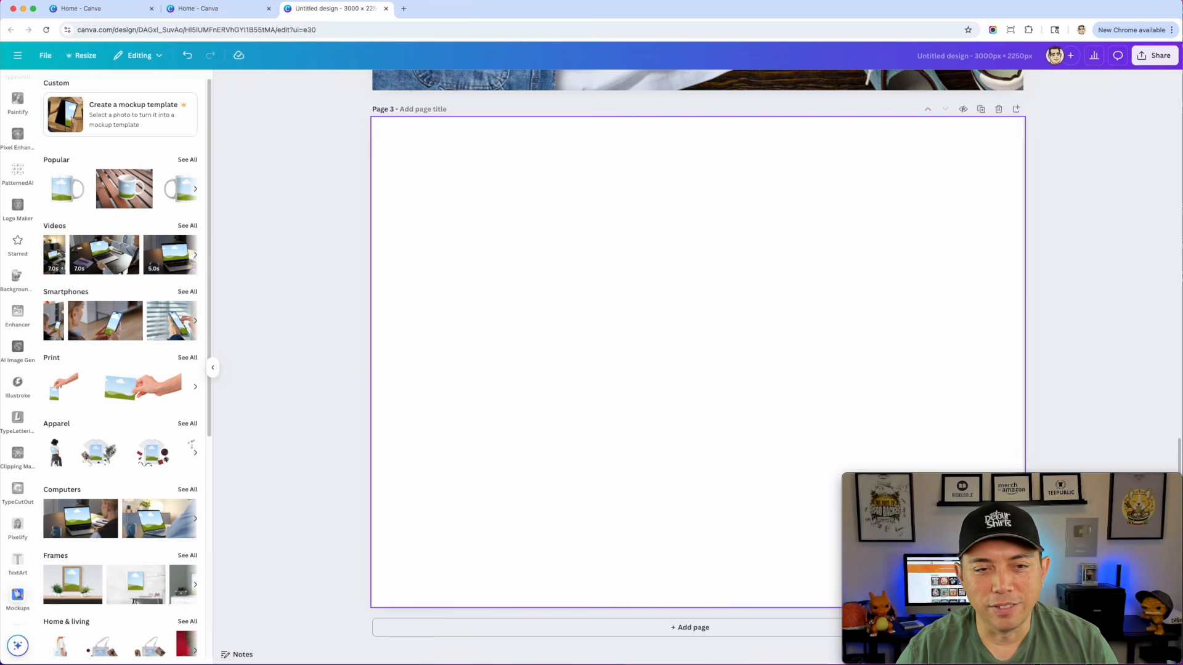
pyautogui.click(186, 424)
pyautogui.scroll(-3, 155, 316)
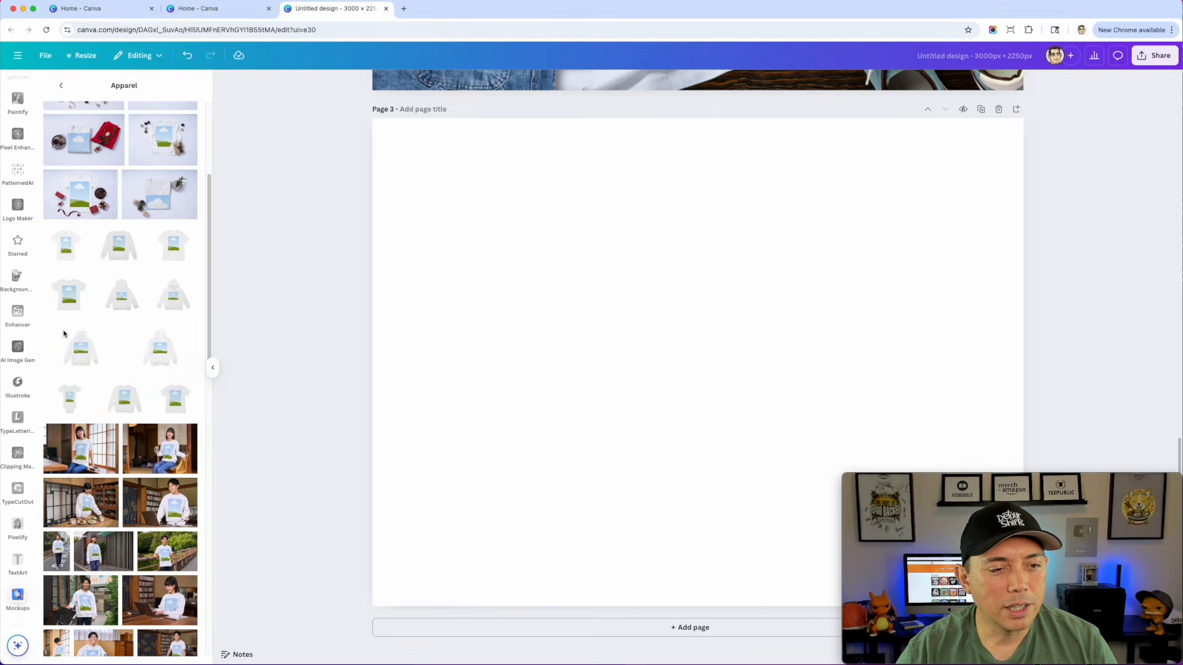
pyautogui.click(66, 247)
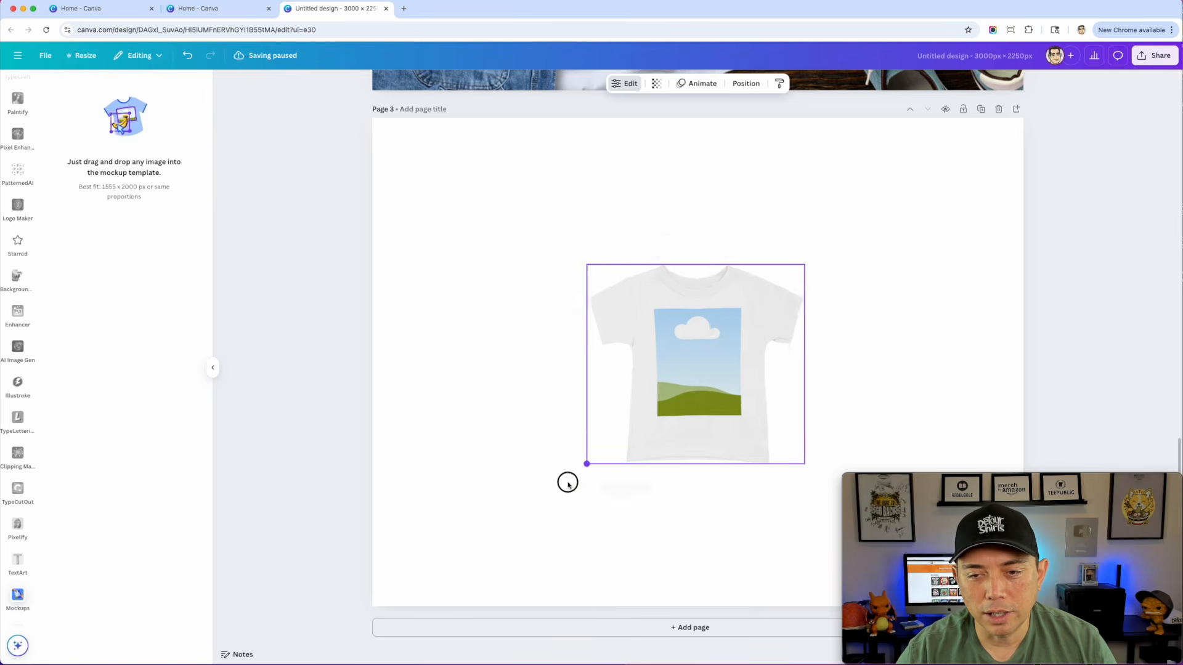
# - Enlarge the blank T-shirt mockup to most of the page height and place the gangsta cats image in its design area
pyautogui.moveTo(568, 484); pyautogui.dragTo(410, 602)
pyautogui.moveTo(568, 441); pyautogui.dragTo(638, 341)
pyautogui.moveTo(491, 512); pyautogui.dragTo(420, 573)
pyautogui.moveTo(570, 410); pyautogui.dragTo(602, 403)
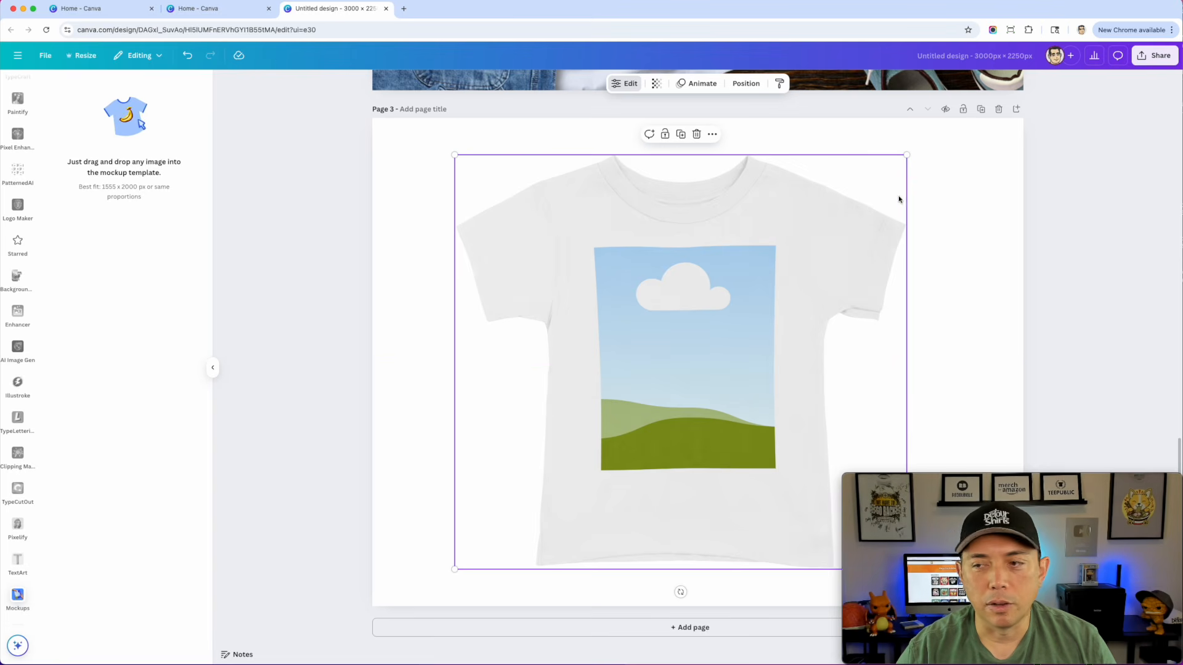
pyautogui.moveTo(708, 280); pyautogui.dragTo(714, 347)
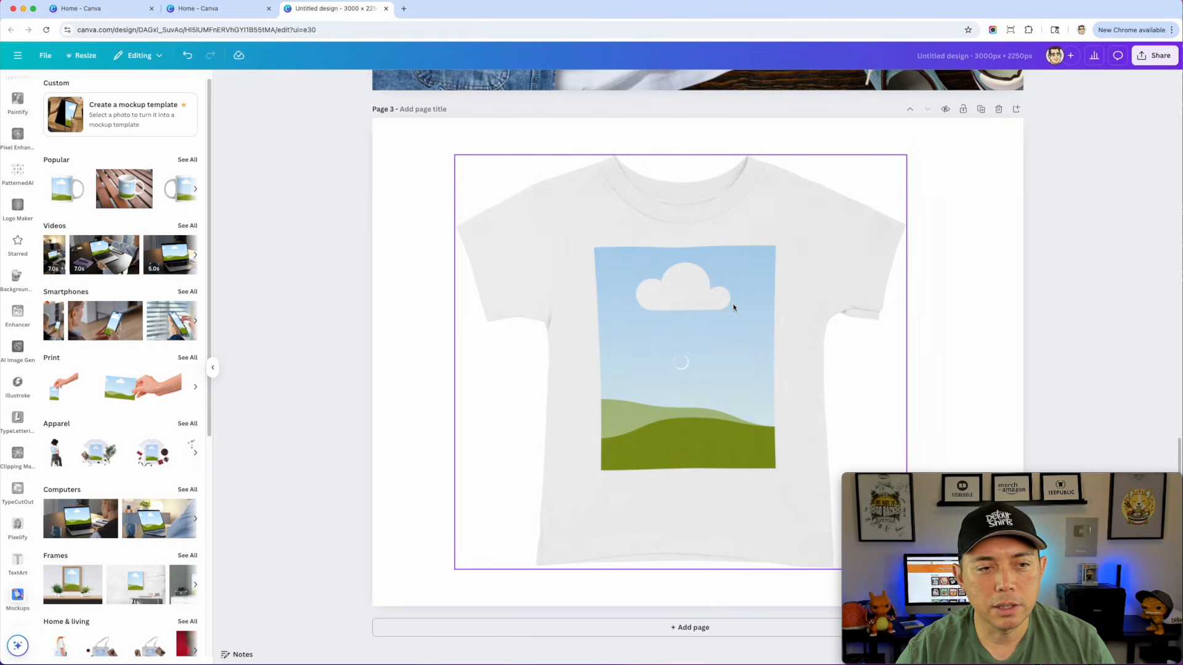
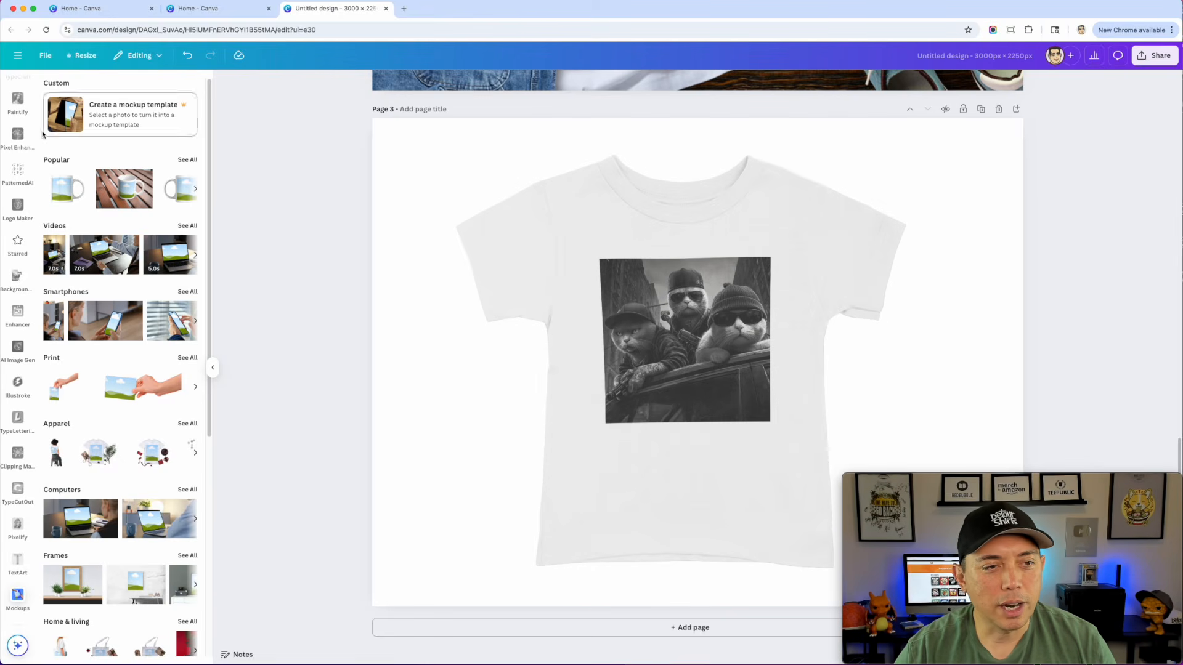
# - Search the Photos in Elements for "background"
pyautogui.scroll(10, 18, 123)
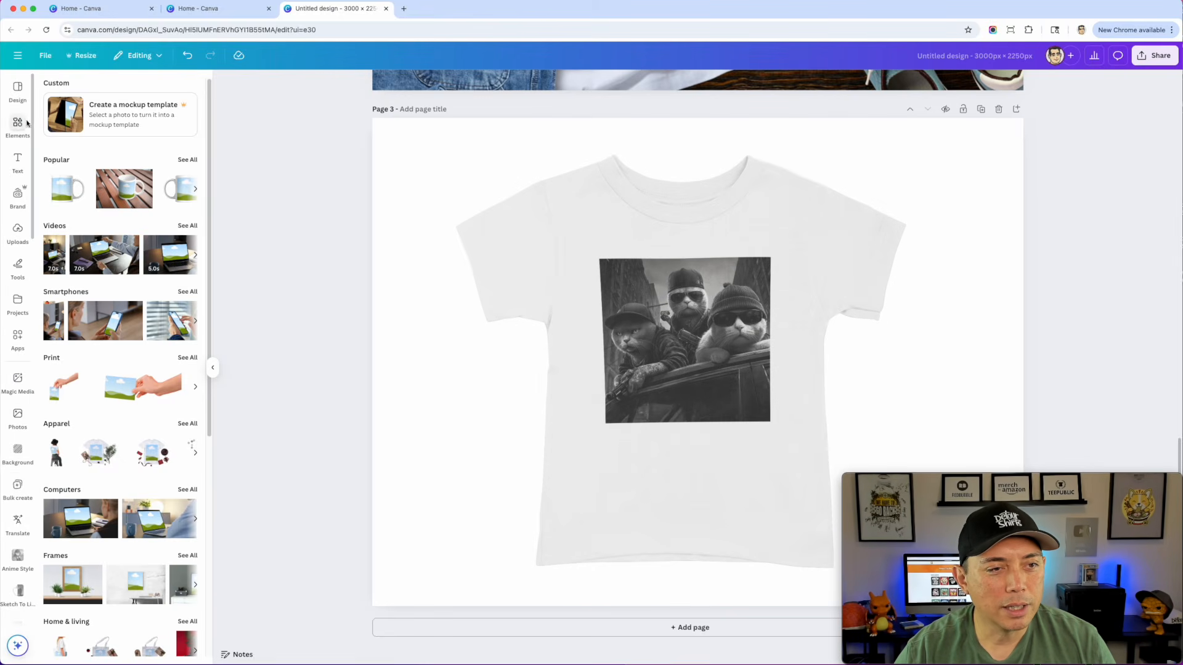
pyautogui.click(17, 123)
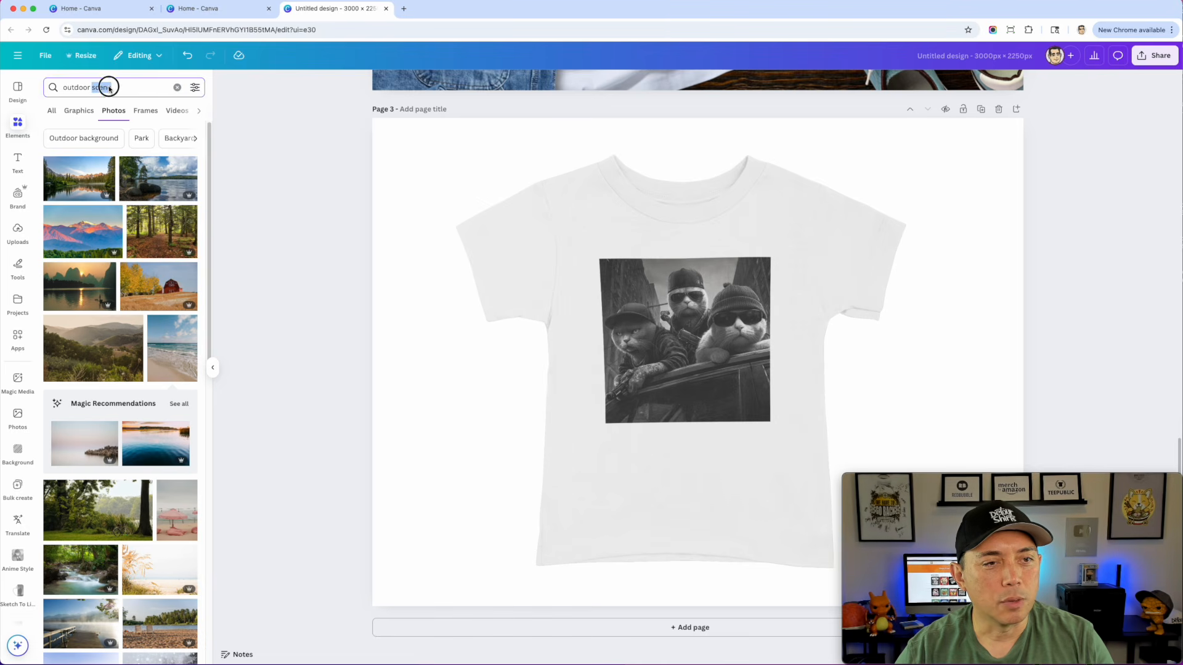
pyautogui.tripleClick(108, 88)
pyautogui.write('backg')
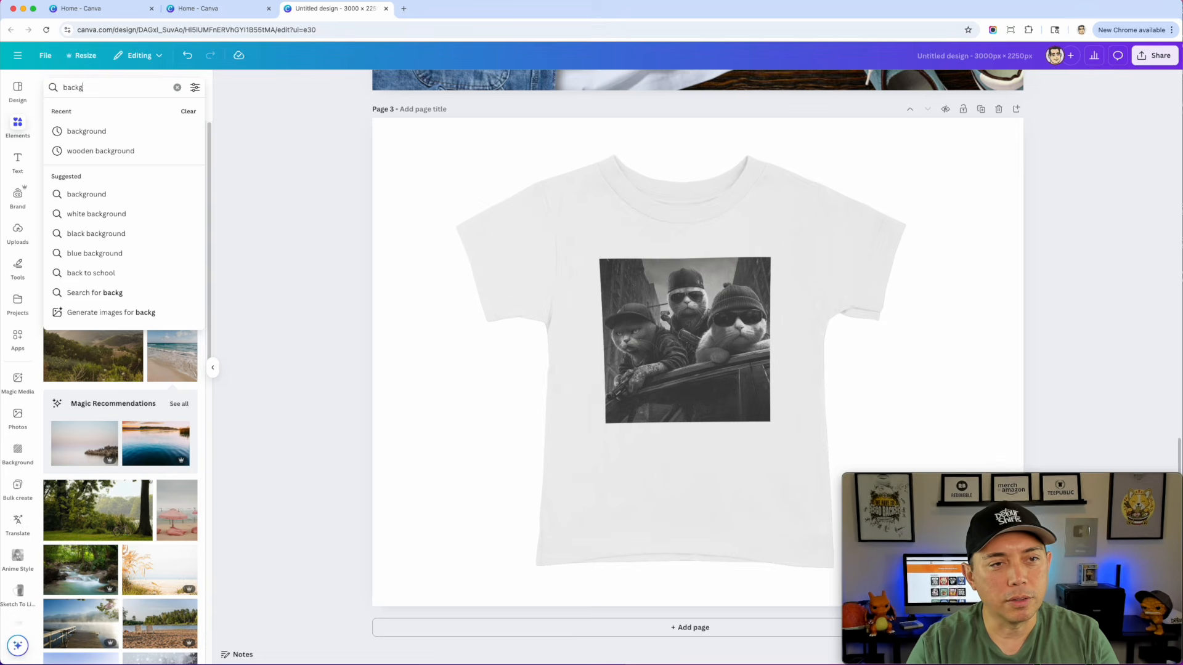
pyautogui.write('round')
pyautogui.press('Return')
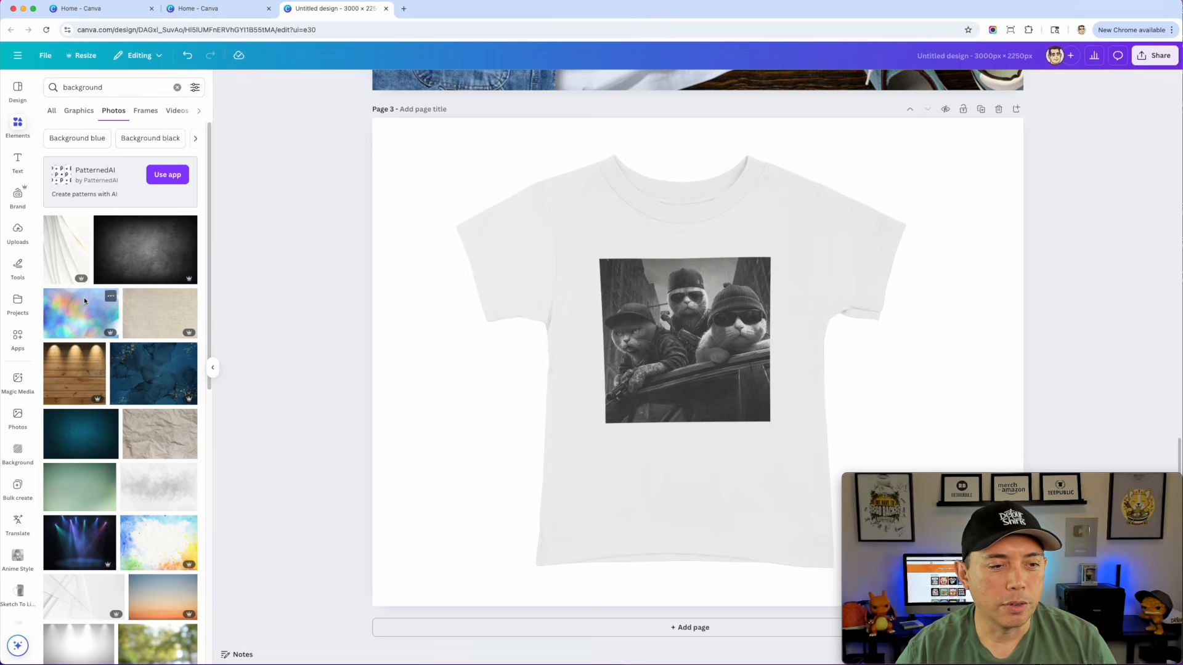
# - Cover page 3 with the multicolored blurred-light photo behind the T-shirt mockup and shift the shirt toward the page center
pyautogui.moveTo(81, 312); pyautogui.dragTo(412, 283)
pyautogui.rightClick(491, 287)
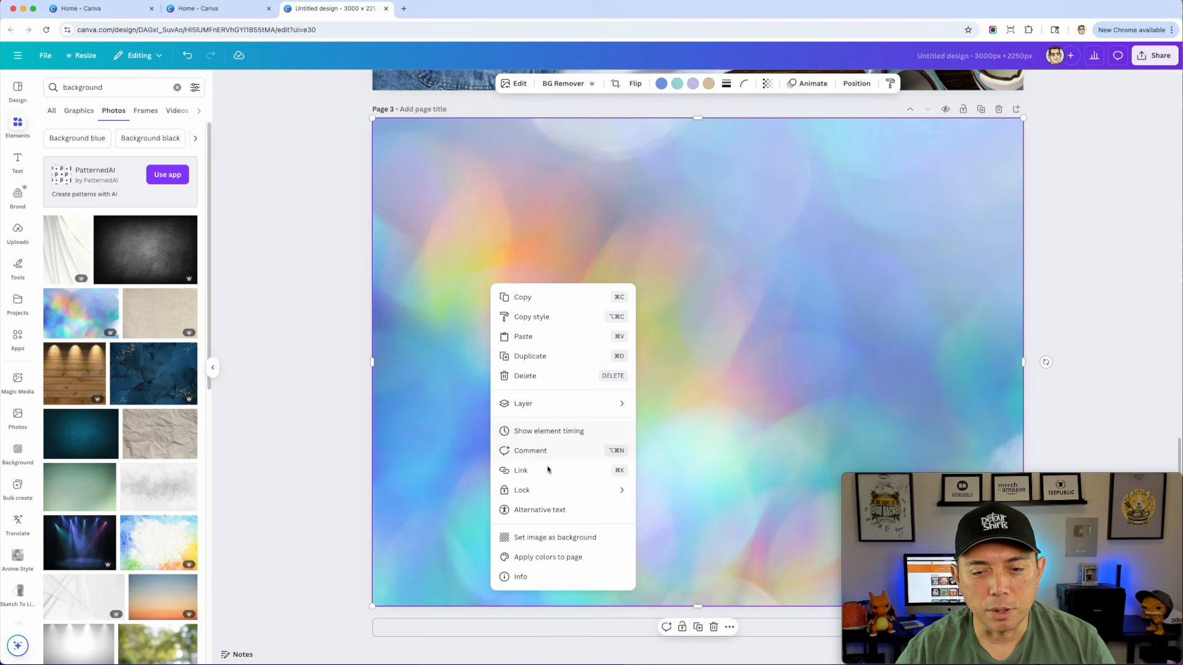
pyautogui.moveTo(560, 403)
pyautogui.click(698, 456)
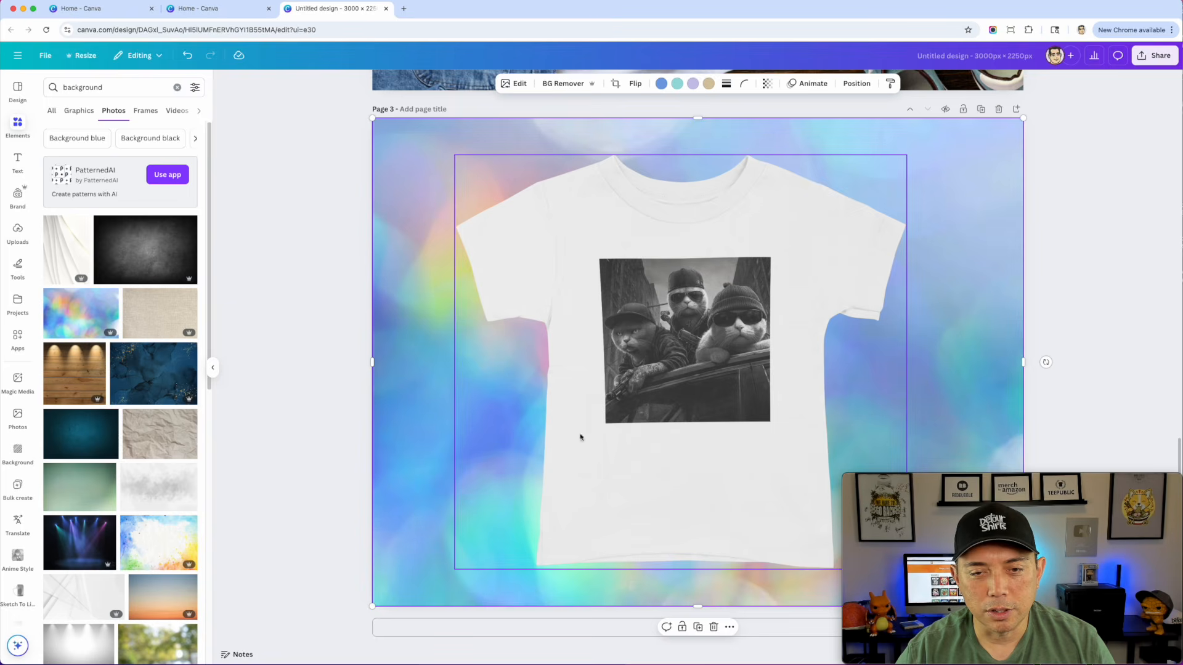
pyautogui.click(322, 281)
pyautogui.moveTo(730, 281); pyautogui.dragTo(760, 264)
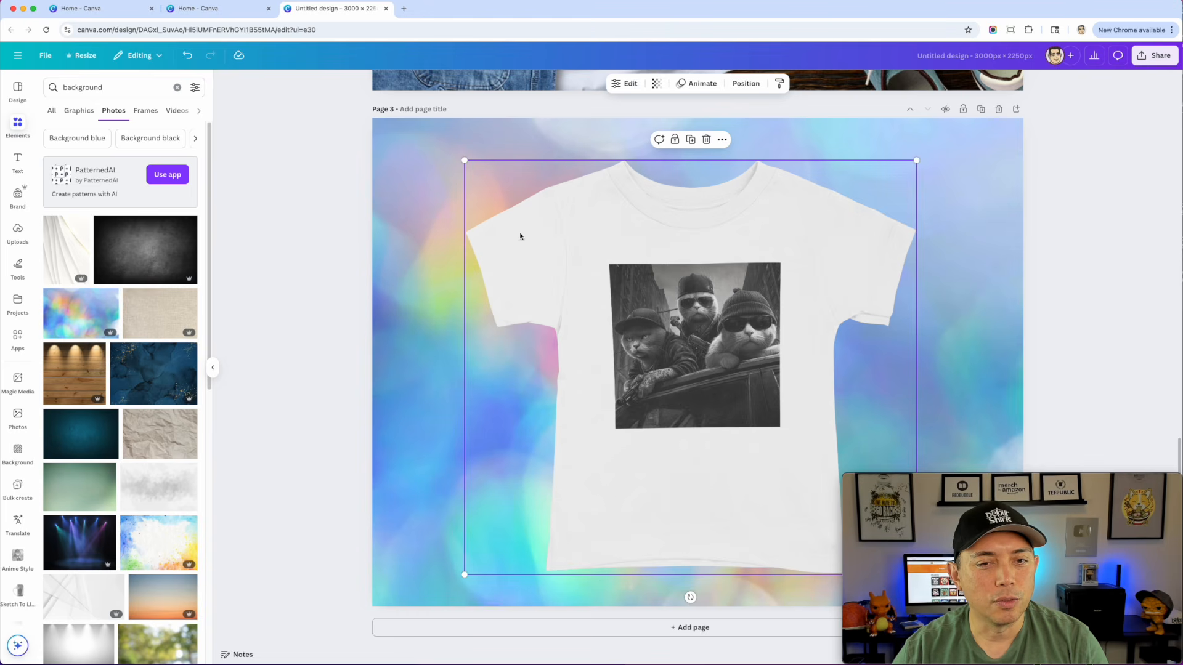
# - Recolor the blank T-shirt mockup to a light gray from the photo colors and apply the change
pyautogui.doubleClick(520, 236)
pyautogui.click(195, 299)
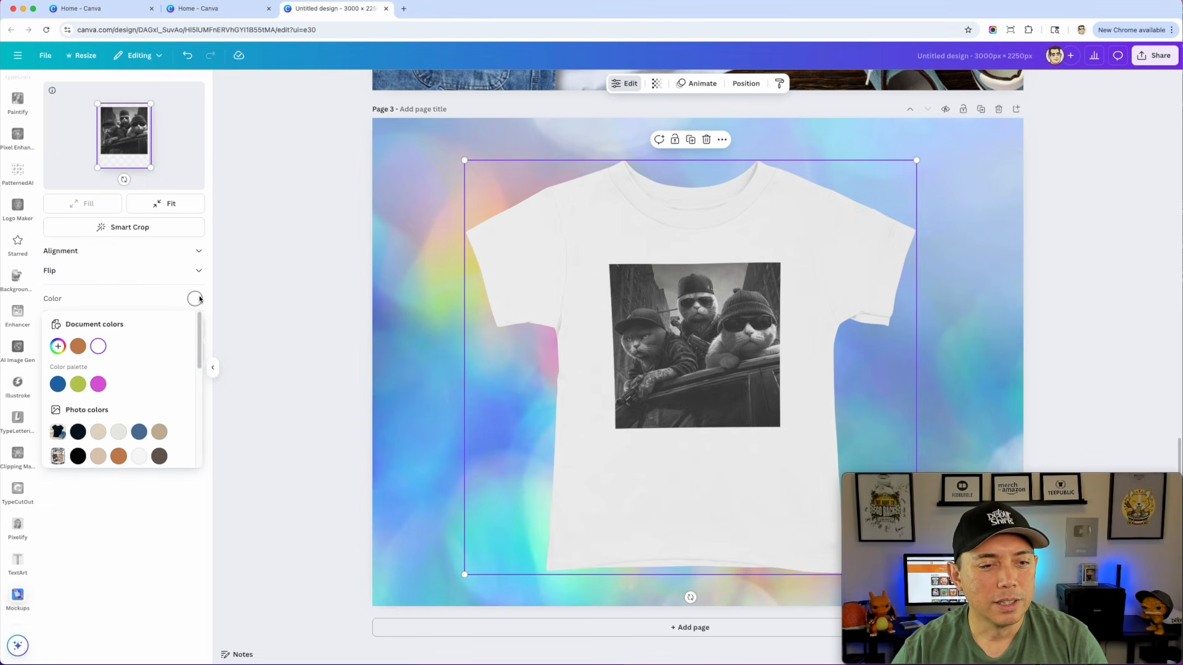
pyautogui.scroll(-6, 105, 403)
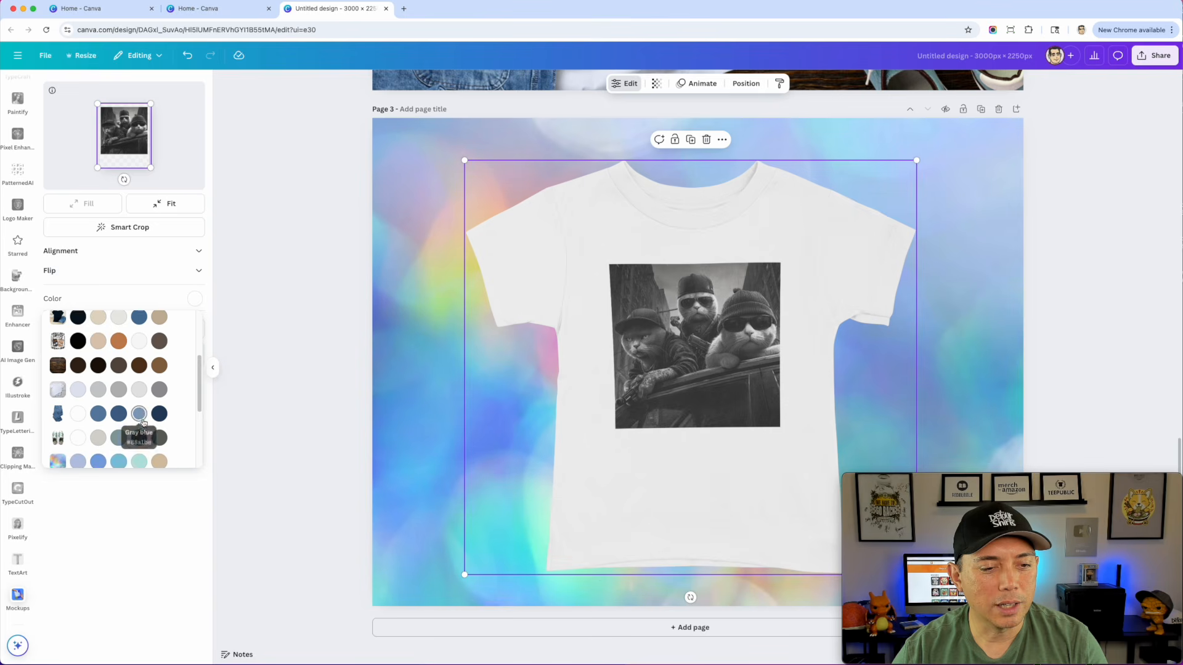
pyautogui.click(98, 401)
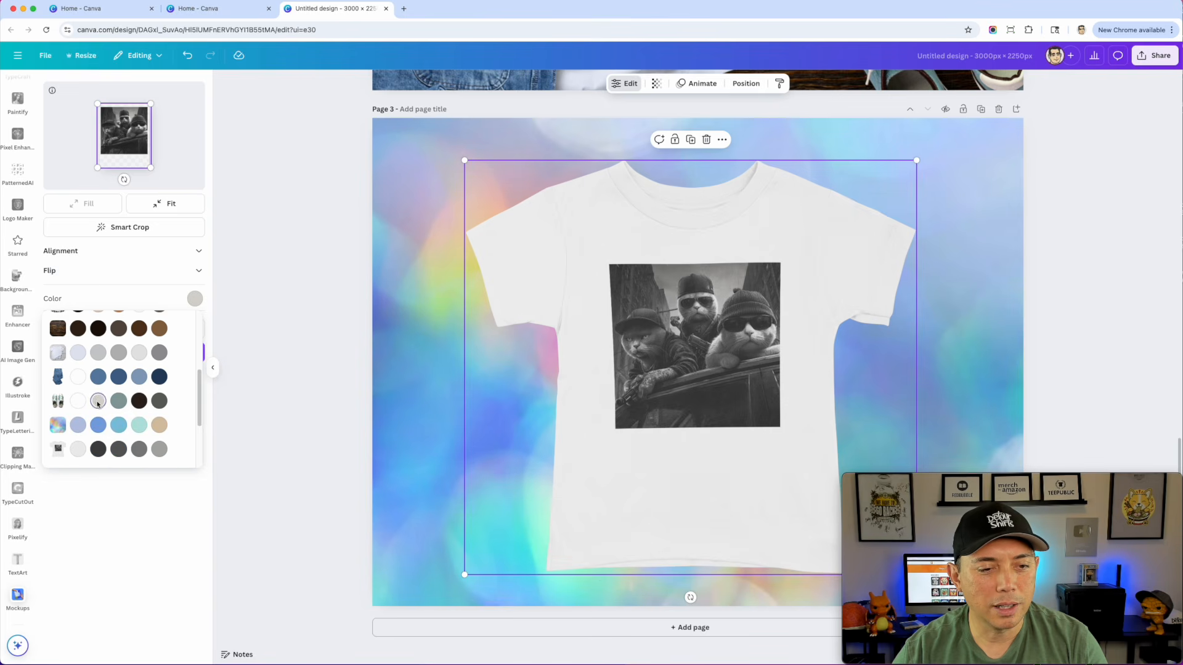
pyautogui.click(146, 504)
pyautogui.click(197, 355)
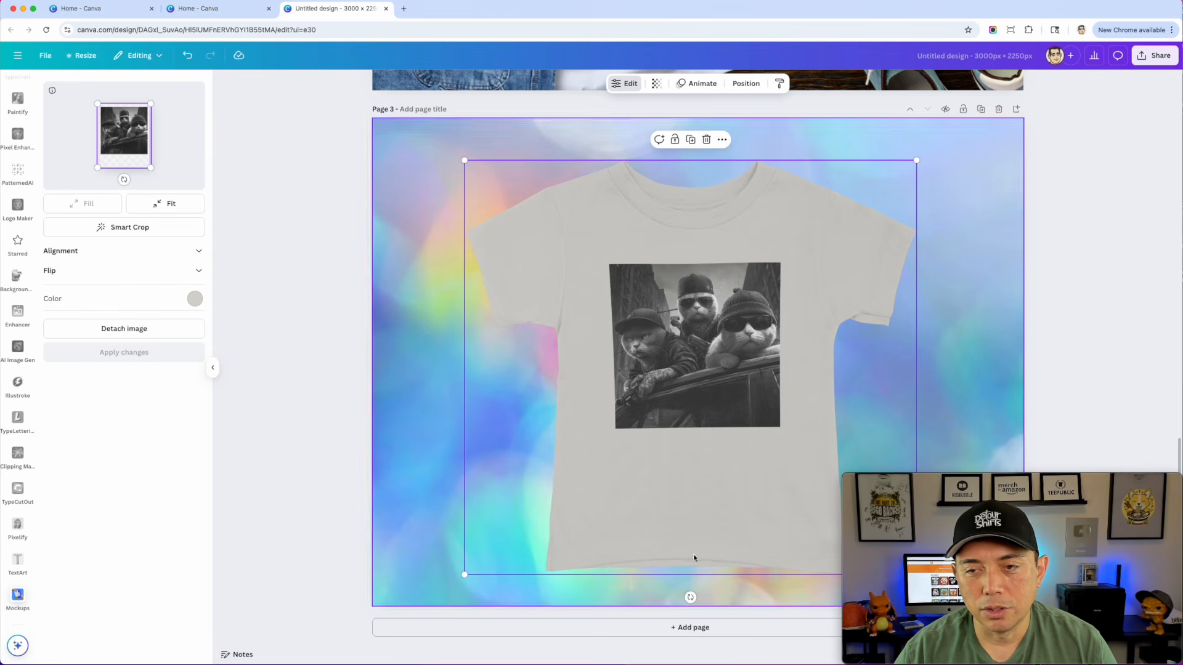
# - Delete pages 2 and 3, keeping only the Trick or Treat T-shirt page
pyautogui.click(999, 109)
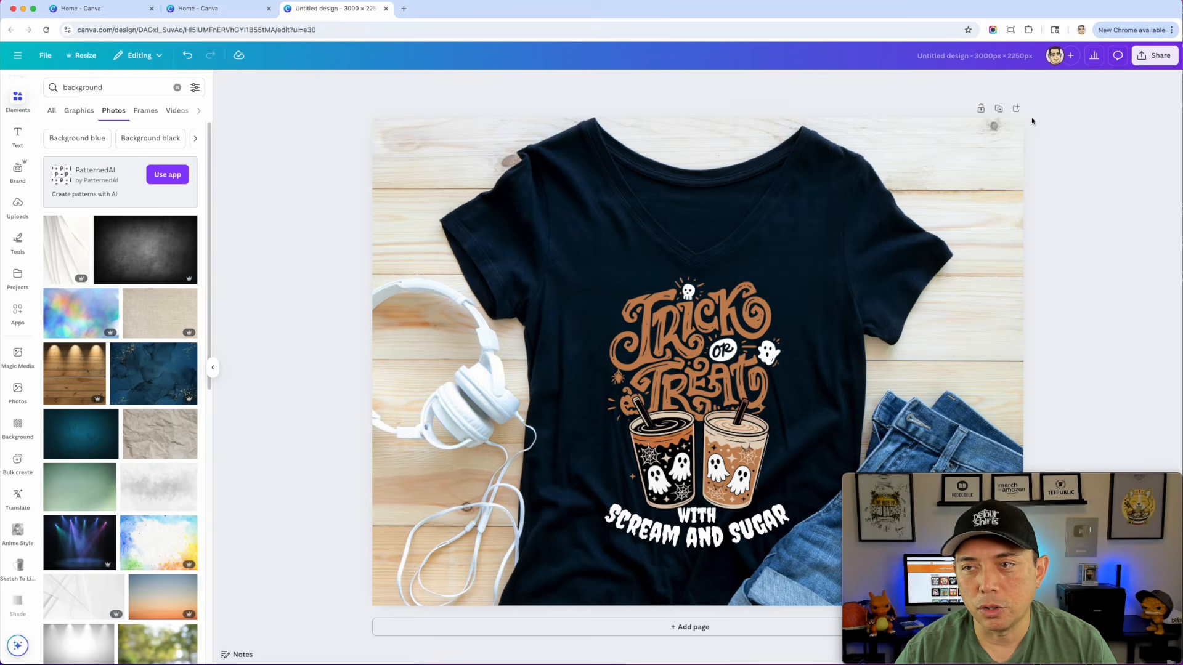
# - Remove the black T-shirt photo from the page and enlarge the grouped Trick or Treat artwork to nearly the page height
pyautogui.click(625, 293)
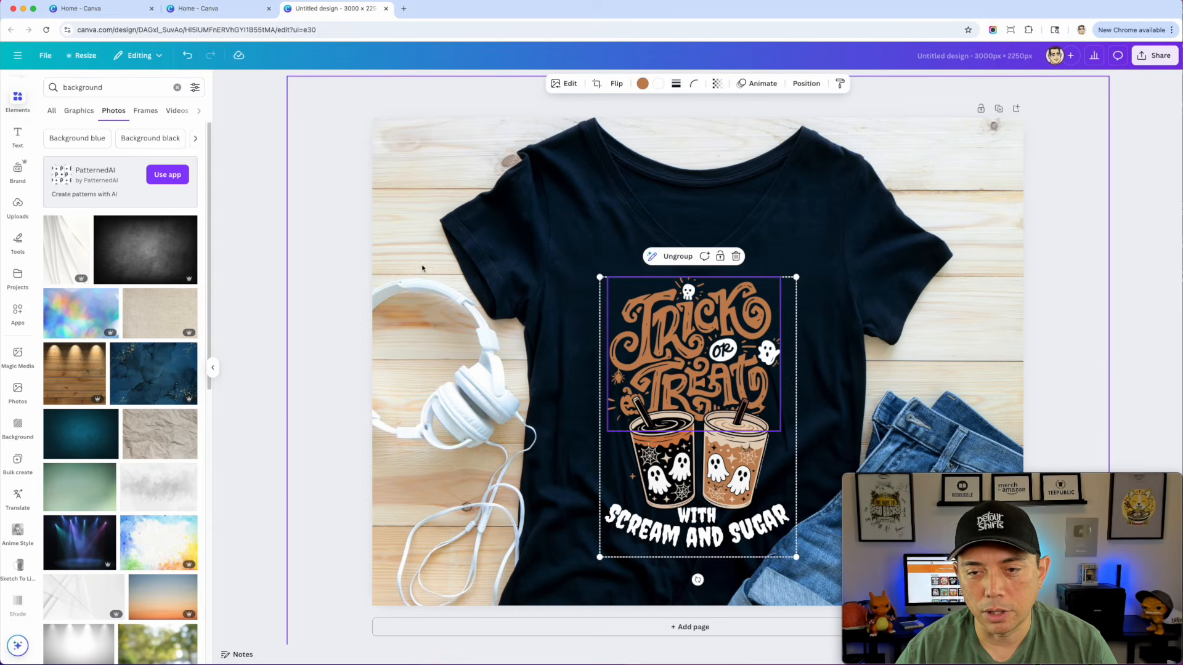
pyautogui.press('super+z')
pyautogui.press('super+z')
pyautogui.moveTo(685, 316); pyautogui.dragTo(681, 307)
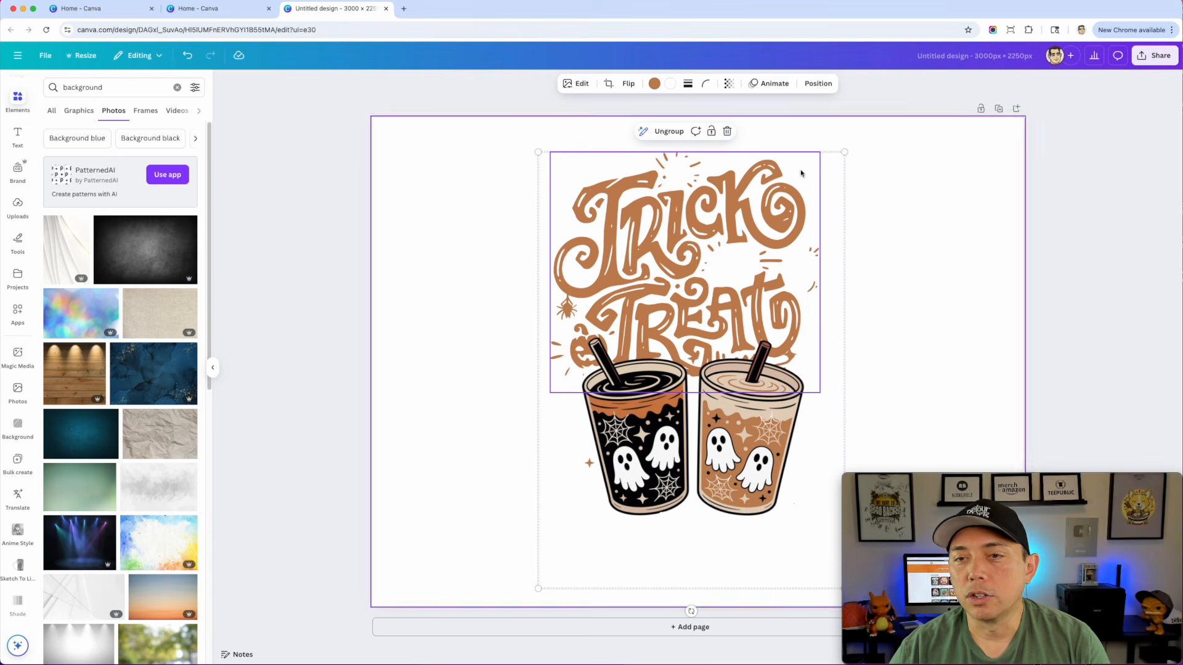
# - View the page's background color options, including the custom solid color picker
pyautogui.click(426, 142)
pyautogui.click(641, 84)
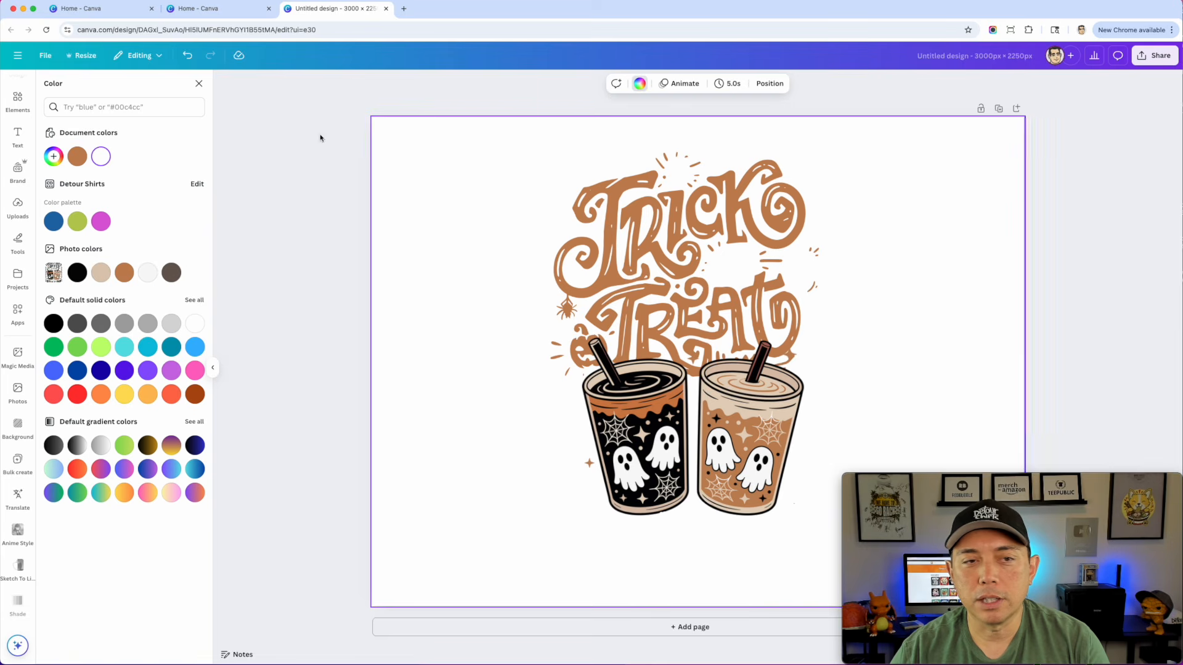
pyautogui.click(53, 157)
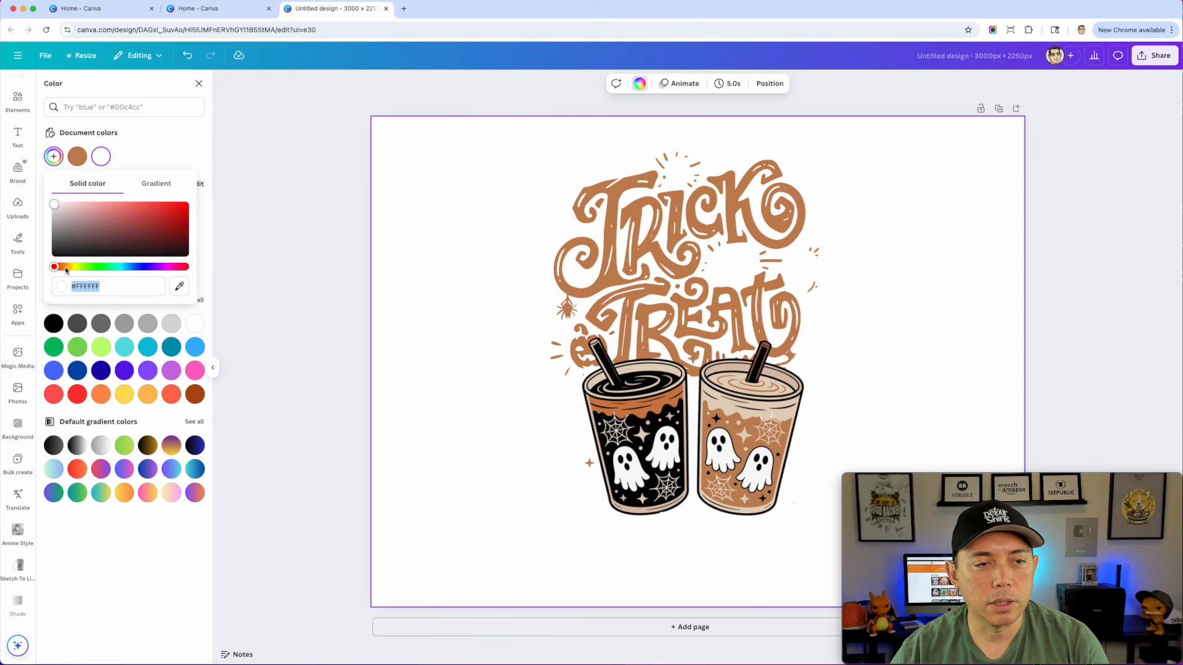
pyautogui.click(303, 170)
# - Open the Print with Canva product catalog from the design's sharing options
pyautogui.click(747, 250)
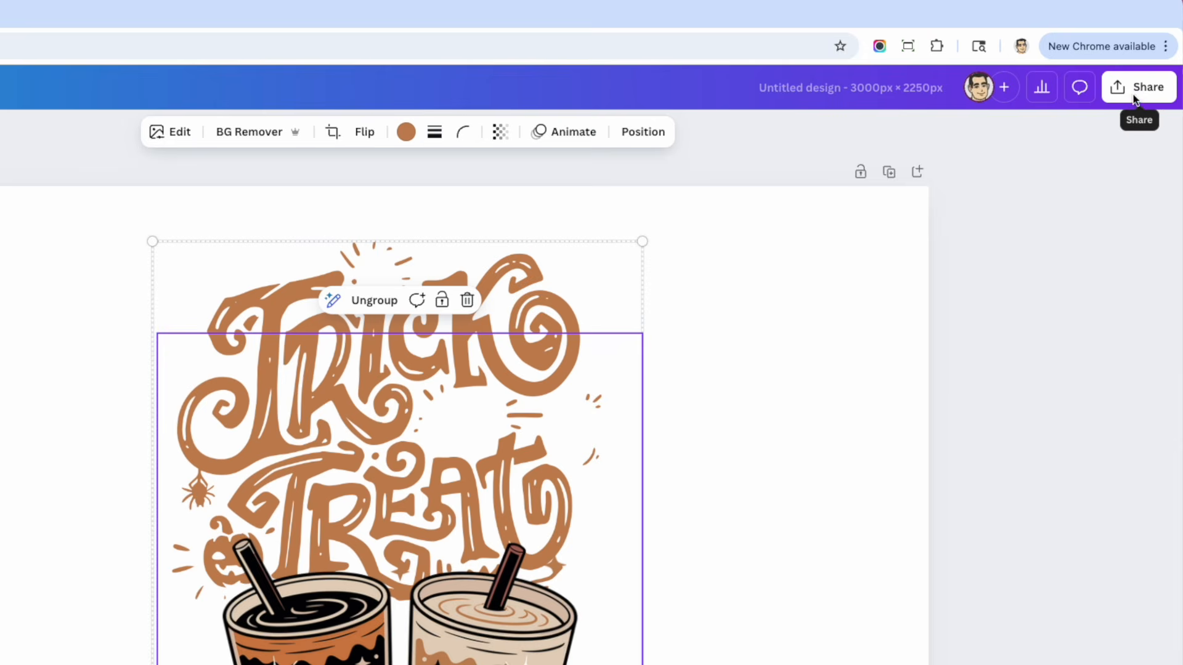
pyautogui.click(1153, 62)
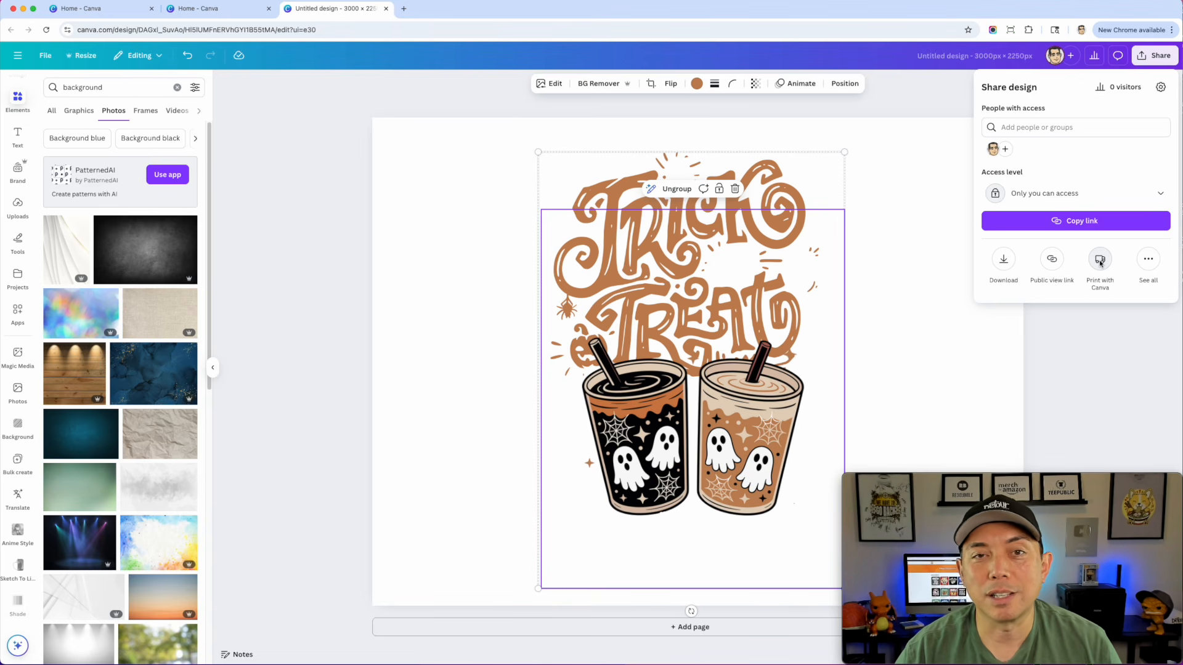
pyautogui.click(1099, 260)
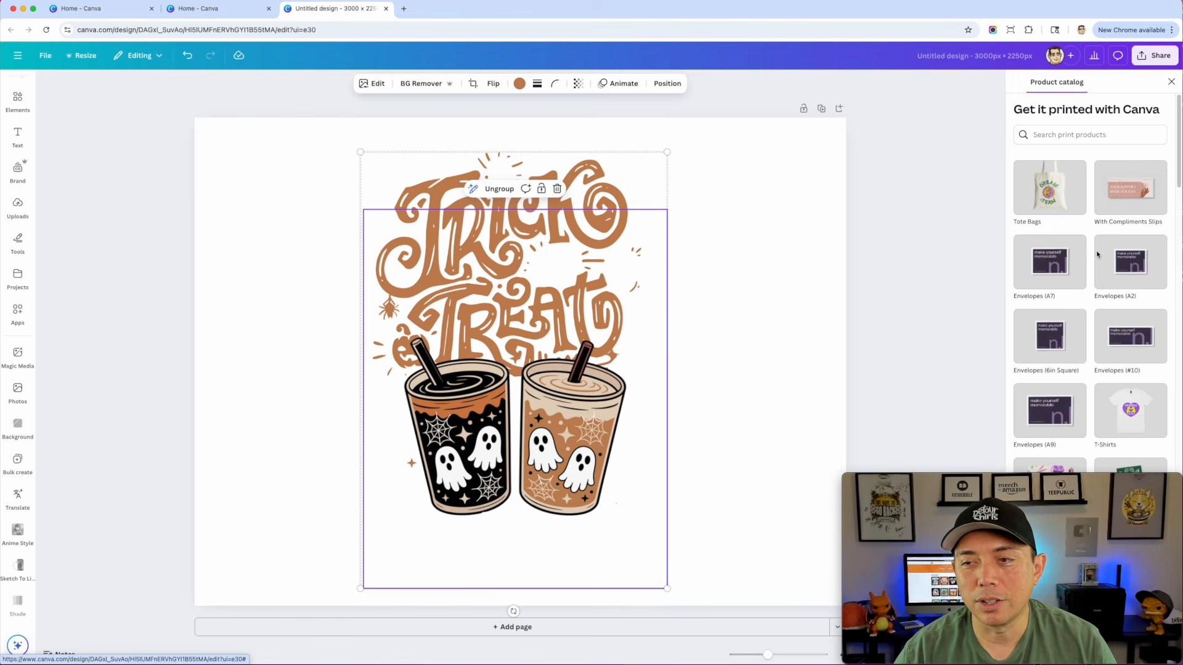
# - Browse the print product catalog and choose T-Shirts as the product for the artwork
pyautogui.click(1062, 135)
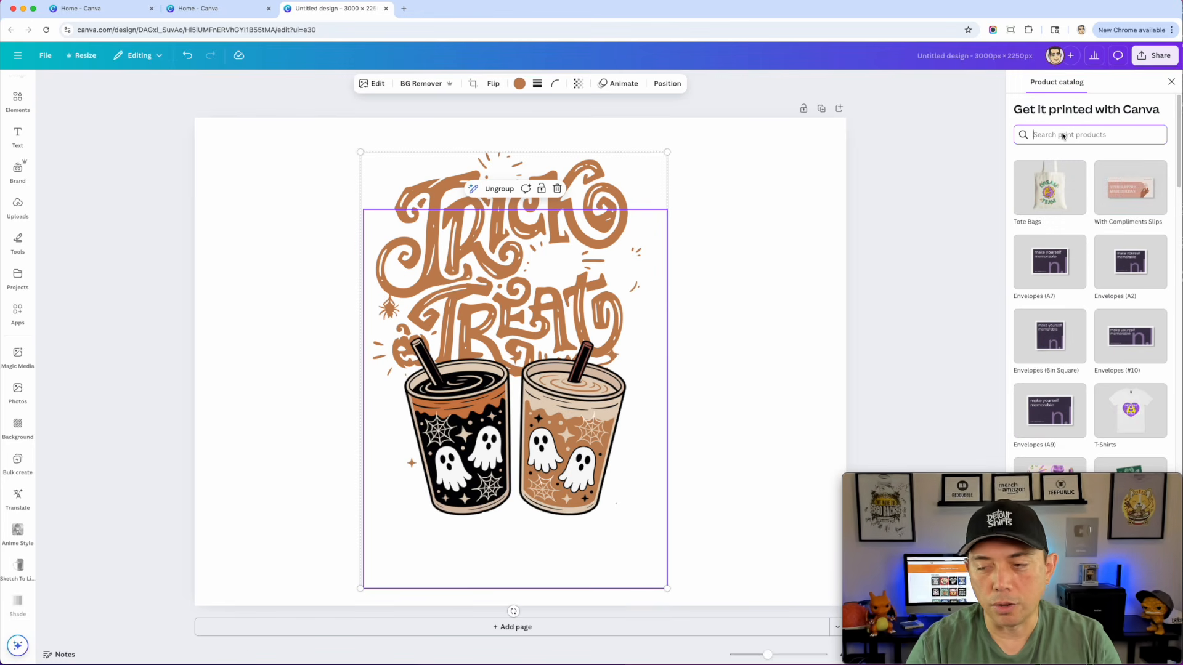
pyautogui.scroll(-5, 1138, 333)
pyautogui.scroll(-7, 1137, 333)
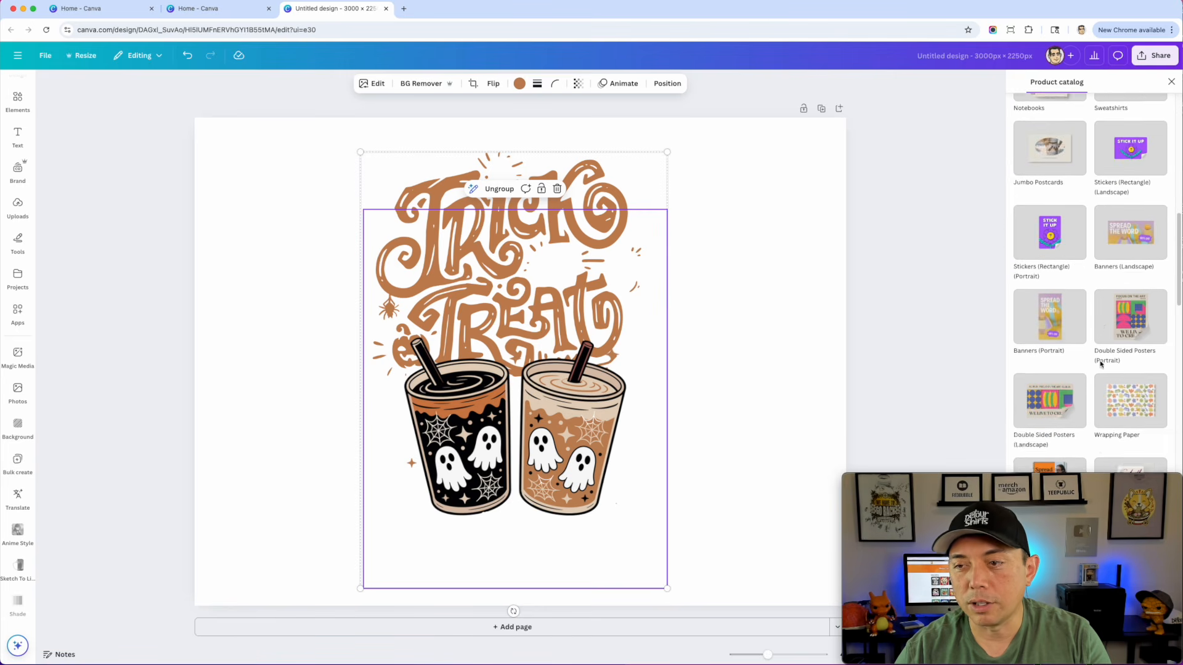
pyautogui.scroll(-4, 1101, 365)
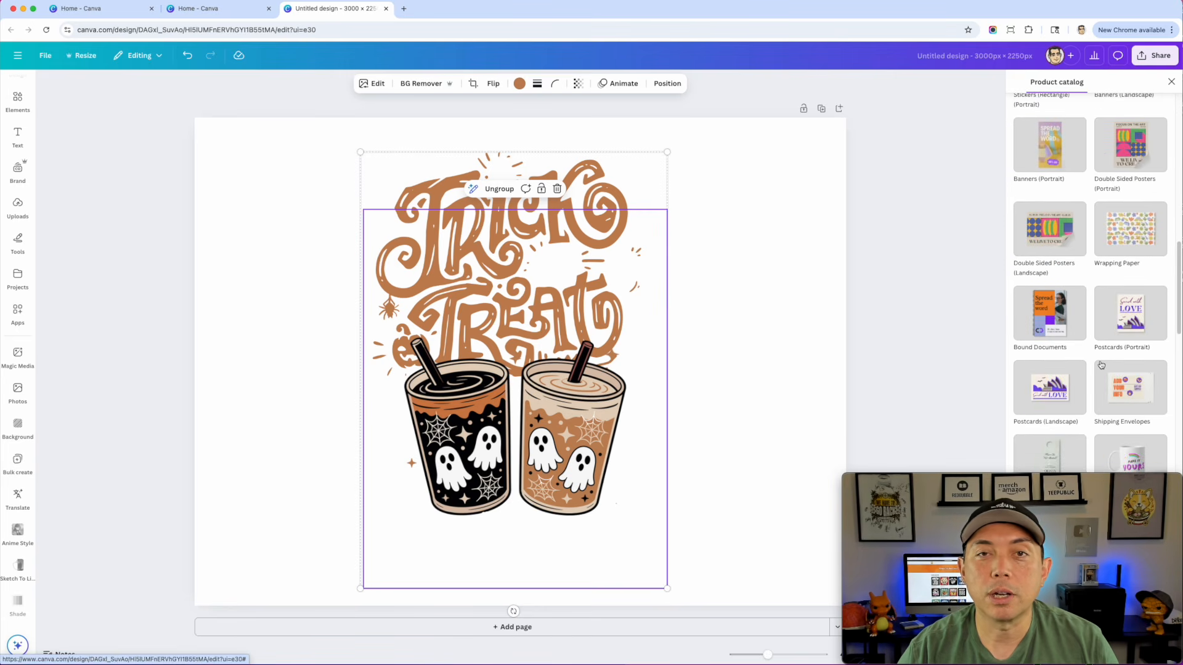
pyautogui.scroll(6, 1101, 365)
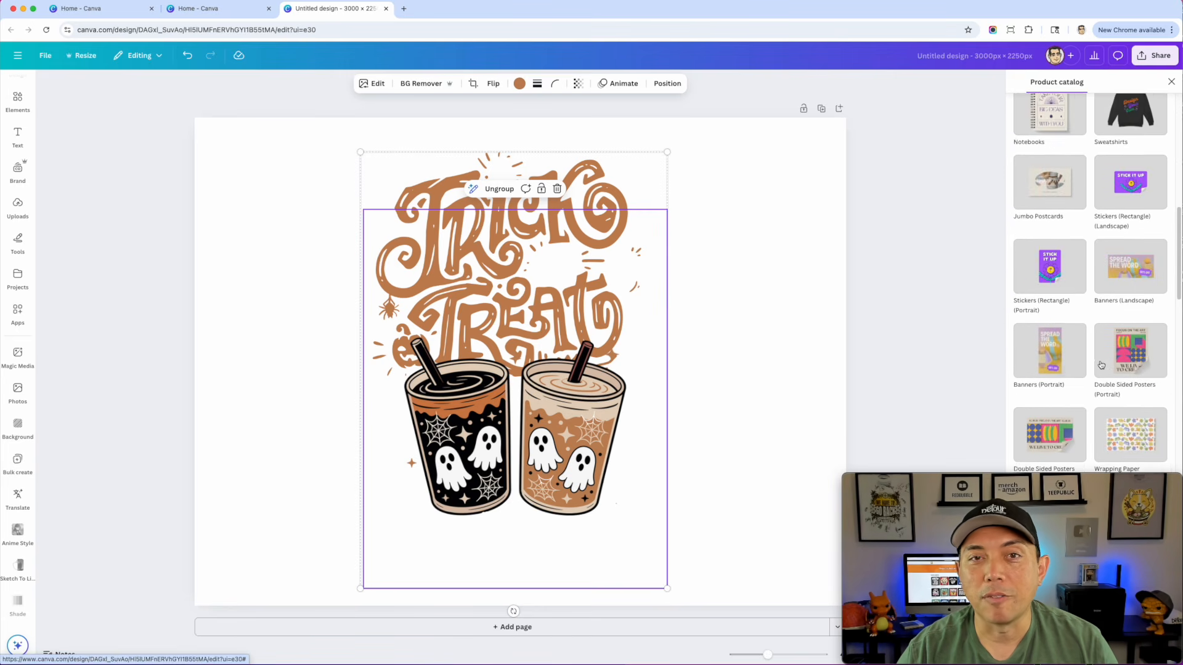
pyautogui.scroll(6, 1101, 364)
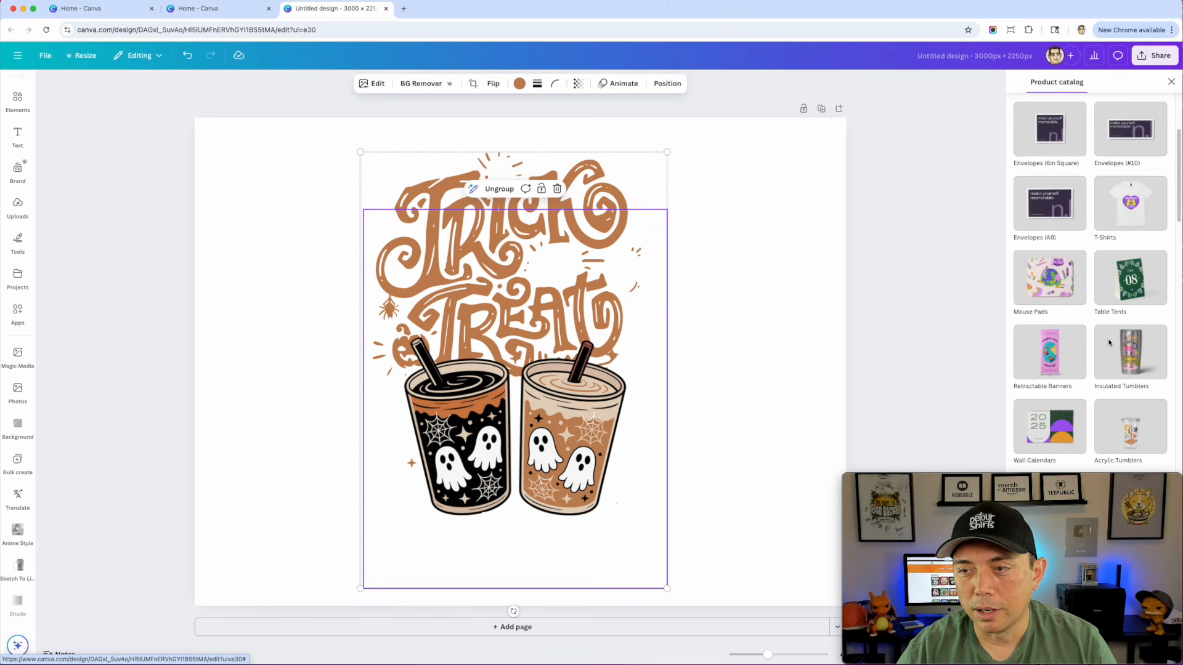
pyautogui.click(1140, 213)
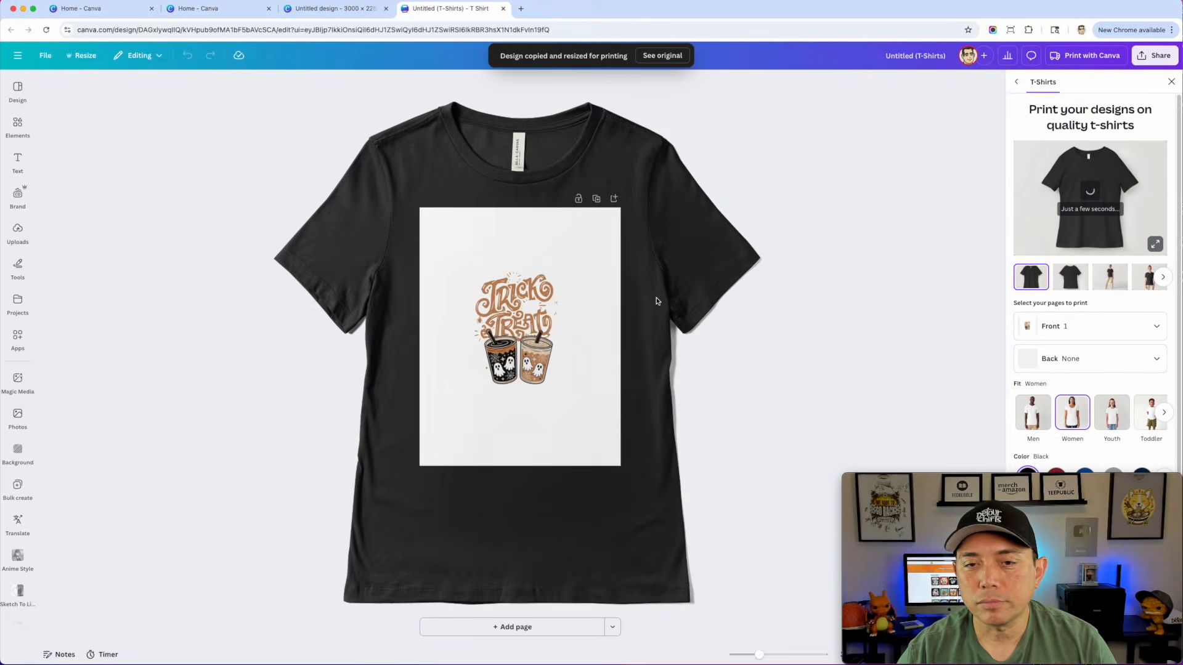
# - Remove the white background behind the artwork on the T-shirt by setting the page color to transparent
pyautogui.click(605, 280)
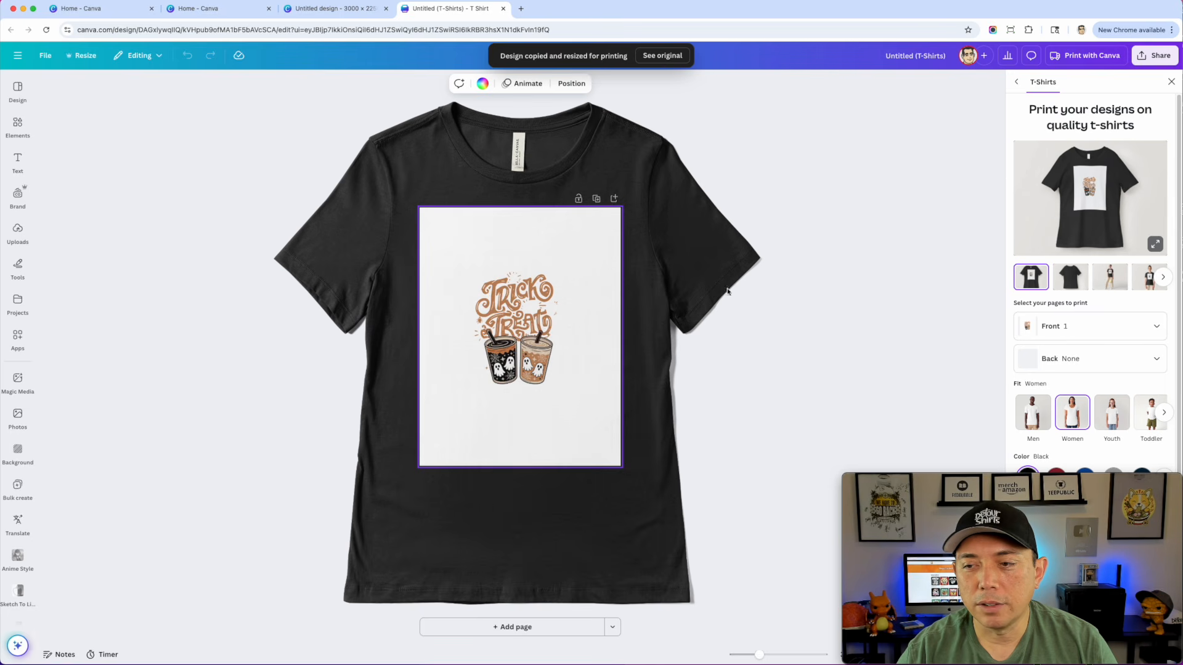
pyautogui.click(483, 84)
pyautogui.click(77, 162)
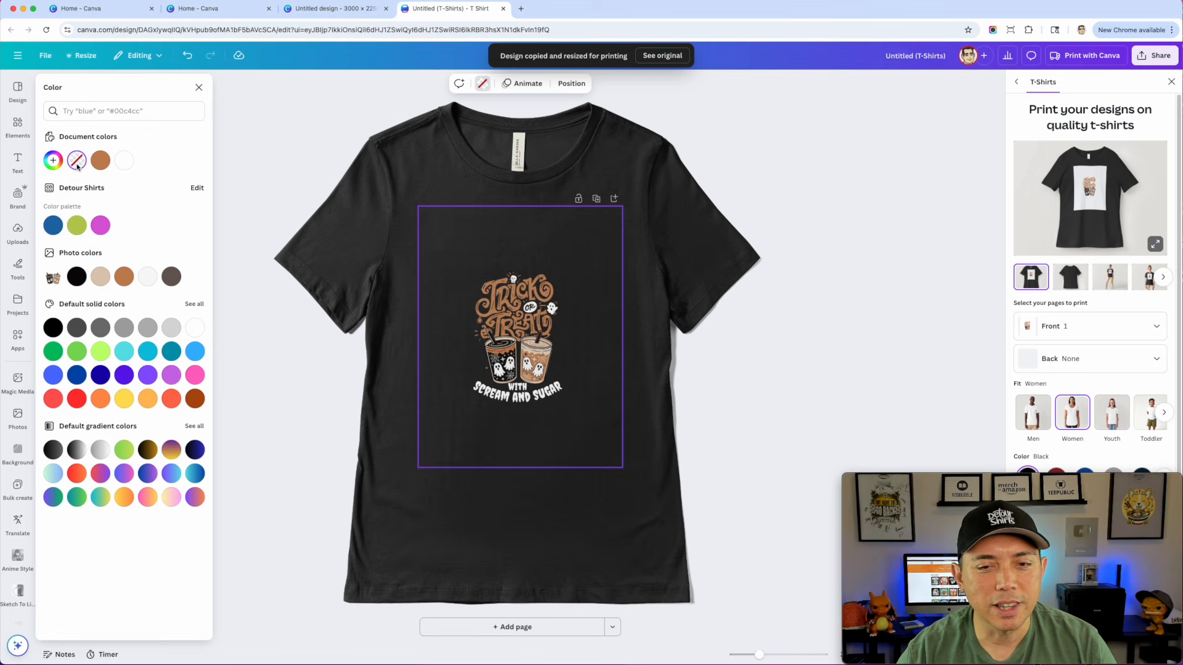
# - Enlarge the grouped Trick or Treat artwork to nearly fill the T-shirt's print area and move it slightly lower
pyautogui.click(558, 391)
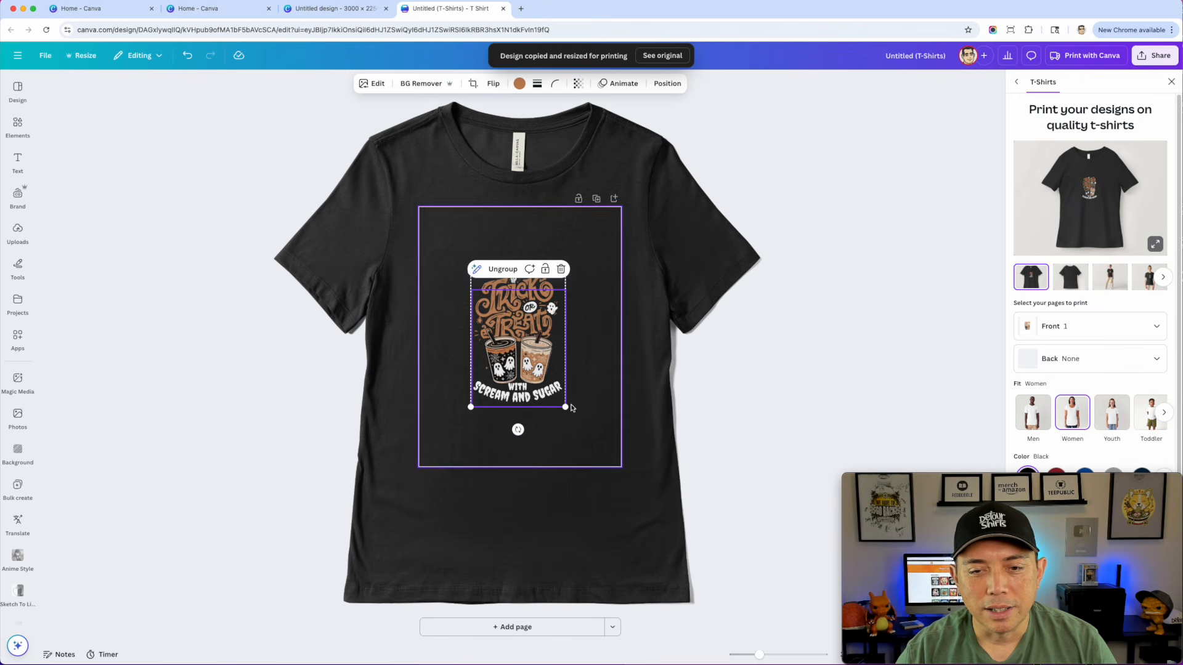
pyautogui.moveTo(566, 407); pyautogui.dragTo(617, 481)
pyautogui.press('Escape')
pyautogui.click(553, 283)
pyautogui.moveTo(553, 284); pyautogui.dragTo(558, 298)
pyautogui.click(874, 204)
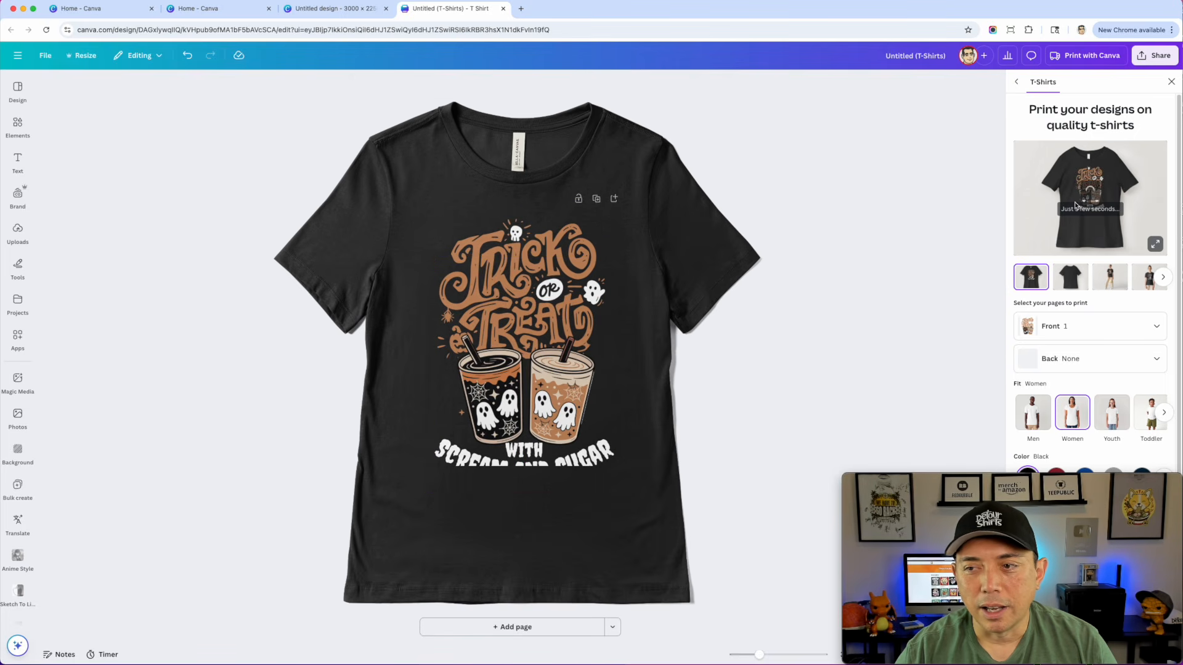
# - Inspect the enlarged T-shirt preview, comparing the flat front, flat back and model mockups, and close it
pyautogui.click(1154, 244)
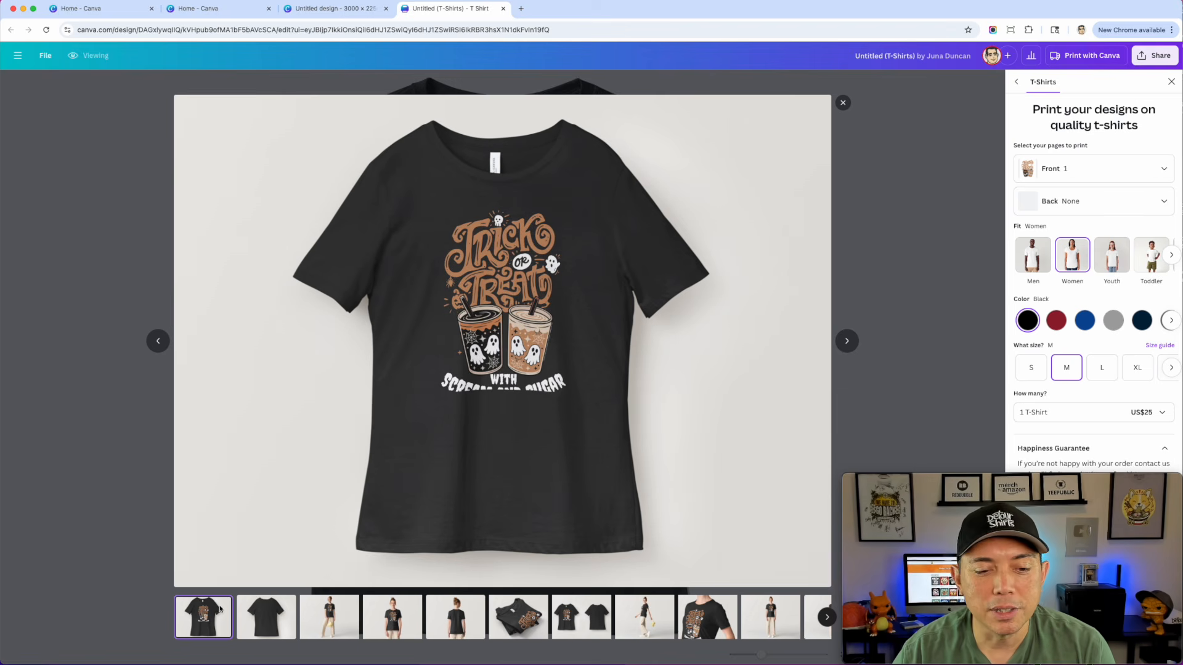
pyautogui.click(261, 615)
pyautogui.click(327, 620)
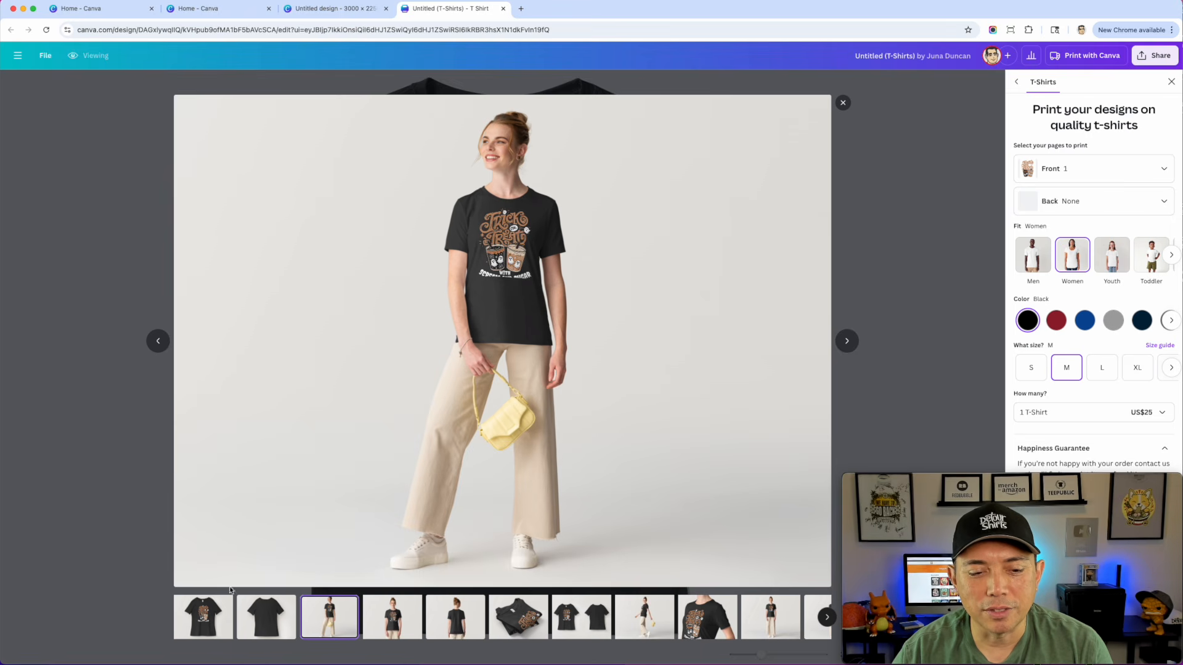
pyautogui.click(206, 626)
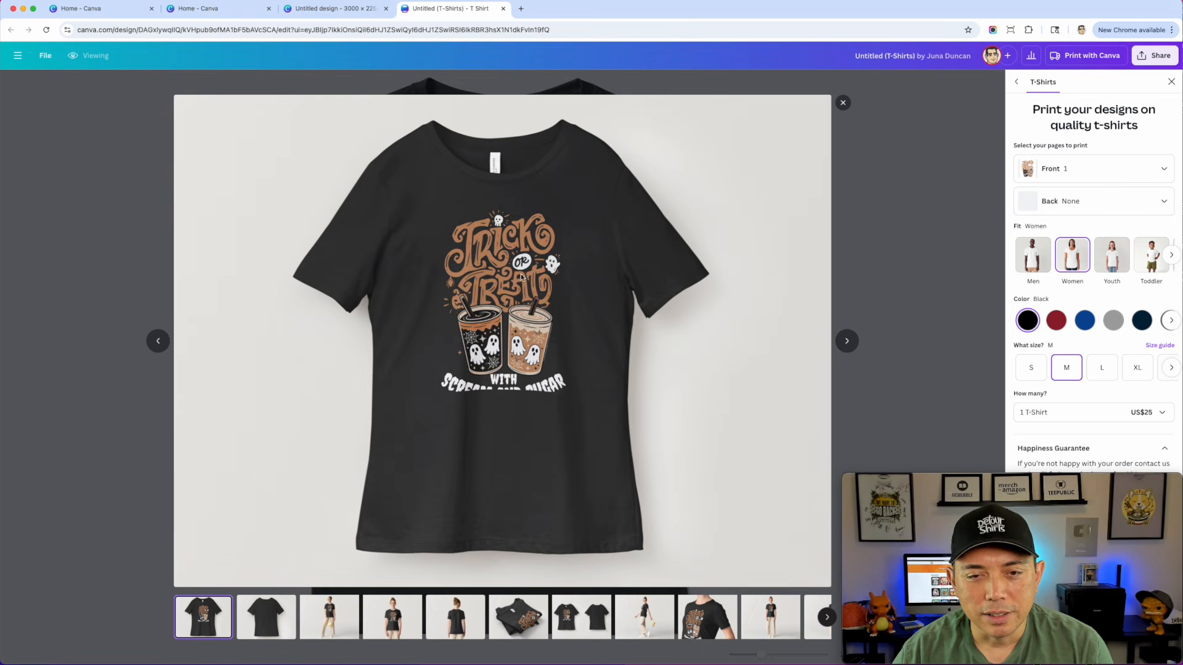
pyautogui.click(842, 102)
# - Shrink the grouped artwork to about 12.3 by 17.6 so that all its text fits inside the print area
pyautogui.click(613, 486)
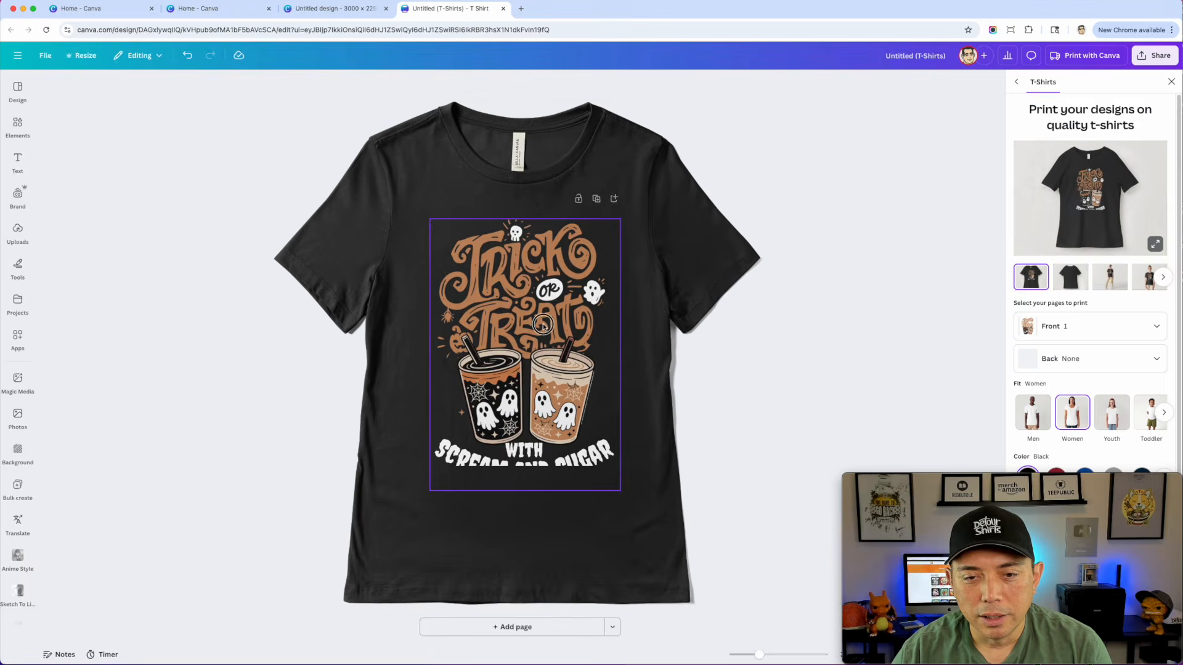
pyautogui.moveTo(620, 491); pyautogui.dragTo(608, 472)
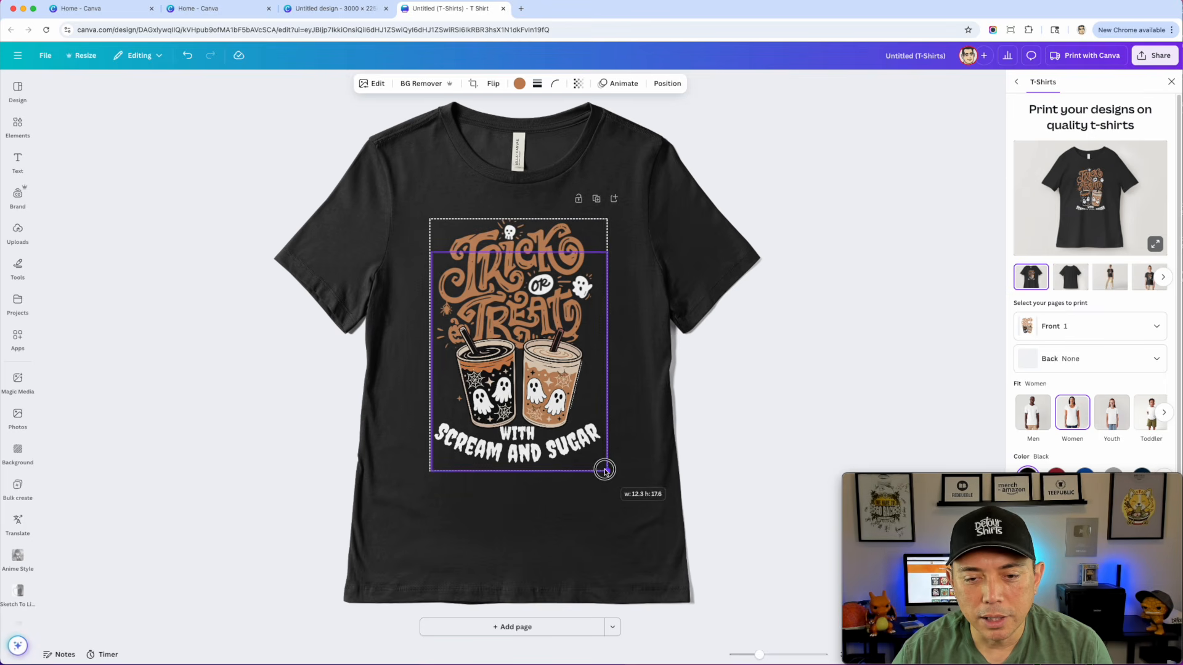
pyautogui.press('Escape')
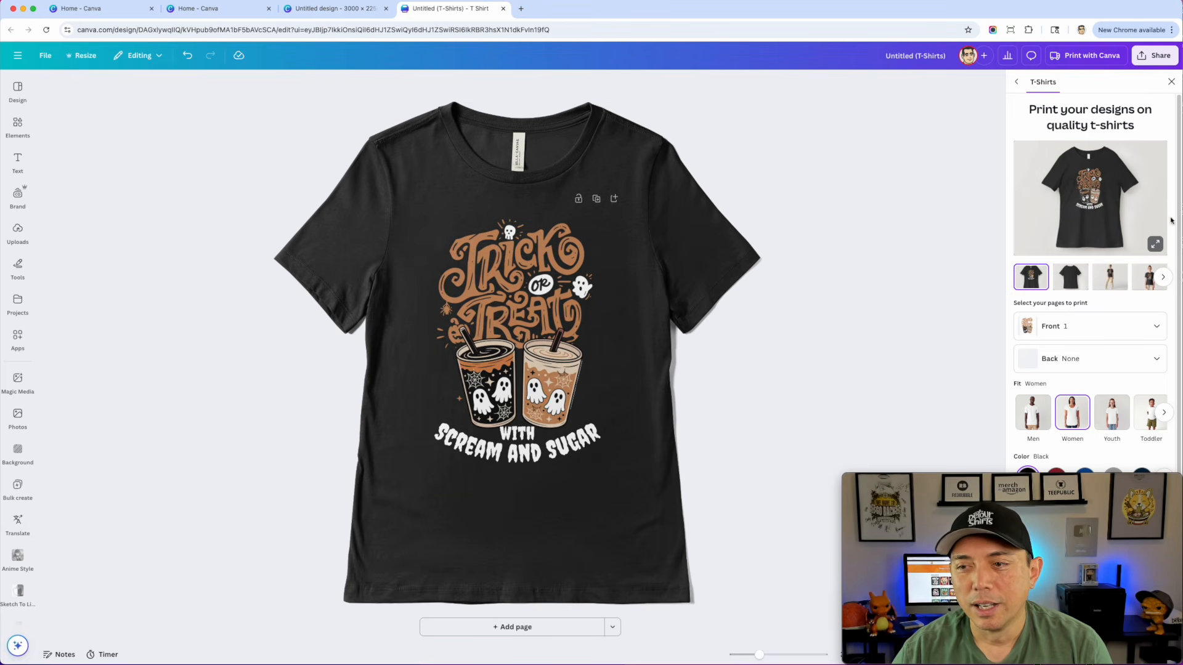
# - Look through the women's fit mockups in the enlarged preview, including the model, back, folded, side and close-up views
pyautogui.click(1155, 245)
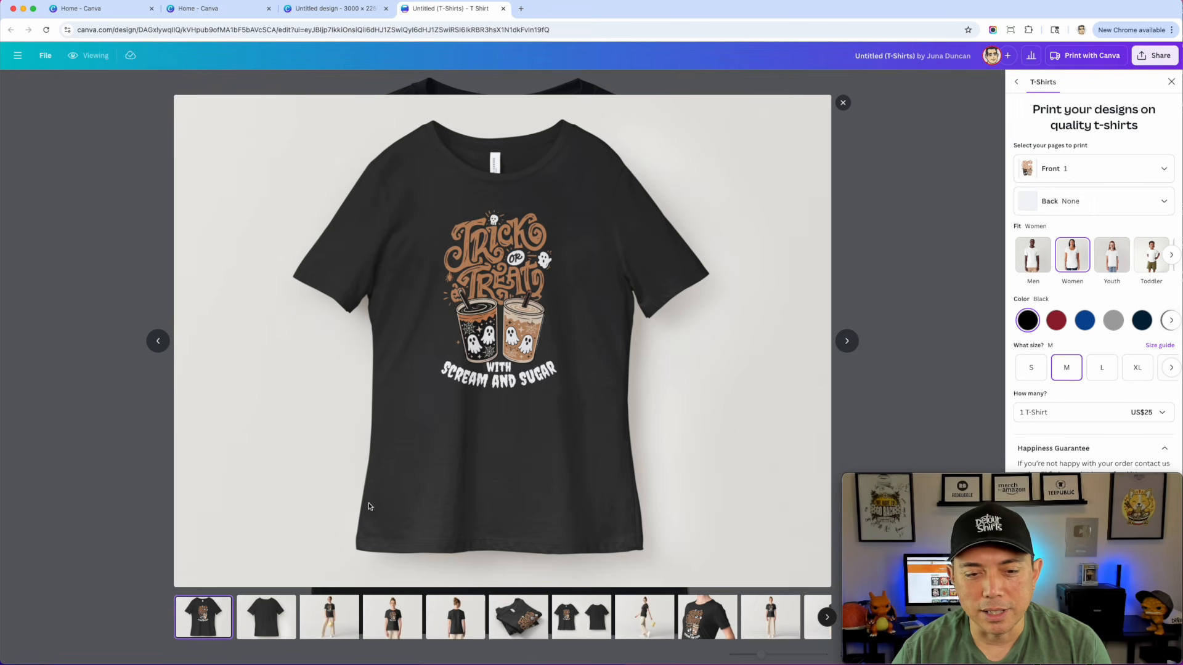
pyautogui.click(262, 619)
pyautogui.click(333, 616)
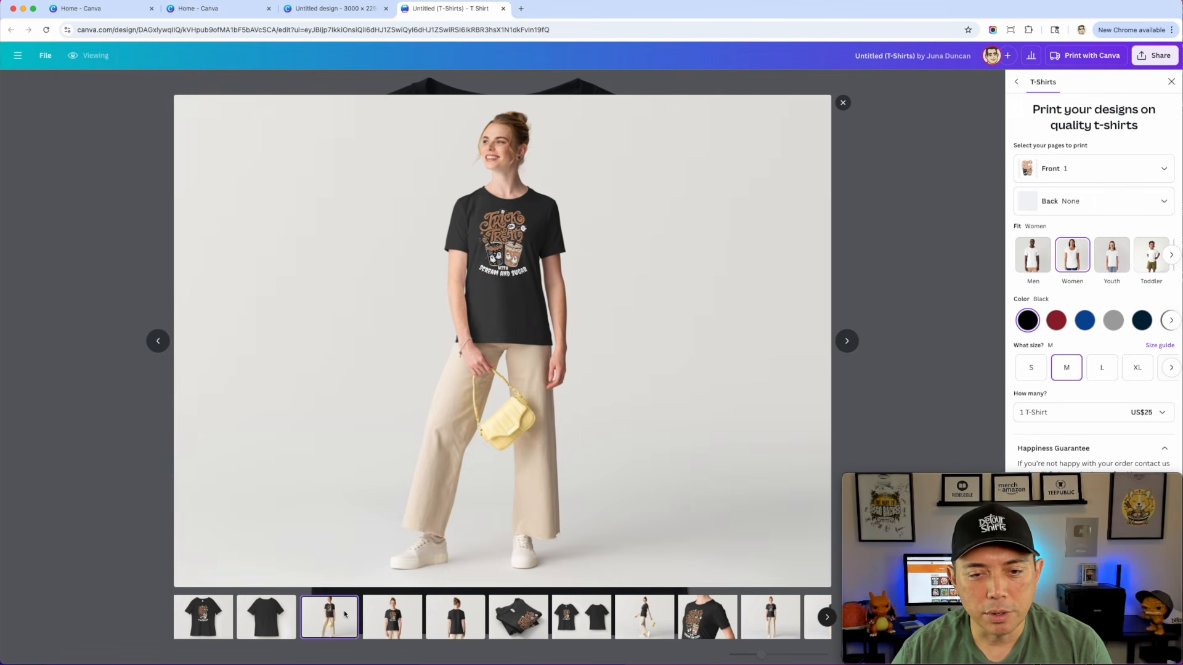
pyautogui.click(396, 620)
pyautogui.click(453, 622)
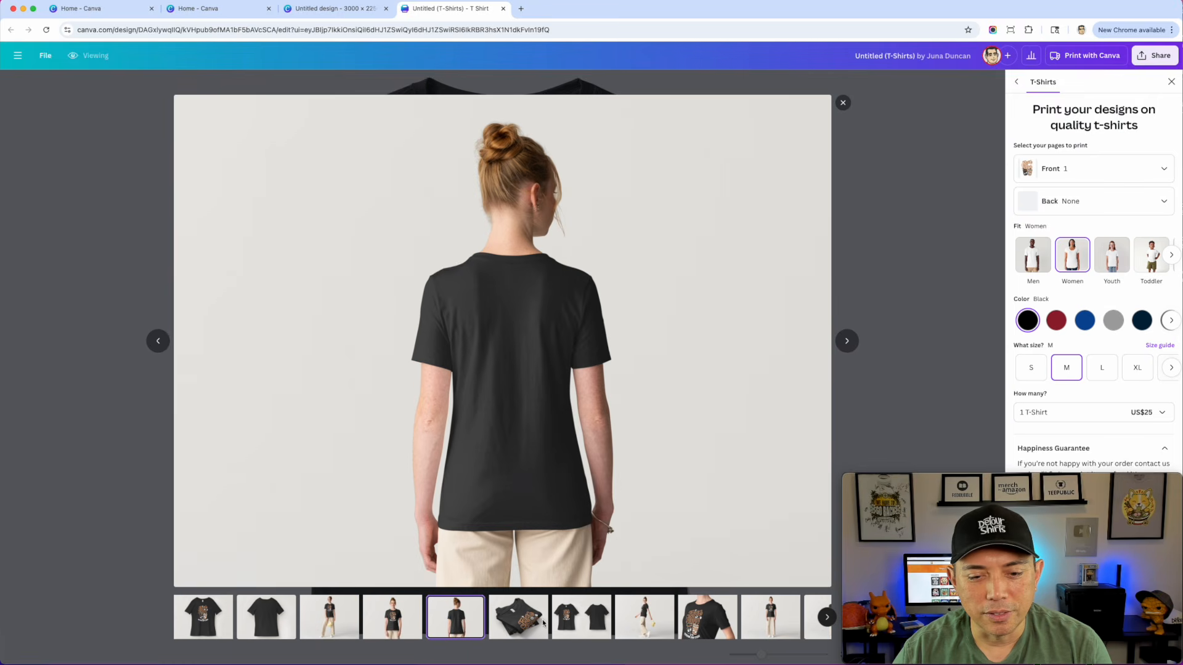
pyautogui.click(542, 620)
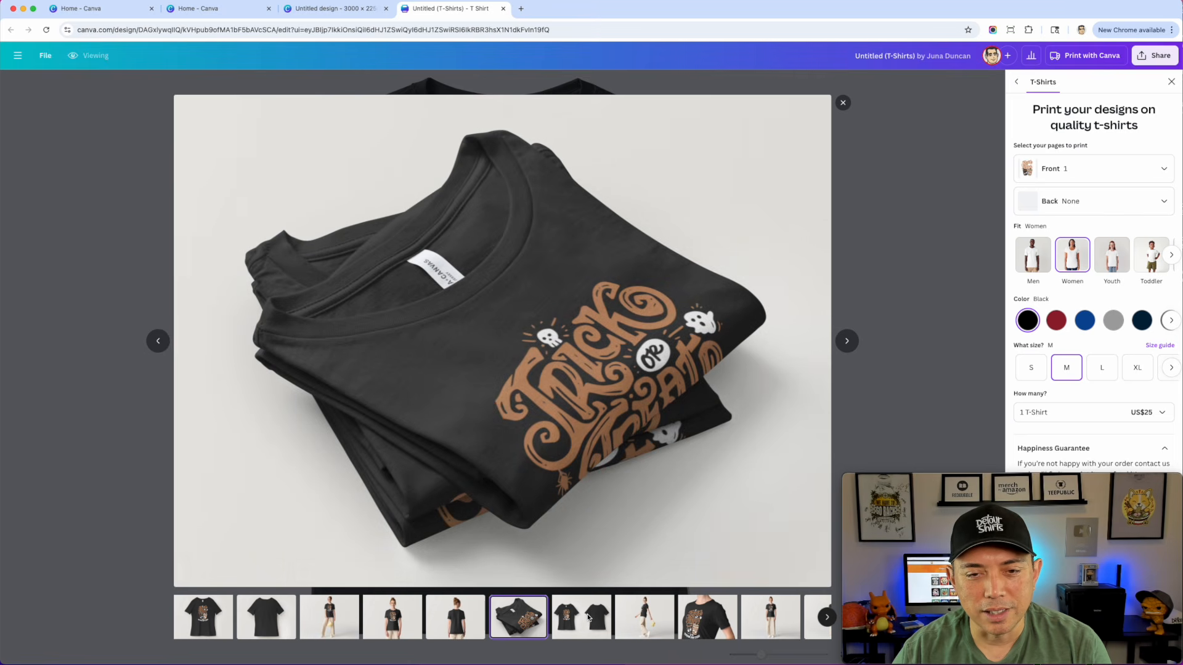
pyautogui.click(586, 621)
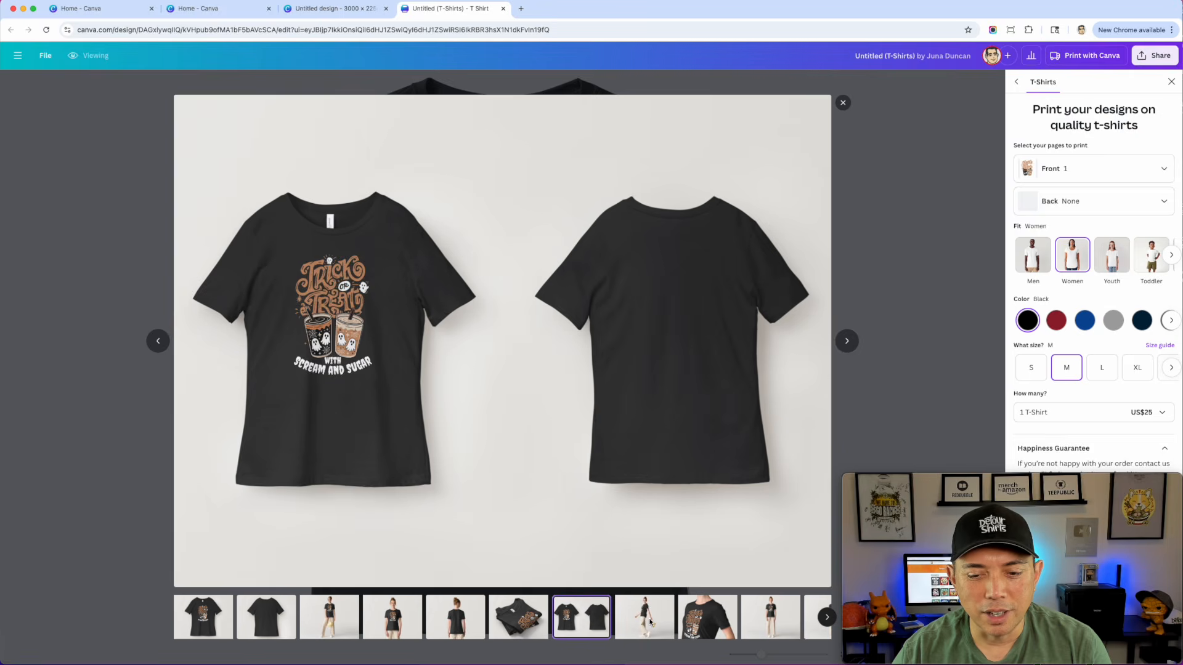
pyautogui.click(650, 622)
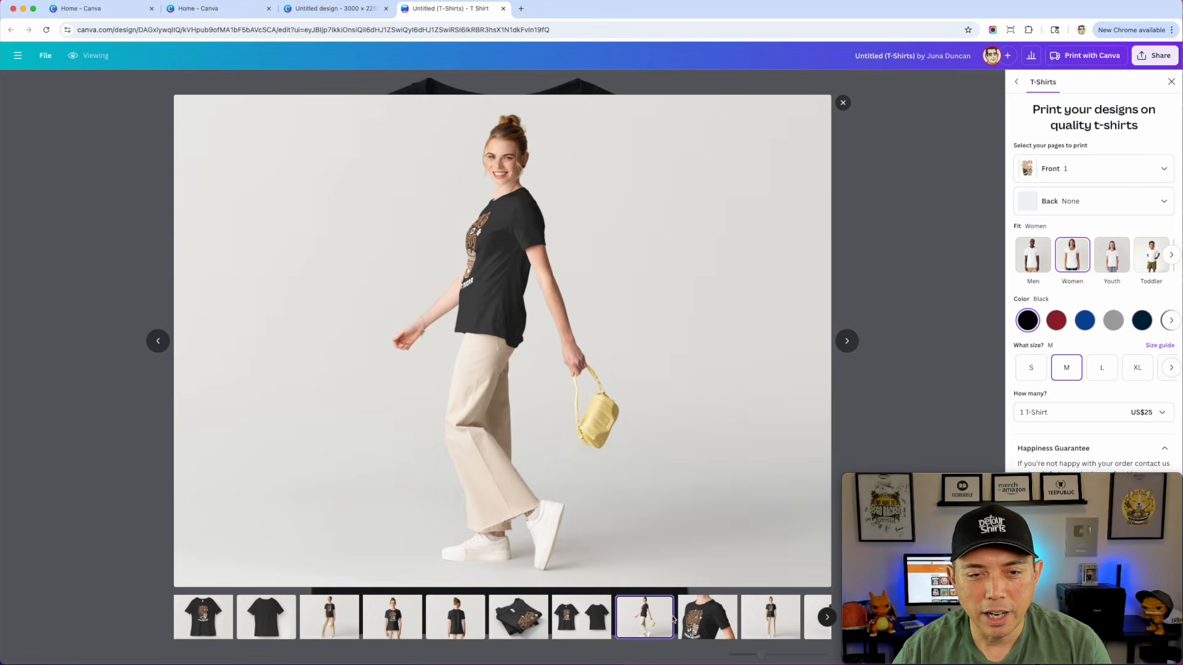
pyautogui.click(704, 615)
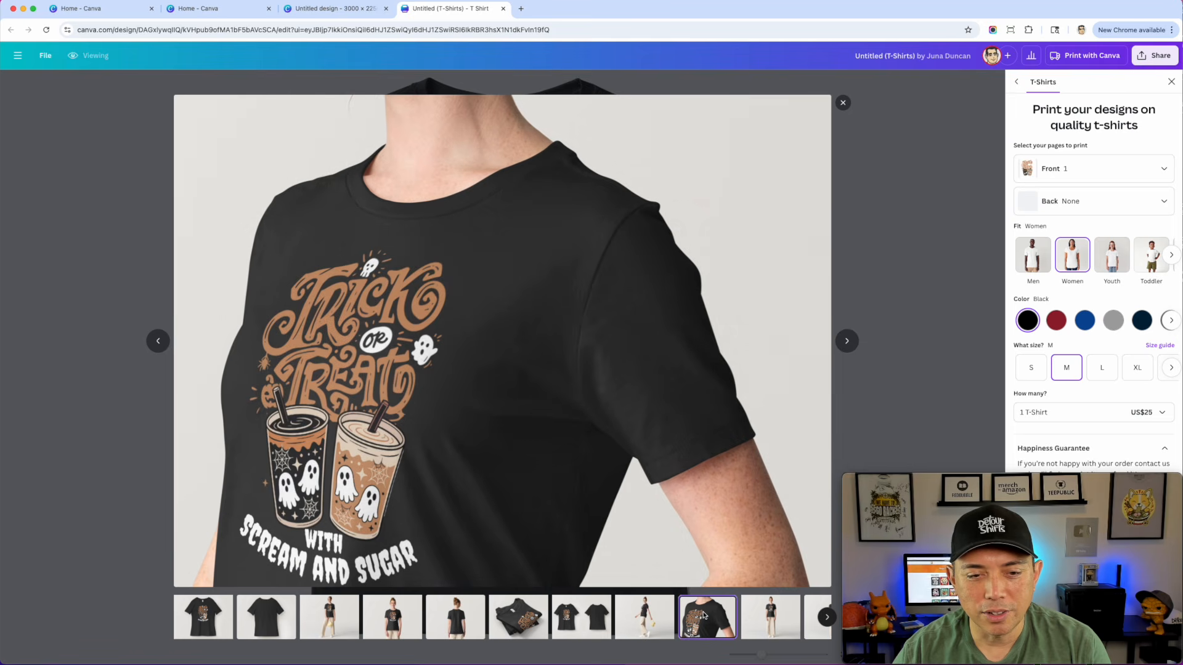
pyautogui.click(771, 612)
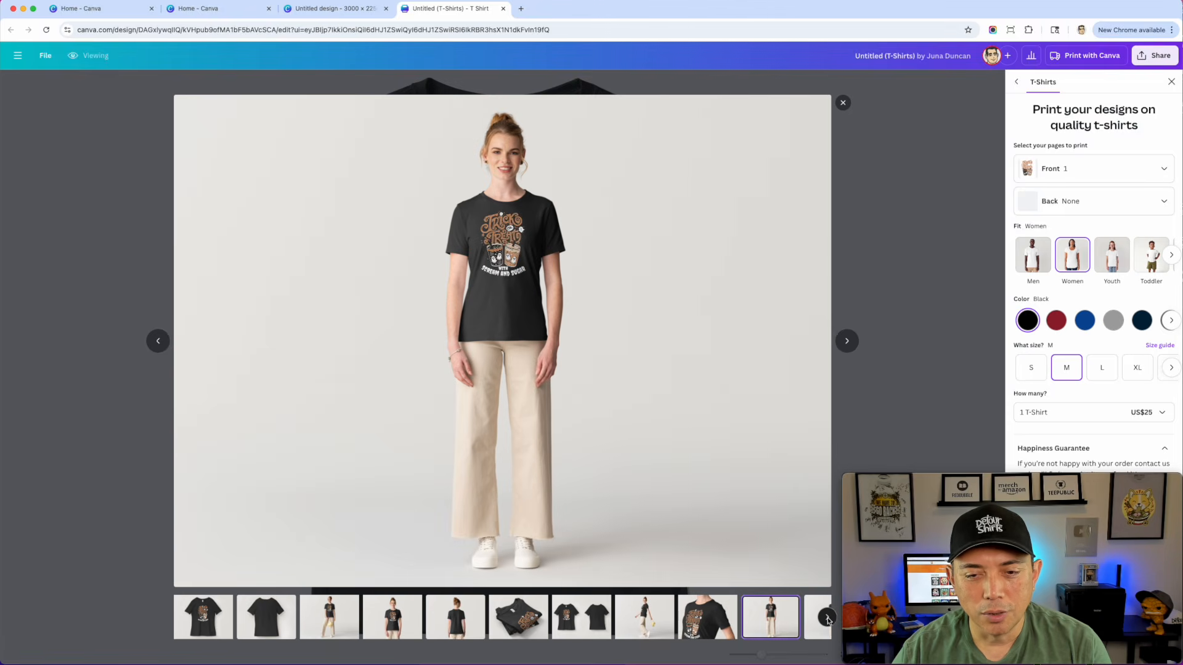
pyautogui.click(828, 618)
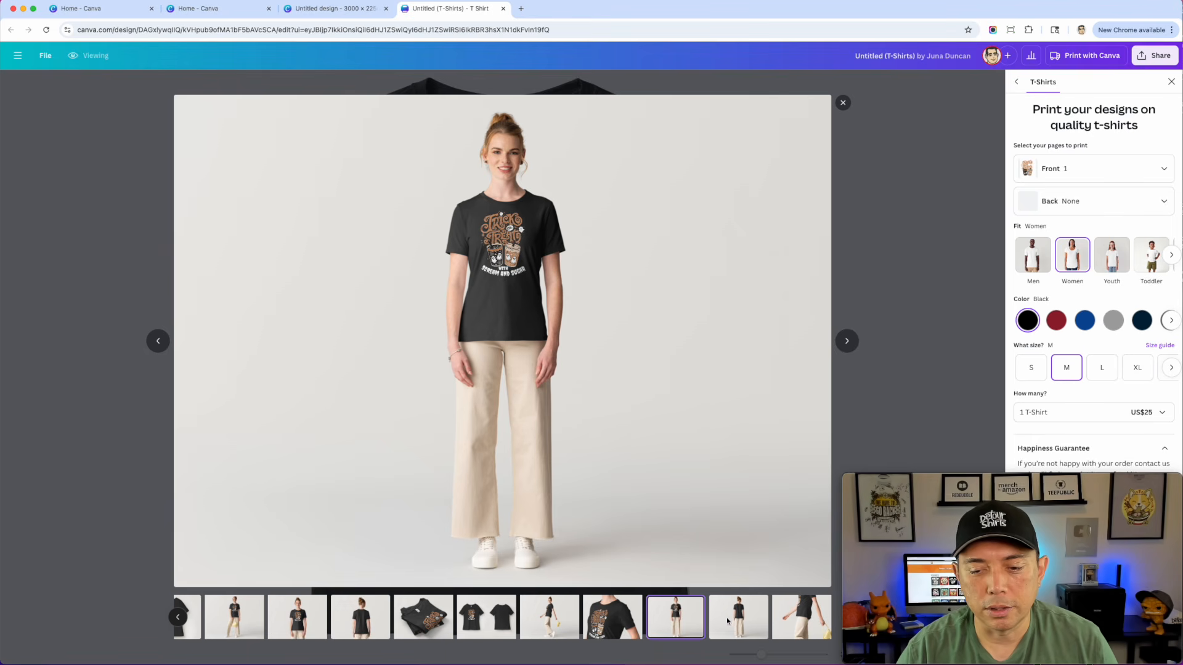
pyautogui.click(728, 620)
pyautogui.click(789, 620)
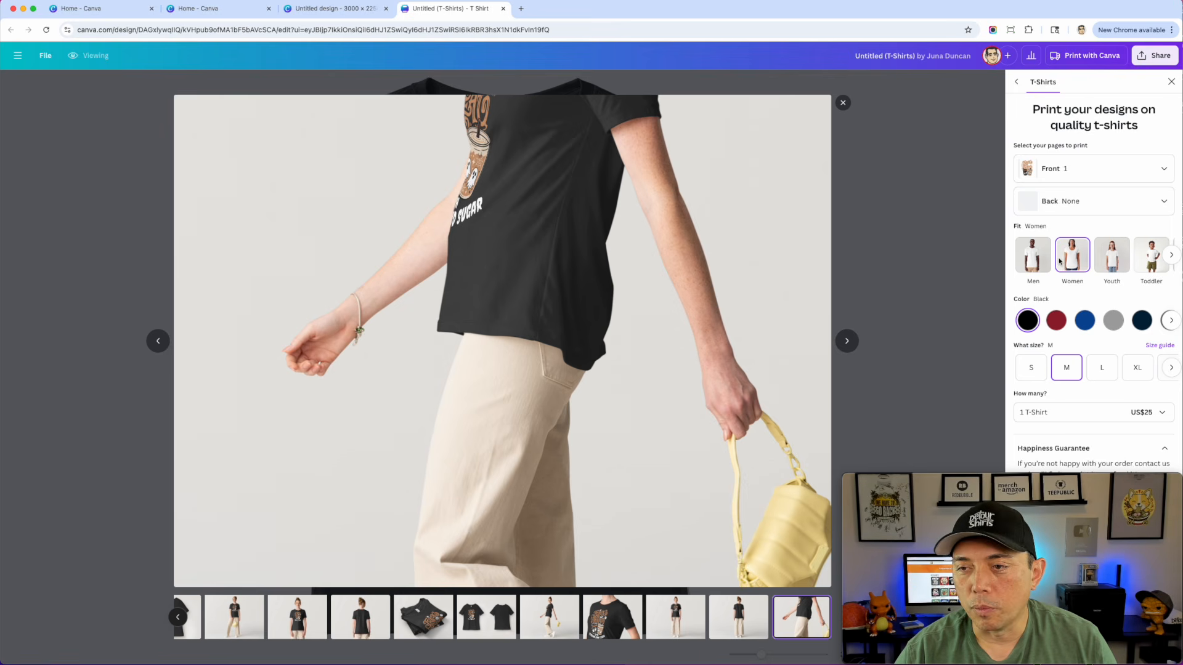
# - Switch the T-shirt fit to Men and view its folded and model mockups
pyautogui.click(1032, 259)
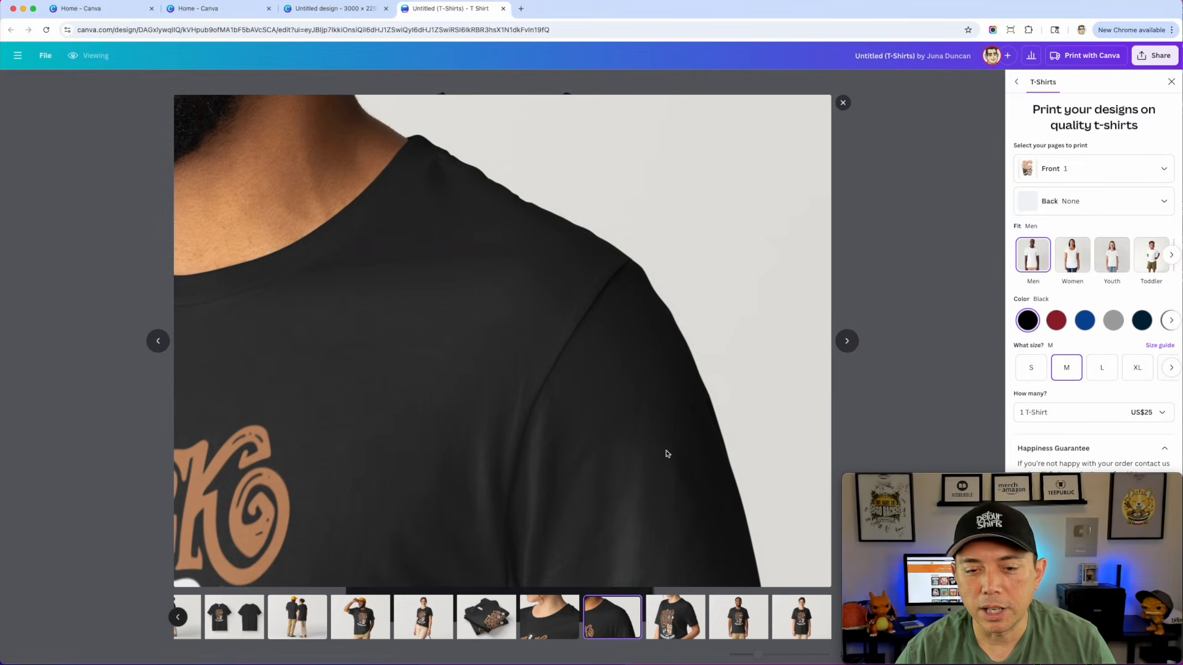
pyautogui.click(486, 617)
pyautogui.click(420, 621)
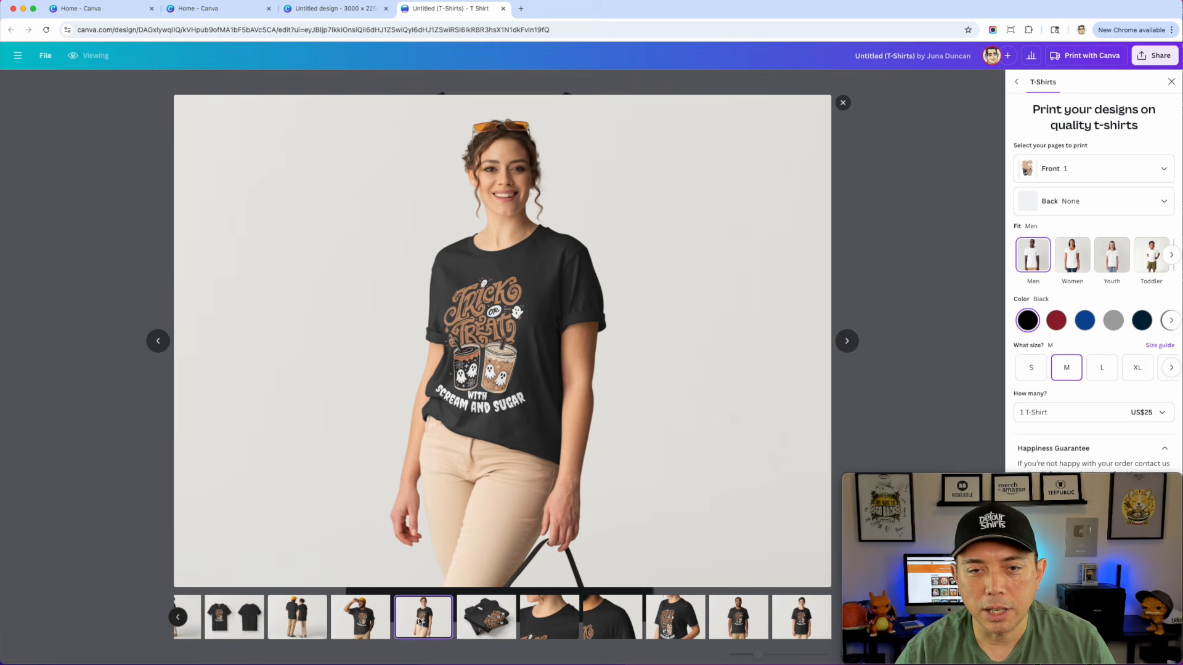
pyautogui.click(742, 618)
pyautogui.click(808, 618)
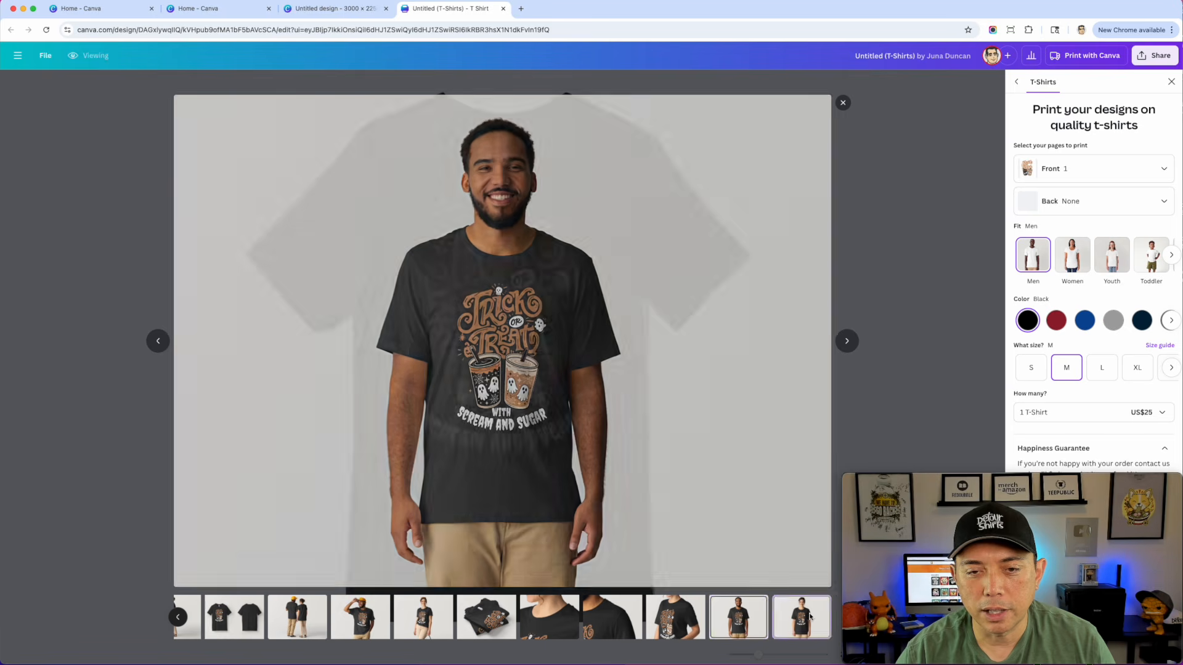
# - Preview the artwork on the Youth and Toddler fits, including the toddler front close-up, and reveal the remaining fit options
pyautogui.click(1113, 259)
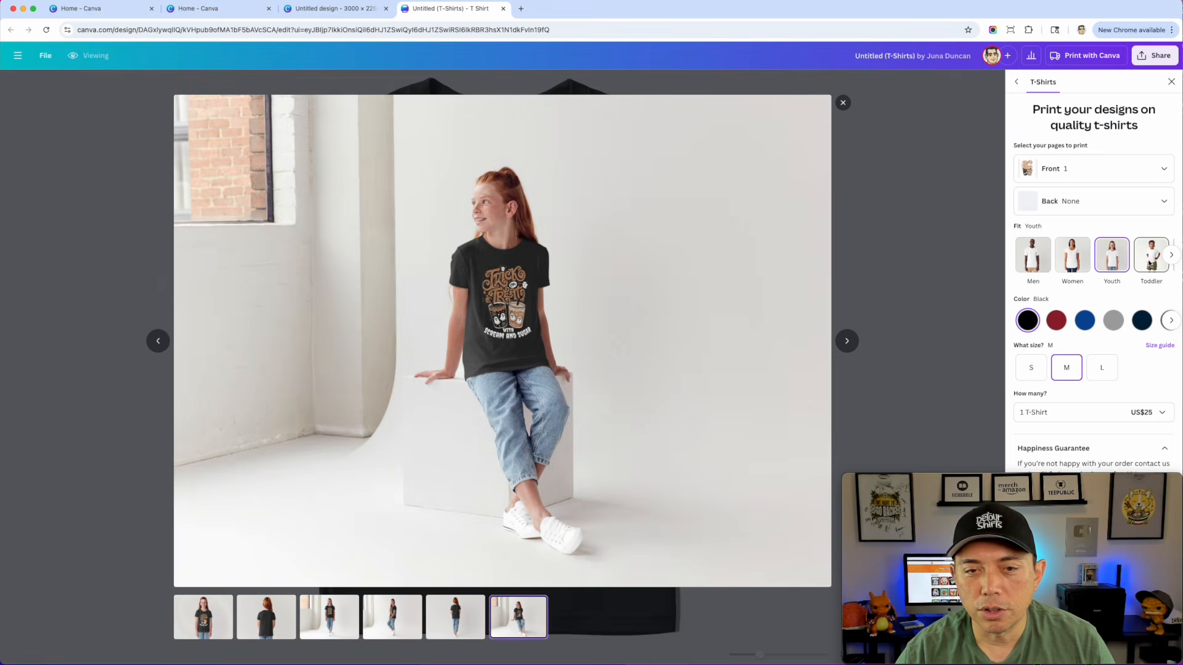
pyautogui.click(1150, 264)
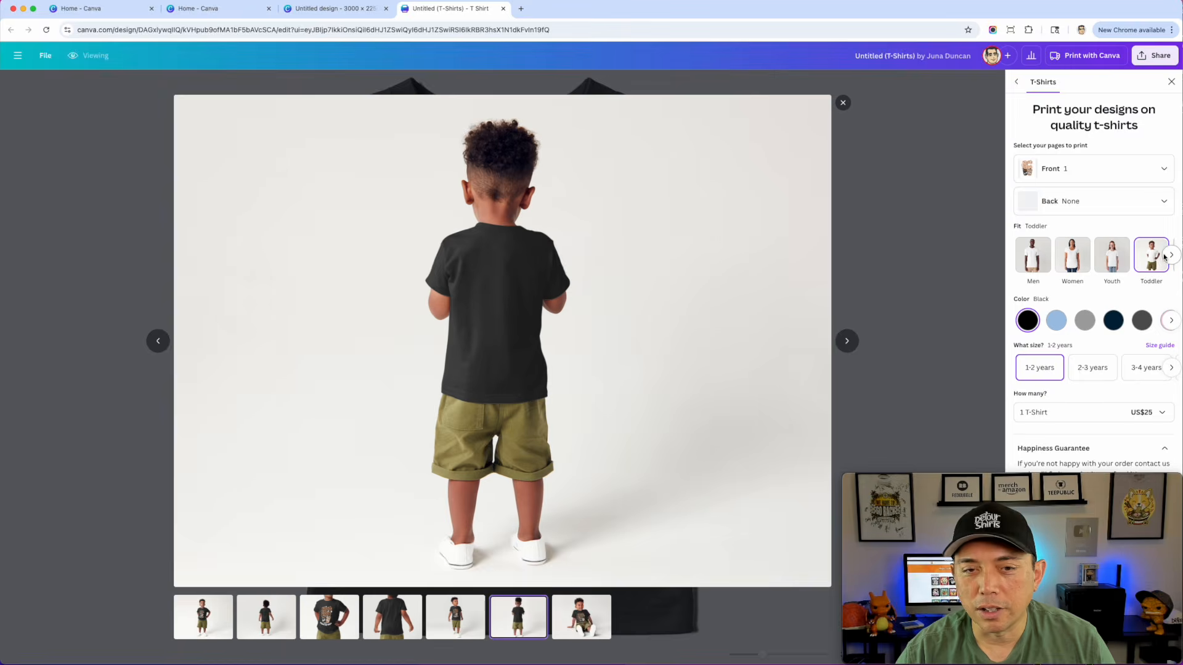
pyautogui.click(326, 618)
pyautogui.click(1171, 257)
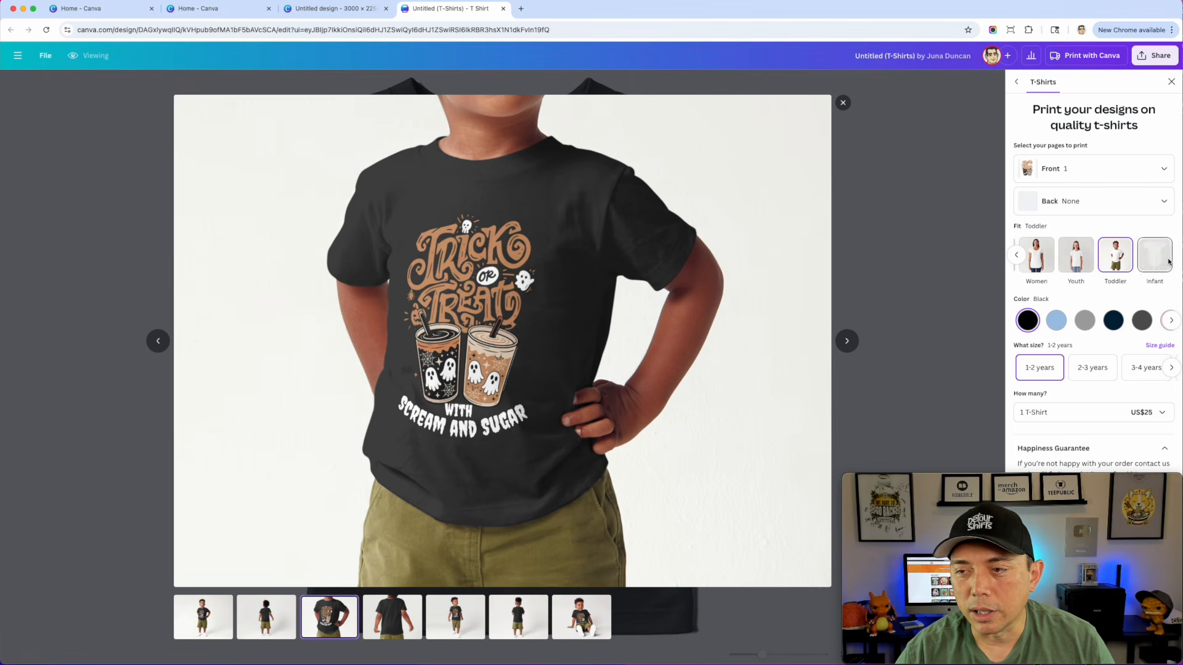
# - Preview the artwork on the Infant fit, and switch the fit back to Men
pyautogui.click(1153, 261)
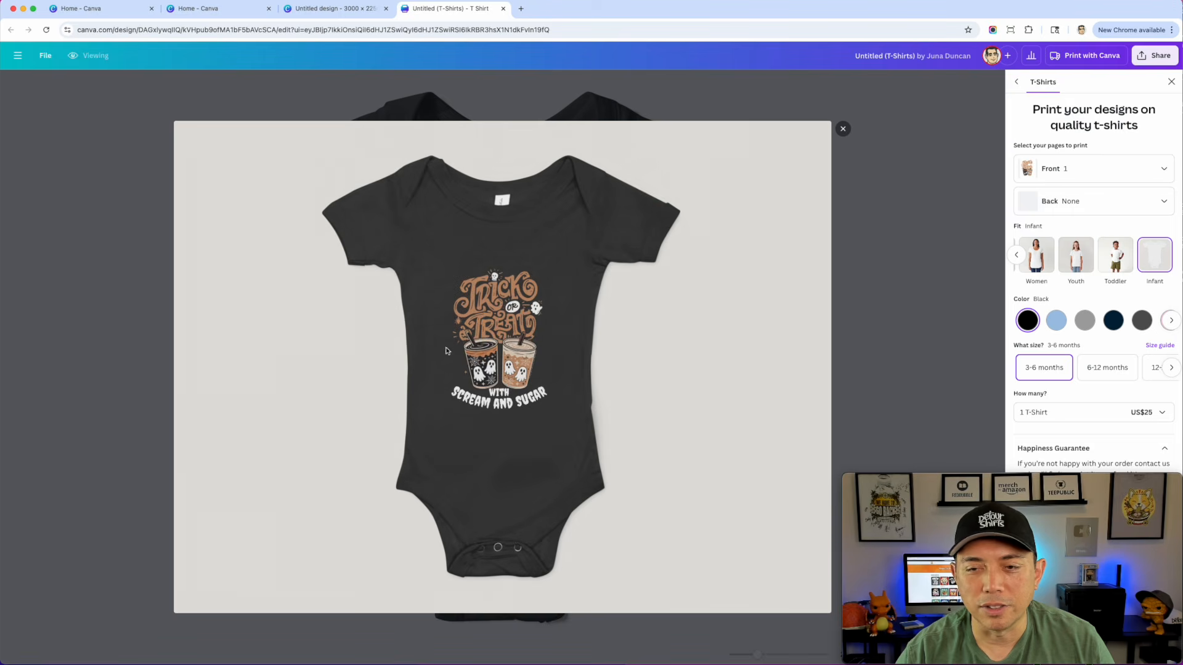
pyautogui.click(1016, 255)
pyautogui.click(1023, 264)
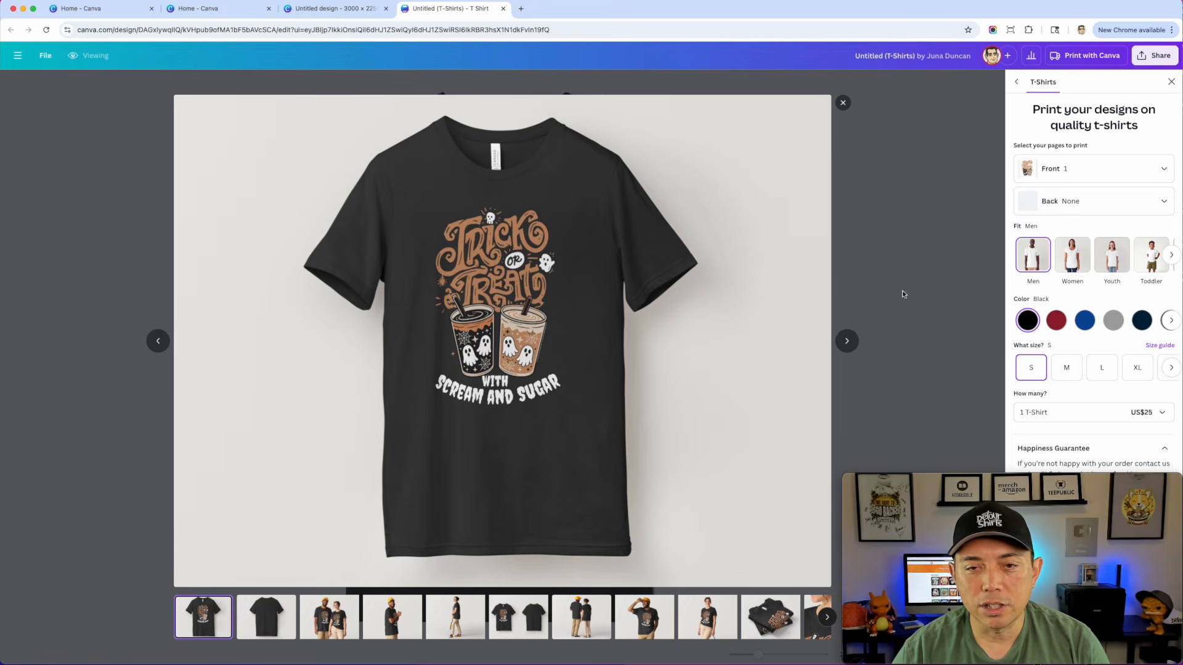
# - Preview the men's T-shirt in dark red, blue, gray, navy and charcoal, and return to the start of the color choices
pyautogui.click(1052, 319)
pyautogui.click(1085, 321)
pyautogui.click(1111, 320)
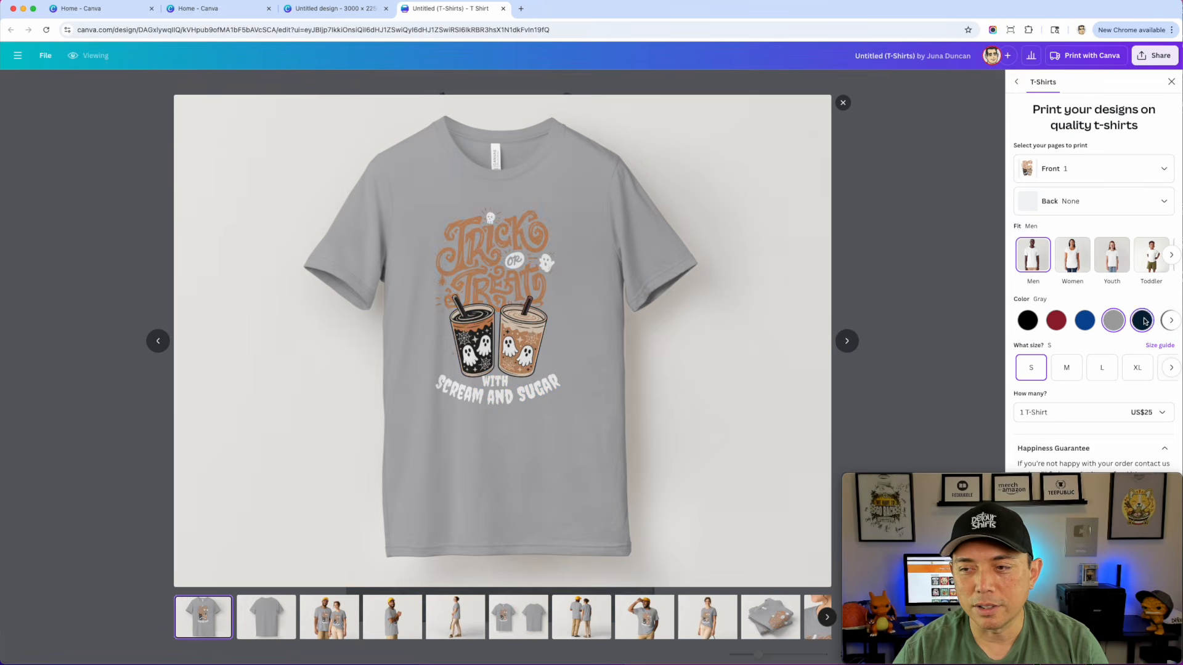
pyautogui.click(1142, 321)
pyautogui.click(1171, 320)
pyautogui.click(1133, 321)
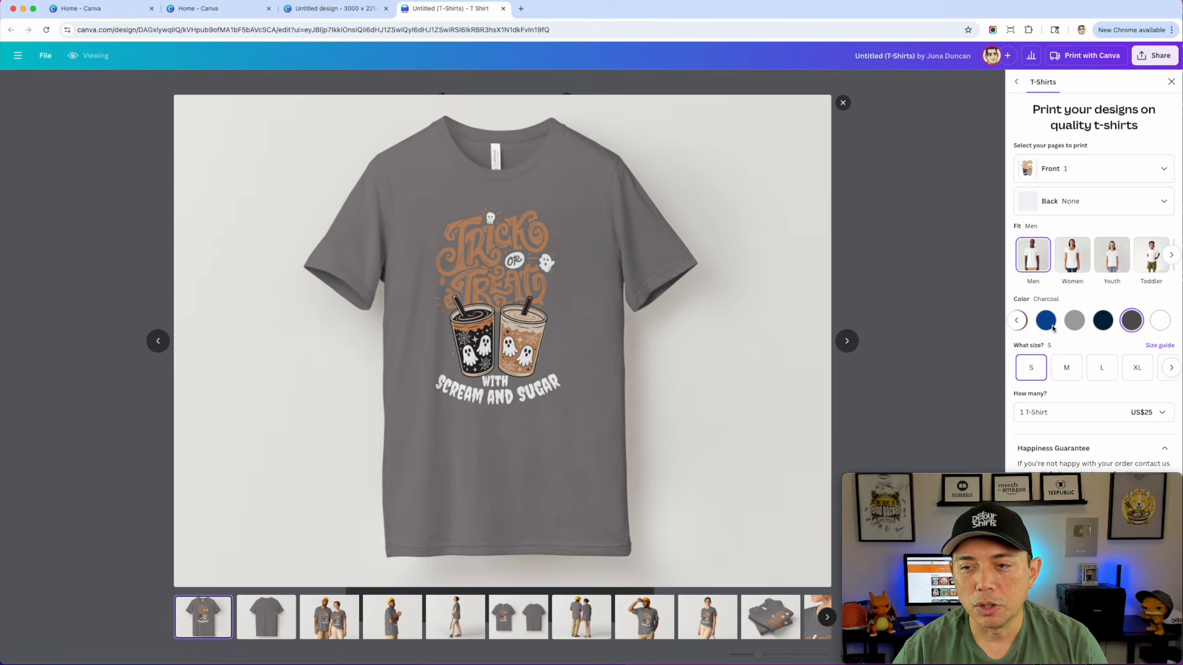
pyautogui.click(1018, 321)
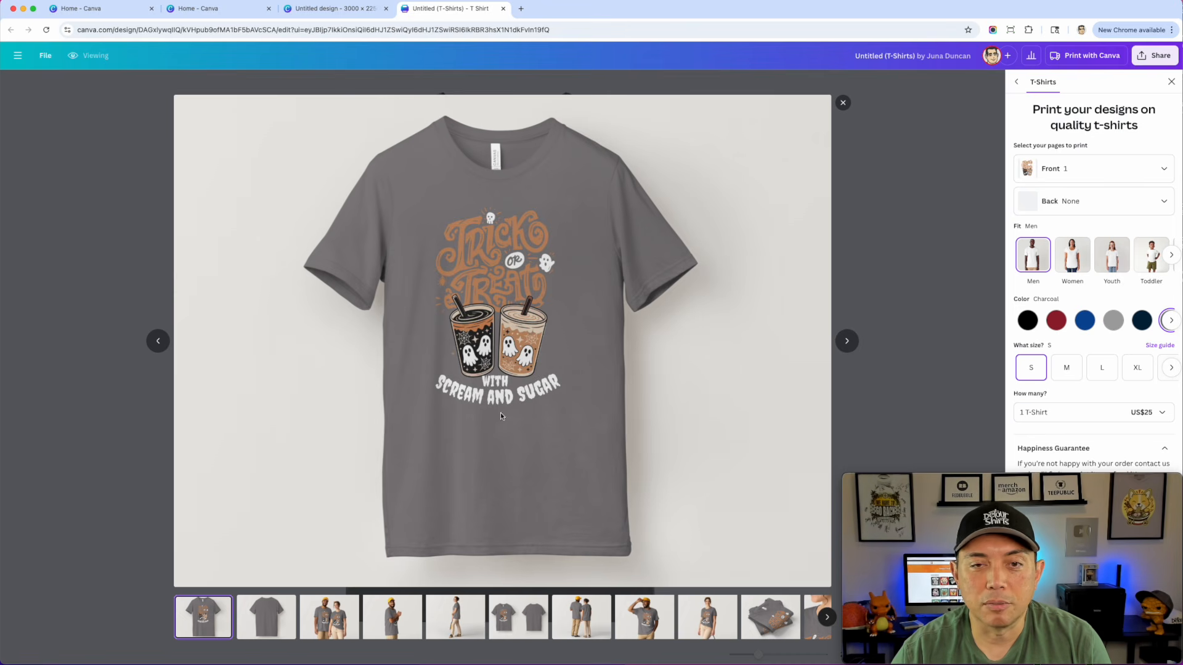
# - Show the mockup of the couple with the T-shirt color set to black, and close the enlarged preview
pyautogui.click(330, 636)
pyautogui.click(1027, 320)
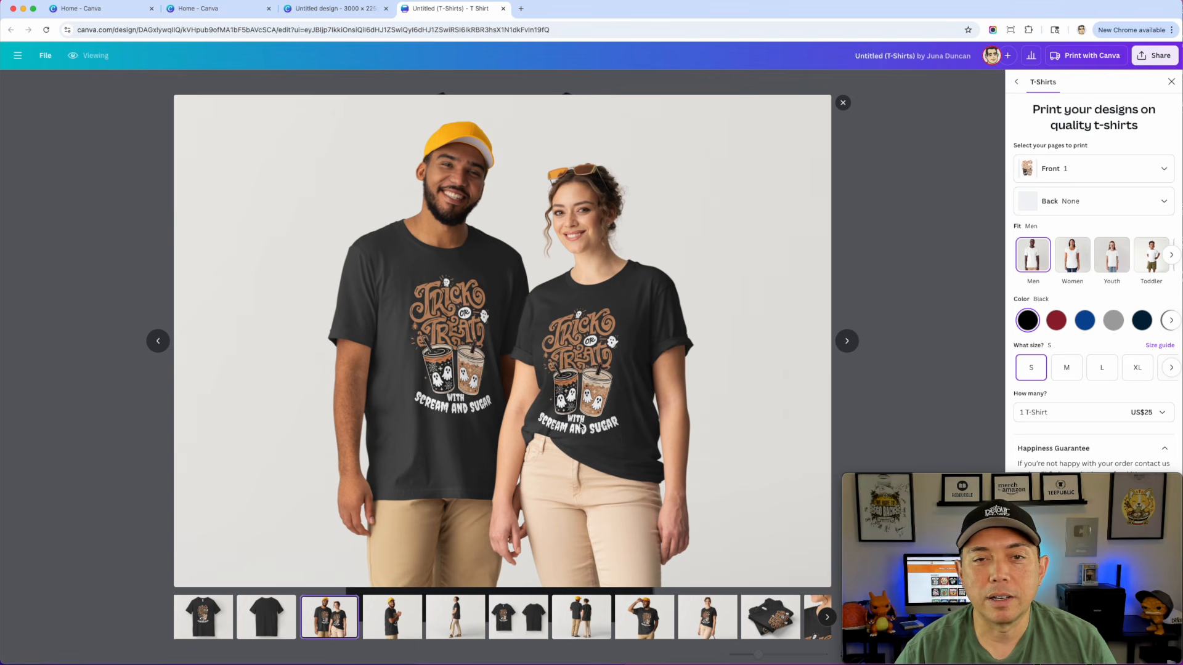
pyautogui.click(843, 103)
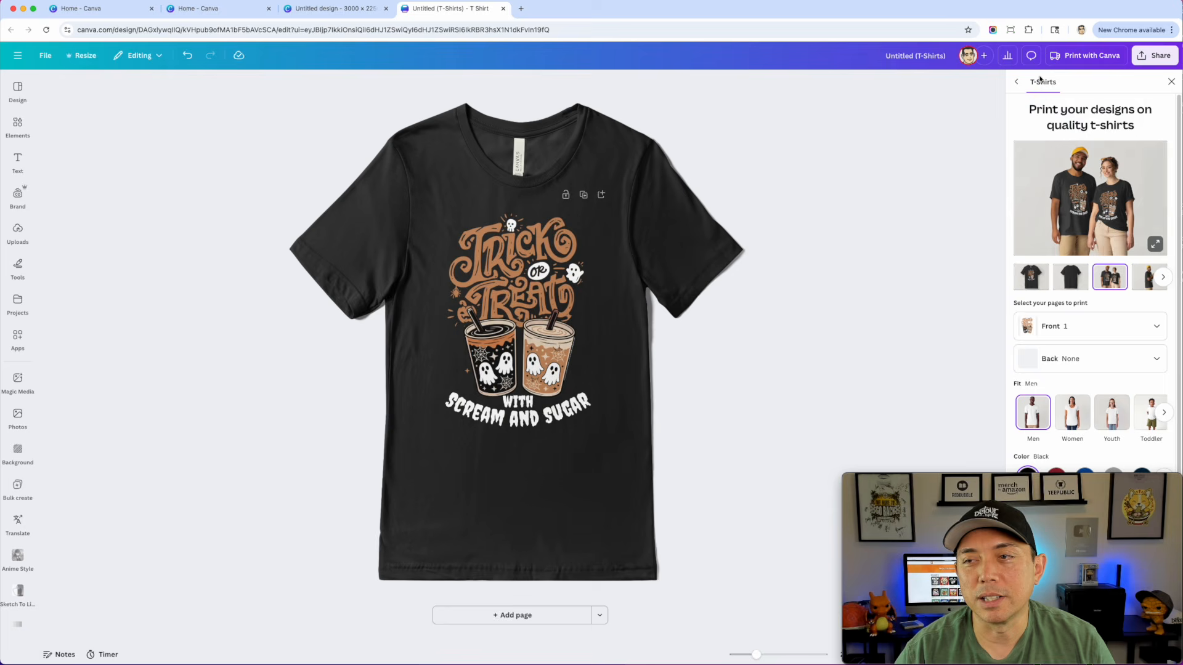
# - Close the T-shirt print options, and check the design's sharing options before dismissing them
pyautogui.click(1170, 81)
pyautogui.click(1163, 60)
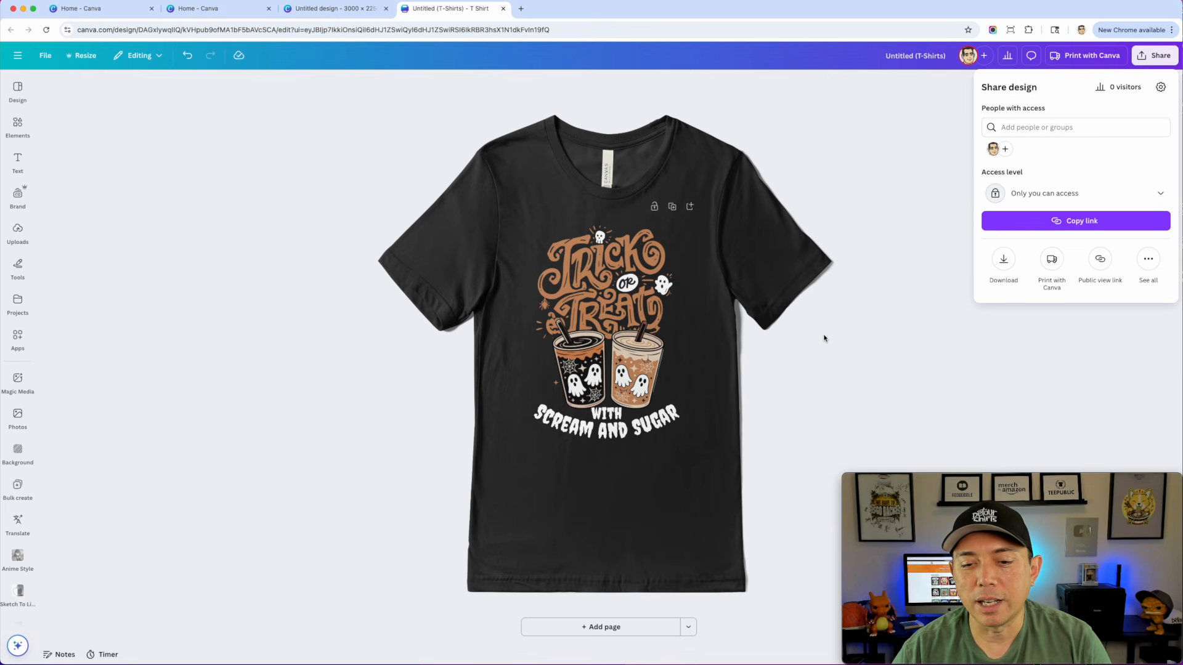
pyautogui.click(850, 335)
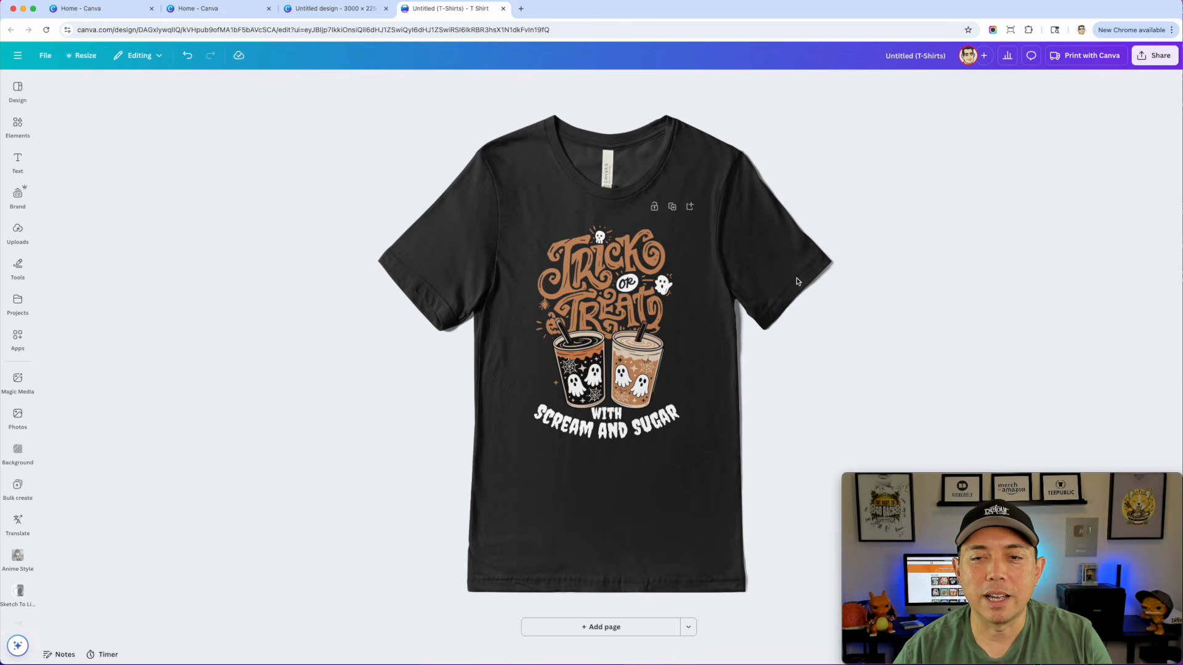
# - Return to the home page and reopen the Untitled (T-Shirts) design from the recent designs
pyautogui.click(17, 55)
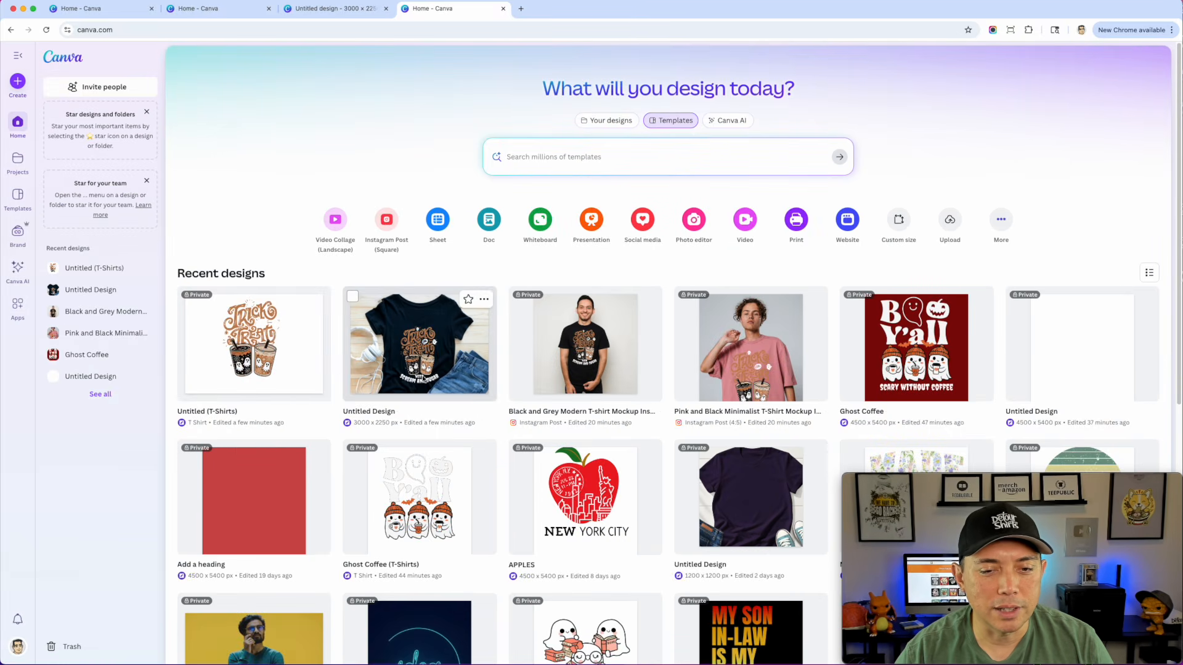
pyautogui.click(220, 412)
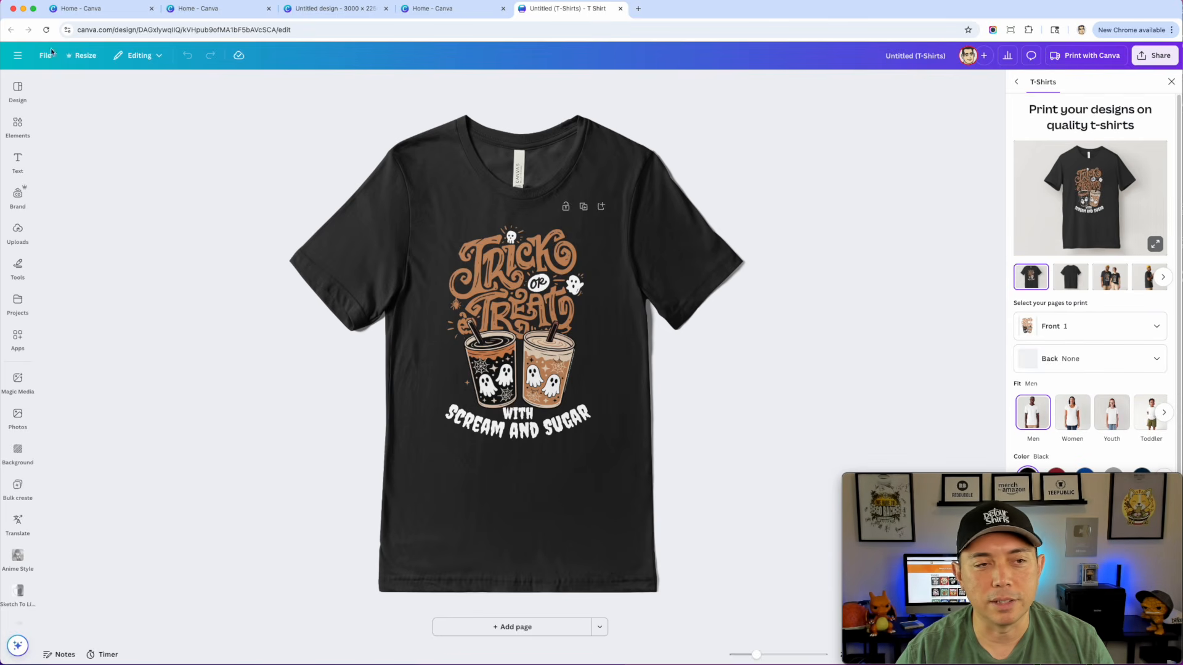
pyautogui.click(19, 88)
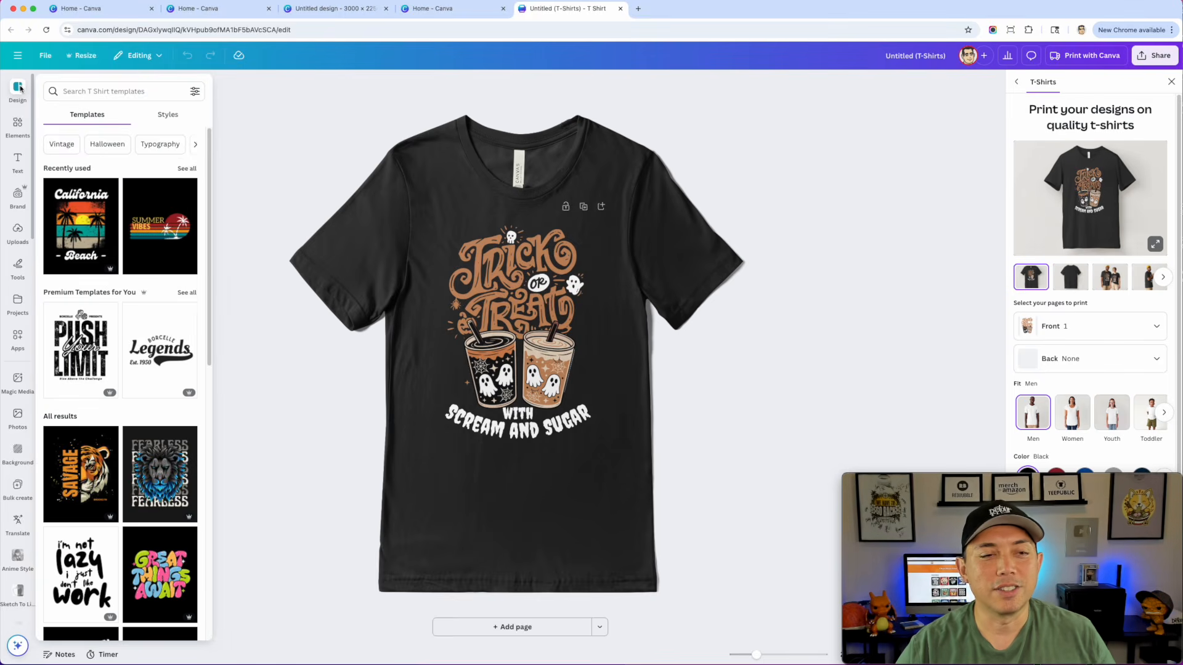
pyautogui.click(20, 89)
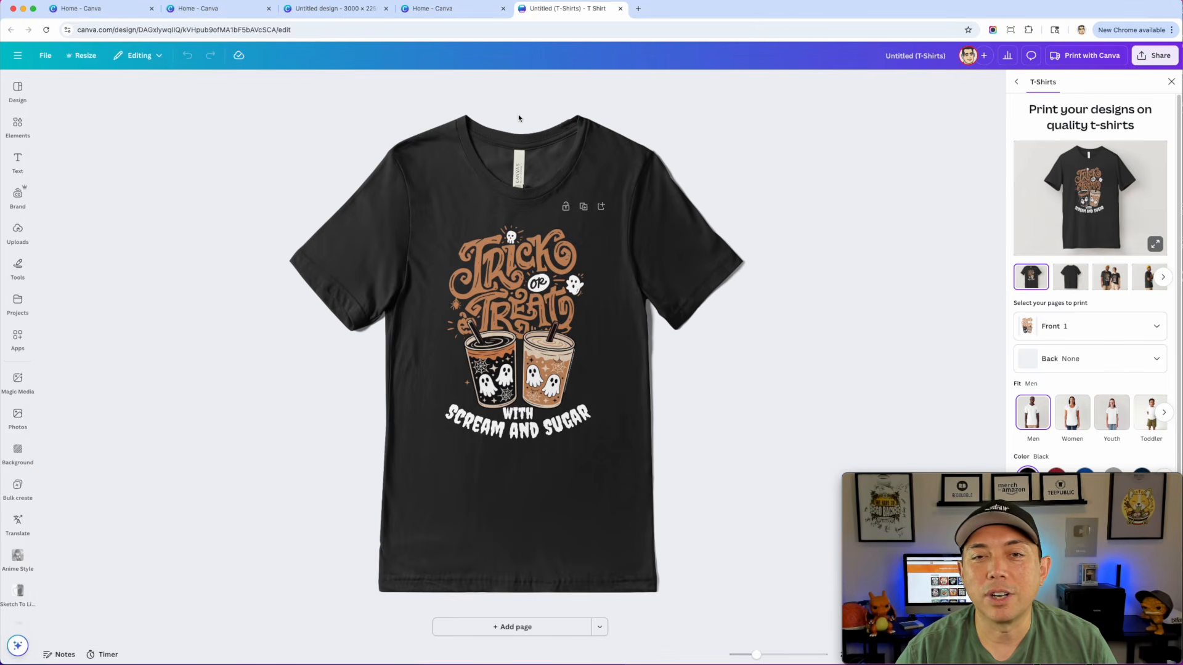